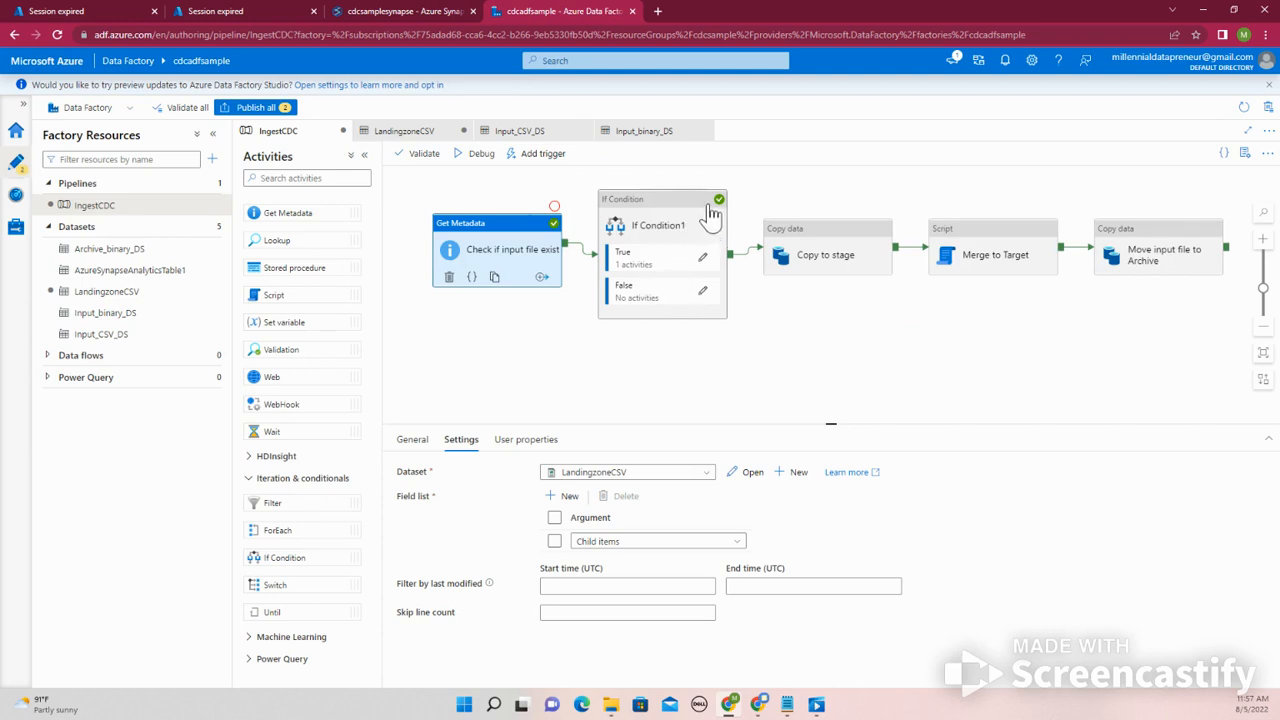
- Set debug-until breakpoints on the If Condition1 activity and the Check if input file exist activity
{"action": "left_click", "coordinate": [708, 214]}
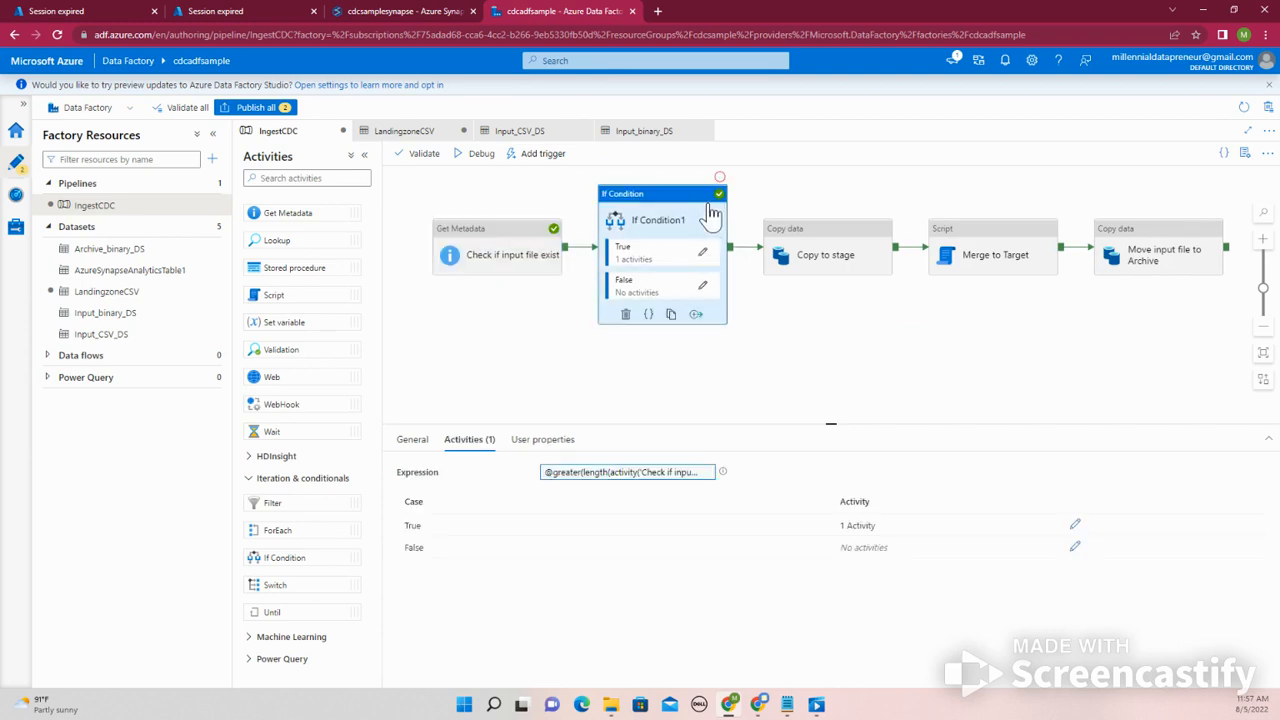
{"action": "left_click", "coordinate": [719, 179]}
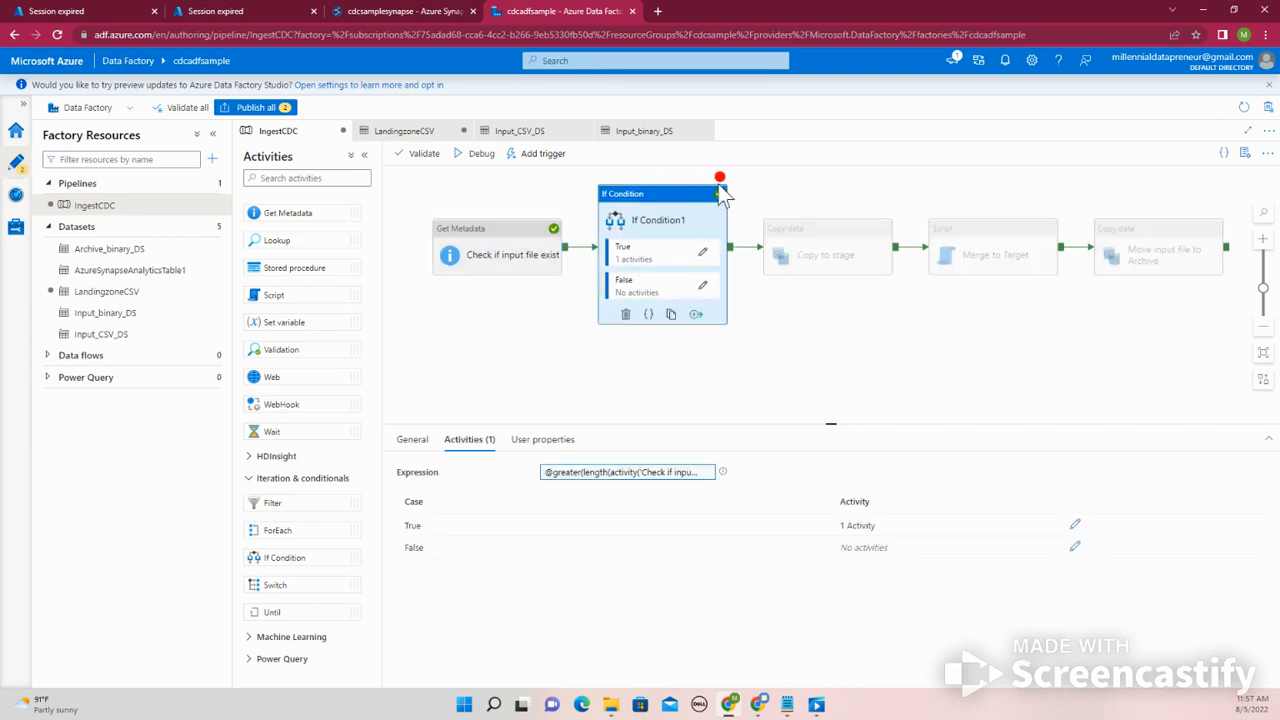
{"action": "left_click", "coordinate": [543, 251]}
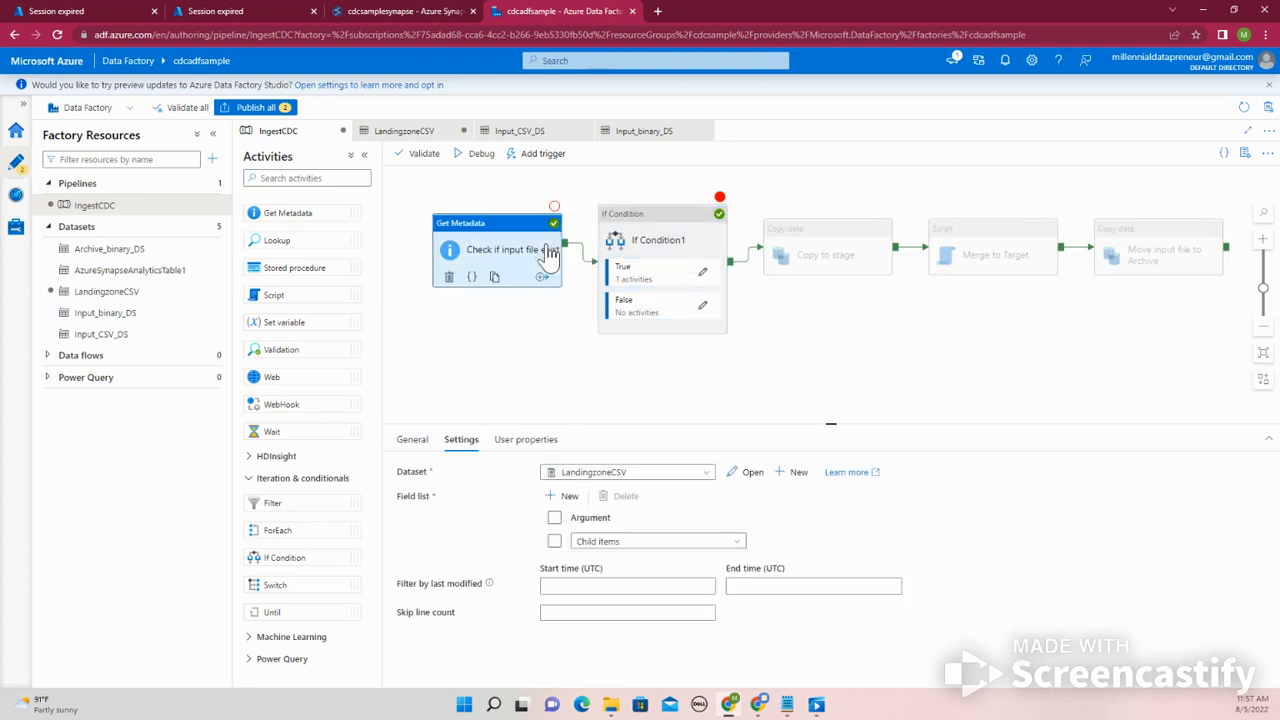
{"action": "left_click", "coordinate": [554, 208]}
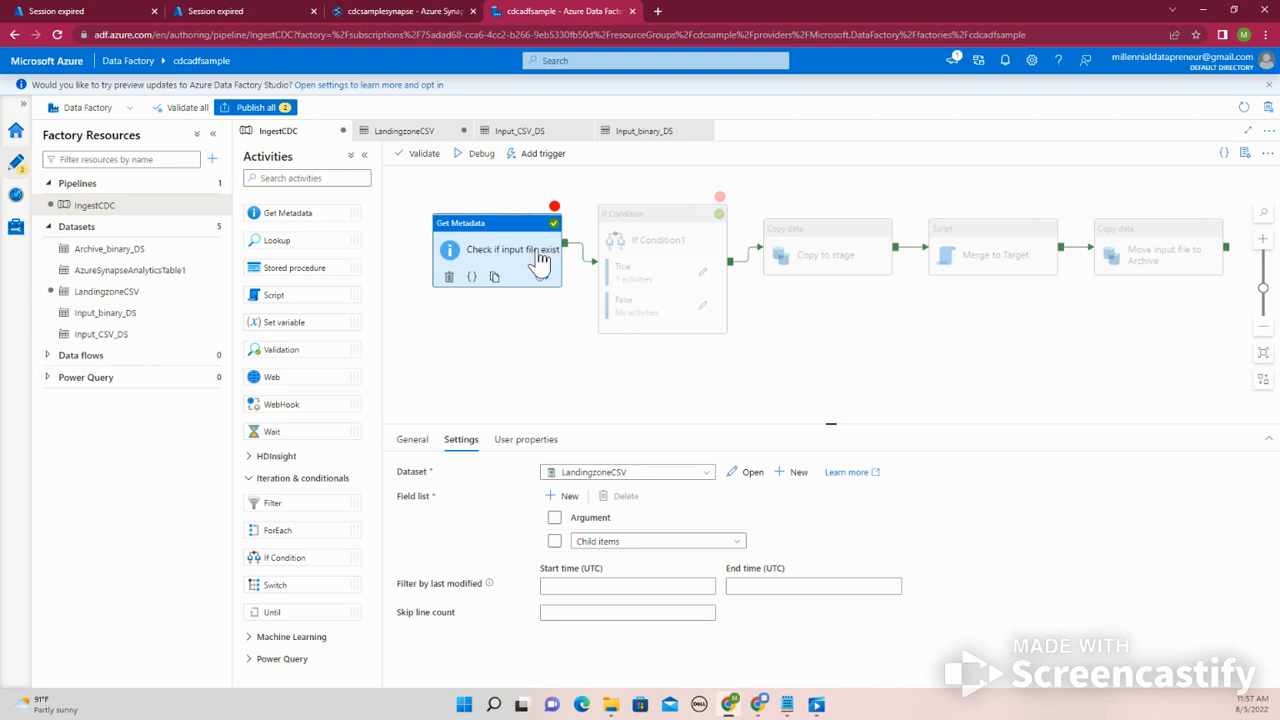
- Delete the Check if input file exist and If Condition1 activities from the IngestCDC pipeline
{"action": "key", "text": "Delete"}
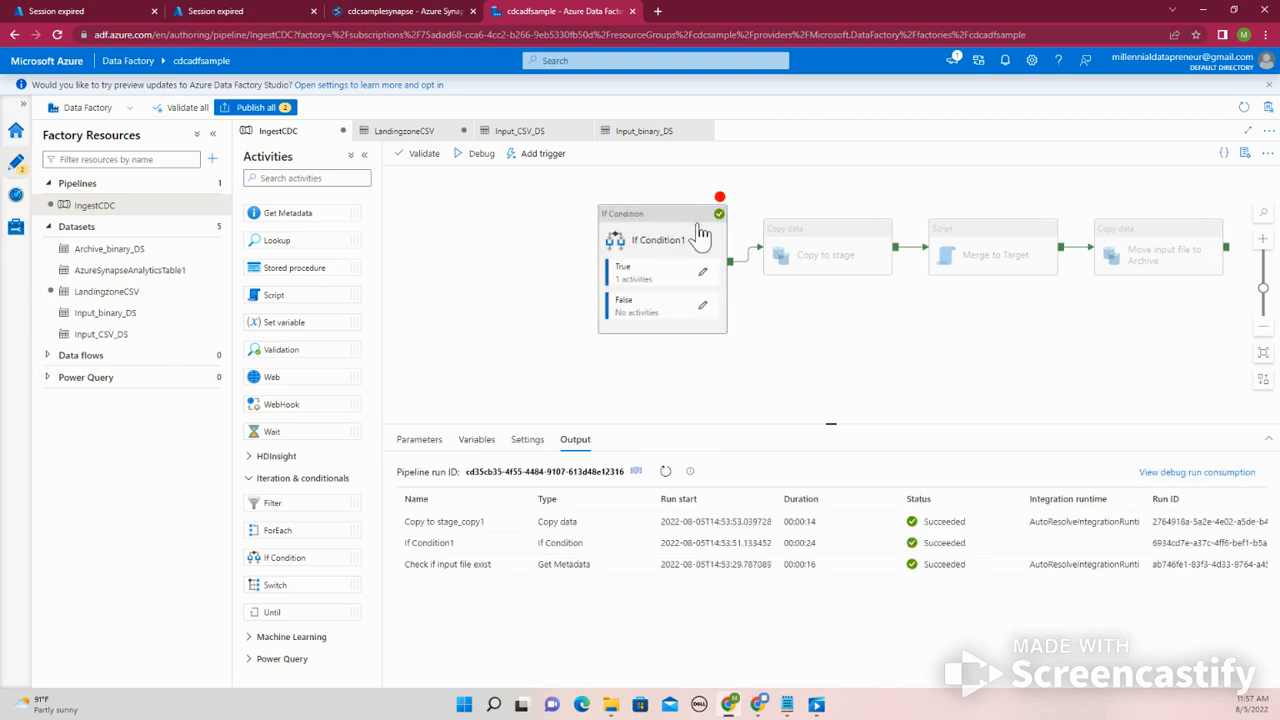
{"action": "left_click_drag", "start_coordinate": [703, 233], "coordinate": [695, 213]}
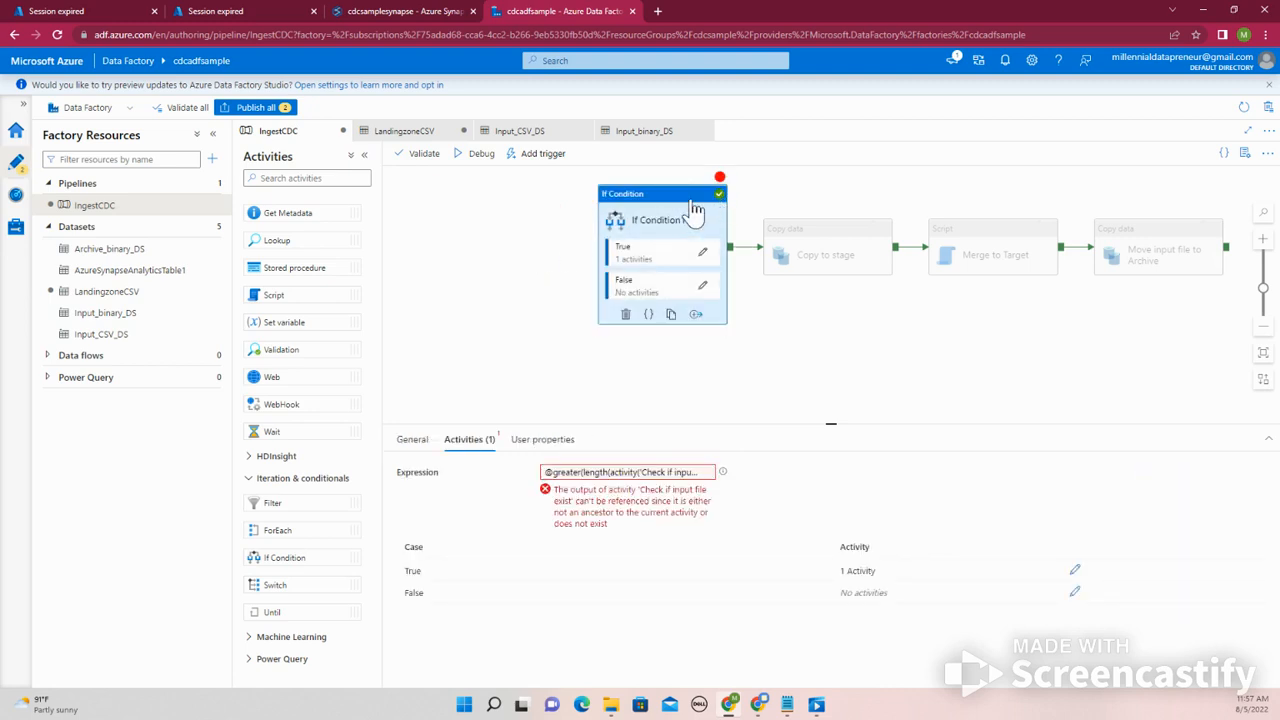
{"action": "key", "text": "Delete"}
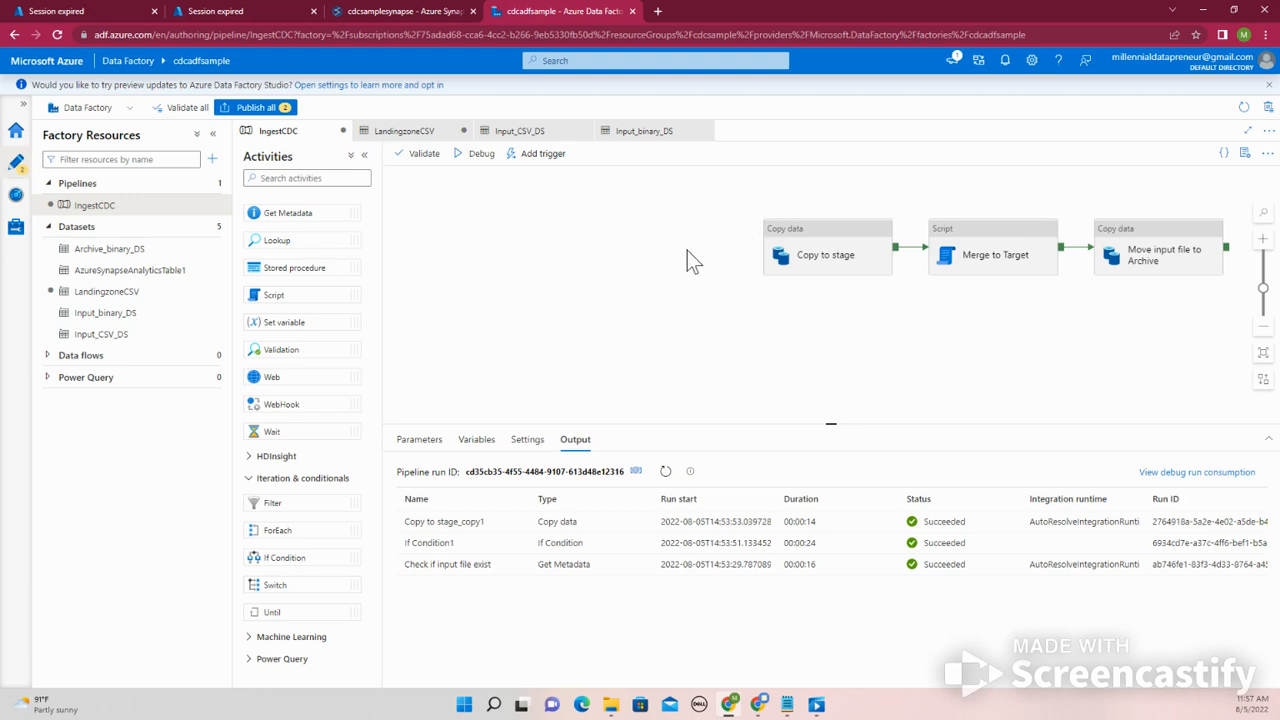
- Reposition the Copy to stage, Merge to Target and Move input file to Archive activities closer together on the canvas
{"action": "left_click_drag", "start_coordinate": [808, 245], "coordinate": [710, 245]}
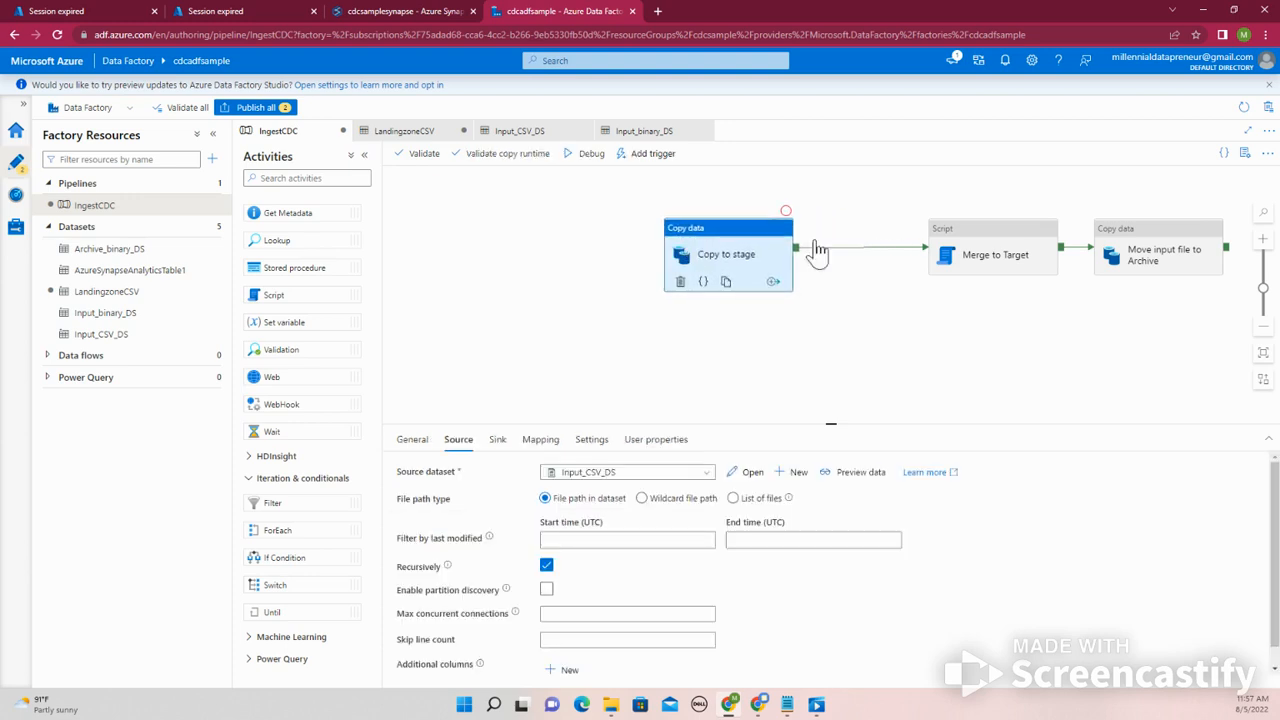
{"action": "left_click_drag", "start_coordinate": [1014, 249], "coordinate": [930, 256]}
{"action": "left_click_drag", "start_coordinate": [1186, 245], "coordinate": [1122, 258]}
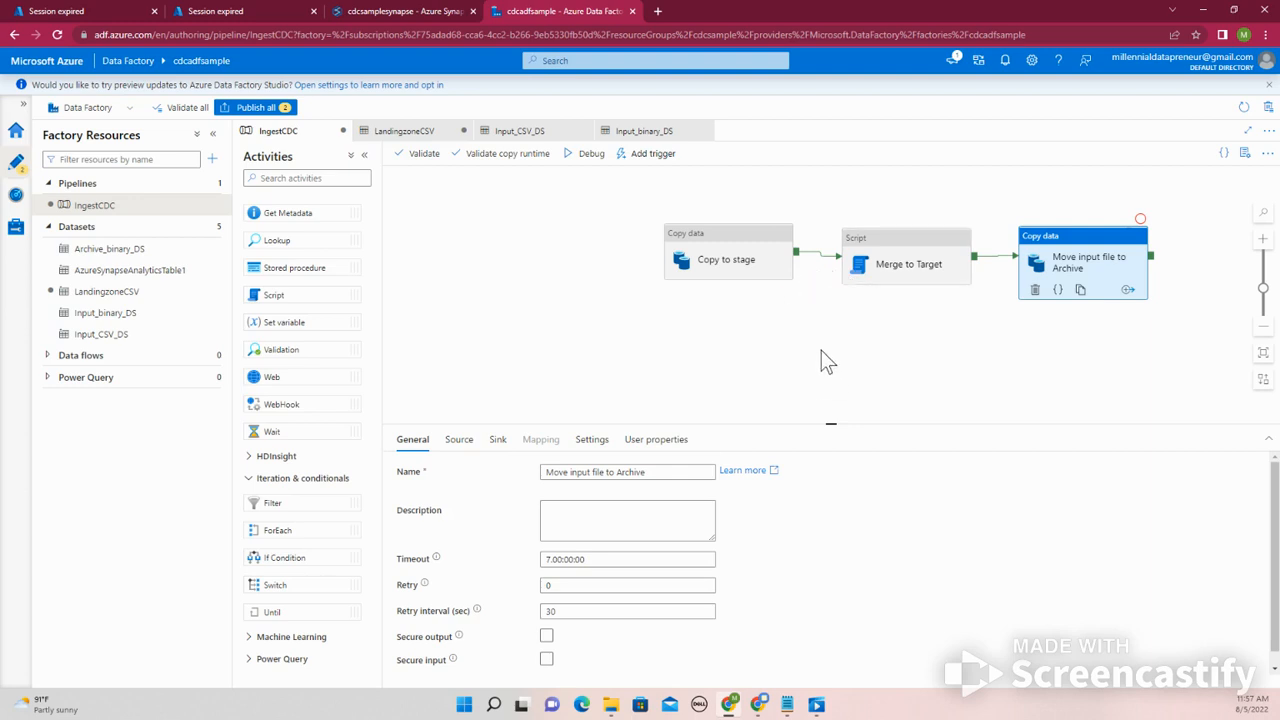
- Set a debug-until breakpoint on the Copy to stage activity
{"action": "left_click", "coordinate": [769, 355]}
{"action": "left_click", "coordinate": [740, 255]}
{"action": "left_click", "coordinate": [647, 340]}
{"action": "left_click", "coordinate": [703, 259]}
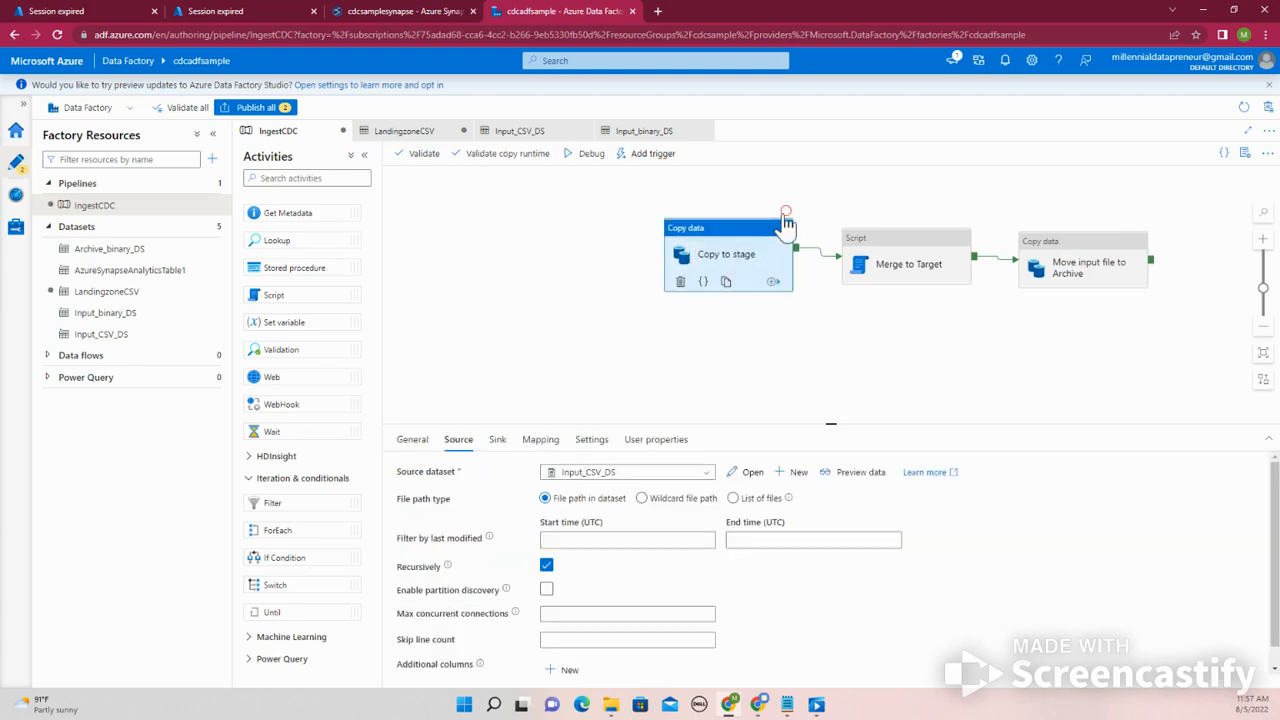
{"action": "left_click", "coordinate": [786, 211]}
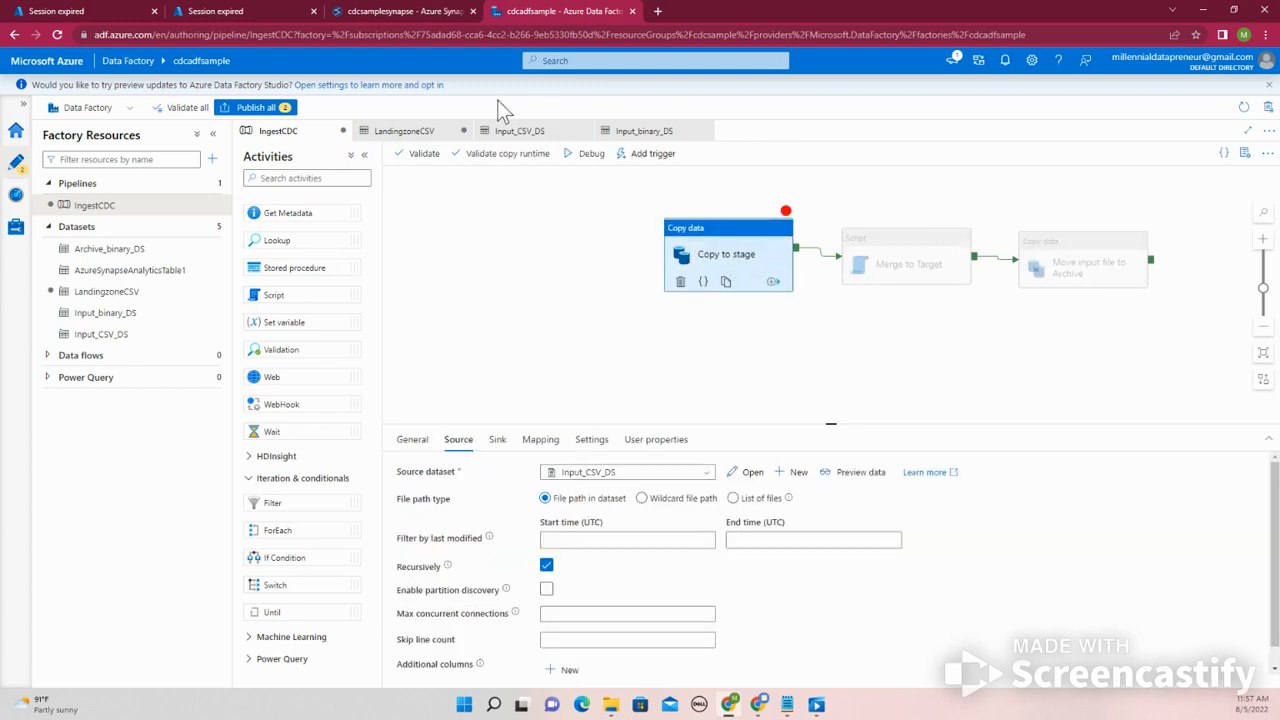
- Switch to the Azure portal and reload both expired sessions to reopen the landing container
{"action": "left_click", "coordinate": [251, 11]}
{"action": "left_click", "coordinate": [74, 258]}
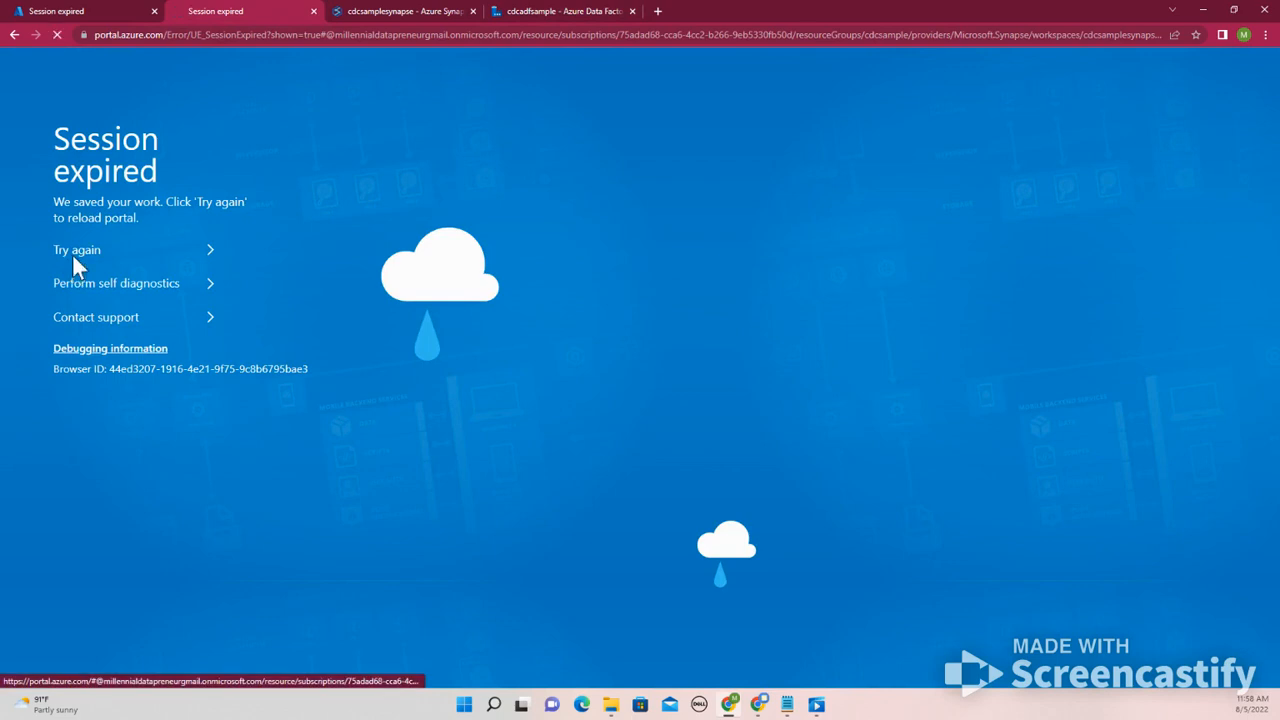
{"action": "left_click", "coordinate": [228, 35]}
{"action": "left_click", "coordinate": [118, 10]}
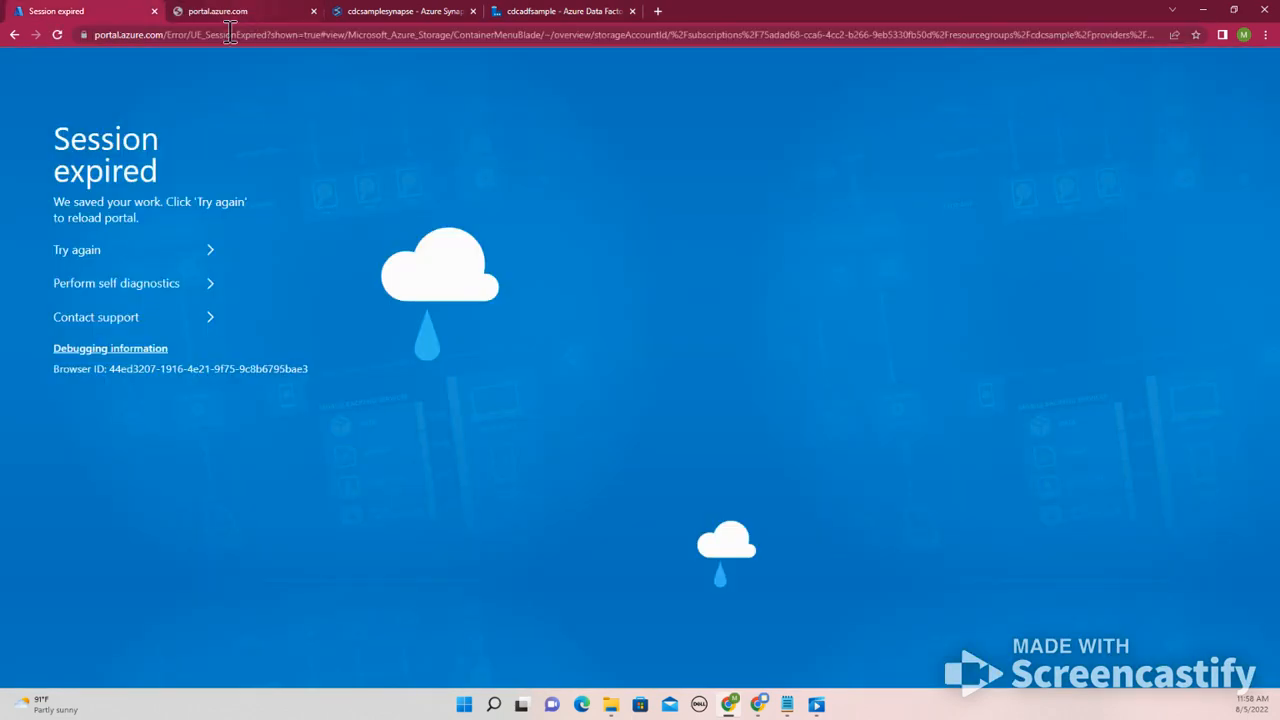
{"action": "left_click", "coordinate": [101, 253]}
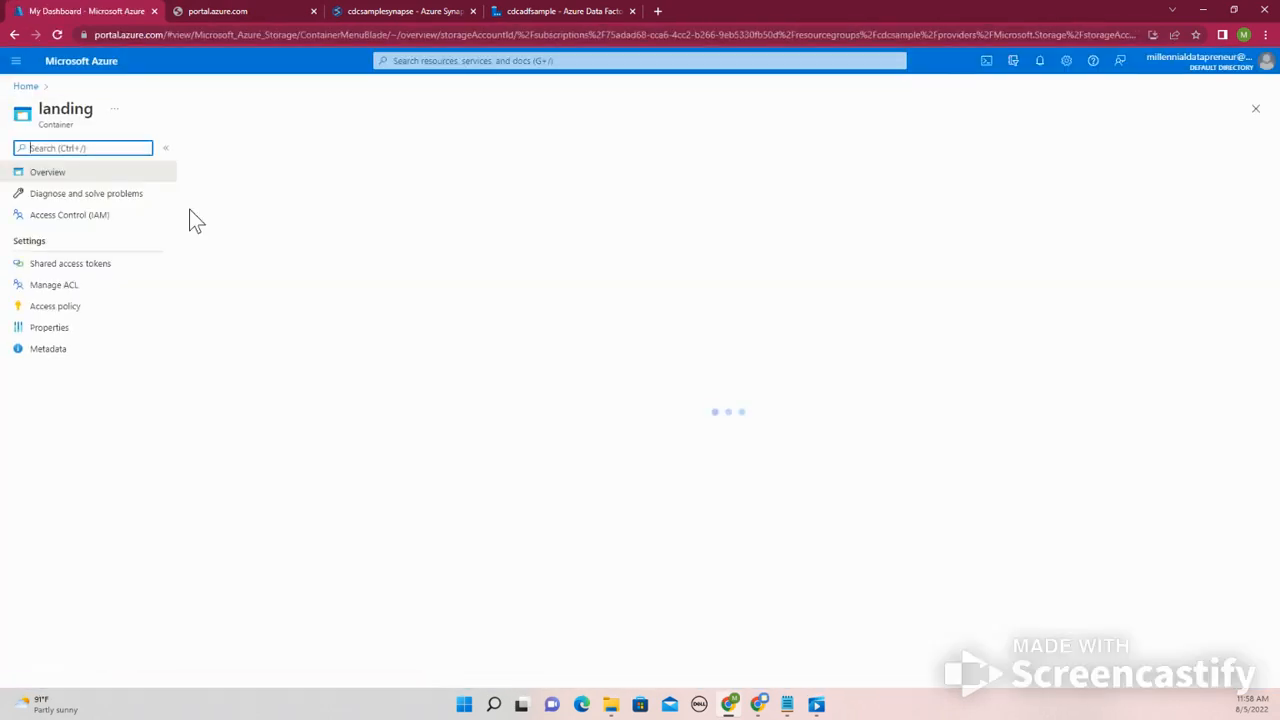
- Delete Employee_iNCR_load.csv from the input/Employee folder of the landing container
{"action": "left_click", "coordinate": [236, 290]}
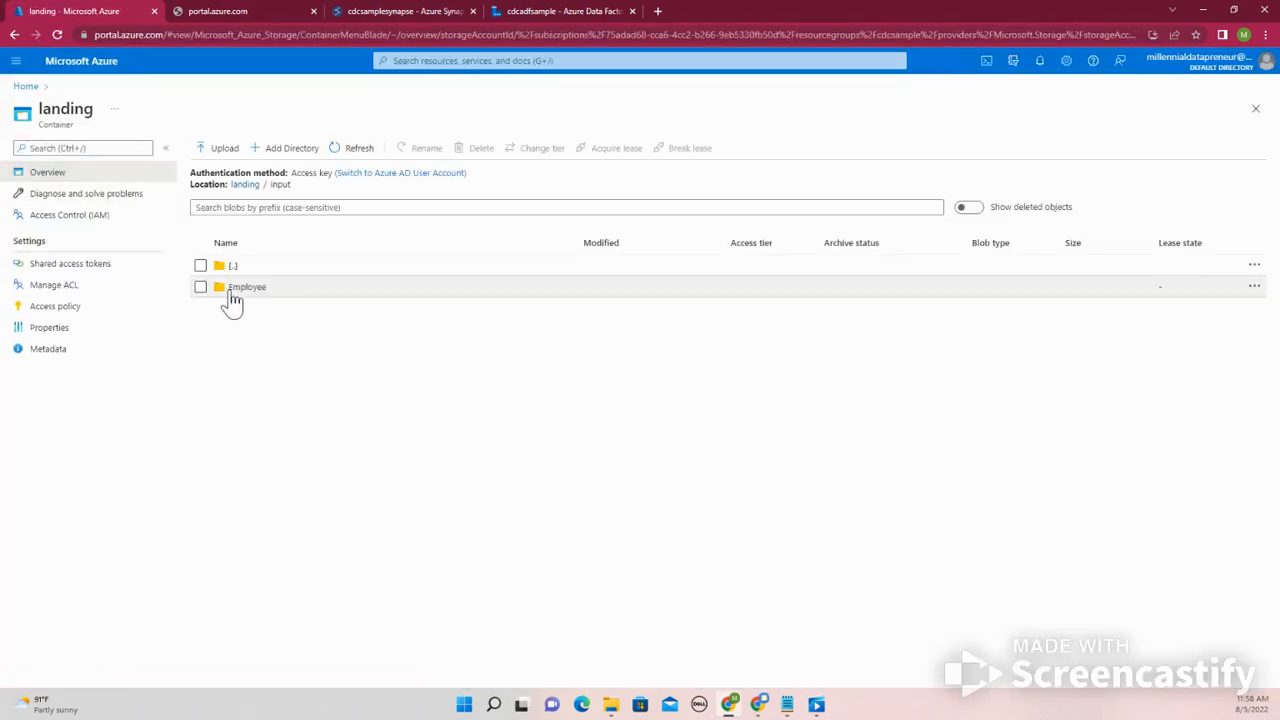
{"action": "left_click", "coordinate": [244, 290]}
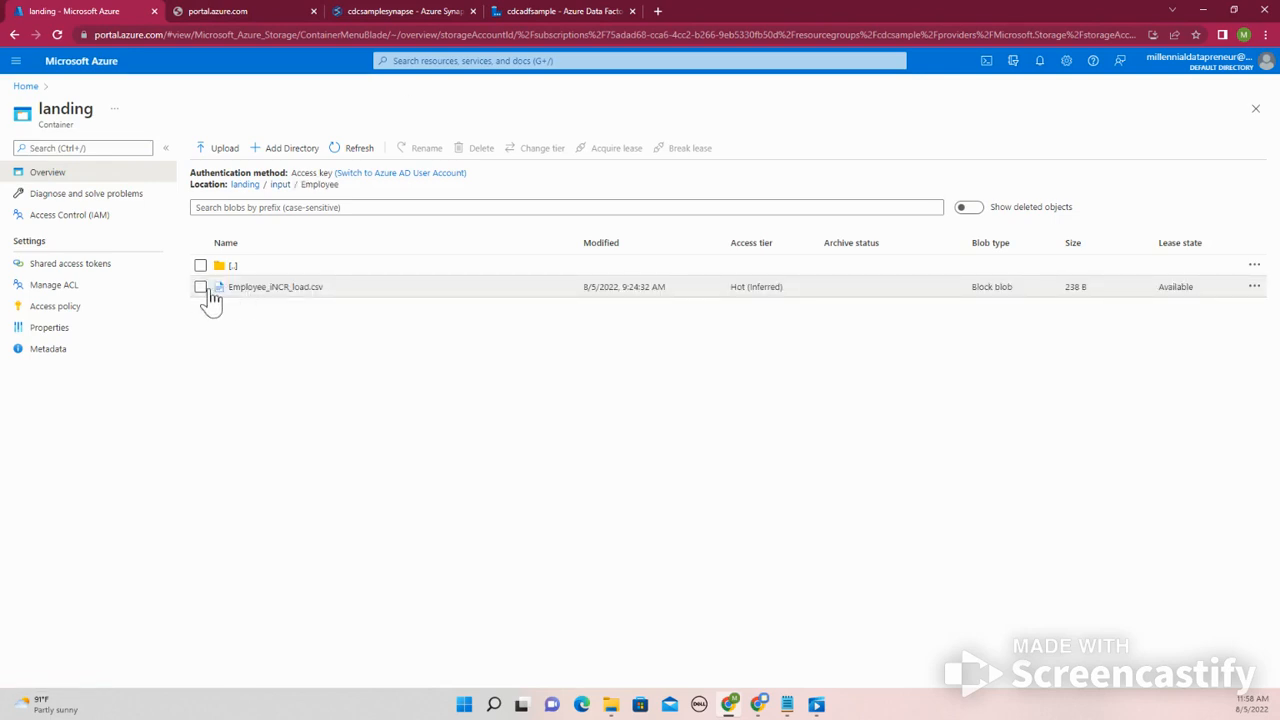
{"action": "left_click", "coordinate": [200, 287]}
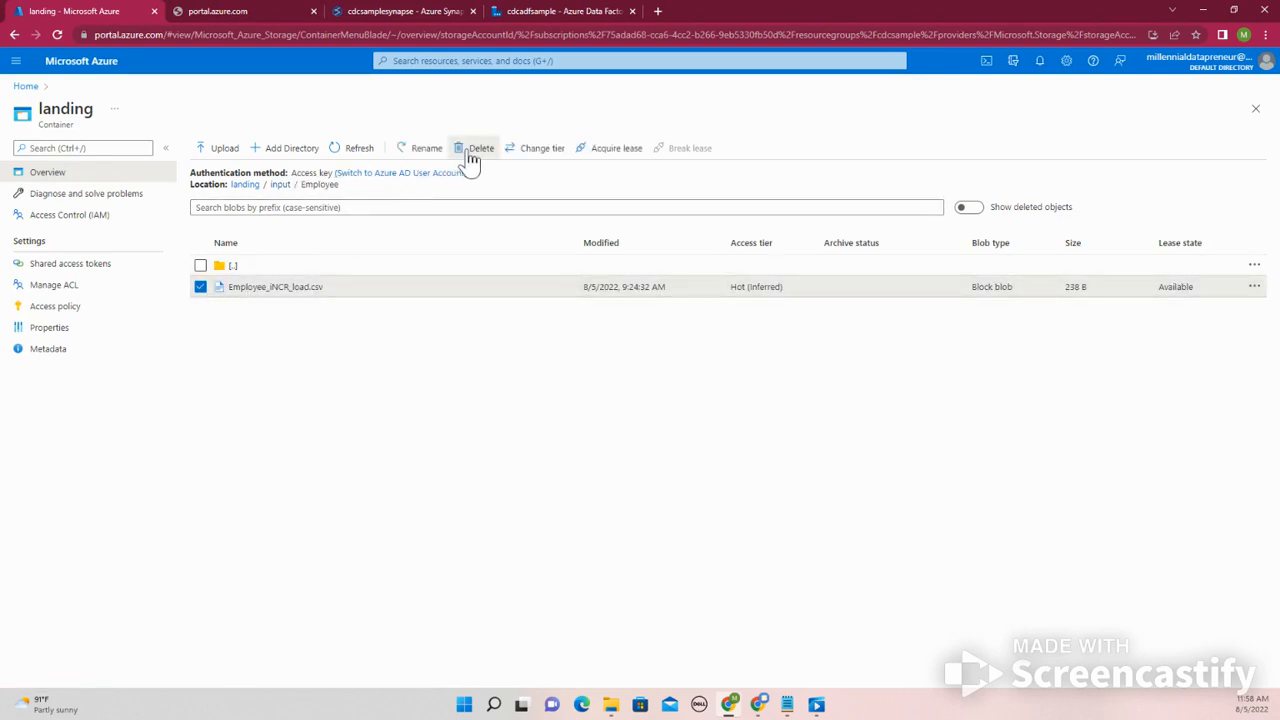
{"action": "left_click", "coordinate": [476, 149]}
{"action": "left_click", "coordinate": [217, 241]}
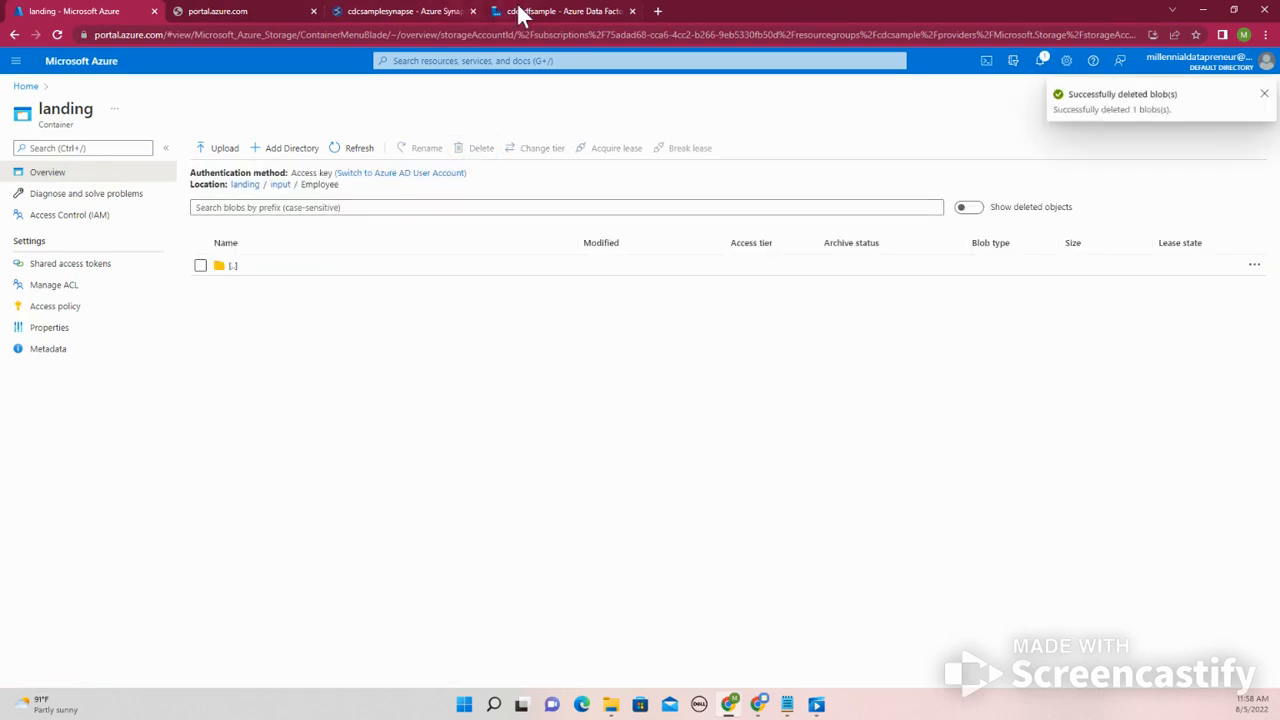
- Switch back to Azure Data Factory and debug the IngestCDC pipeline up to the Copy to stage activity
{"action": "left_click", "coordinate": [553, 12]}
{"action": "left_click", "coordinate": [112, 11]}
{"action": "left_click", "coordinate": [521, 13]}
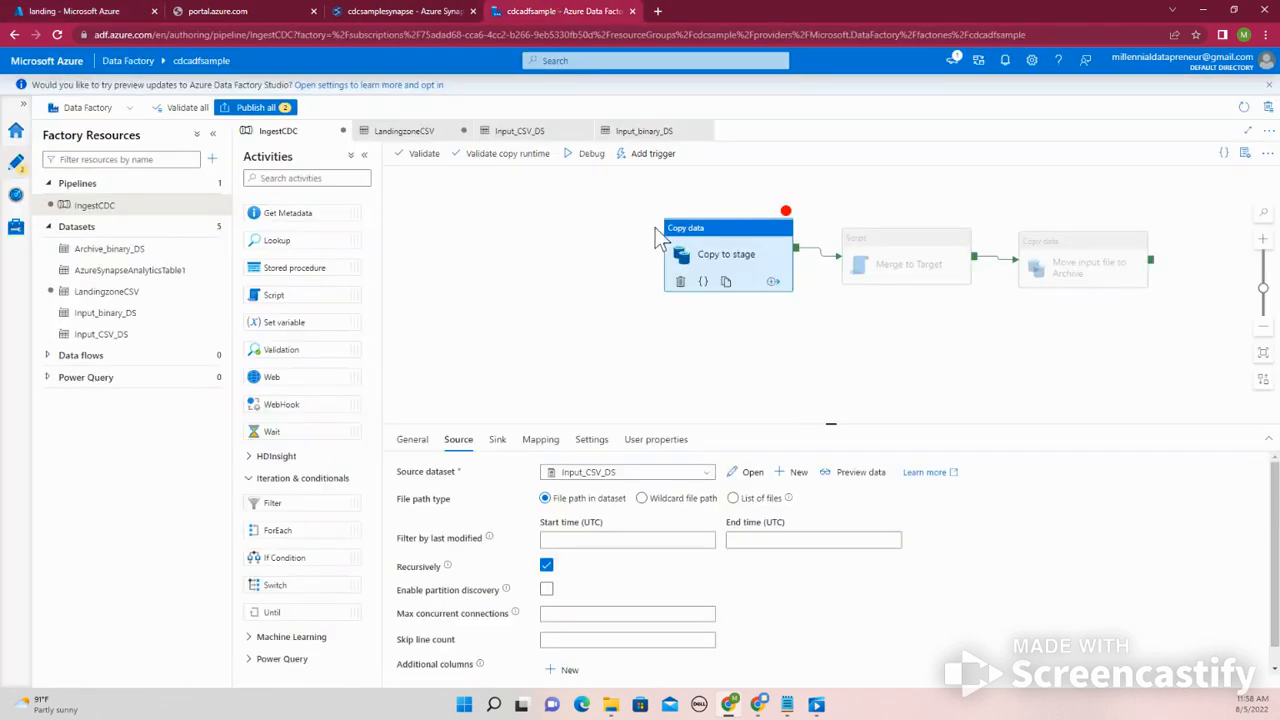
{"action": "left_click", "coordinate": [581, 170]}
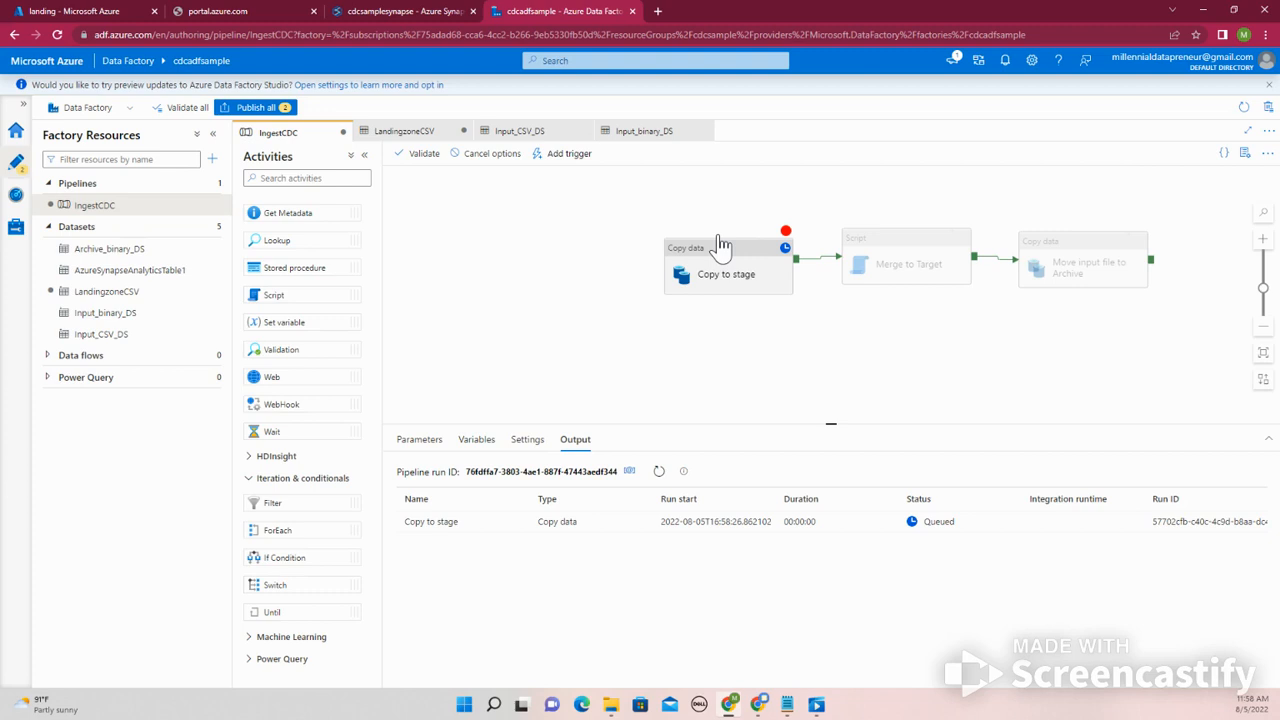
- Refresh the debug run output and review the copy details of the Copy to stage activity
{"action": "left_click", "coordinate": [659, 472]}
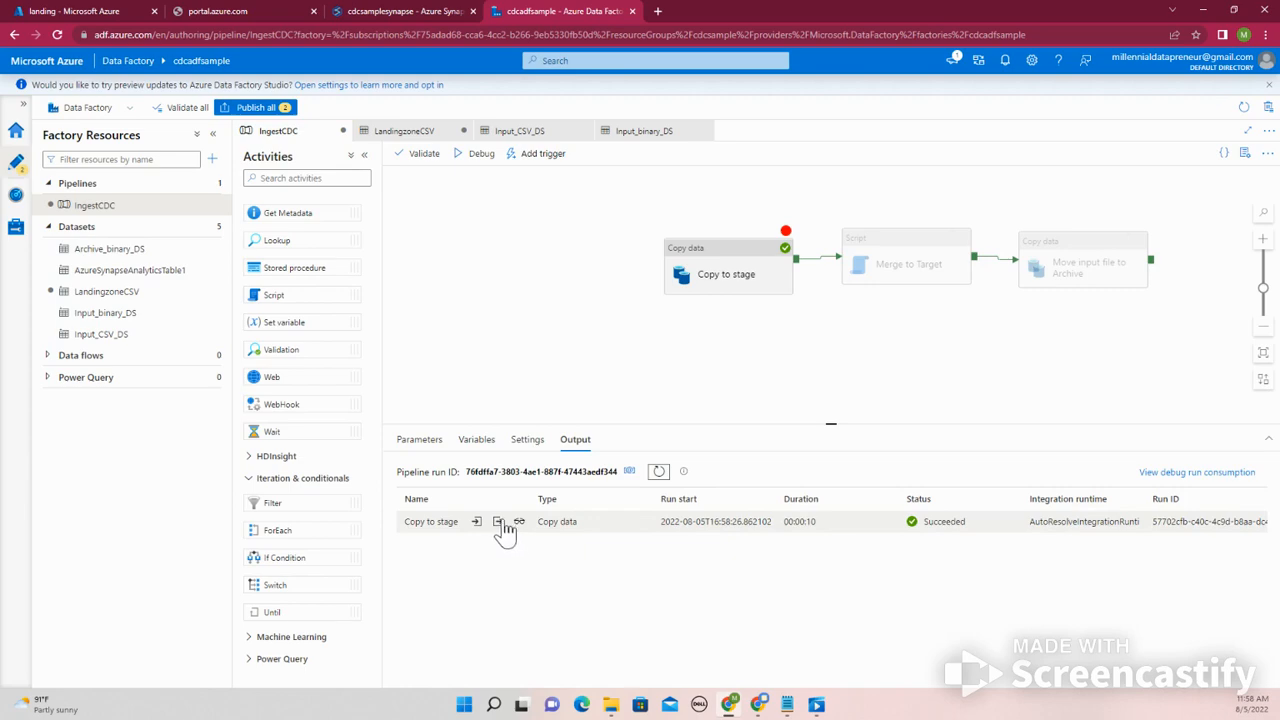
{"action": "left_click", "coordinate": [520, 523]}
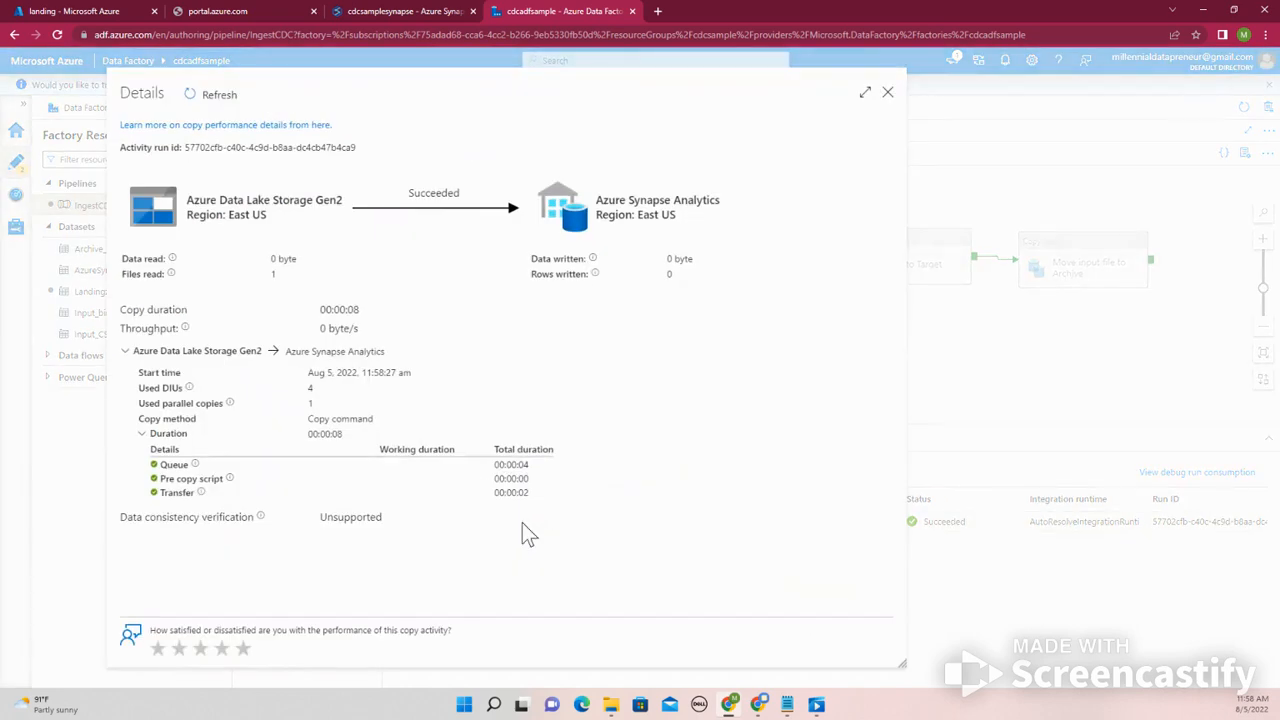
{"action": "left_click", "coordinate": [889, 95]}
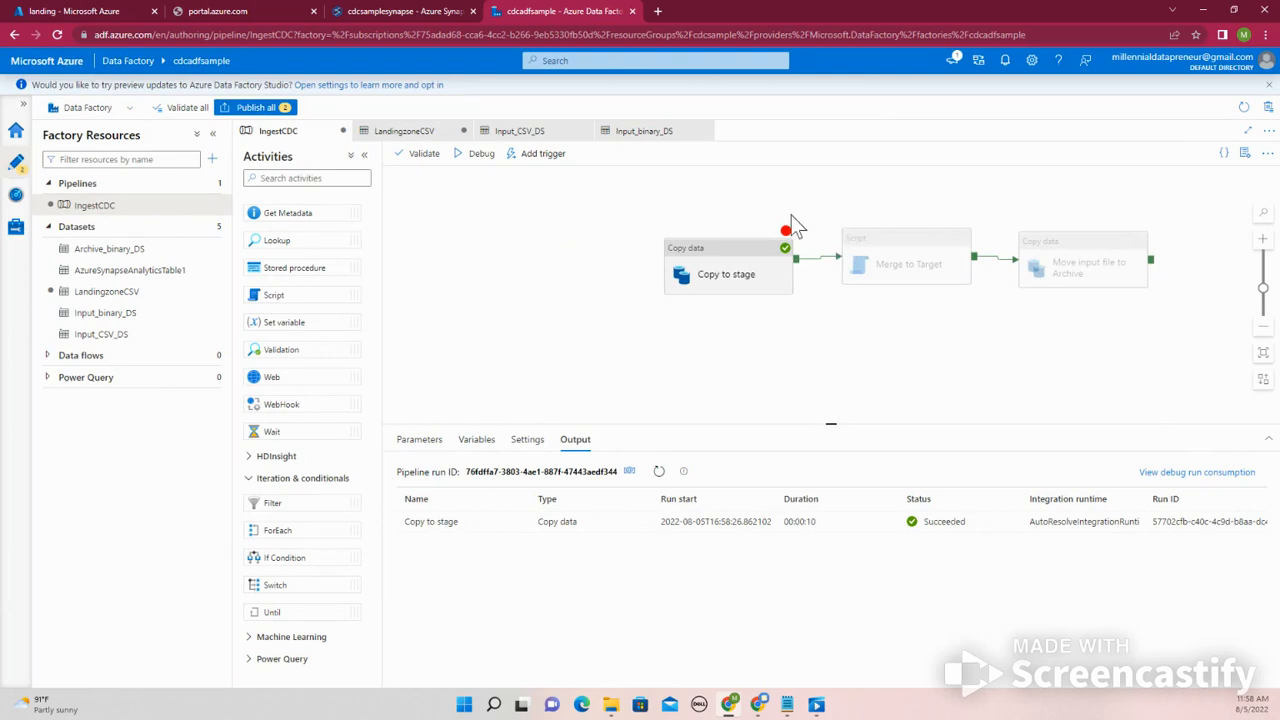
- Remove the debug-until breakpoint from the Copy to stage activity
{"action": "left_click", "coordinate": [788, 246]}
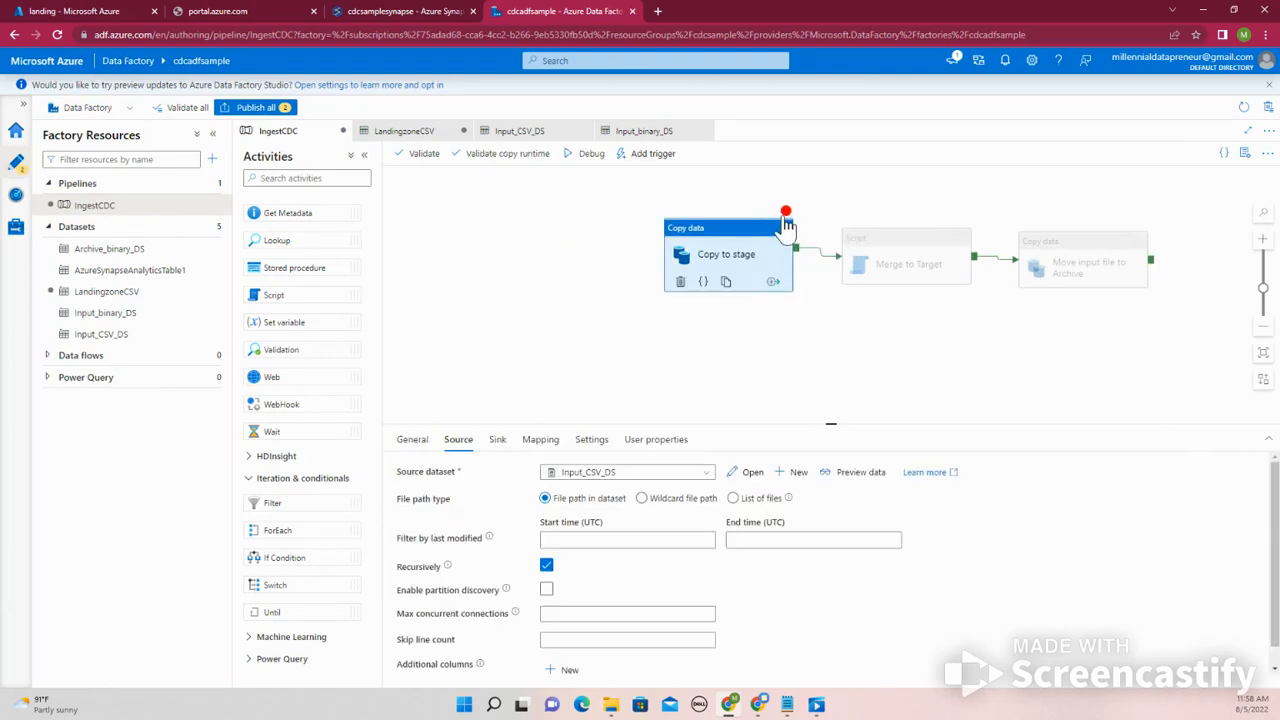
{"action": "left_click", "coordinate": [787, 215]}
{"action": "left_click", "coordinate": [788, 222]}
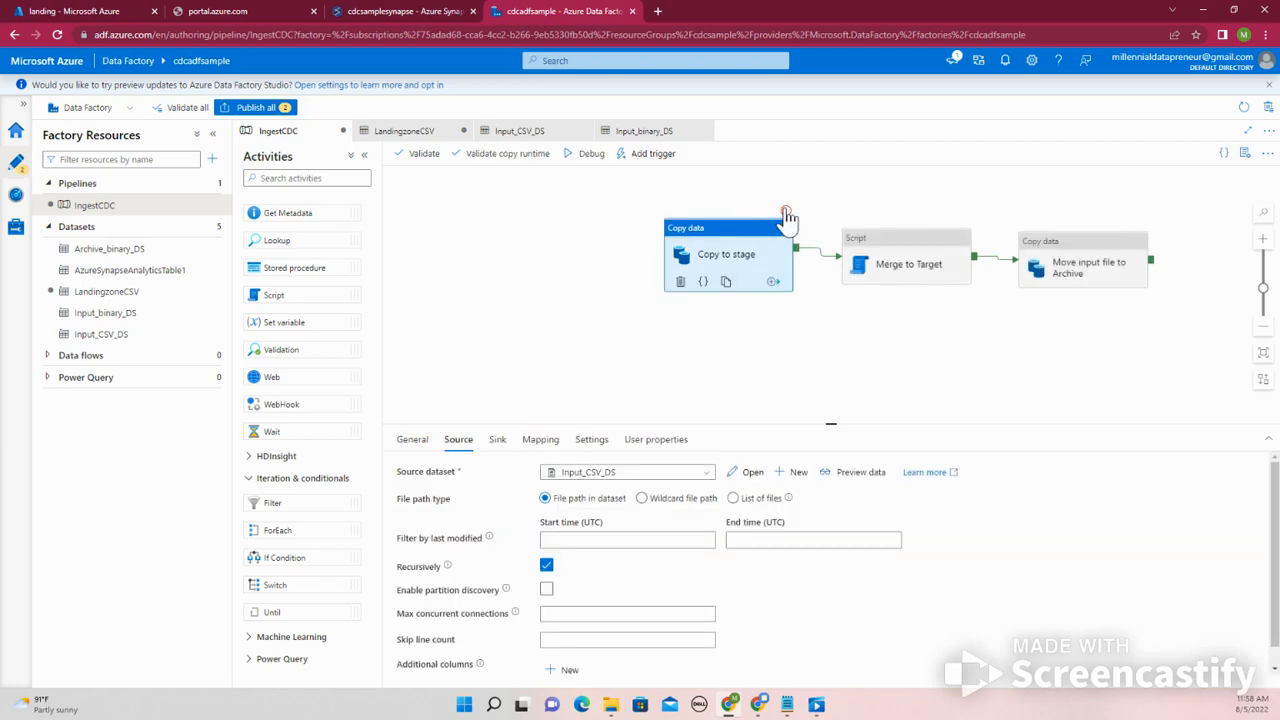
{"action": "left_click", "coordinate": [891, 267]}
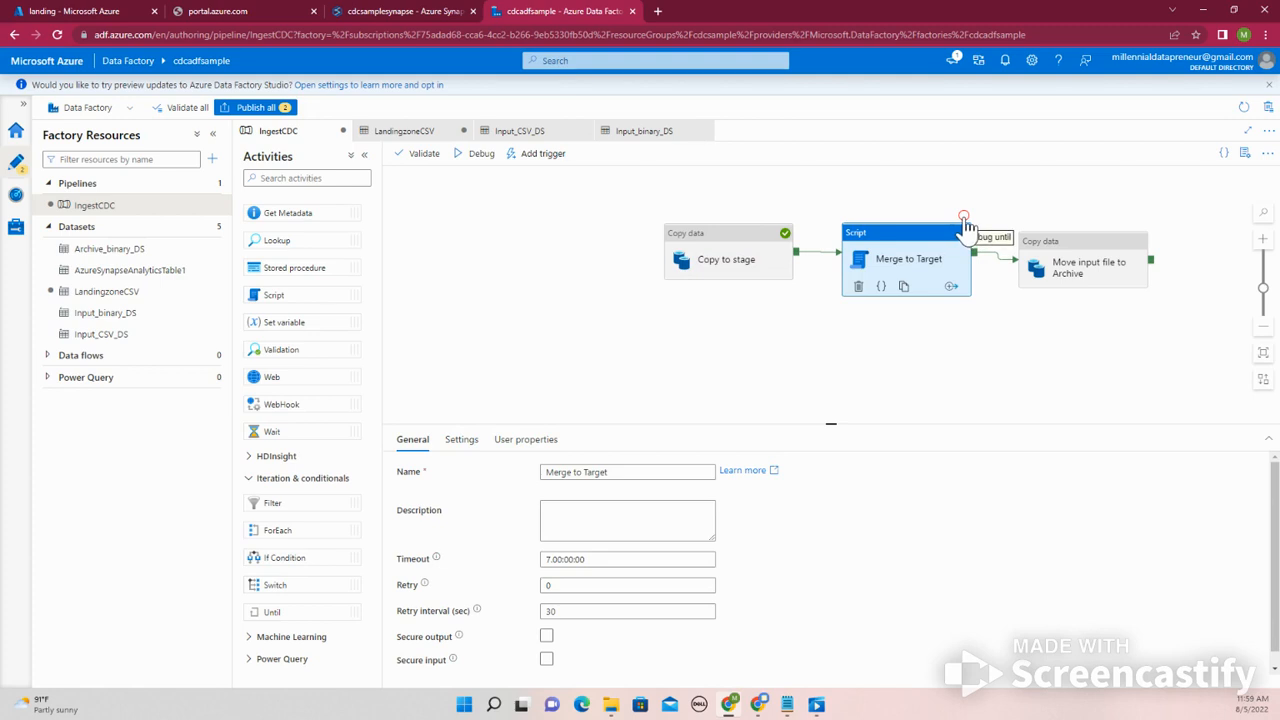
{"action": "left_click", "coordinate": [789, 230]}
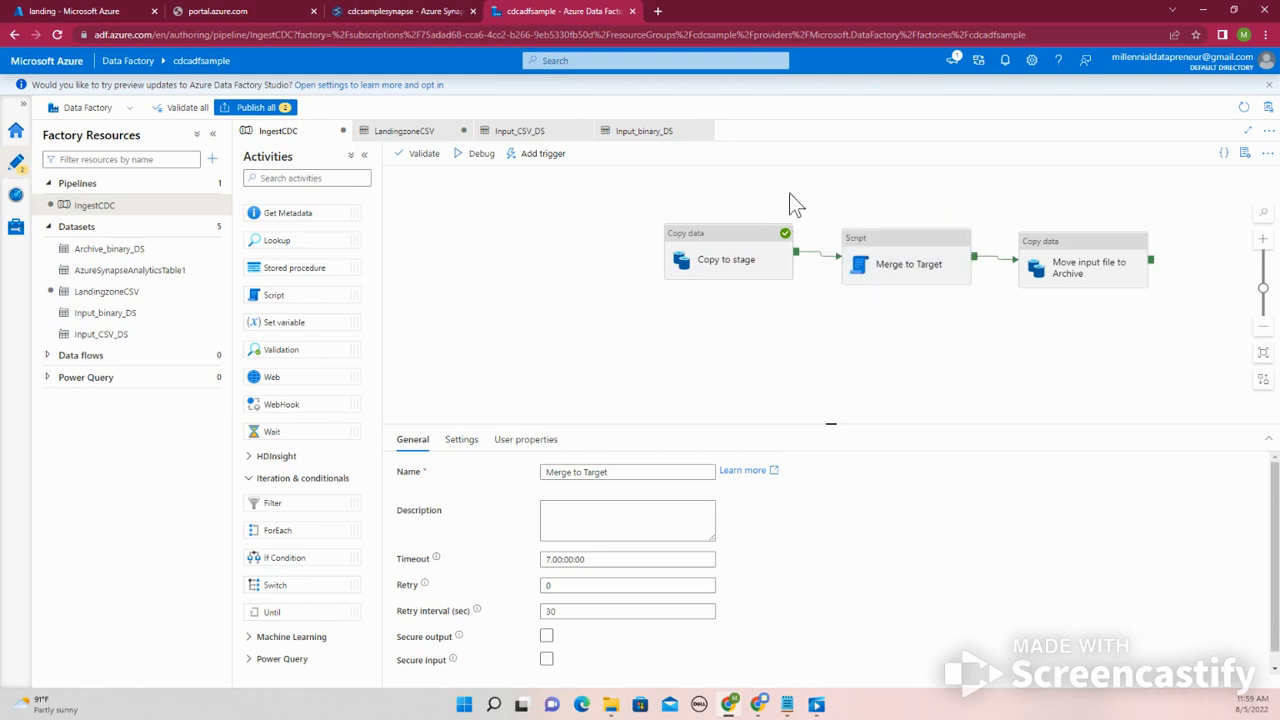
- Debug the full IngestCDC pipeline through Merge to Target and Move input file to Archive
{"action": "left_click", "coordinate": [481, 160]}
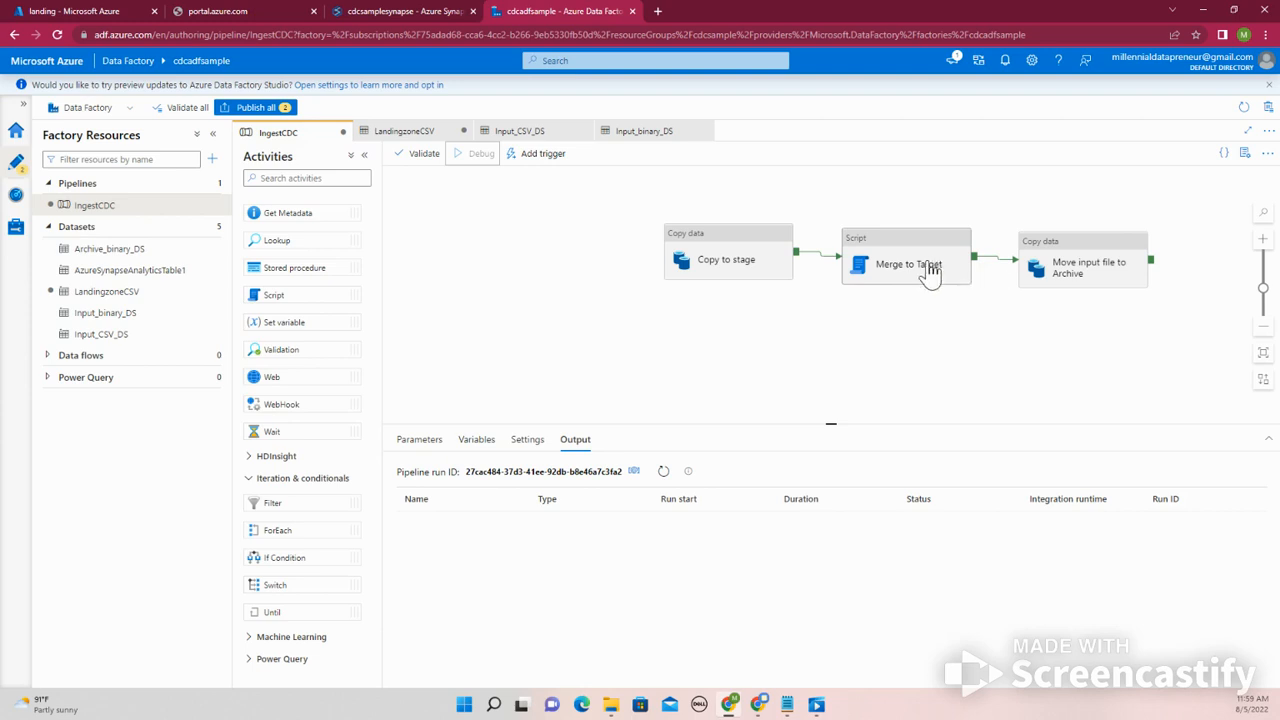
{"action": "left_click", "coordinate": [1098, 280]}
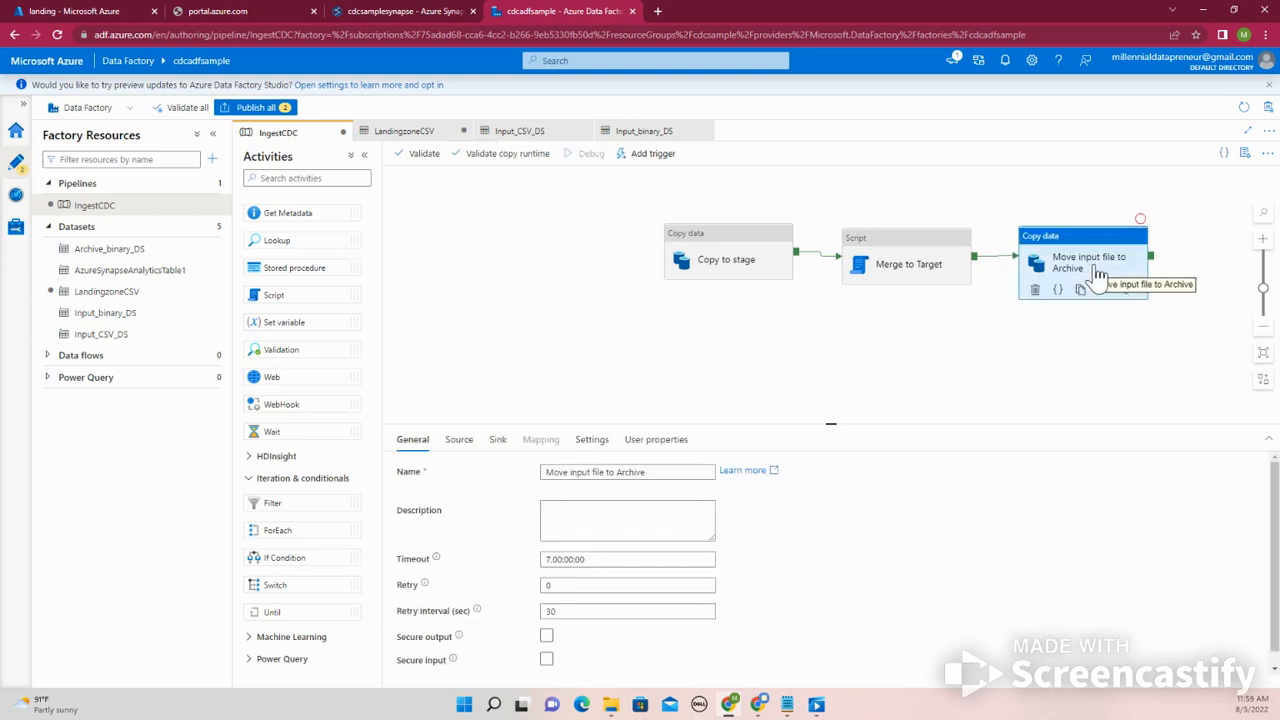
{"action": "left_click", "coordinate": [998, 341]}
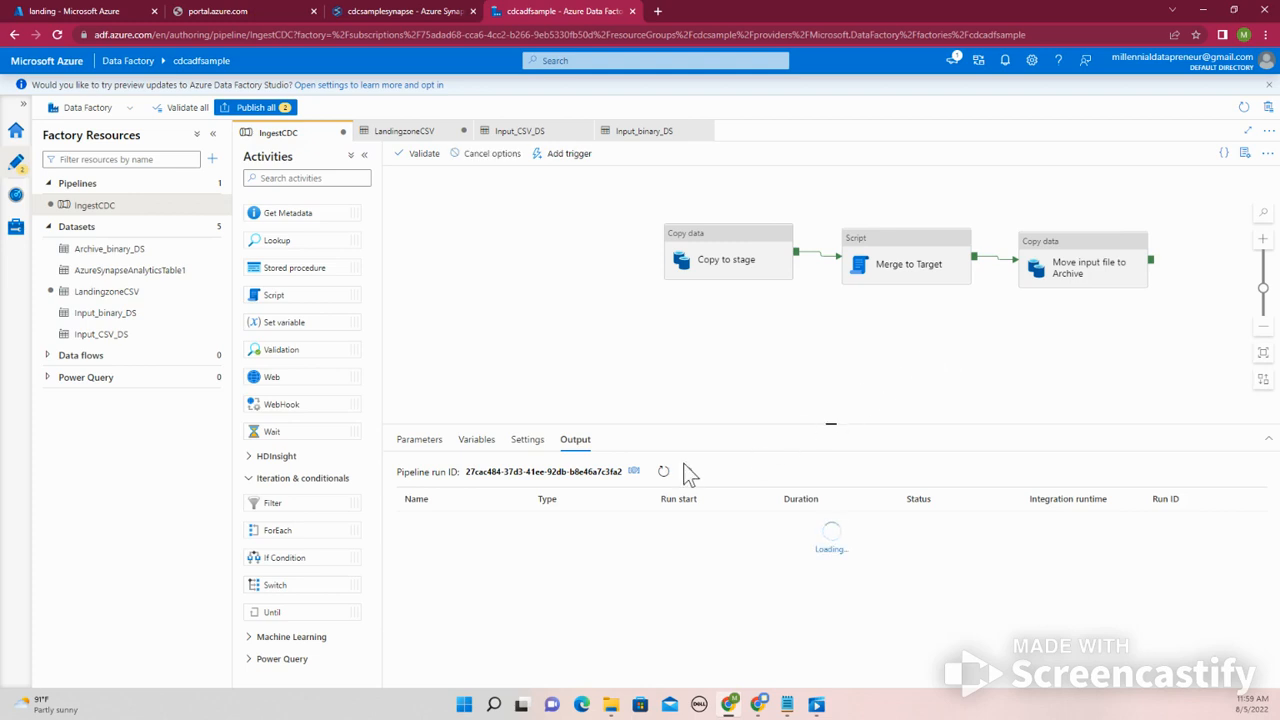
- Refresh the run output and examine the input JSON of the Move input file to Archive activity
{"action": "left_click", "coordinate": [665, 474]}
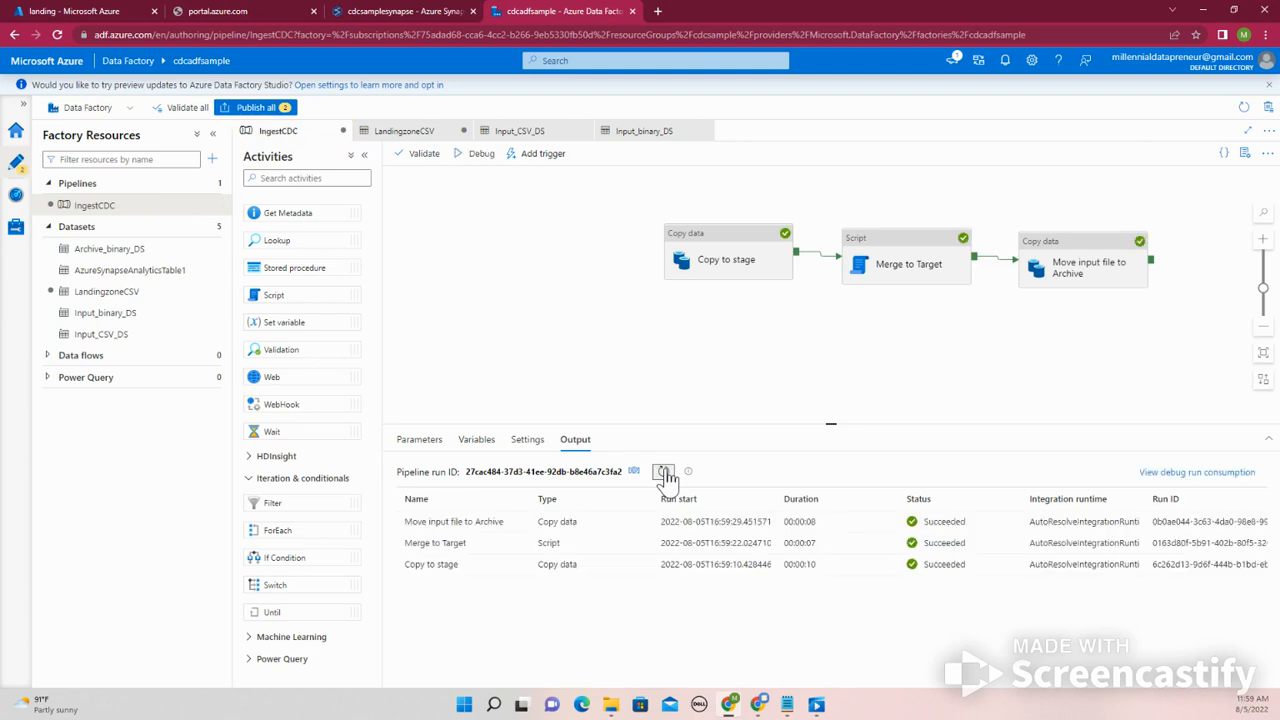
{"action": "left_click", "coordinate": [477, 522]}
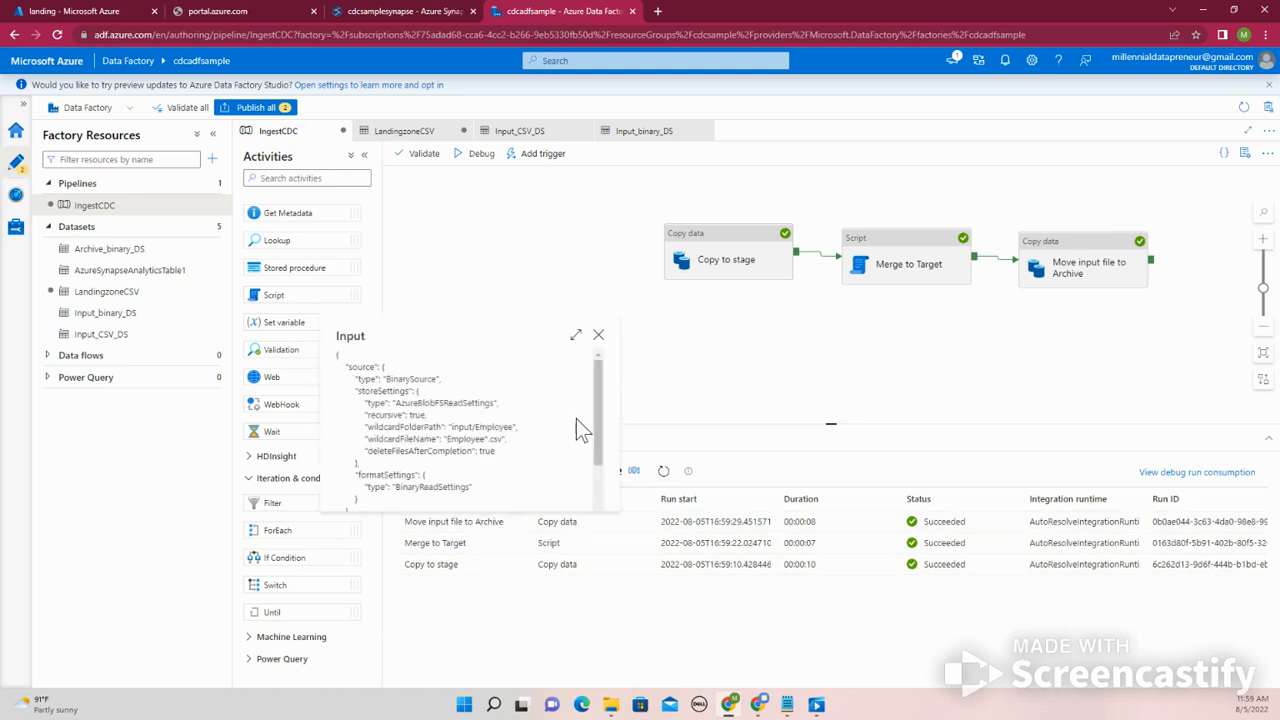
{"action": "left_click", "coordinate": [598, 336]}
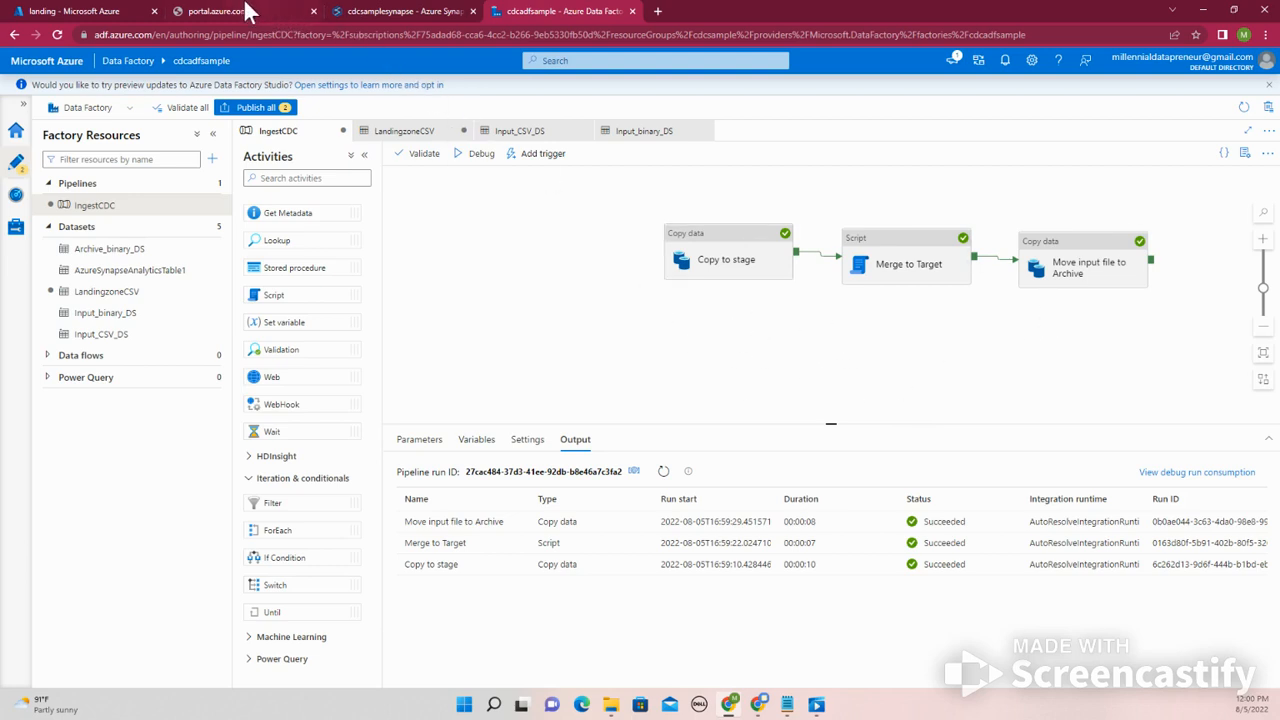
- Refresh the input/Employee folder of the landing container in the Azure portal to check its contents, and return to Azure Data Factory
{"action": "left_click", "coordinate": [114, 10]}
{"action": "left_click", "coordinate": [338, 155]}
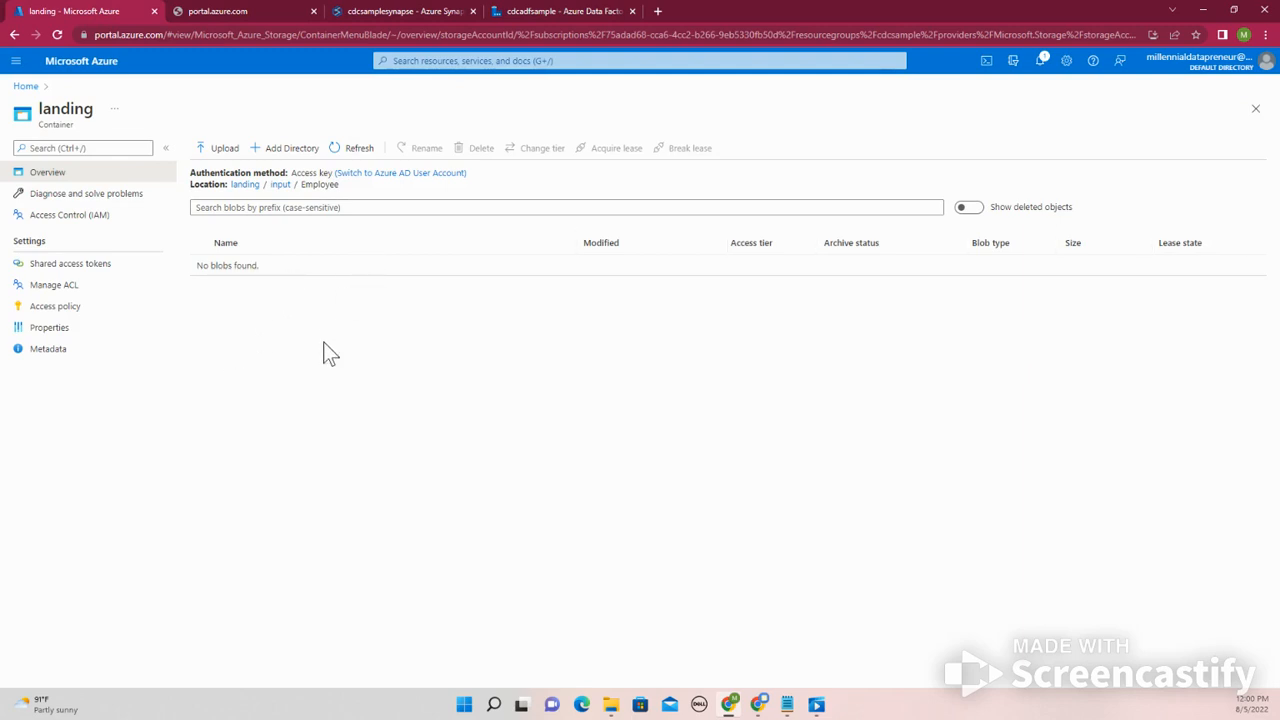
{"action": "left_click", "coordinate": [405, 11]}
{"action": "left_click", "coordinate": [535, 12]}
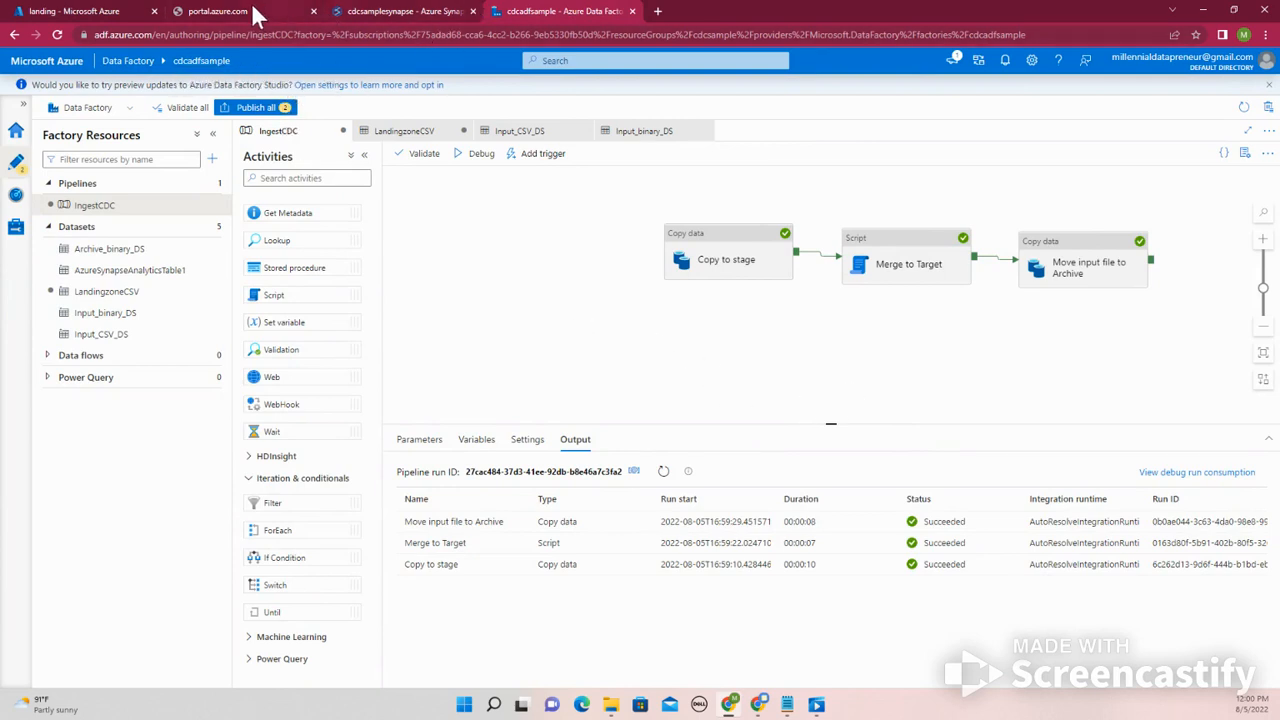
- Add a Get Metadata activity to the IngestCDC pipeline before Copy to stage and name it Check files in folder
{"action": "mouse_move", "coordinate": [521, 543]}
{"action": "left_click_drag", "start_coordinate": [294, 213], "coordinate": [503, 260]}
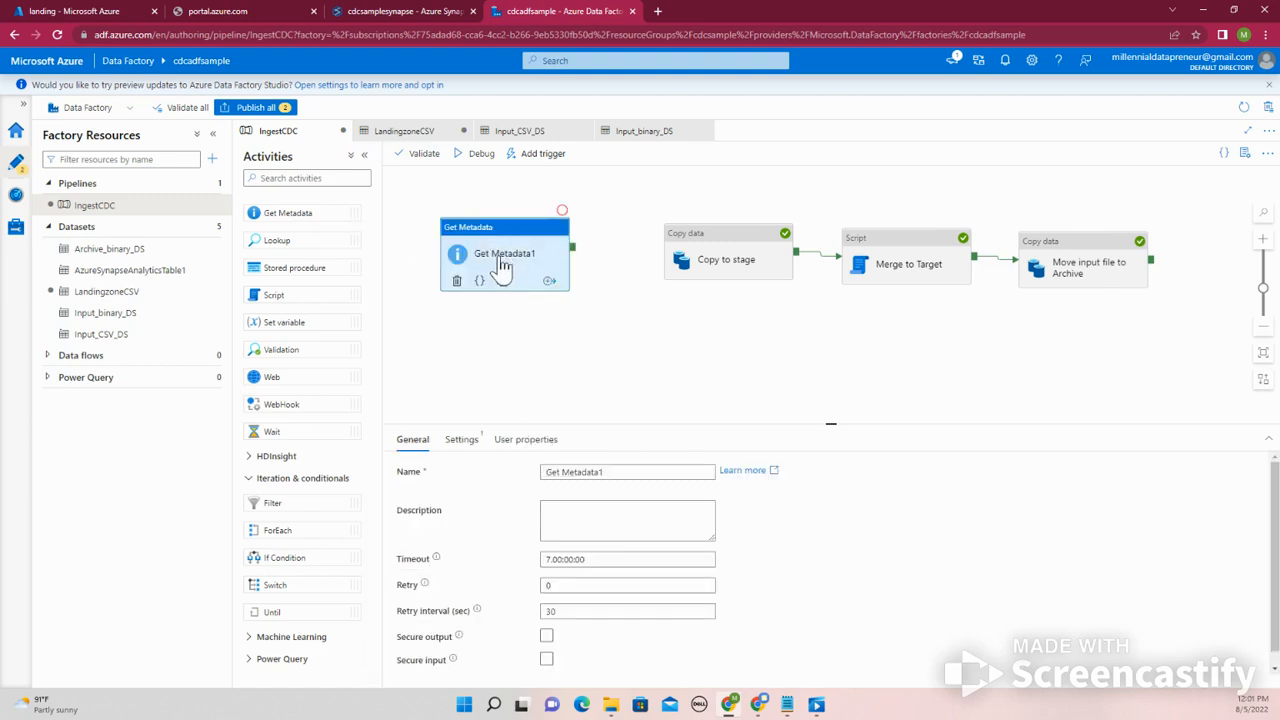
{"action": "left_click_drag", "start_coordinate": [614, 471], "coordinate": [543, 470]}
{"action": "type", "text": "Check"}
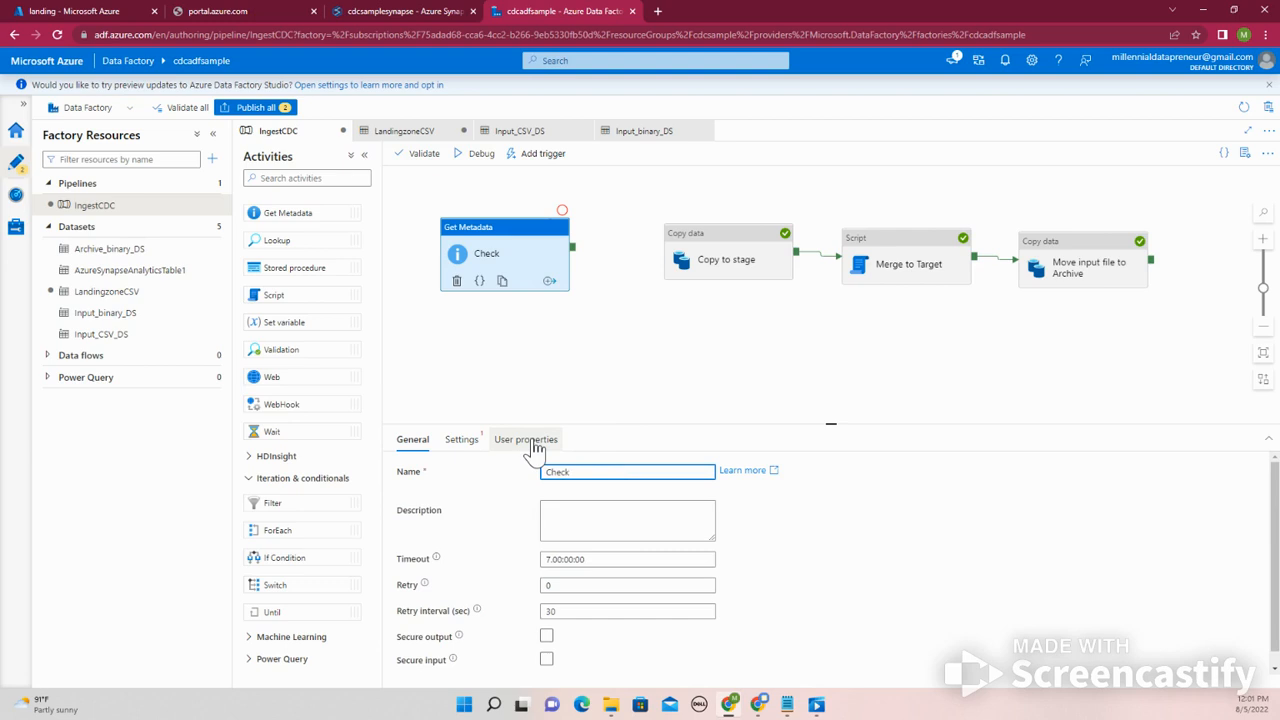
{"action": "type", "text": " files in folder"}
{"action": "left_click", "coordinate": [596, 382]}
{"action": "left_click", "coordinate": [543, 257]}
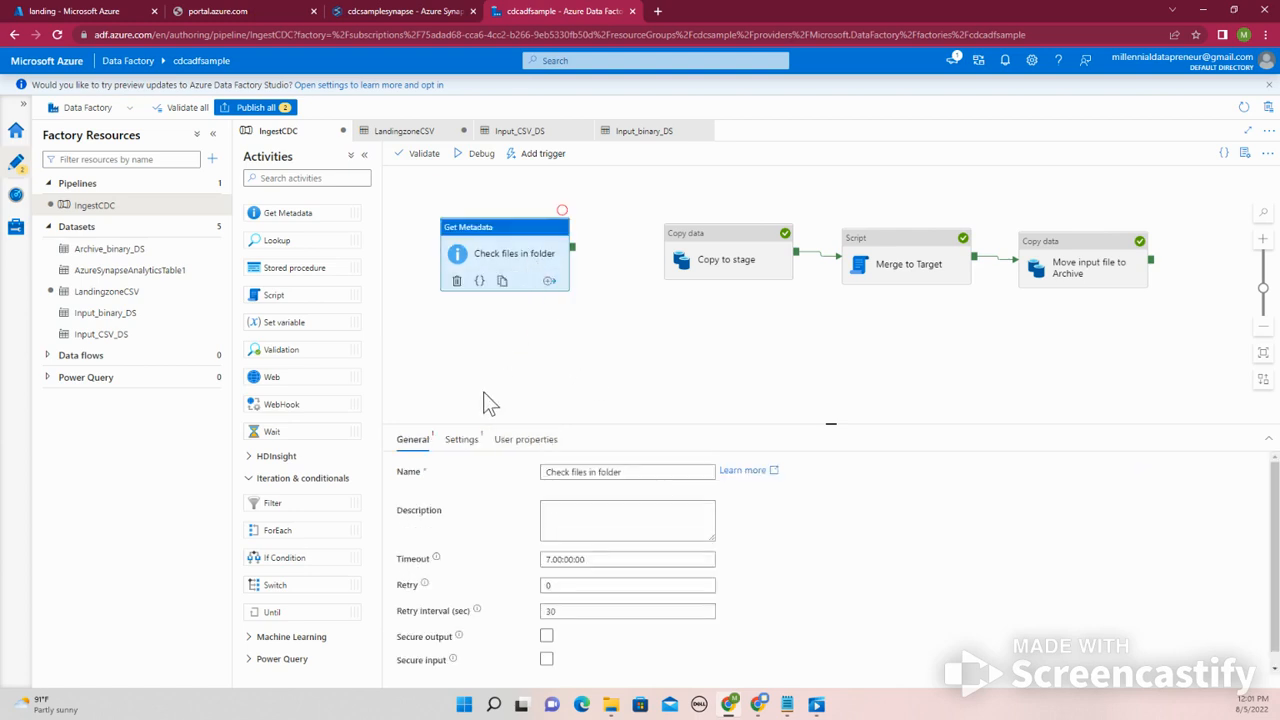
- Set the dataset of the Check files in folder activity to LandingzoneCSV
{"action": "left_click", "coordinate": [462, 441]}
{"action": "left_click", "coordinate": [586, 474]}
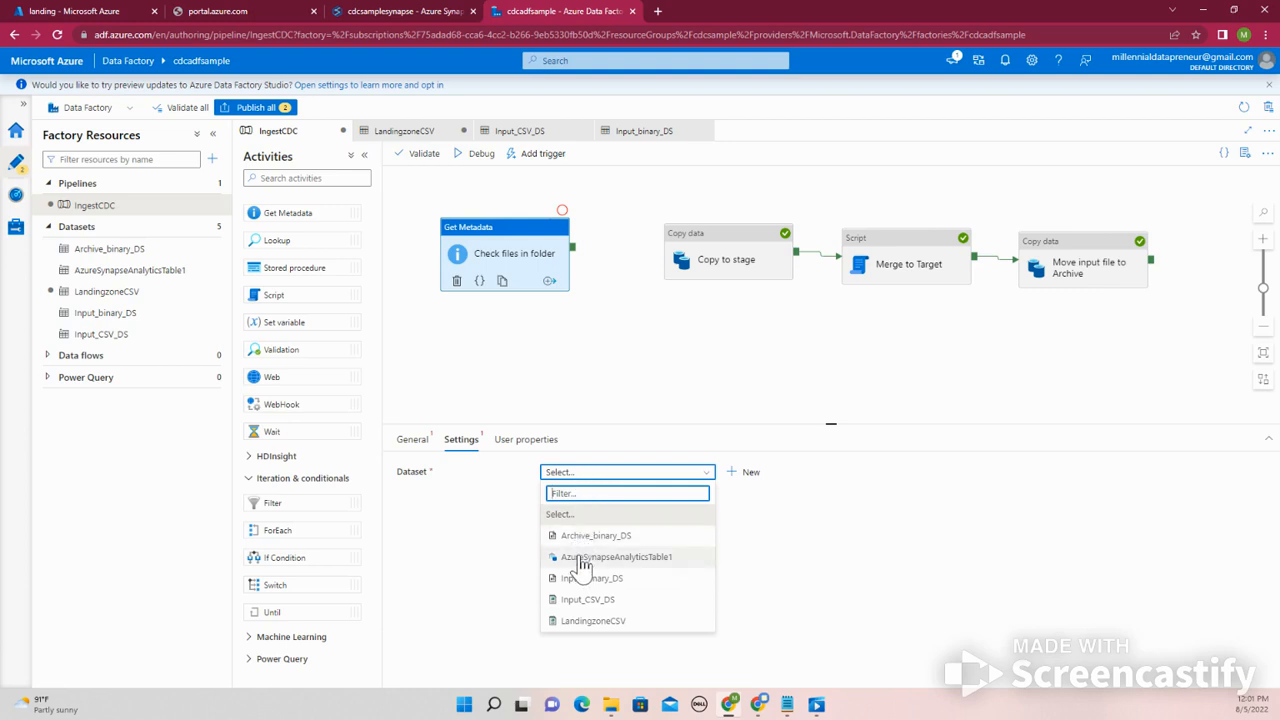
{"action": "left_click", "coordinate": [591, 624]}
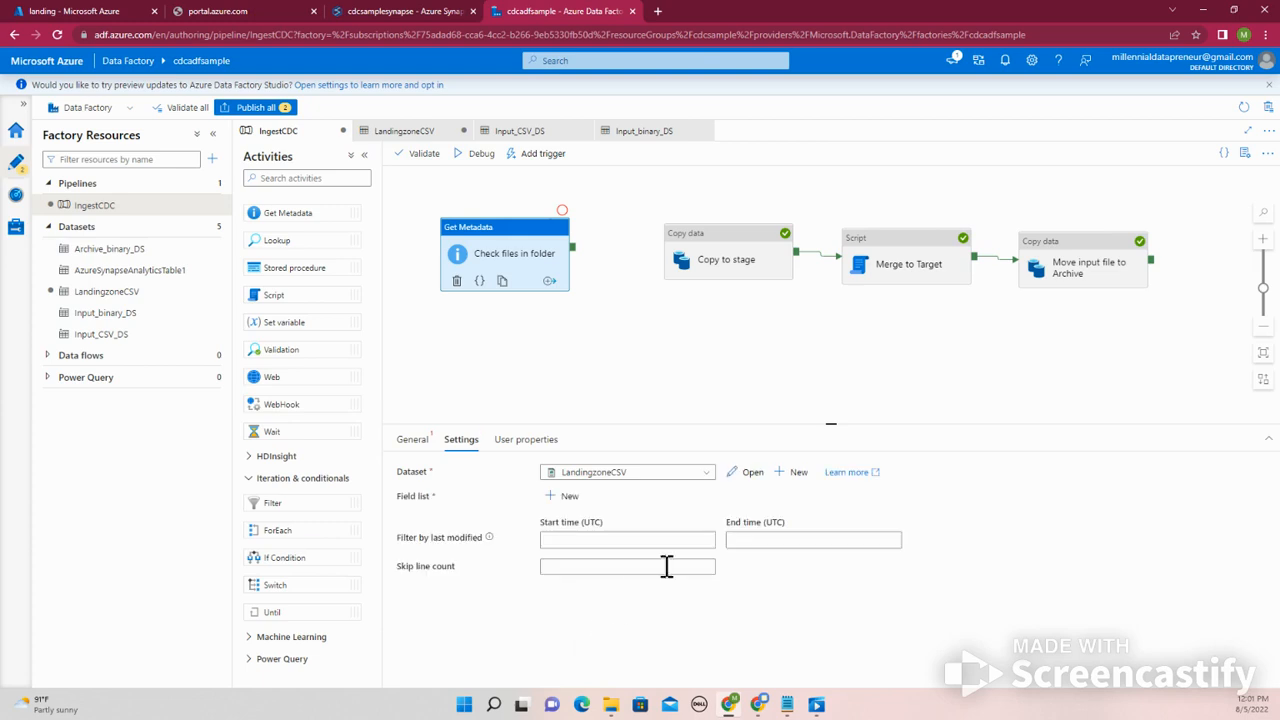
- Open the LandingzoneCSV dataset and examine the container and directory of its connection file path
{"action": "left_click", "coordinate": [750, 474]}
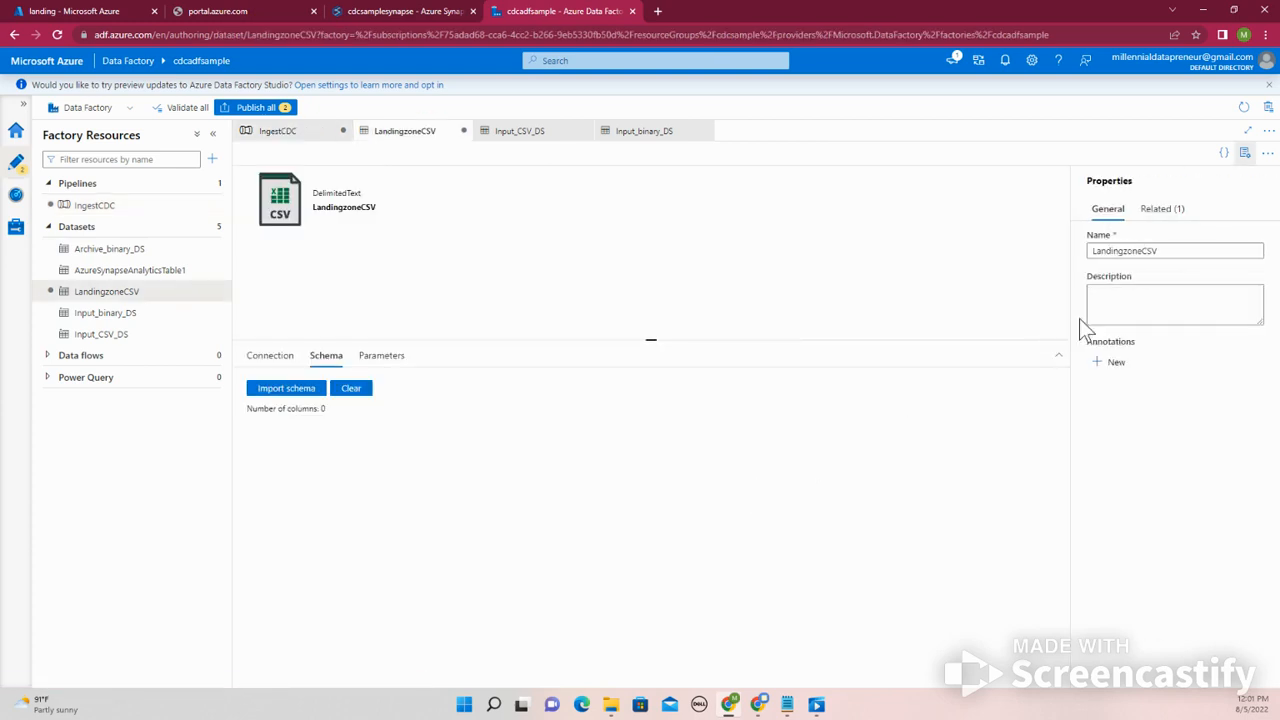
{"action": "left_click", "coordinate": [1157, 213]}
{"action": "left_click", "coordinate": [1106, 213]}
{"action": "left_click", "coordinate": [271, 357]}
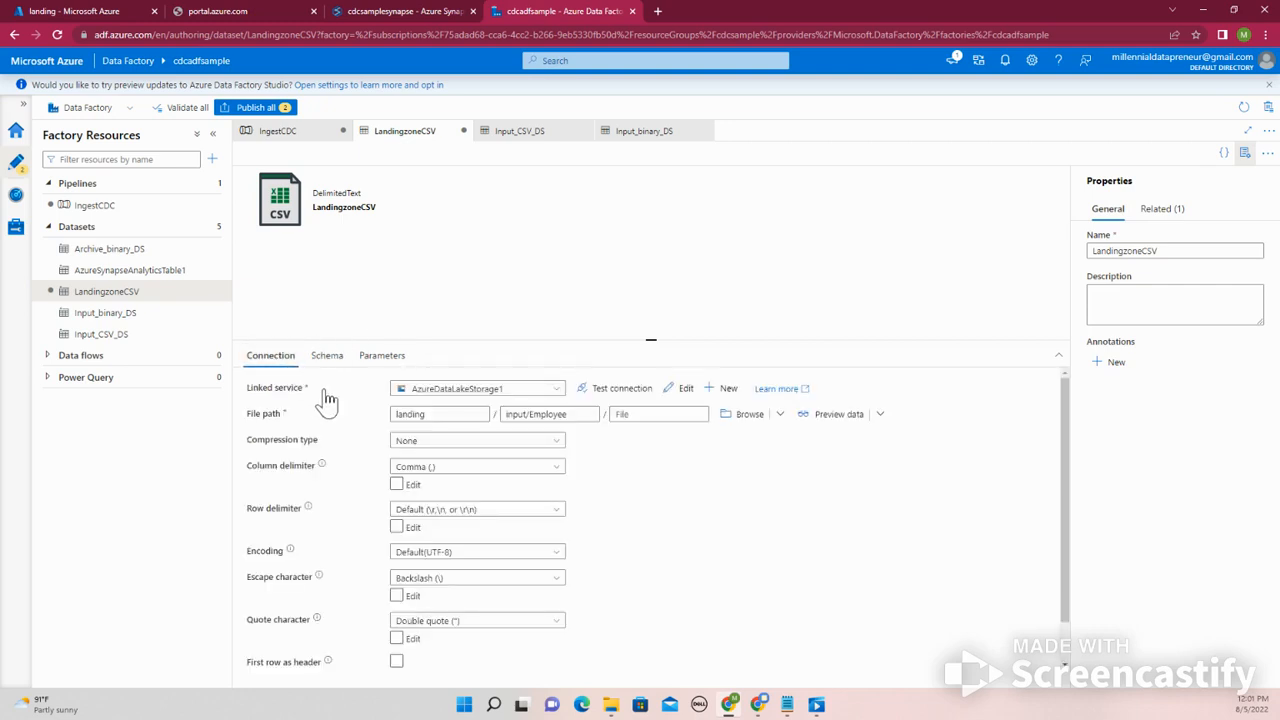
{"action": "left_click_drag", "start_coordinate": [574, 414], "coordinate": [386, 414]}
{"action": "left_click_drag", "start_coordinate": [608, 414], "coordinate": [507, 420]}
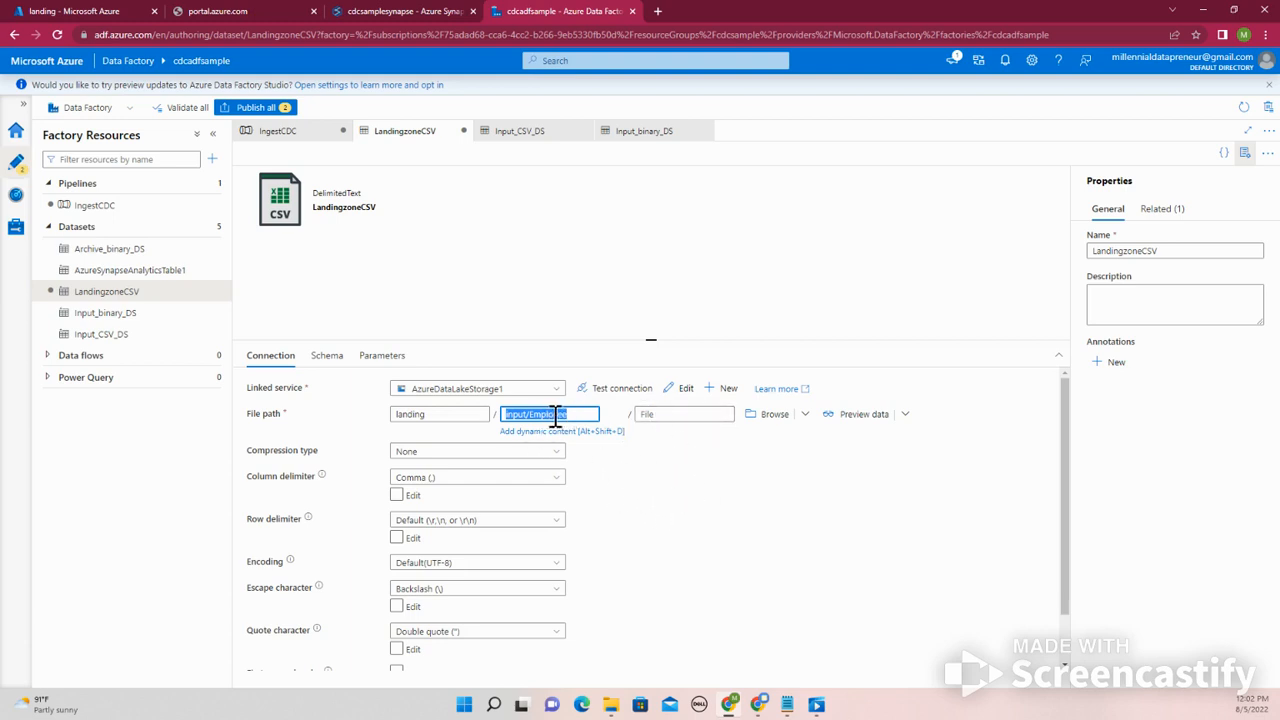
- Browse the landing container's input folder from the LandingzoneCSV file path, and close the browser without choosing a path
{"action": "left_click", "coordinate": [768, 418]}
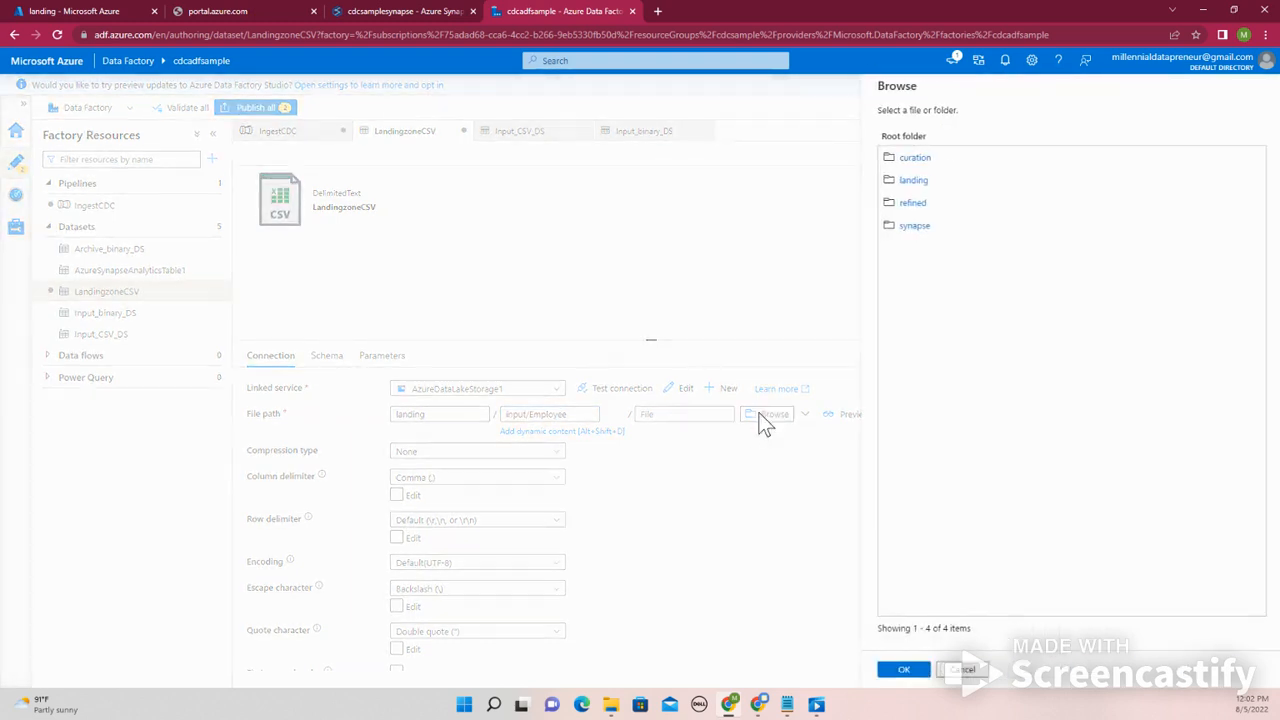
{"action": "left_click", "coordinate": [917, 184]}
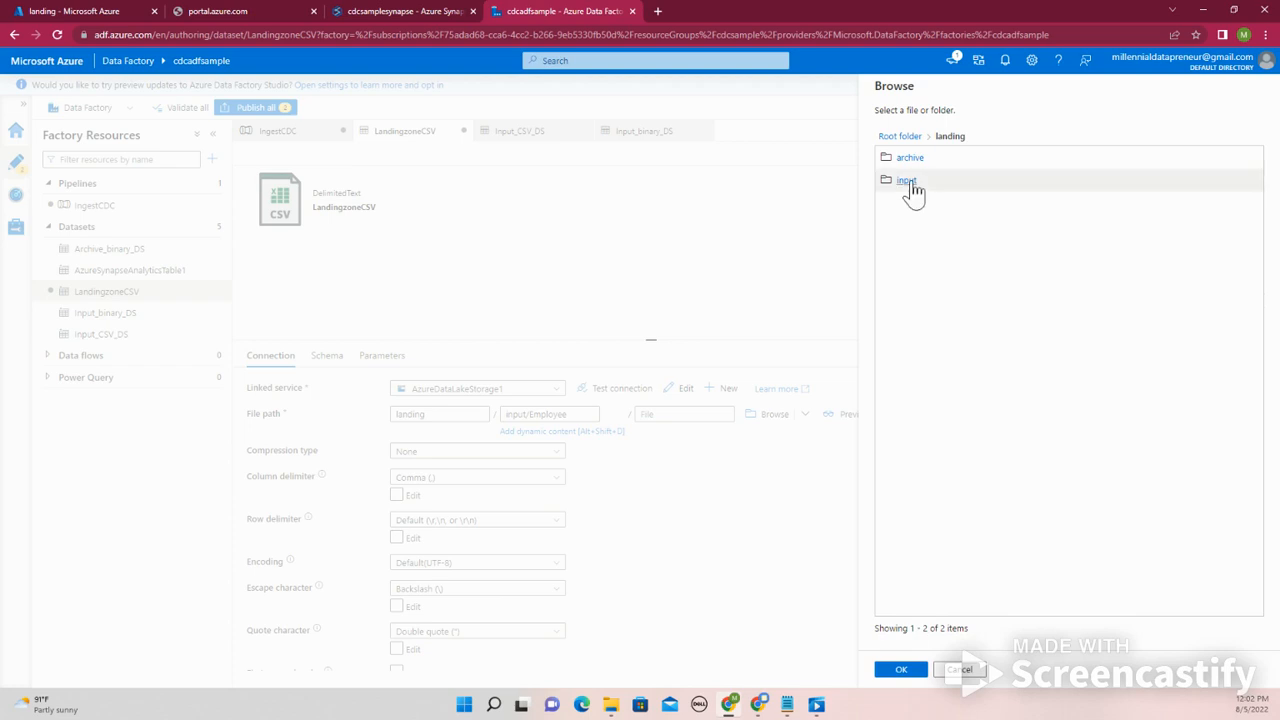
{"action": "left_click", "coordinate": [911, 178]}
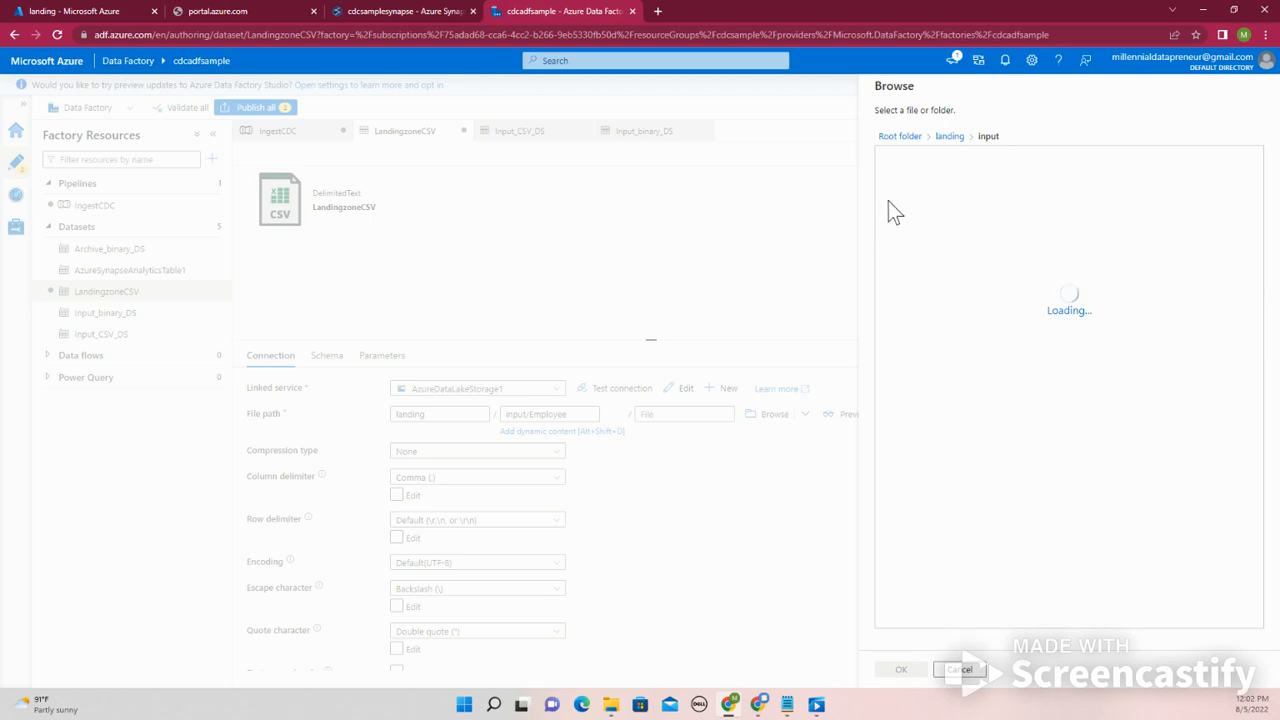
{"action": "left_click", "coordinate": [903, 166]}
{"action": "left_click", "coordinate": [960, 670]}
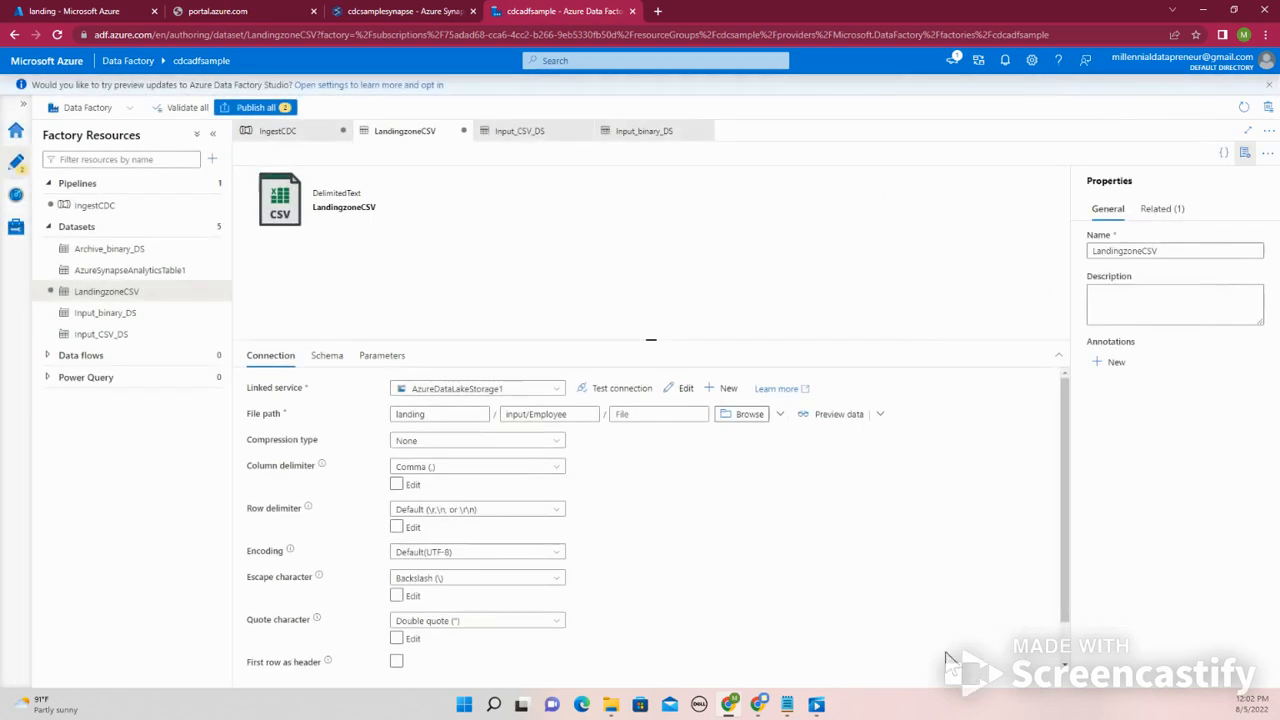
- Return to the IngestCDC pipeline and add Child items to the field list of the Check files in folder activity
{"action": "left_click", "coordinate": [320, 135]}
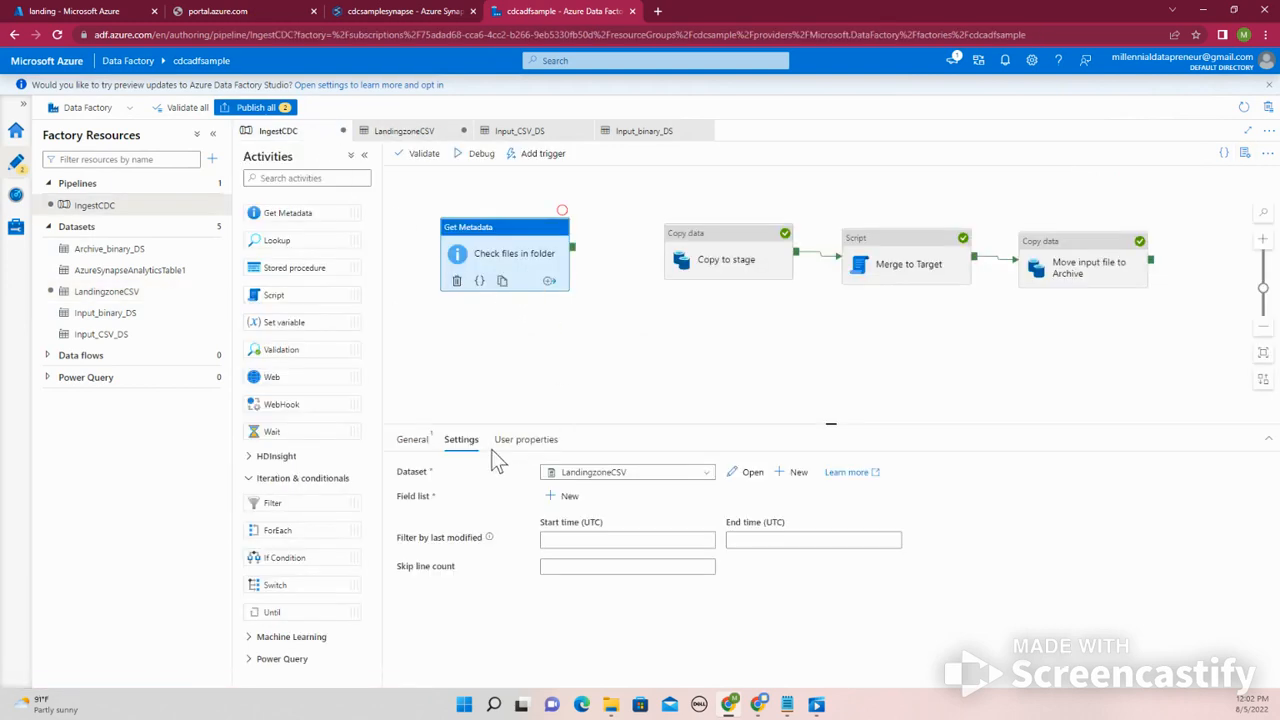
{"action": "left_click", "coordinate": [556, 500]}
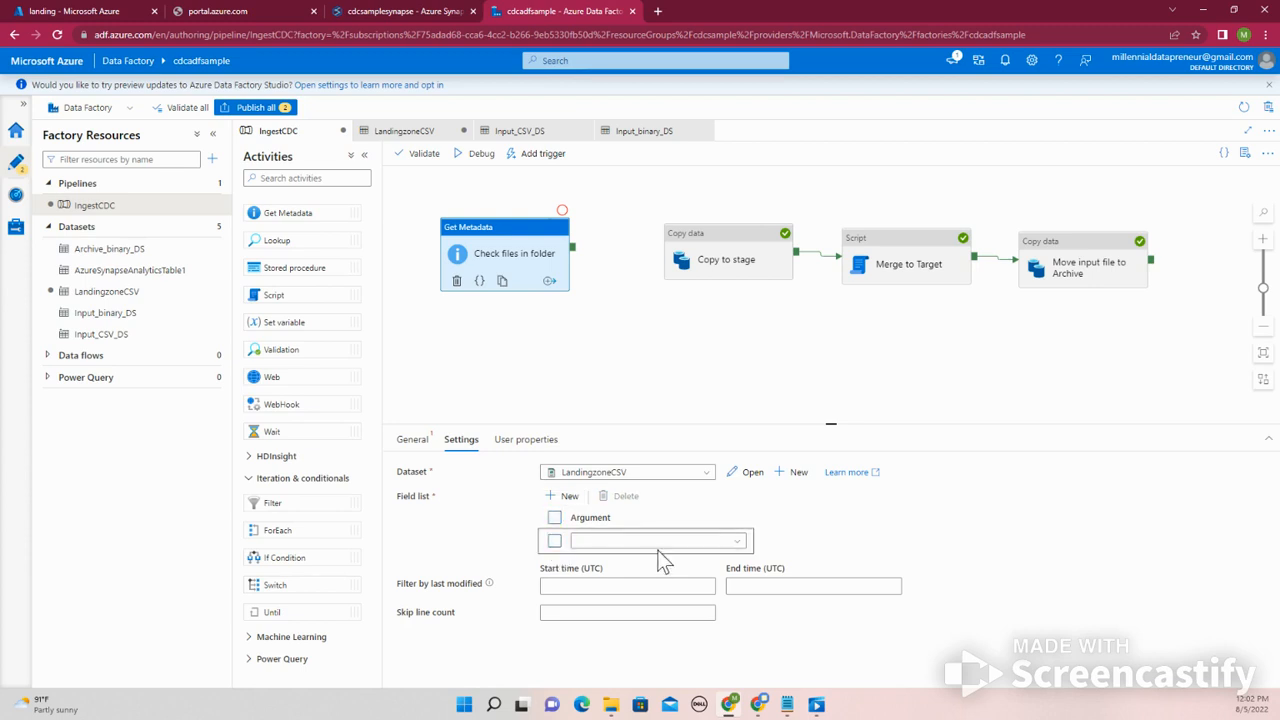
{"action": "left_click", "coordinate": [657, 543]}
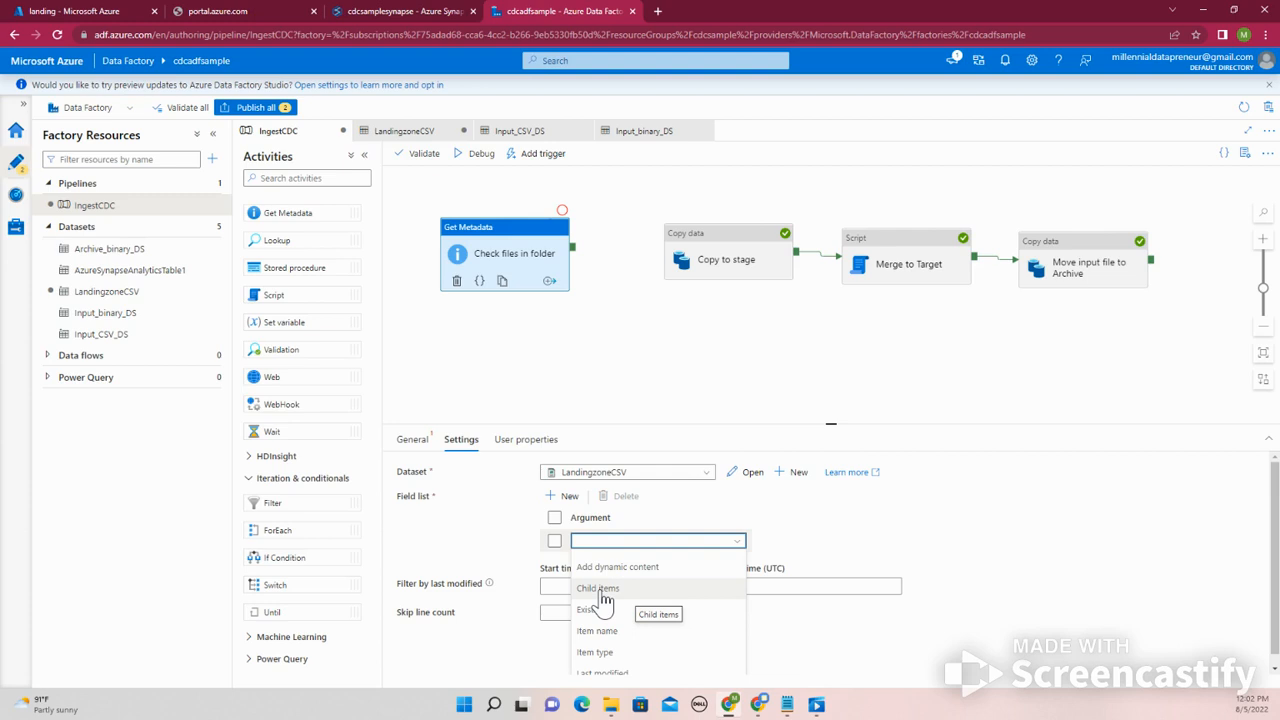
{"action": "left_click", "coordinate": [600, 592]}
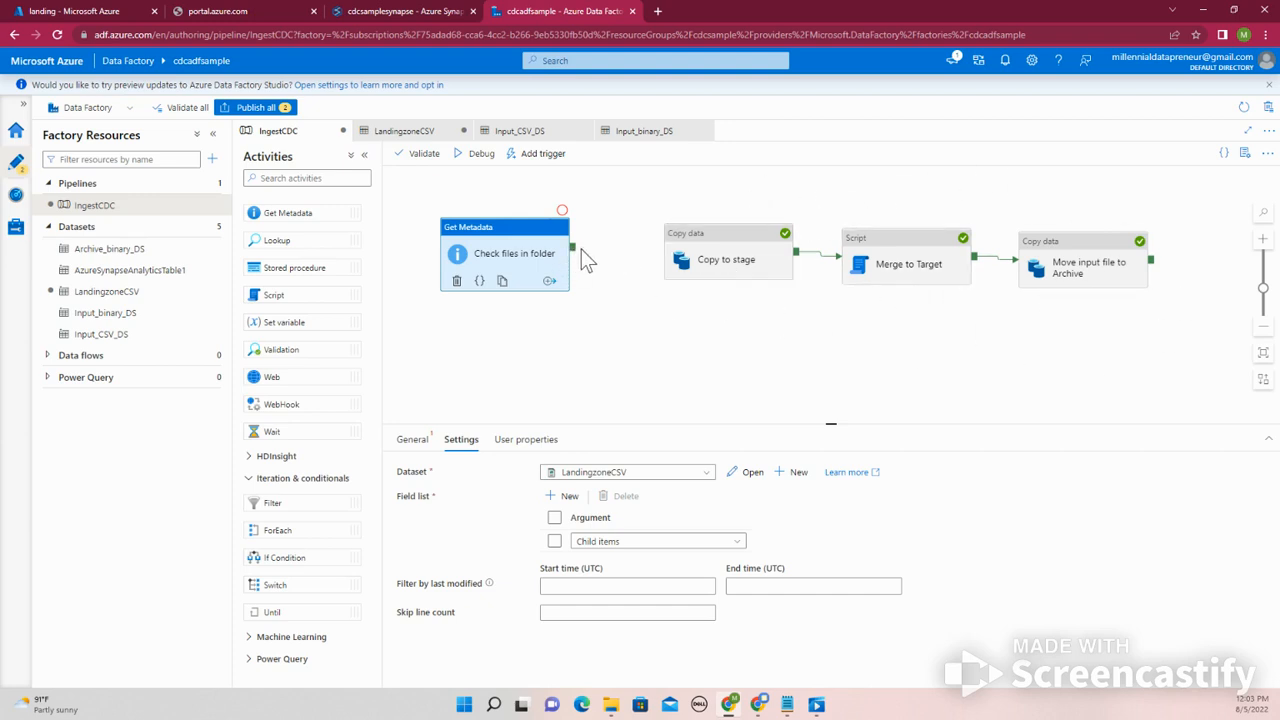
- Add an If Condition activity to the pipeline and place it between Check files in folder and Copy to stage
{"action": "left_click_drag", "start_coordinate": [296, 562], "coordinate": [651, 334]}
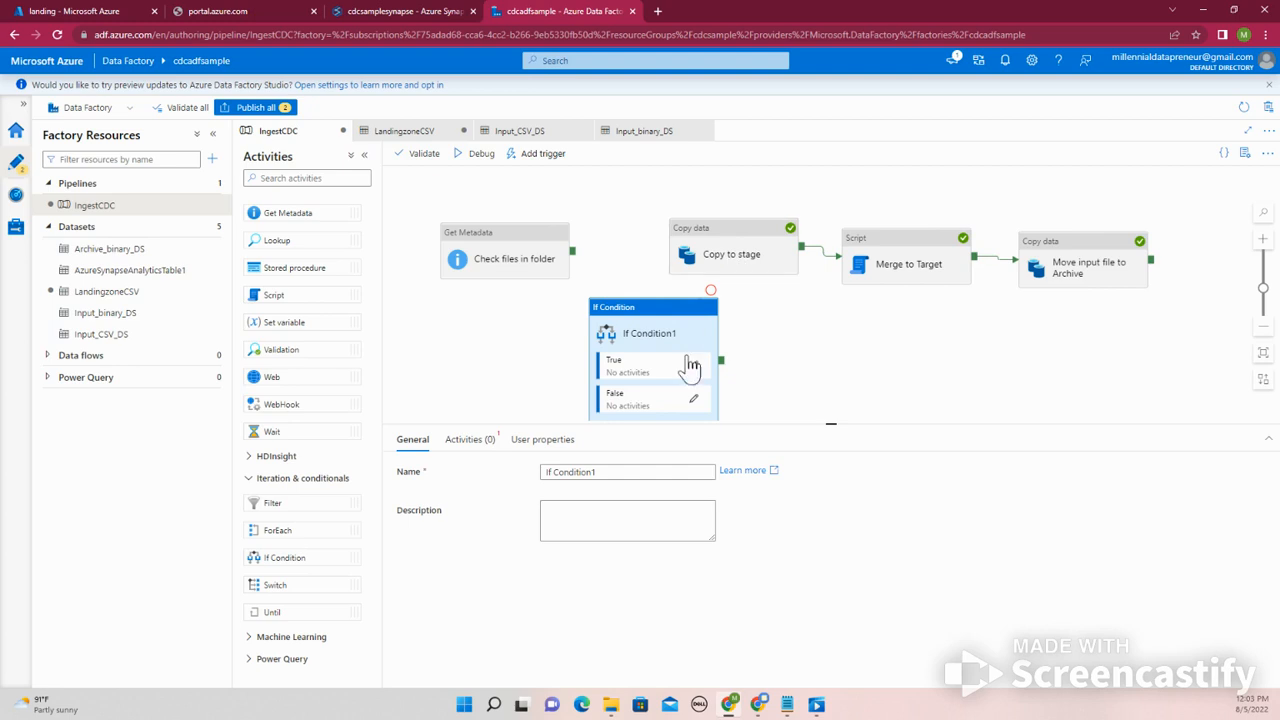
{"action": "left_click_drag", "start_coordinate": [645, 320], "coordinate": [627, 292]}
{"action": "left_click_drag", "start_coordinate": [737, 214], "coordinate": [765, 327]}
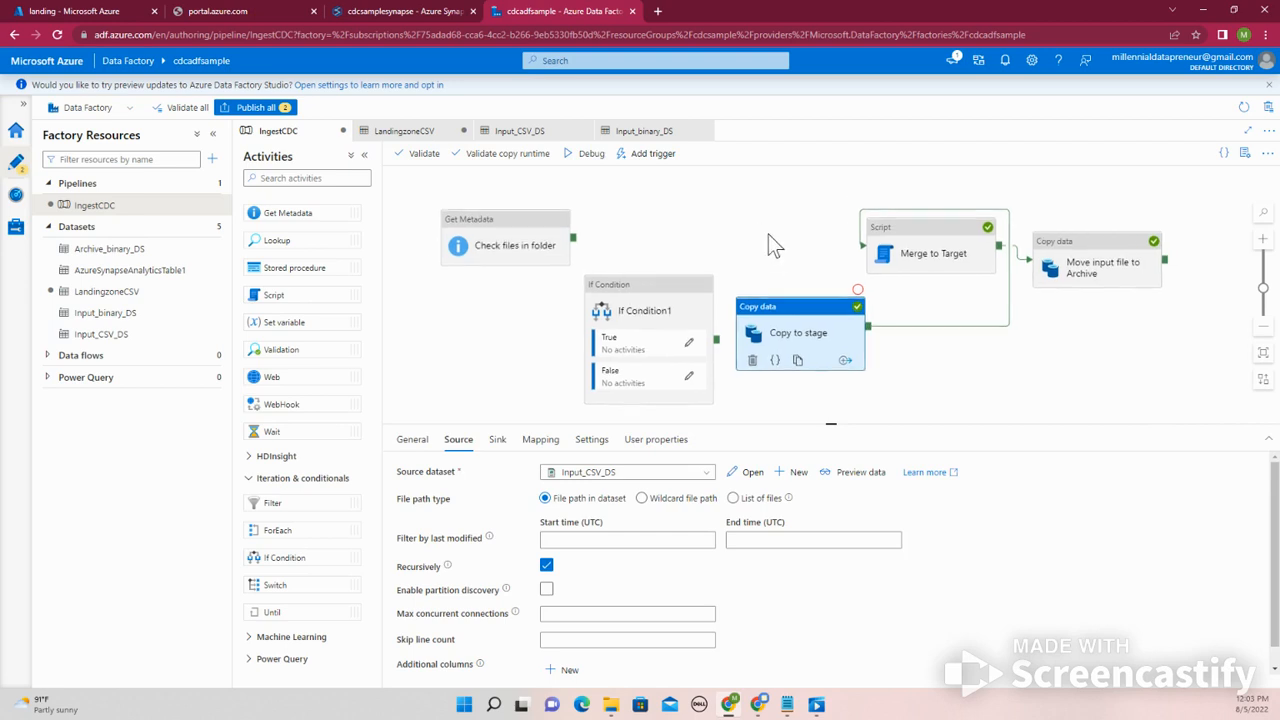
{"action": "left_click_drag", "start_coordinate": [785, 307], "coordinate": [771, 236]}
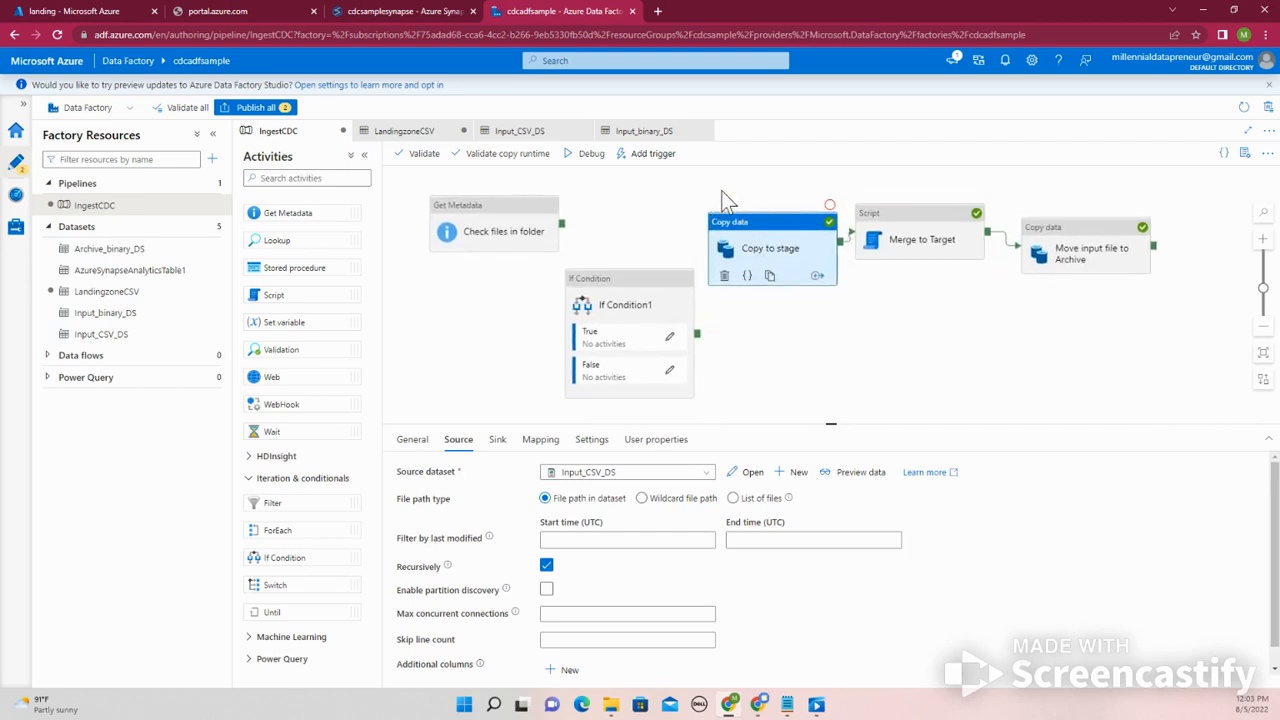
{"action": "mouse_move", "coordinate": [757, 205]}
{"action": "left_mouse_down"}
{"action": "mouse_move", "coordinate": [787, 235]}
{"action": "mouse_move", "coordinate": [755, 211]}
{"action": "left_mouse_up"}
{"action": "left_click", "coordinate": [752, 262]}
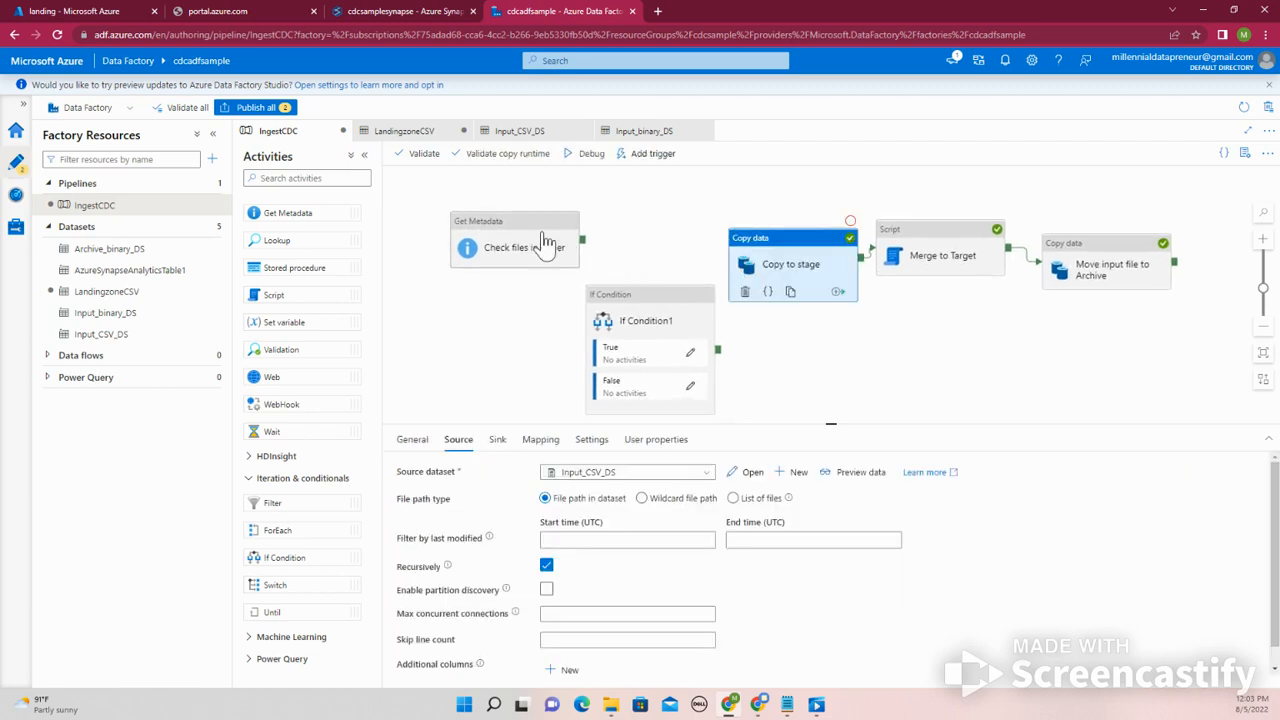
{"action": "left_click_drag", "start_coordinate": [545, 250], "coordinate": [490, 268]}
{"action": "left_click_drag", "start_coordinate": [628, 309], "coordinate": [598, 258]}
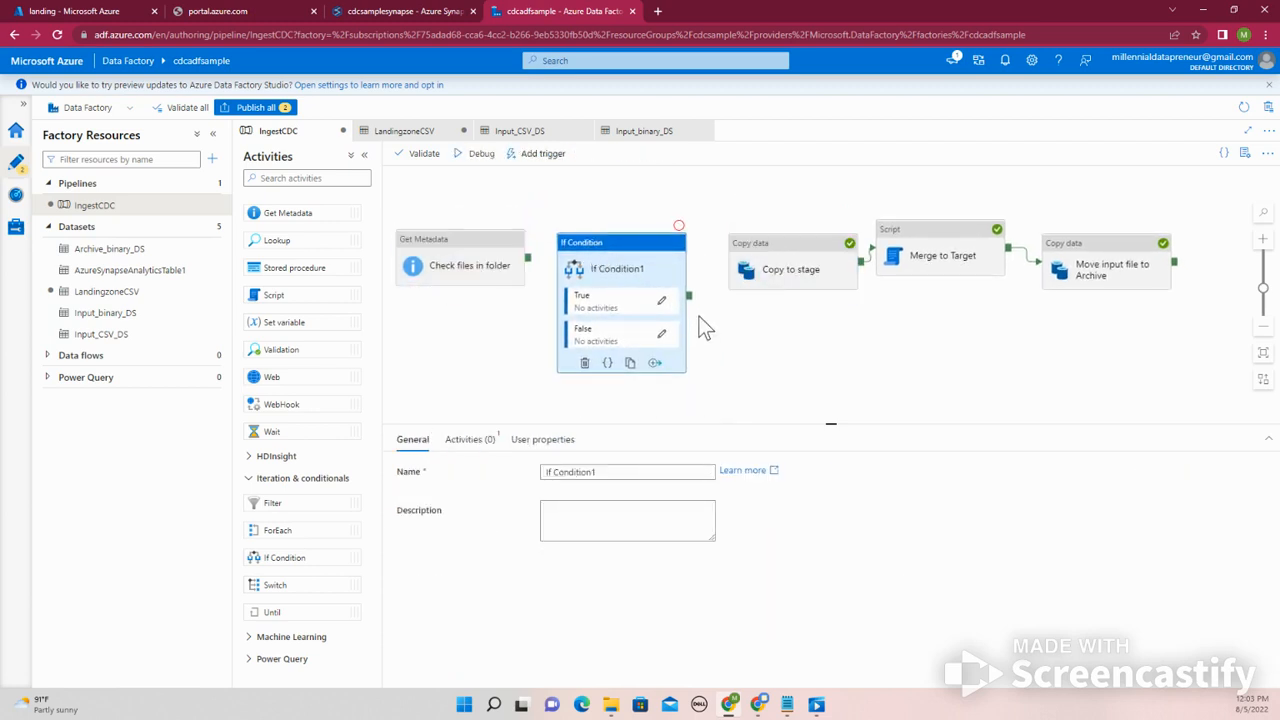
- Line up Copy to stage, Merge to Target and Move input file to Archive, and connect Check files in folder to If Condition1 on success
{"action": "left_click_drag", "start_coordinate": [774, 363], "coordinate": [760, 327]}
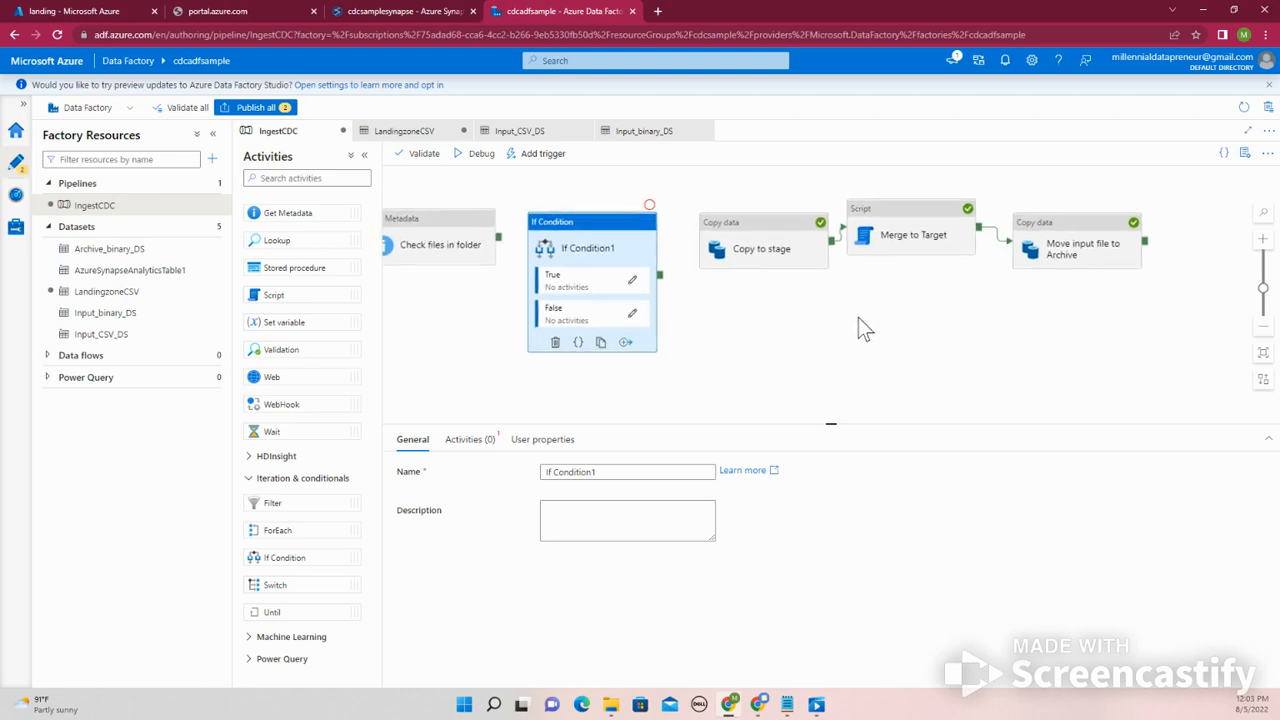
{"action": "left_click_drag", "start_coordinate": [766, 250], "coordinate": [773, 277]}
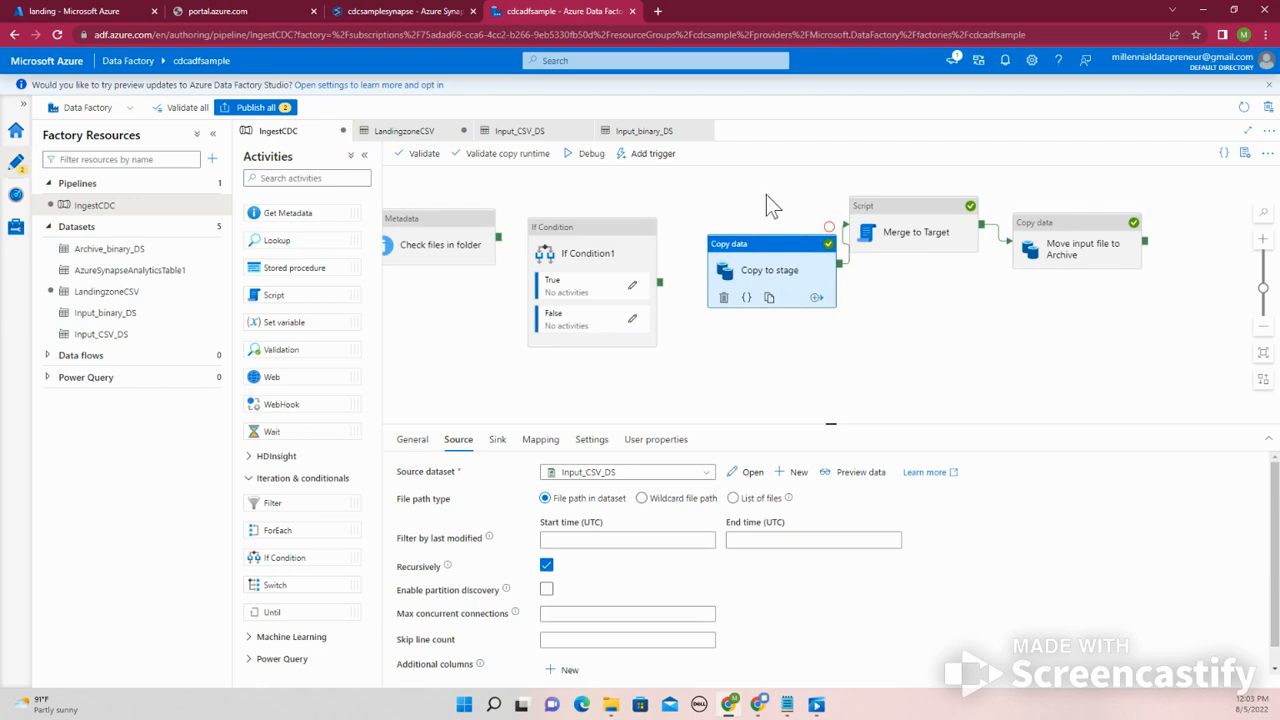
{"action": "left_click_drag", "start_coordinate": [766, 195], "coordinate": [770, 202]}
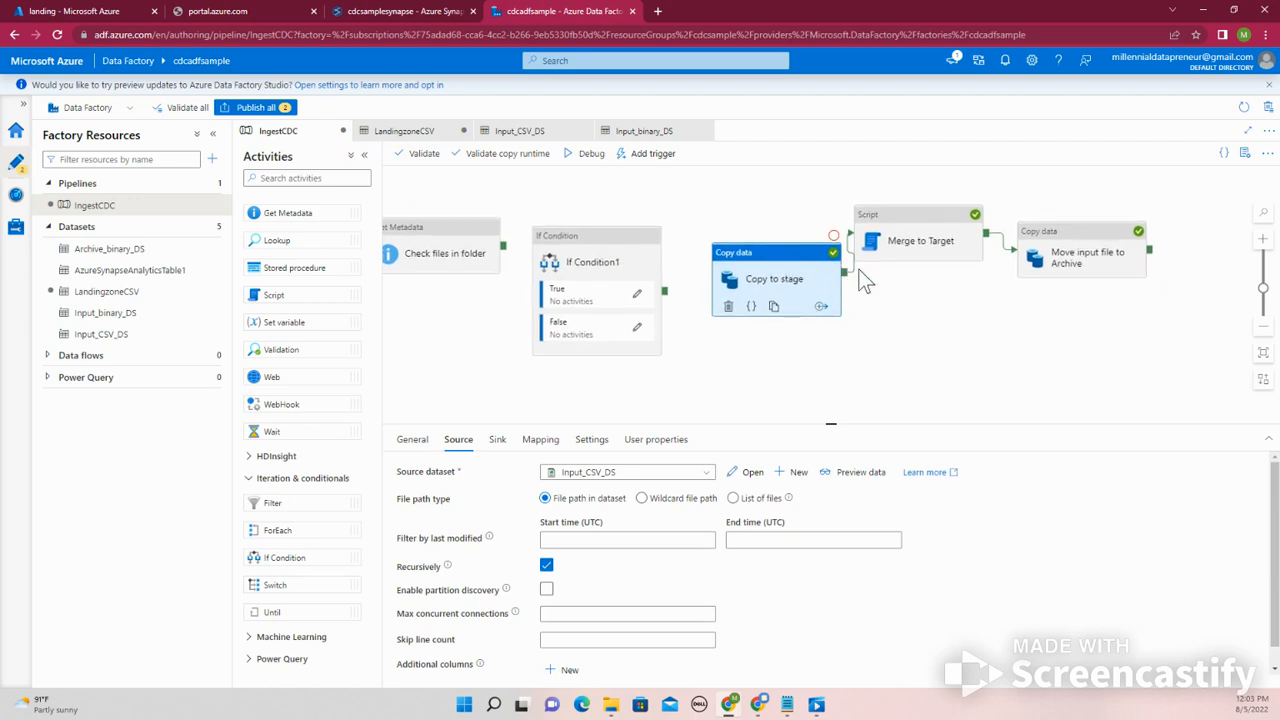
{"action": "mouse_move", "coordinate": [1147, 314]}
{"action": "left_mouse_down"}
{"action": "mouse_move", "coordinate": [1122, 289]}
{"action": "mouse_move", "coordinate": [1147, 313]}
{"action": "left_mouse_up"}
{"action": "left_click", "coordinate": [963, 262]}
{"action": "left_click_drag", "start_coordinate": [1063, 257], "coordinate": [1095, 271]}
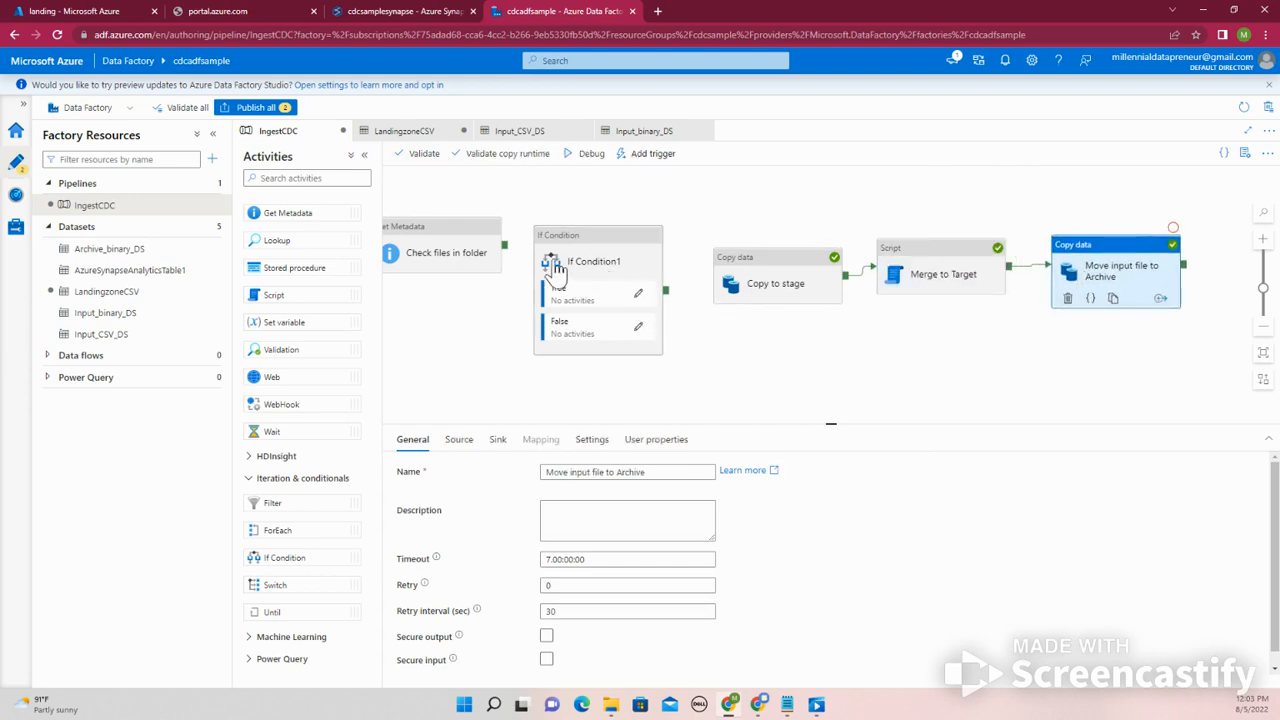
{"action": "left_click_drag", "start_coordinate": [512, 255], "coordinate": [600, 285]}
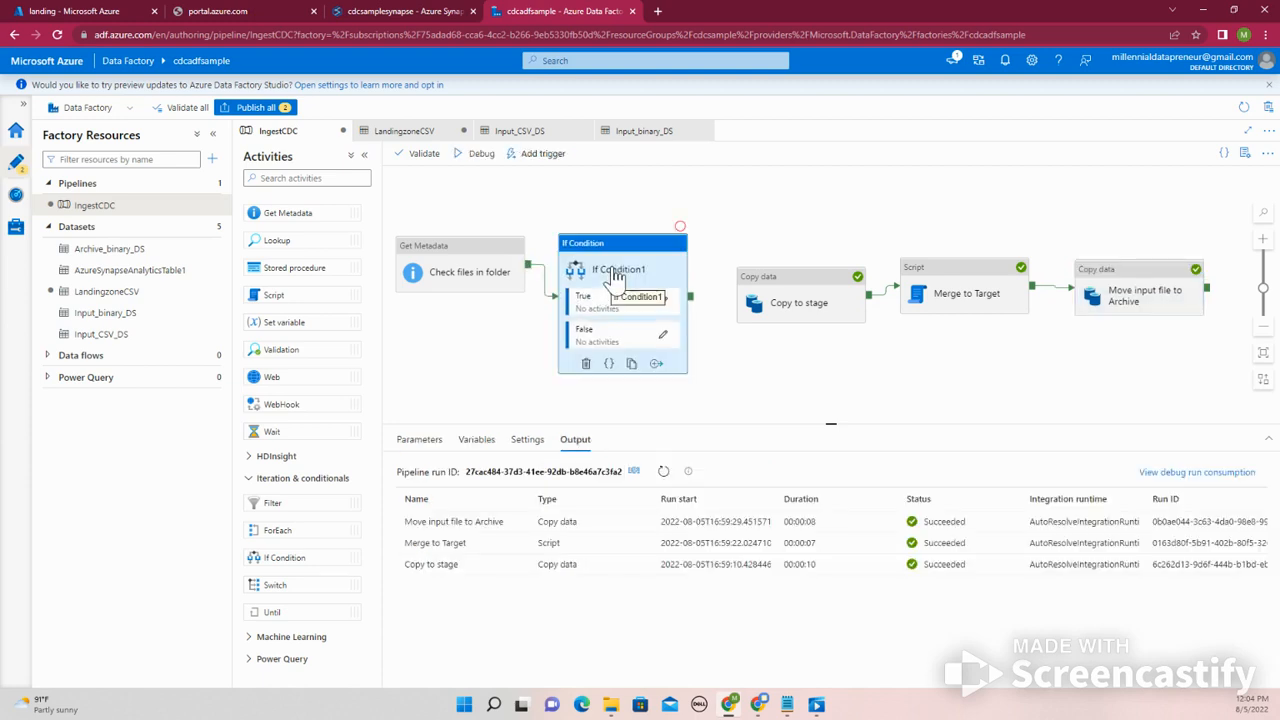
{"action": "left_click", "coordinate": [632, 280]}
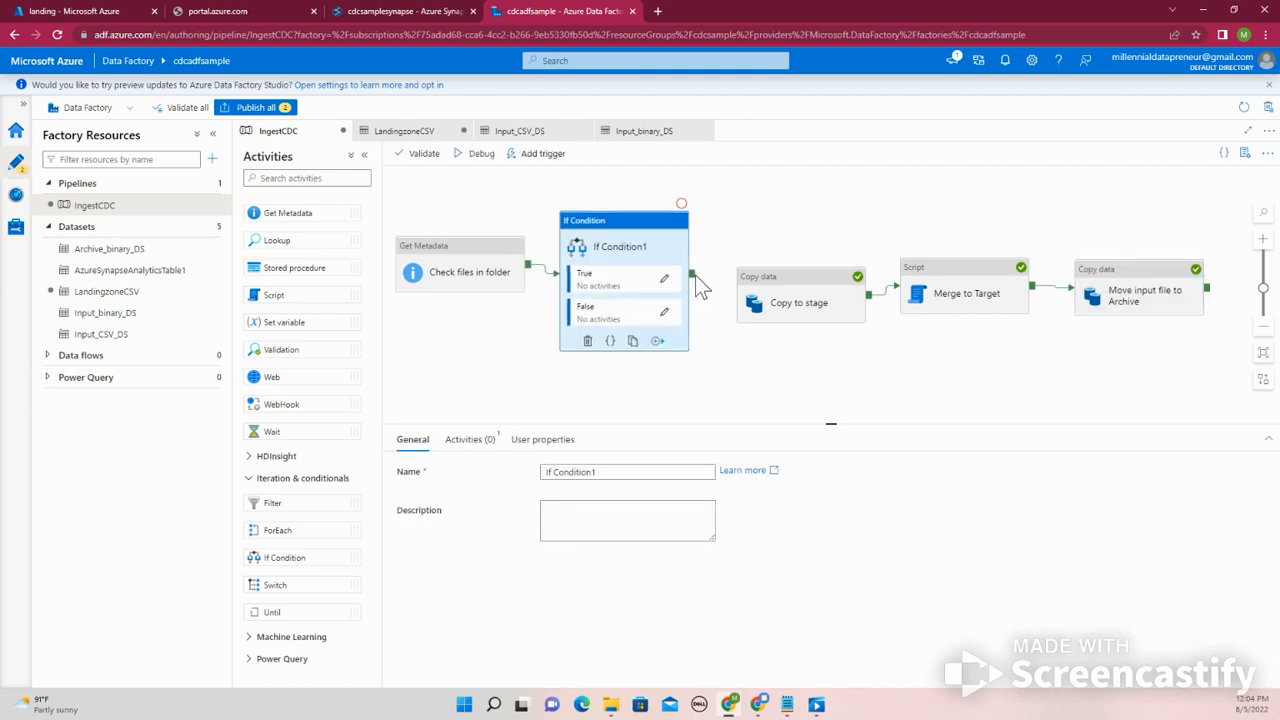
{"action": "left_click", "coordinate": [664, 283]}
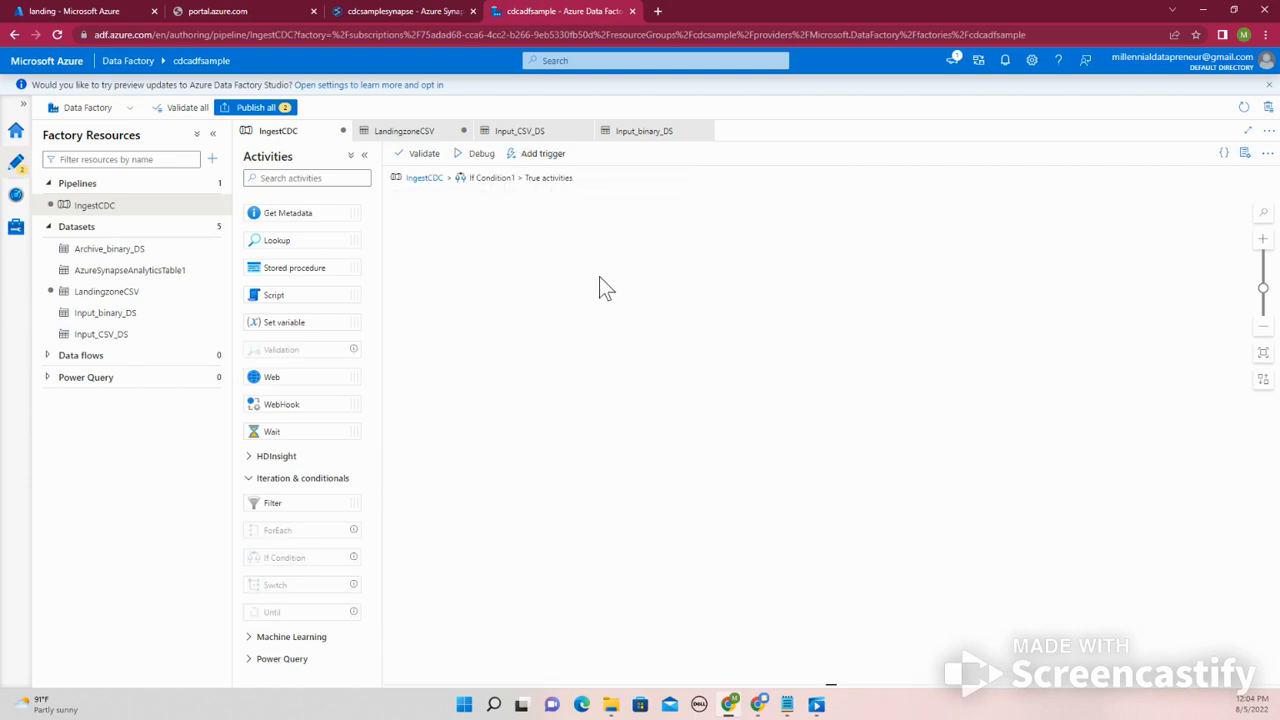
{"action": "left_click", "coordinate": [424, 178]}
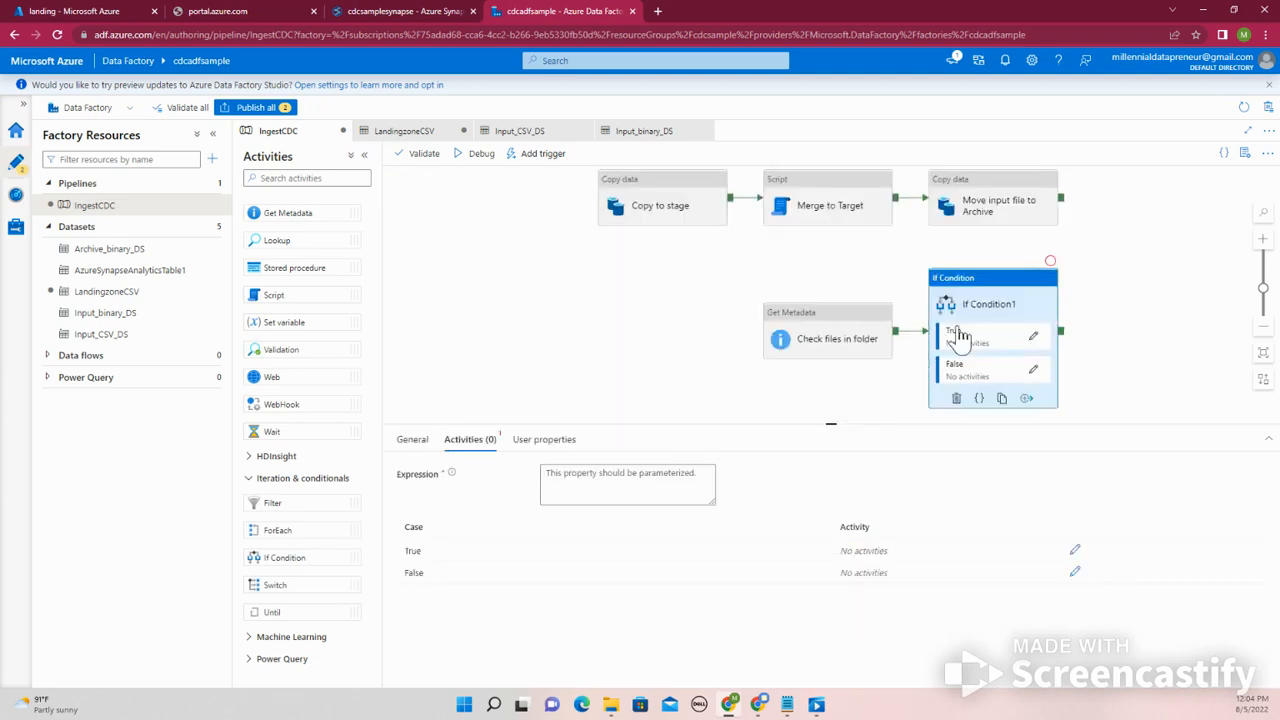
{"action": "left_click", "coordinate": [1033, 337]}
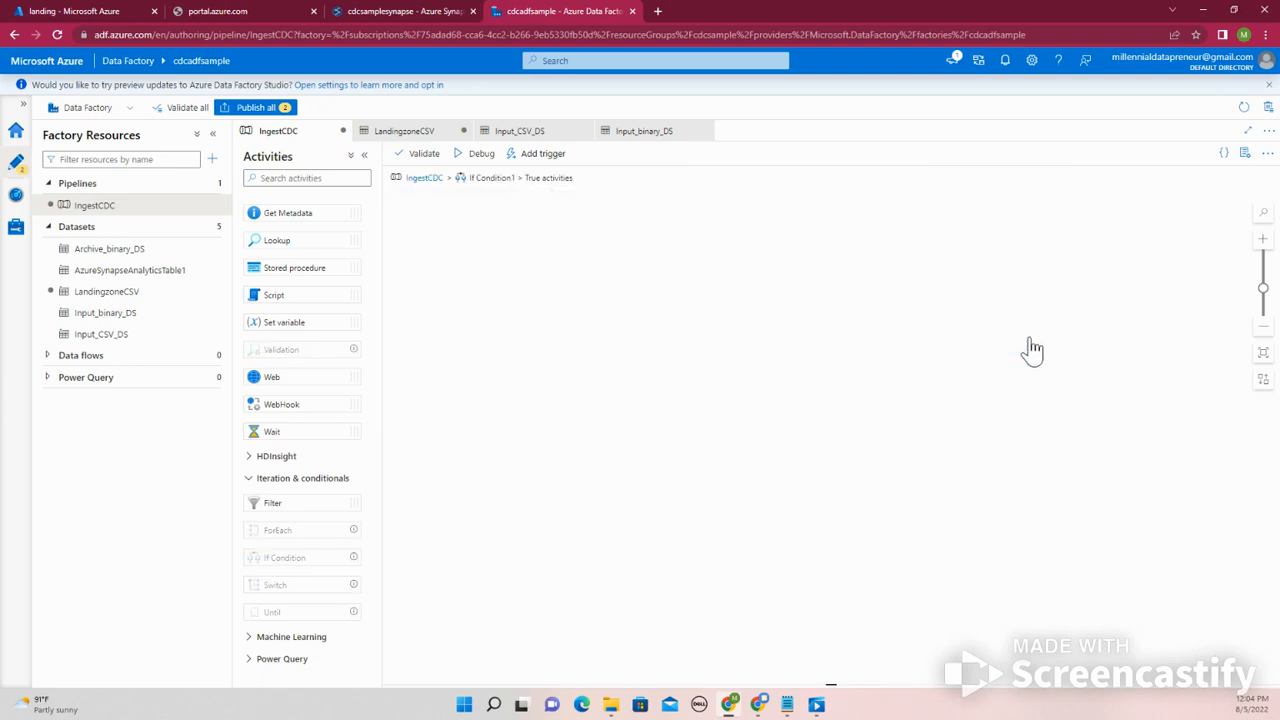
{"action": "left_click", "coordinate": [424, 179]}
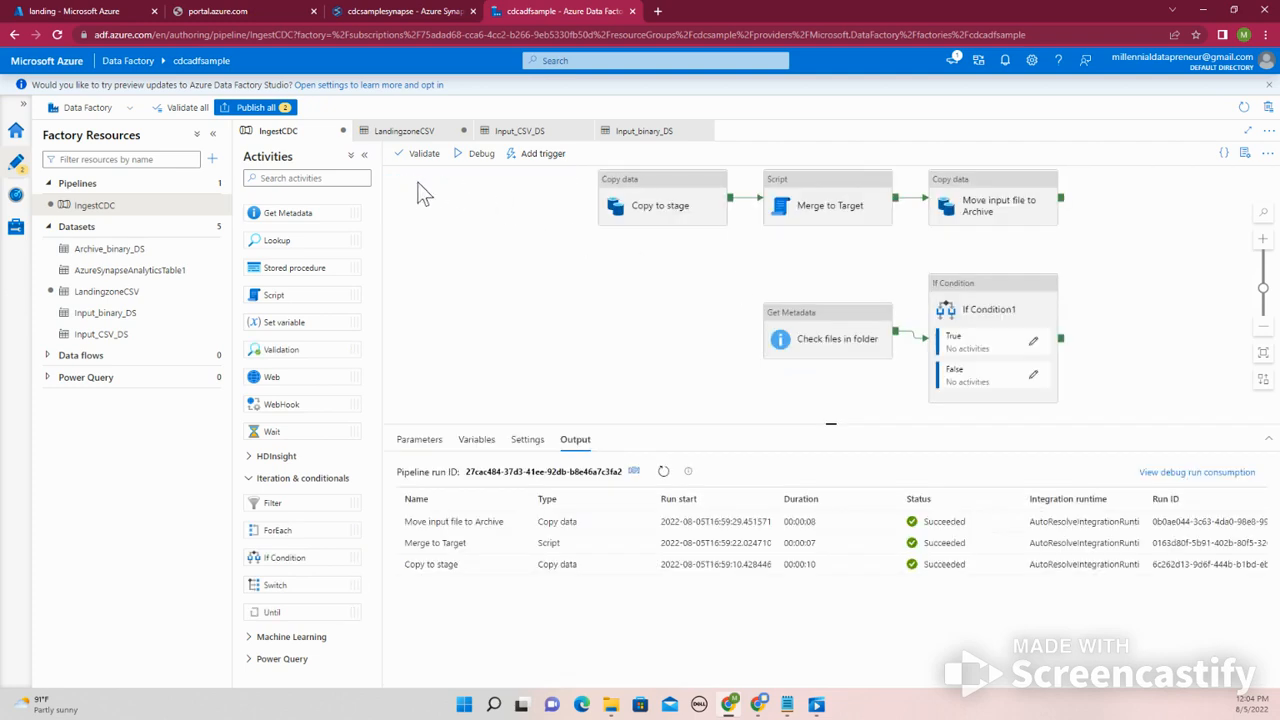
- Move the Copy to stage activity from the main pipeline into the True branch of If Condition1, and return to the IngestCDC pipeline
{"action": "left_click", "coordinate": [663, 214]}
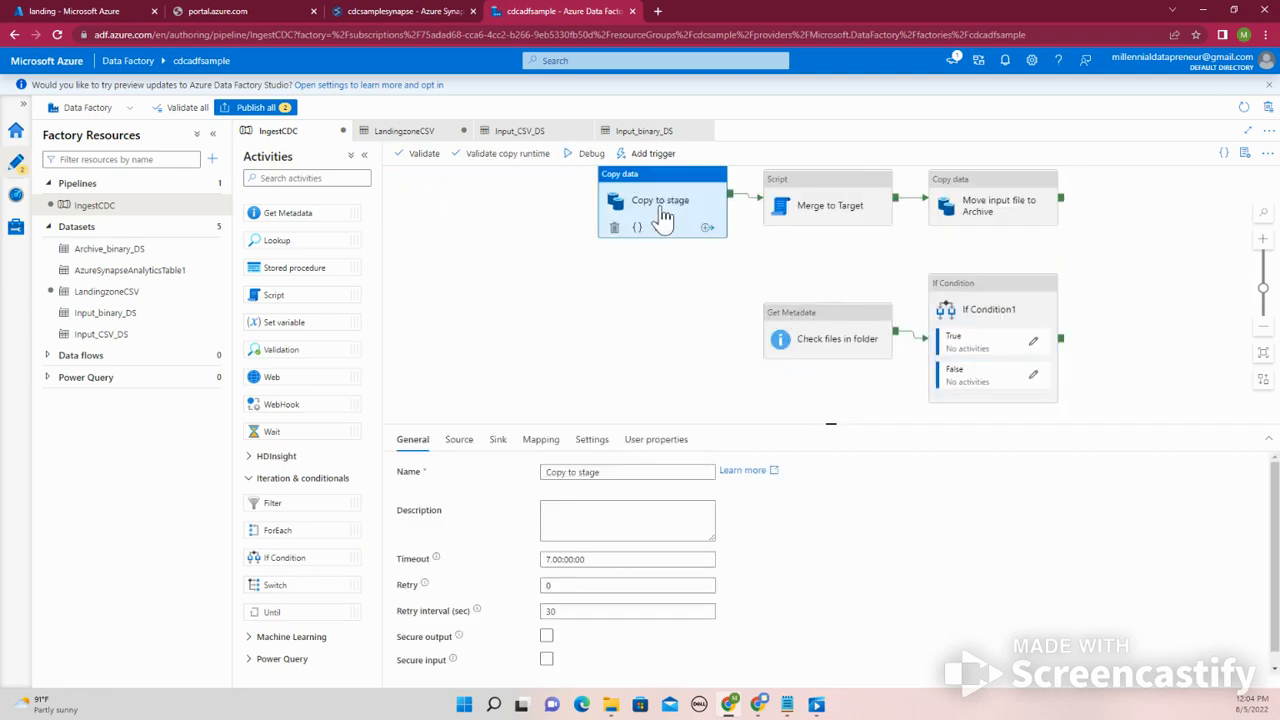
{"action": "key", "text": "Delete"}
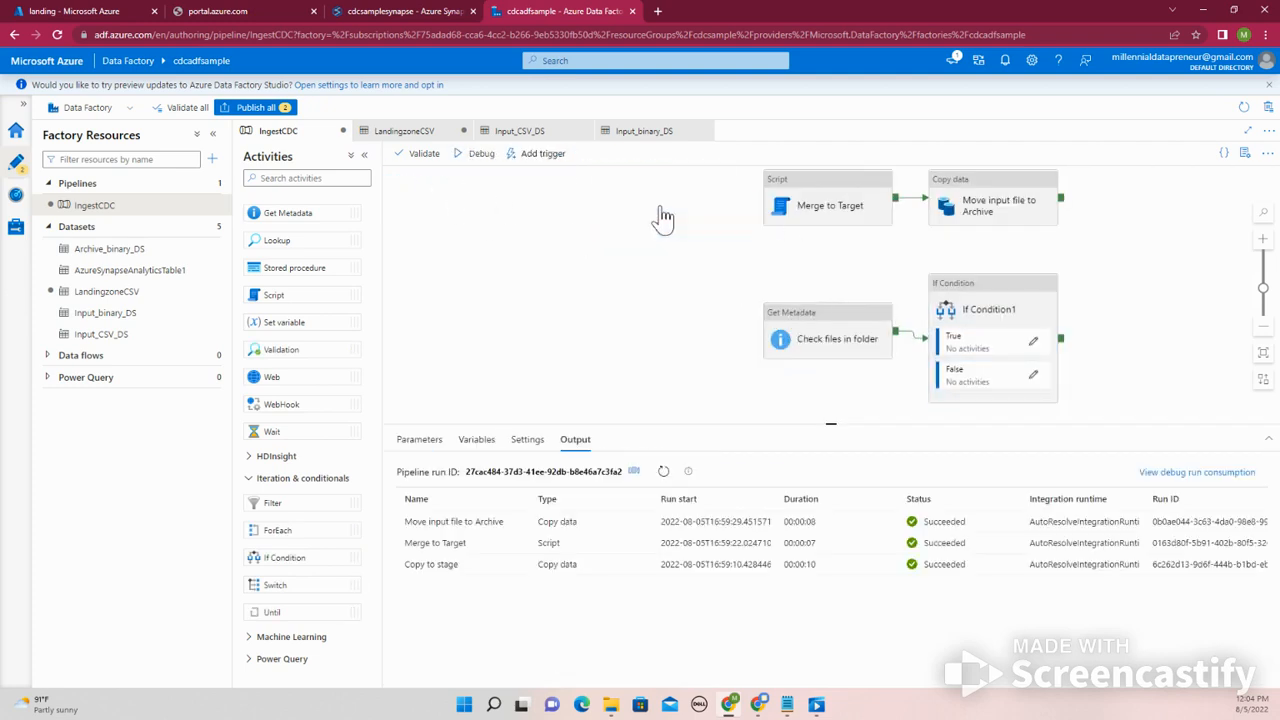
{"action": "left_click", "coordinate": [1033, 344]}
{"action": "key", "text": "ctrl+v"}
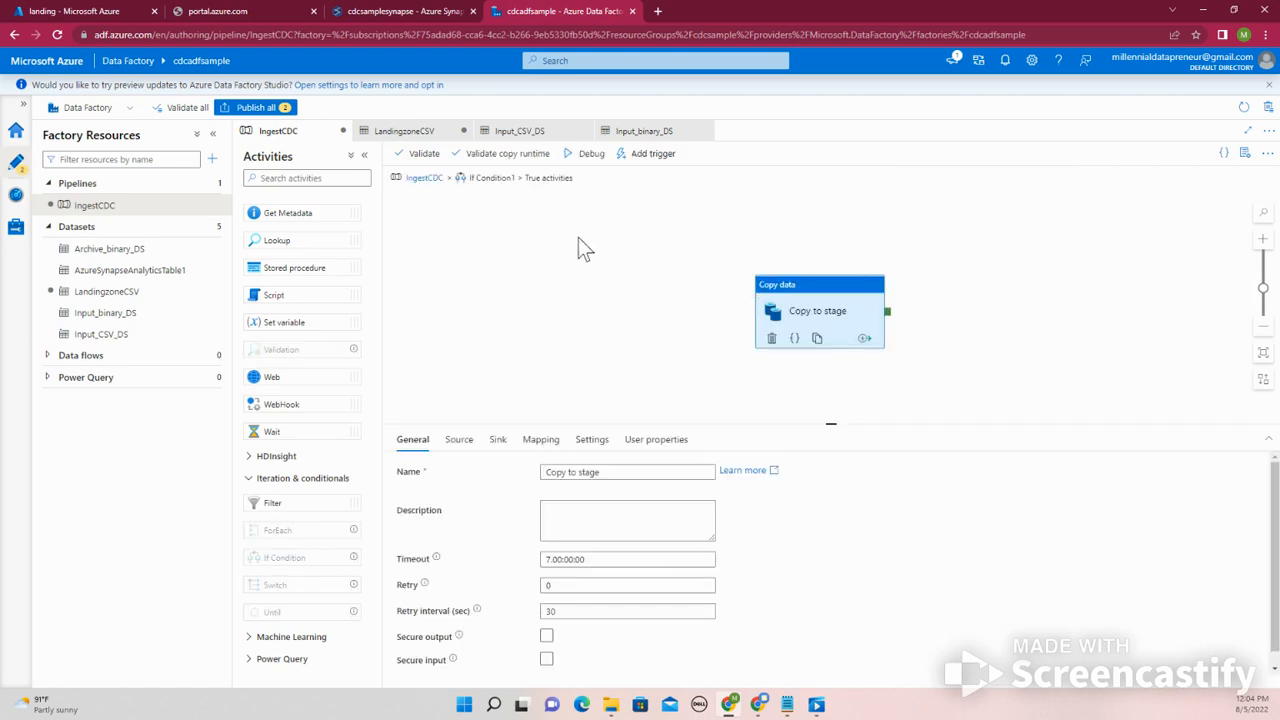
{"action": "left_click", "coordinate": [437, 182]}
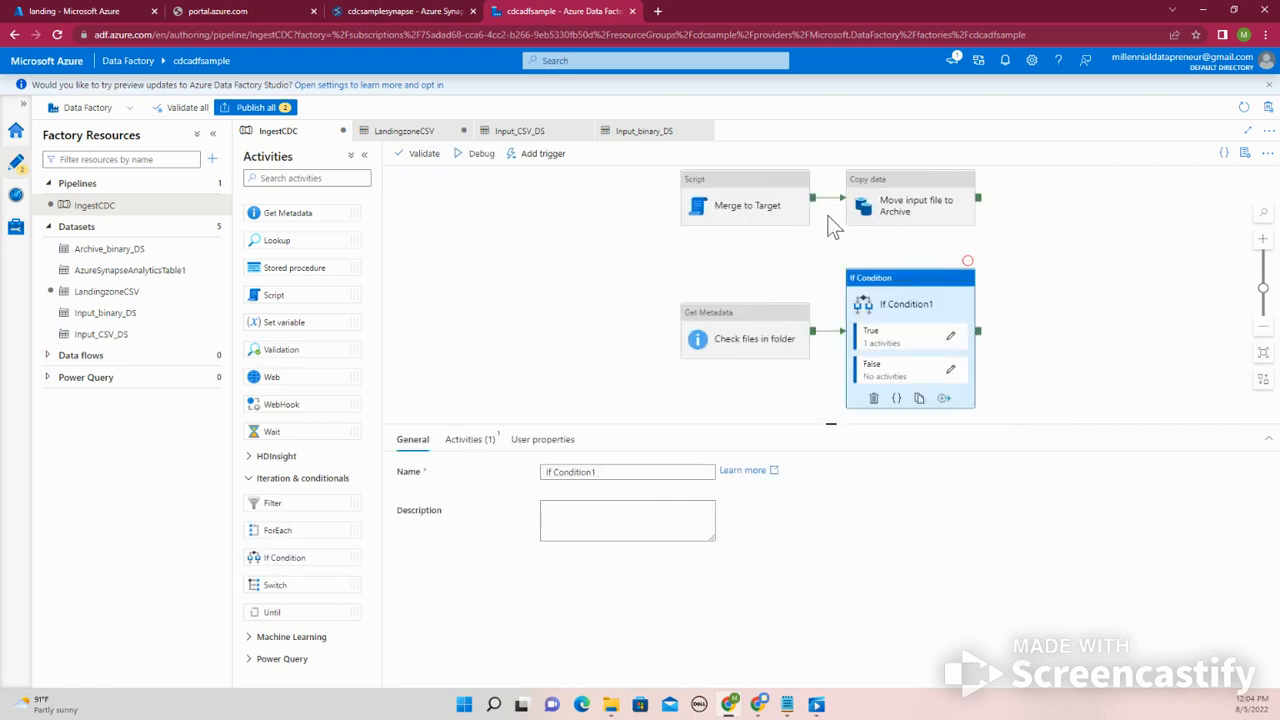
- Move the Merge to Target script from the main pipeline into the True branch of If Condition1, and return to the IngestCDC pipeline
{"action": "left_click", "coordinate": [765, 203]}
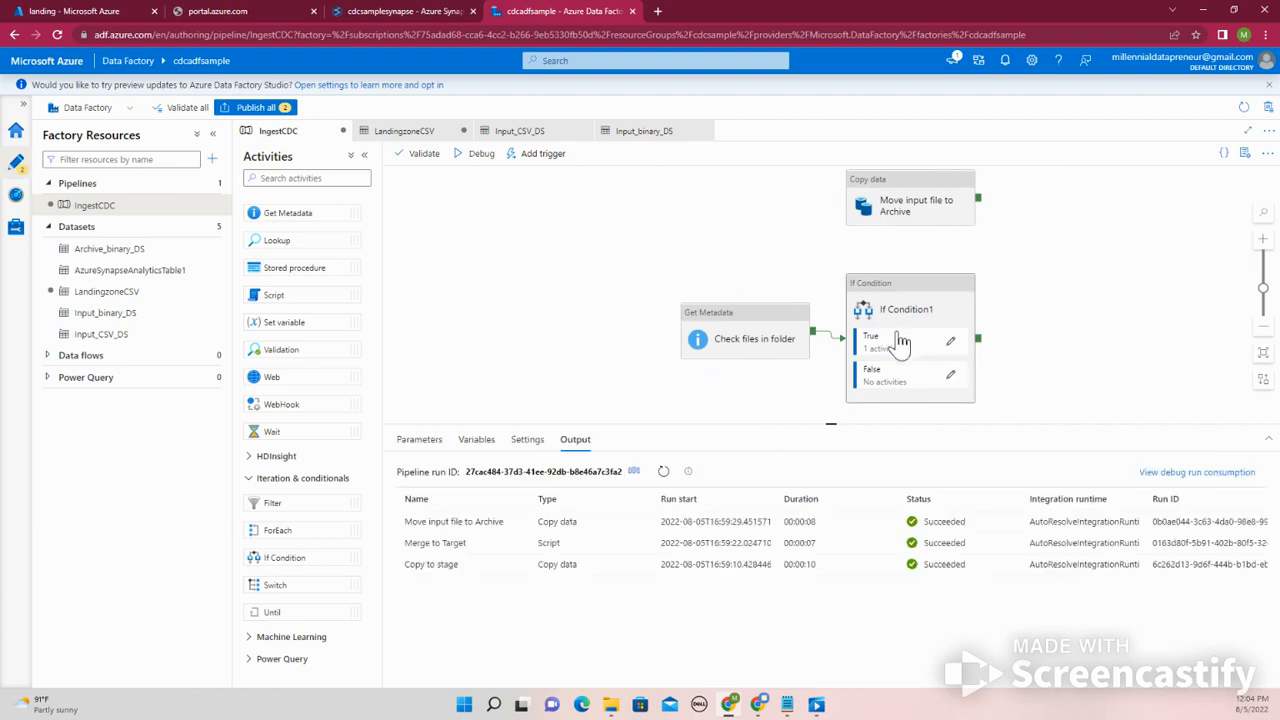
{"action": "left_click", "coordinate": [951, 343]}
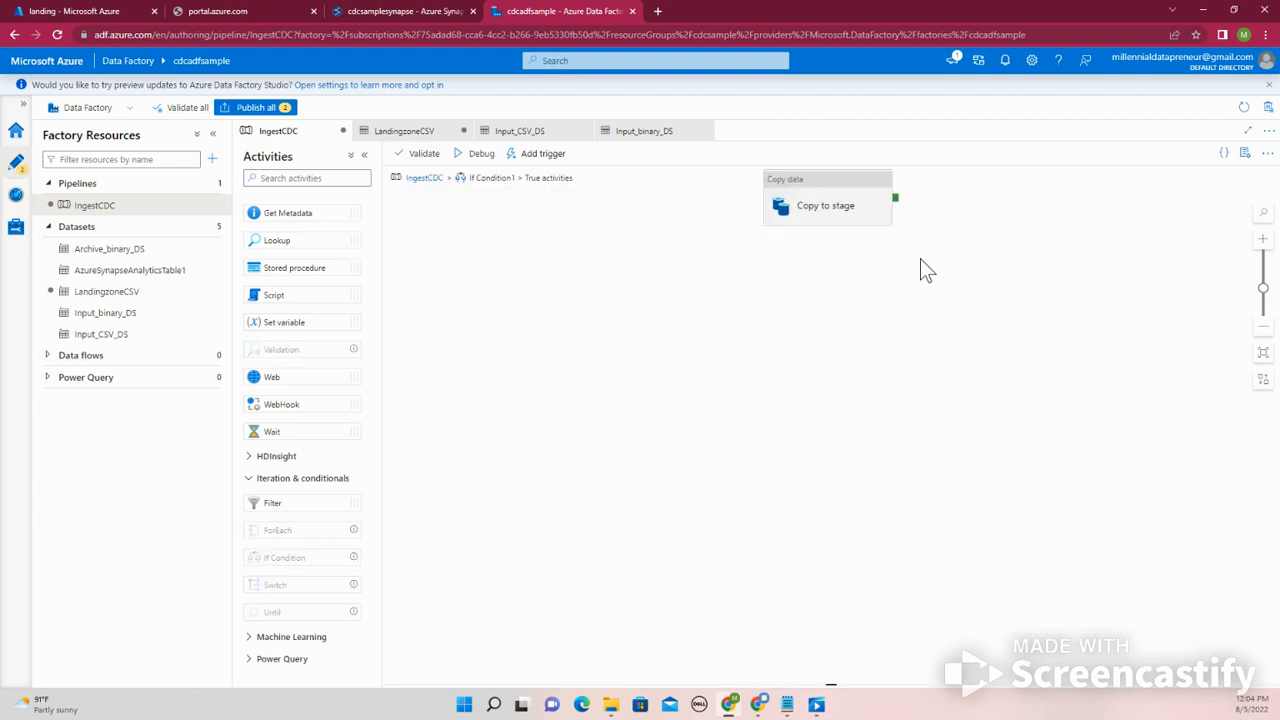
{"action": "key", "text": "ctrl+v"}
{"action": "left_click", "coordinate": [424, 178]}
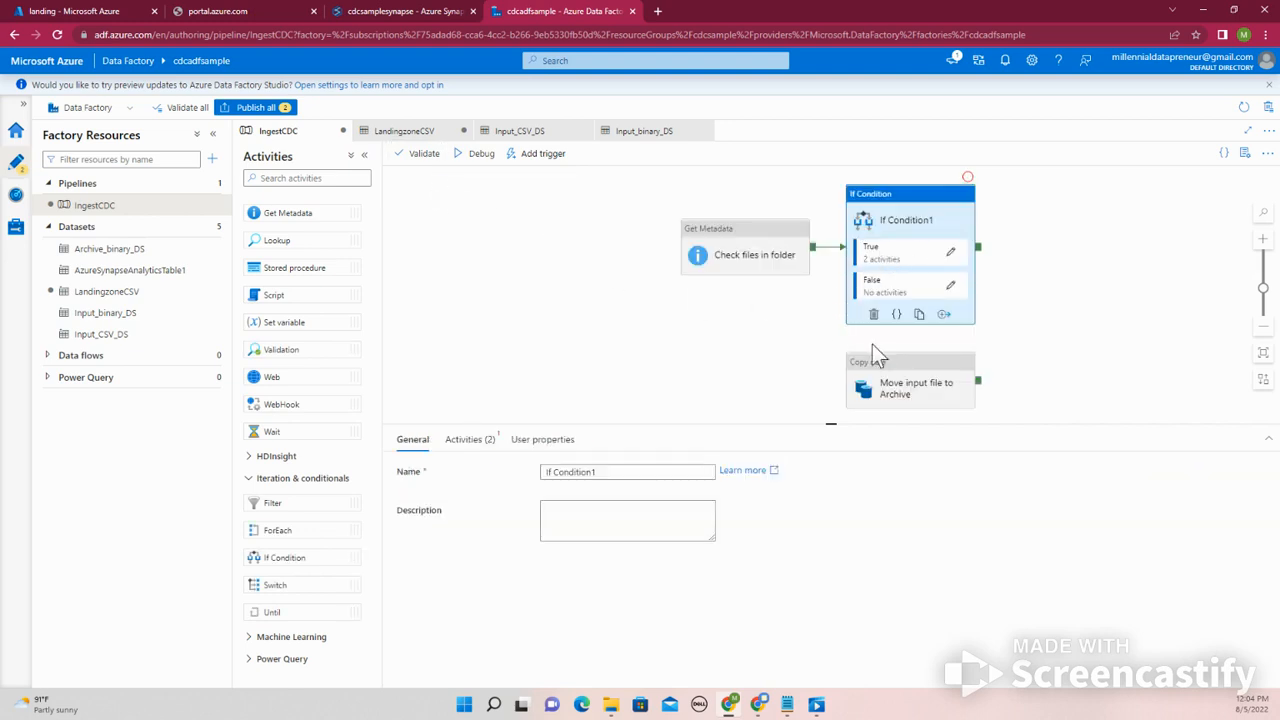
- Move the Move input file to Archive activity from the main pipeline into the True branch of If Condition1
{"action": "left_click", "coordinate": [910, 389]}
{"action": "key", "text": "ctrl+x"}
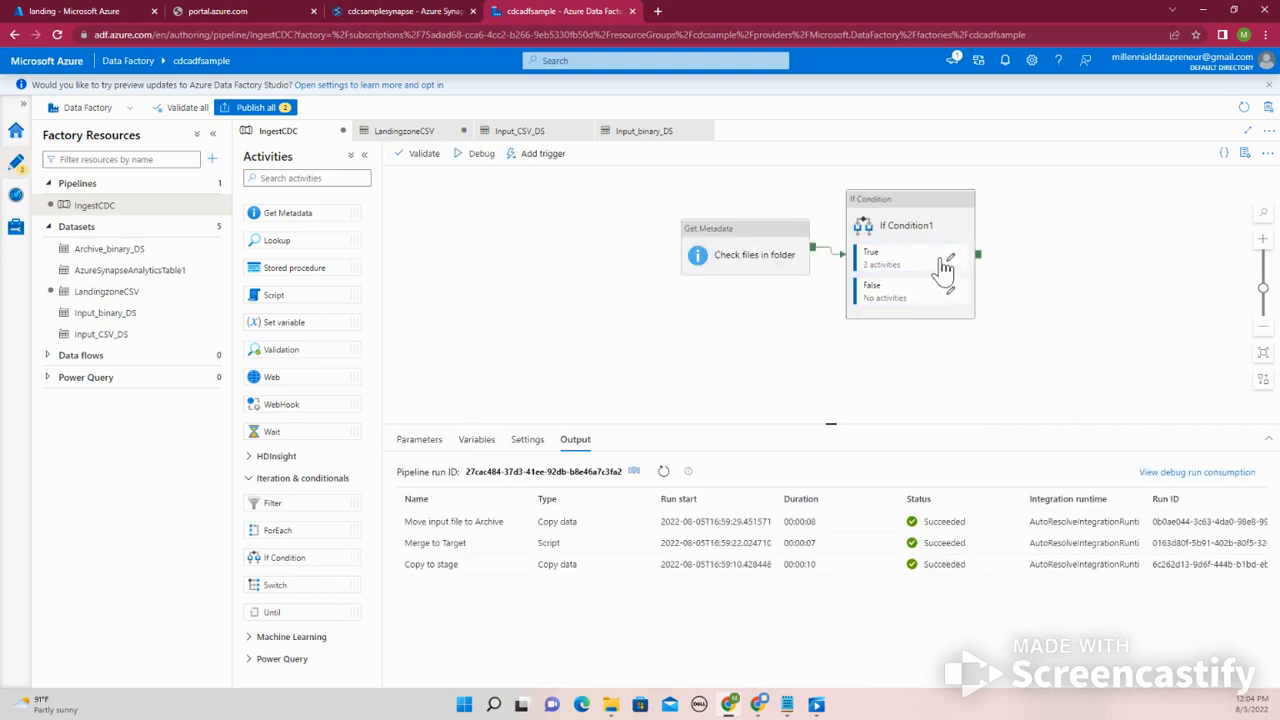
{"action": "left_click", "coordinate": [951, 259]}
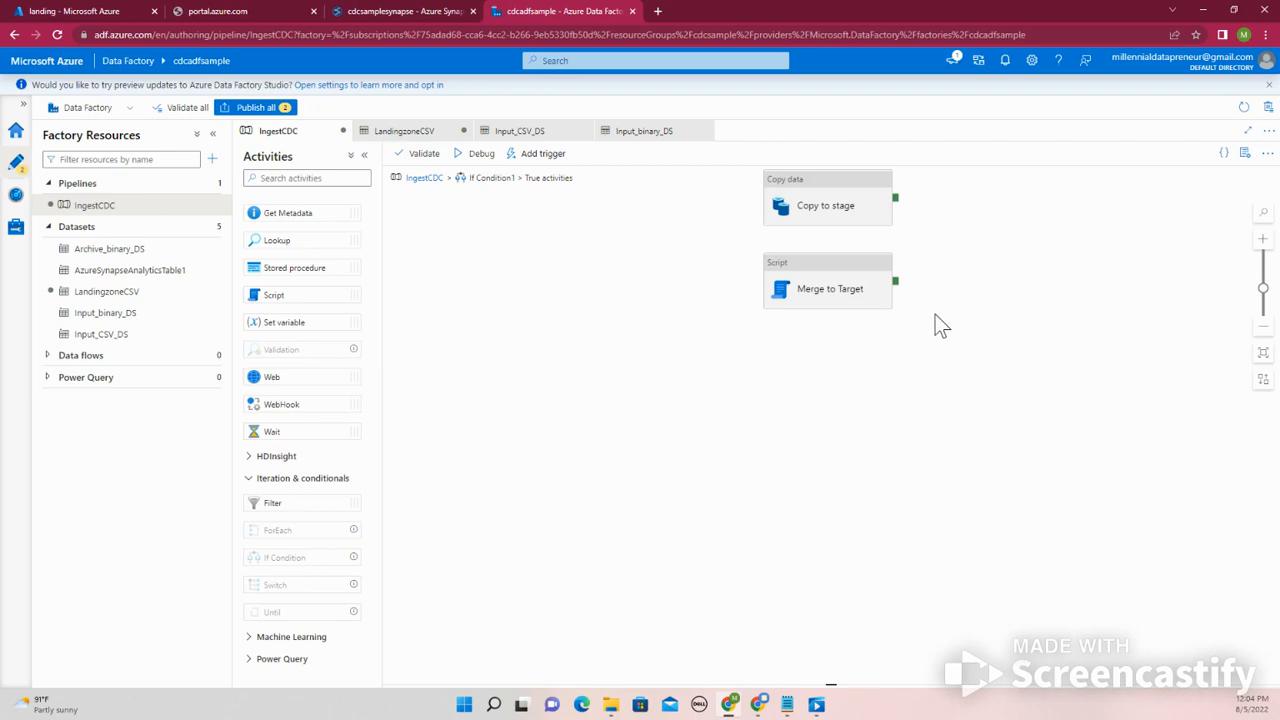
{"action": "key", "text": "ctrl+v"}
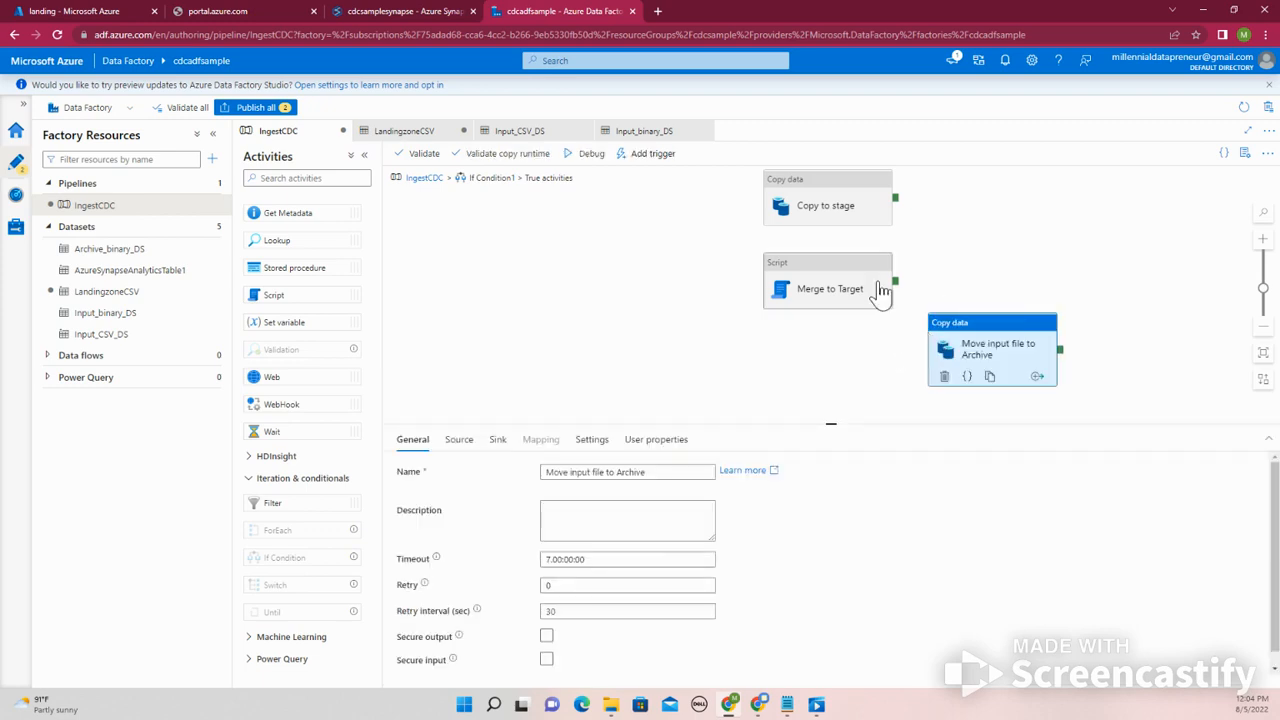
- Connect Copy to stage to Merge to Target and Merge to Target to Move input file to Archive on success, placing them in sequence
{"action": "left_click_drag", "start_coordinate": [853, 291], "coordinate": [1020, 243]}
{"action": "left_click_drag", "start_coordinate": [1021, 345], "coordinate": [1177, 195]}
{"action": "mouse_move", "coordinate": [898, 203]}
{"action": "left_mouse_down"}
{"action": "mouse_move", "coordinate": [929, 243]}
{"action": "mouse_move", "coordinate": [960, 242]}
{"action": "left_mouse_up"}
{"action": "left_click_drag", "start_coordinate": [1056, 233], "coordinate": [1117, 253]}
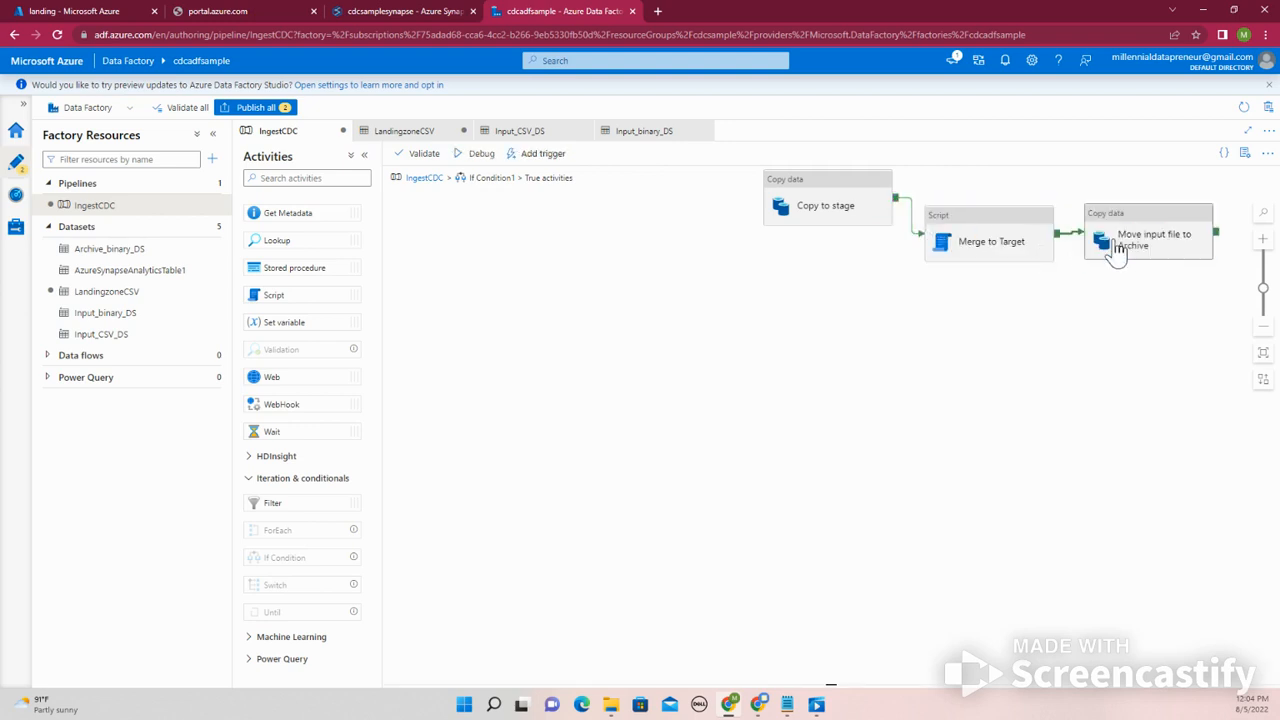
- Space the three activities of the True branch evenly in one row
{"action": "left_click_drag", "start_coordinate": [803, 234], "coordinate": [712, 262]}
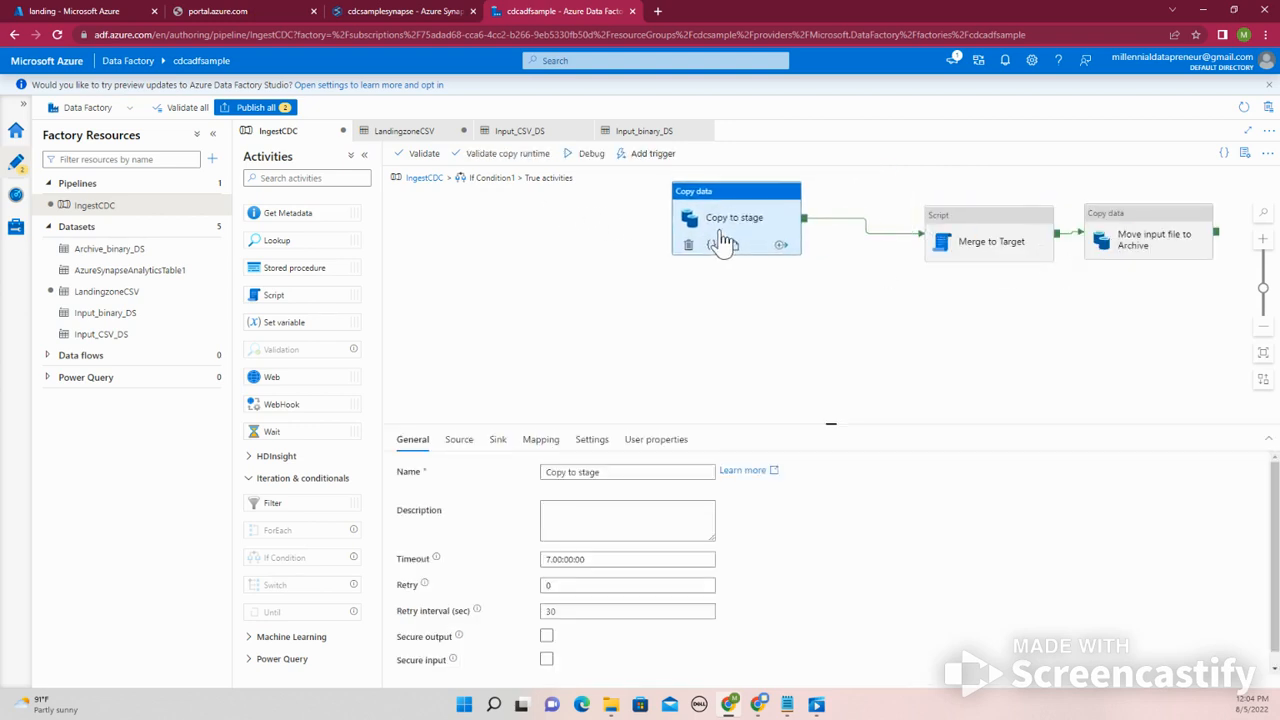
{"action": "left_click_drag", "start_coordinate": [951, 246], "coordinate": [898, 230]}
{"action": "left_click_drag", "start_coordinate": [1115, 243], "coordinate": [1070, 251]}
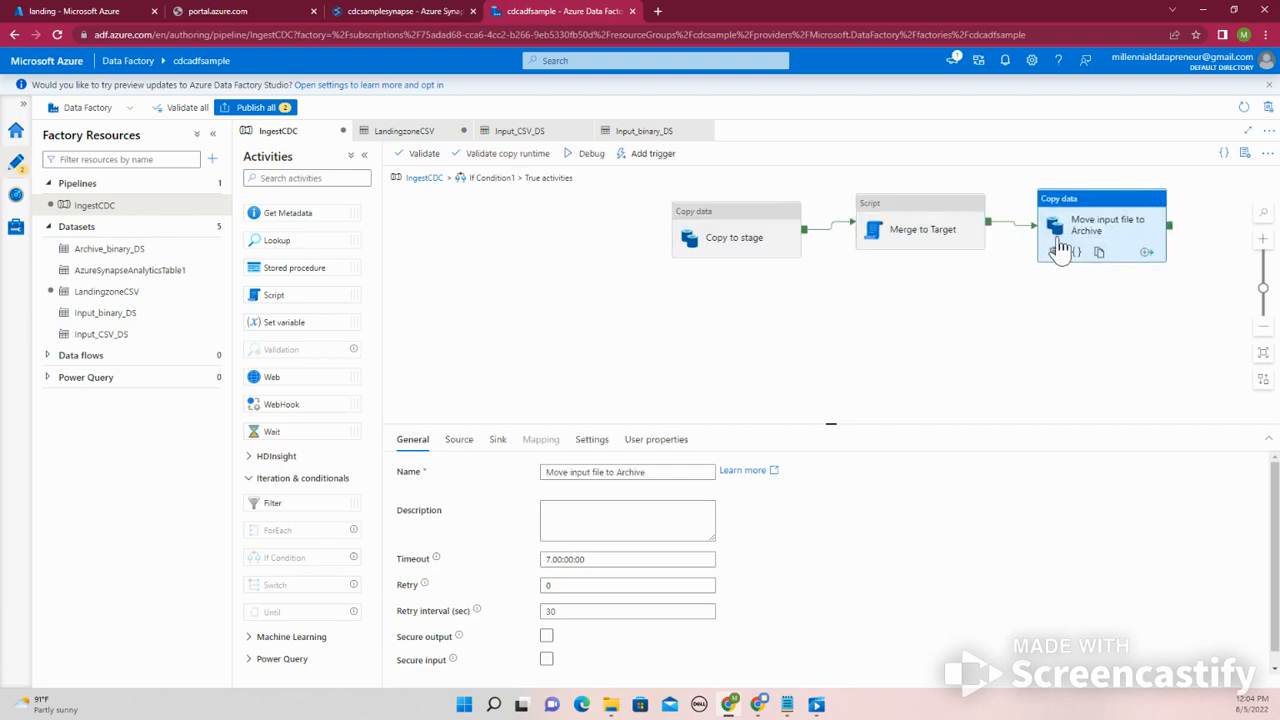
- Return to the IngestCDC pipeline and rename If Condition1 as "If At least one file exists"
{"action": "left_click", "coordinate": [420, 180]}
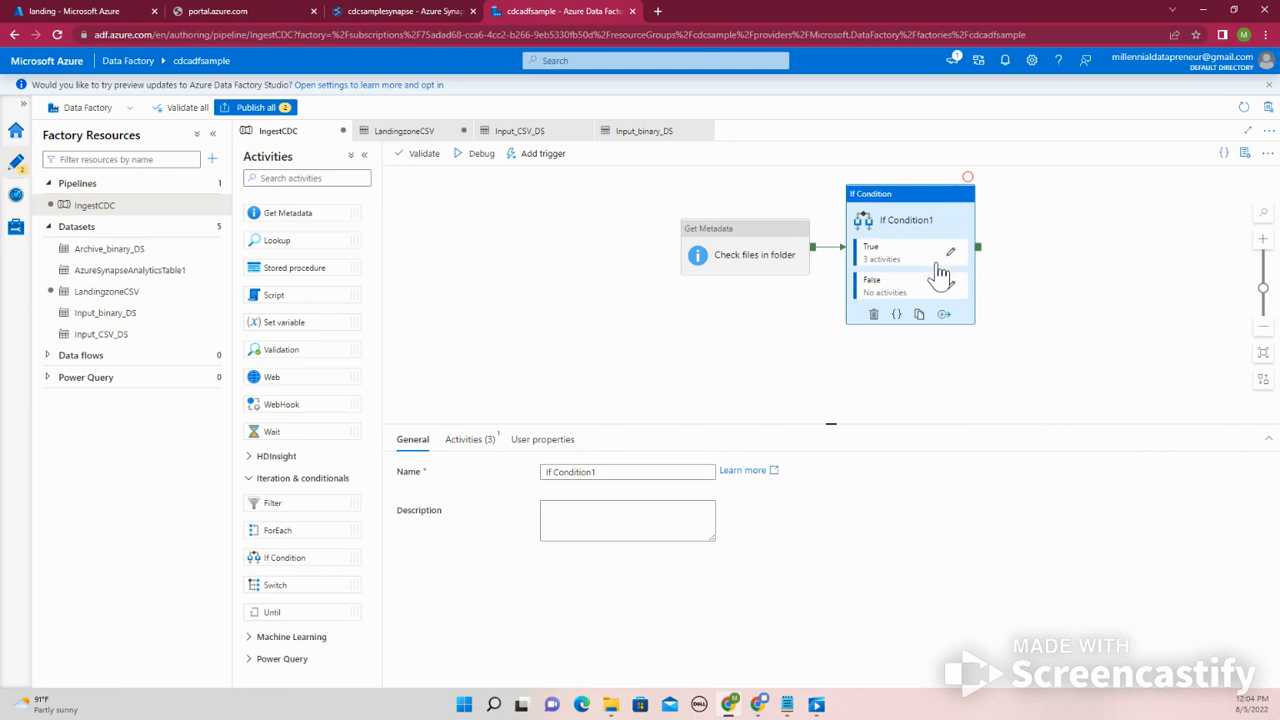
{"action": "left_click_drag", "start_coordinate": [603, 474], "coordinate": [565, 474]}
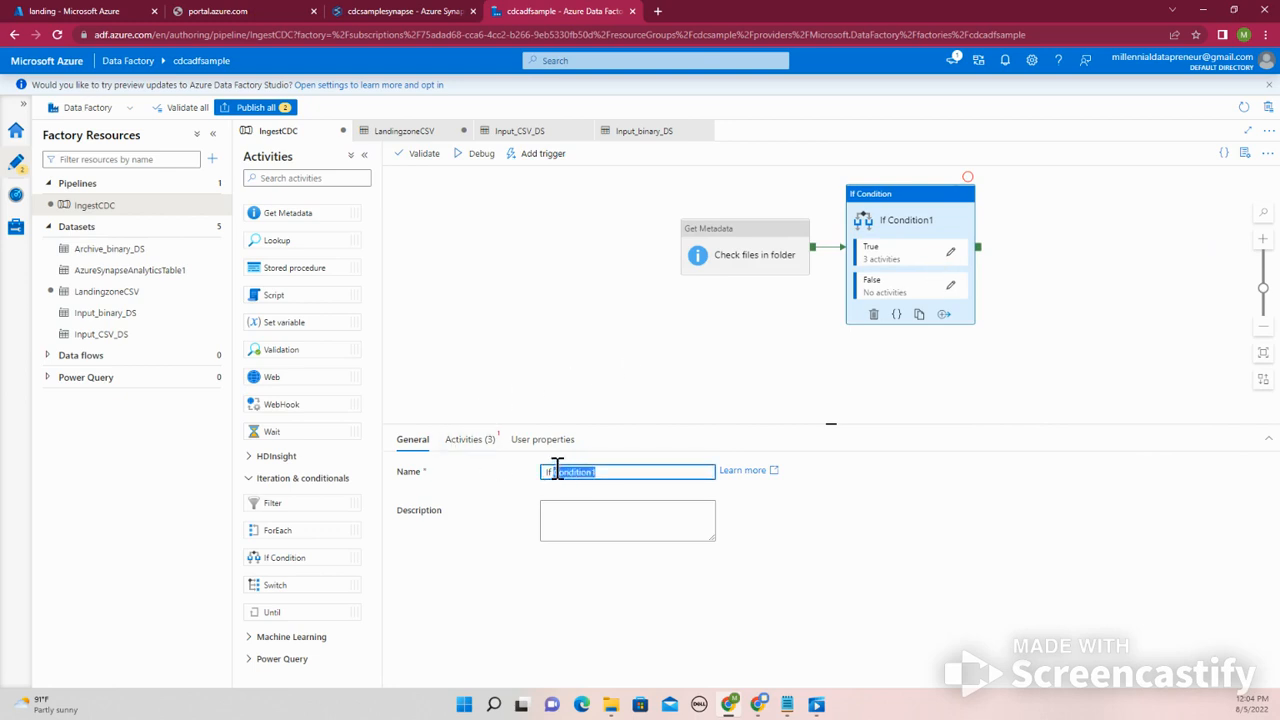
{"action": "key", "text": "BackSpace"}
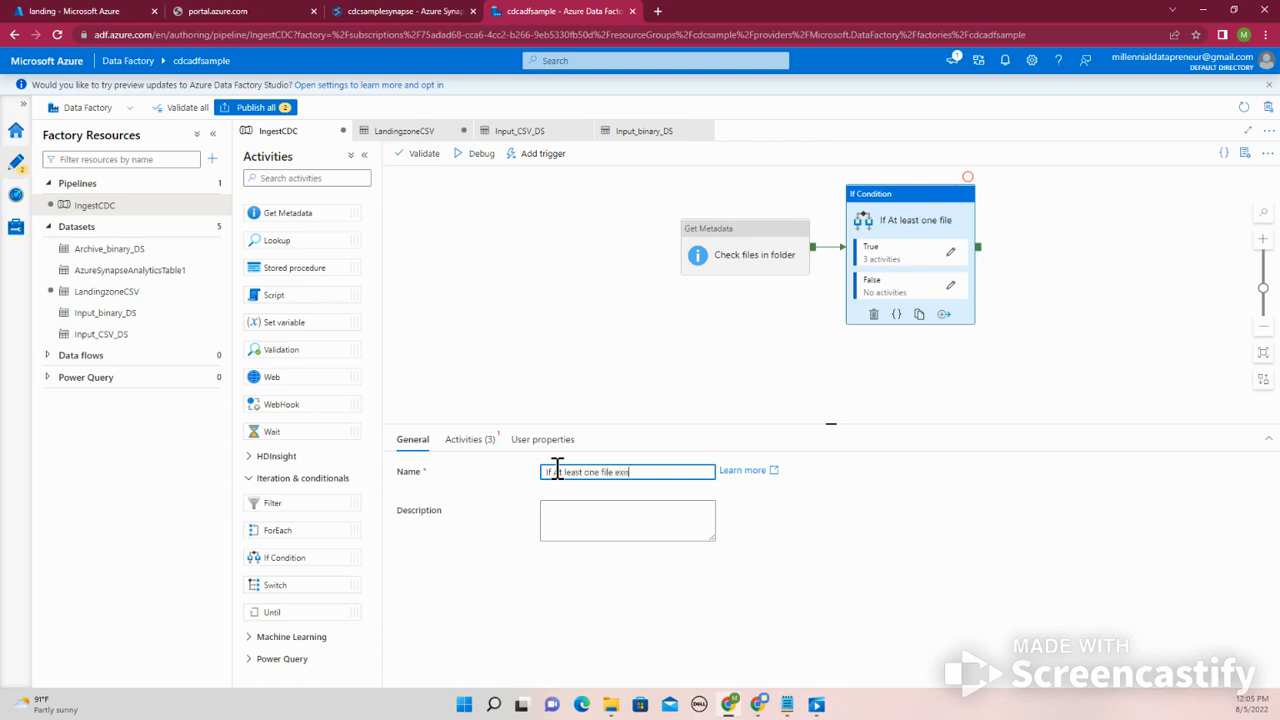
- Open the dynamic content editor for the expression of the If At least one file exists activity
{"action": "left_click", "coordinate": [470, 440]}
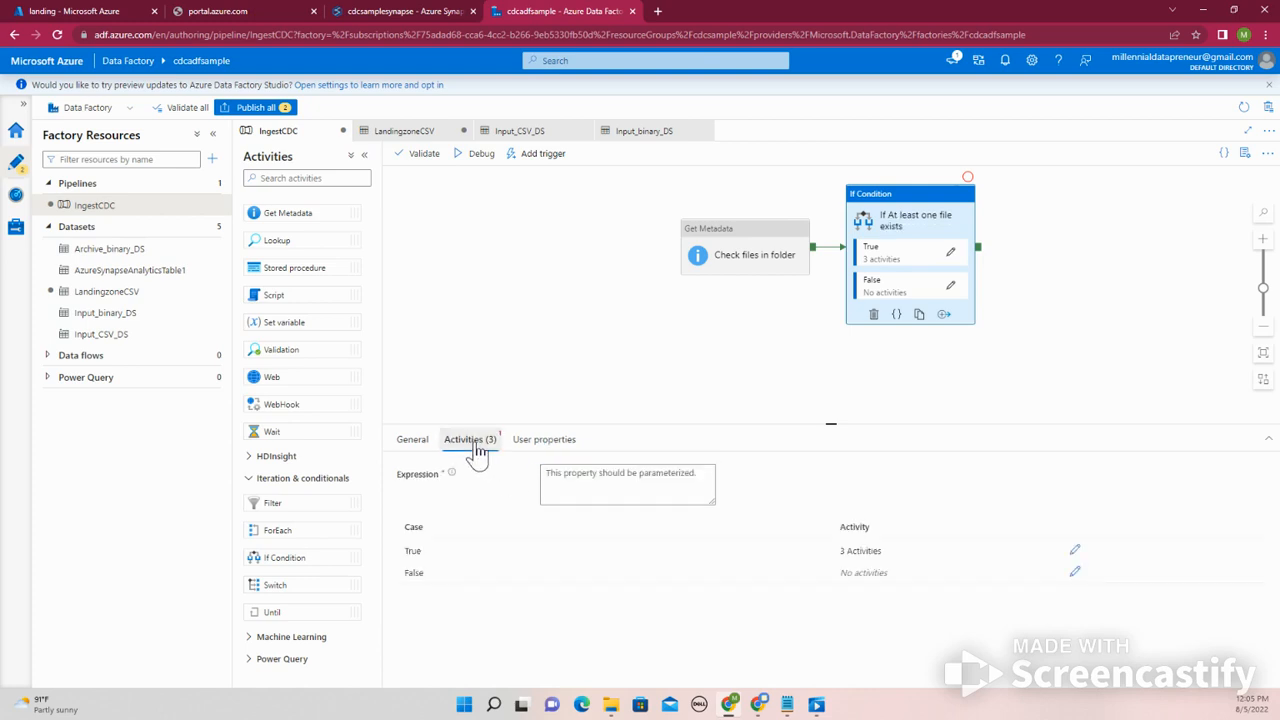
{"action": "left_click", "coordinate": [572, 480]}
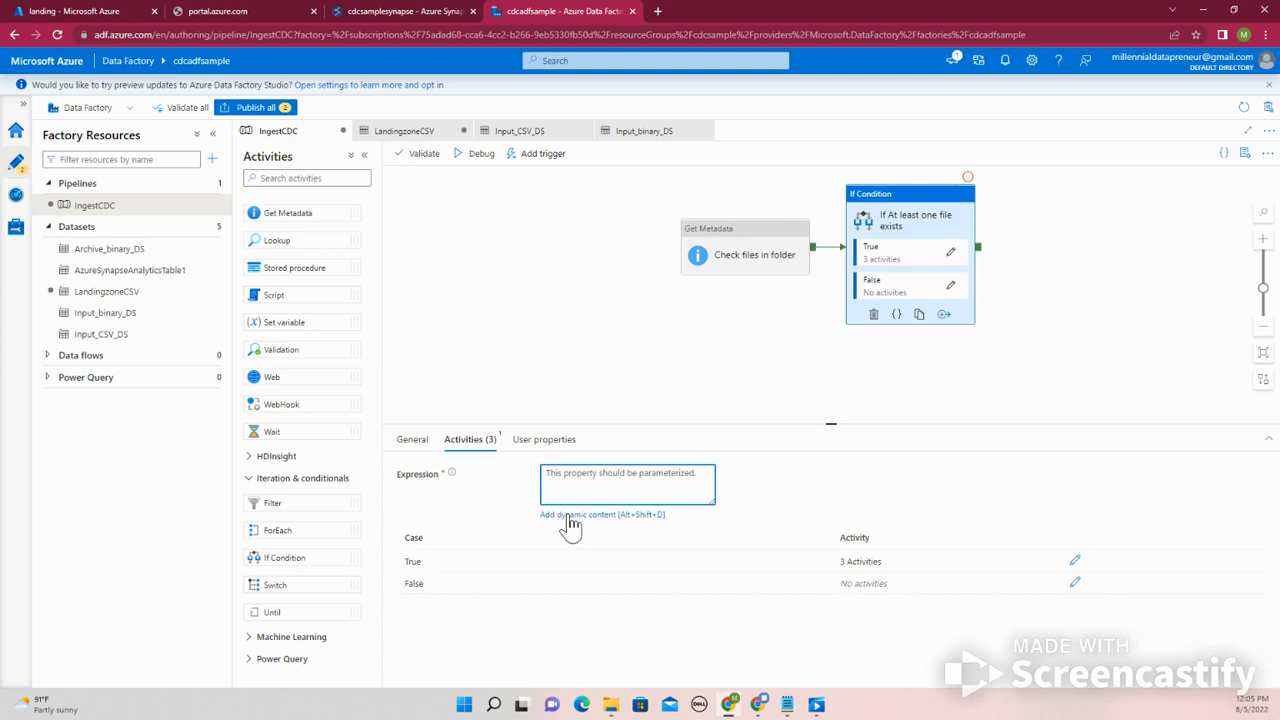
{"action": "left_click", "coordinate": [570, 516]}
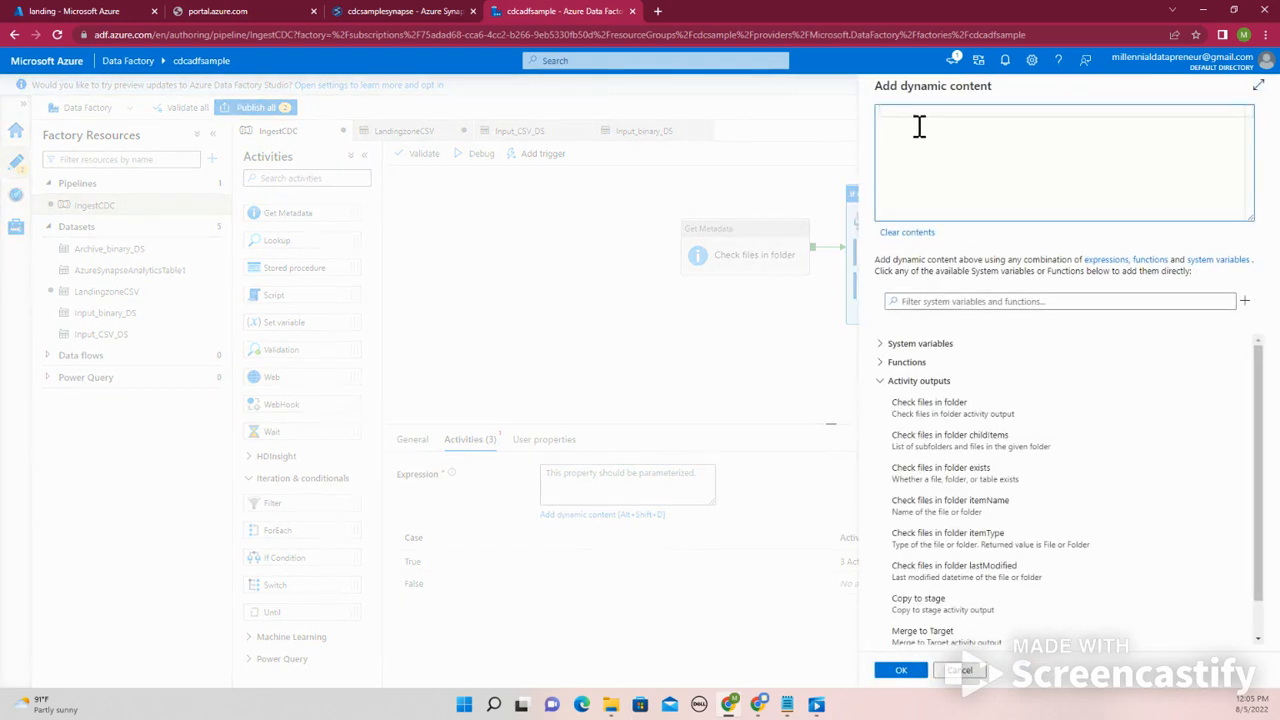
- Look through the Math and Logical functions for one that can count the files in the folder
{"action": "left_click", "coordinate": [879, 384]}
{"action": "left_click", "coordinate": [880, 364]}
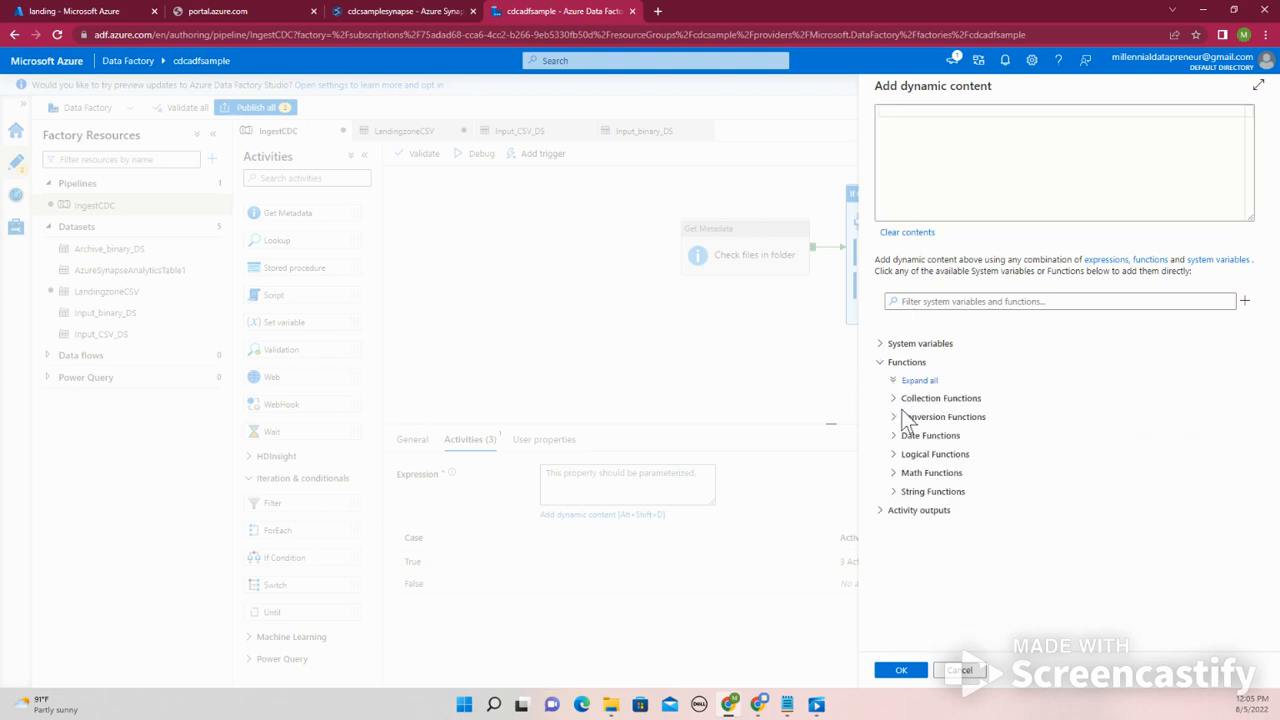
{"action": "left_click", "coordinate": [910, 476]}
{"action": "scroll", "coordinate": [925, 510], "scroll_direction": "down", "scroll_amount": 4}
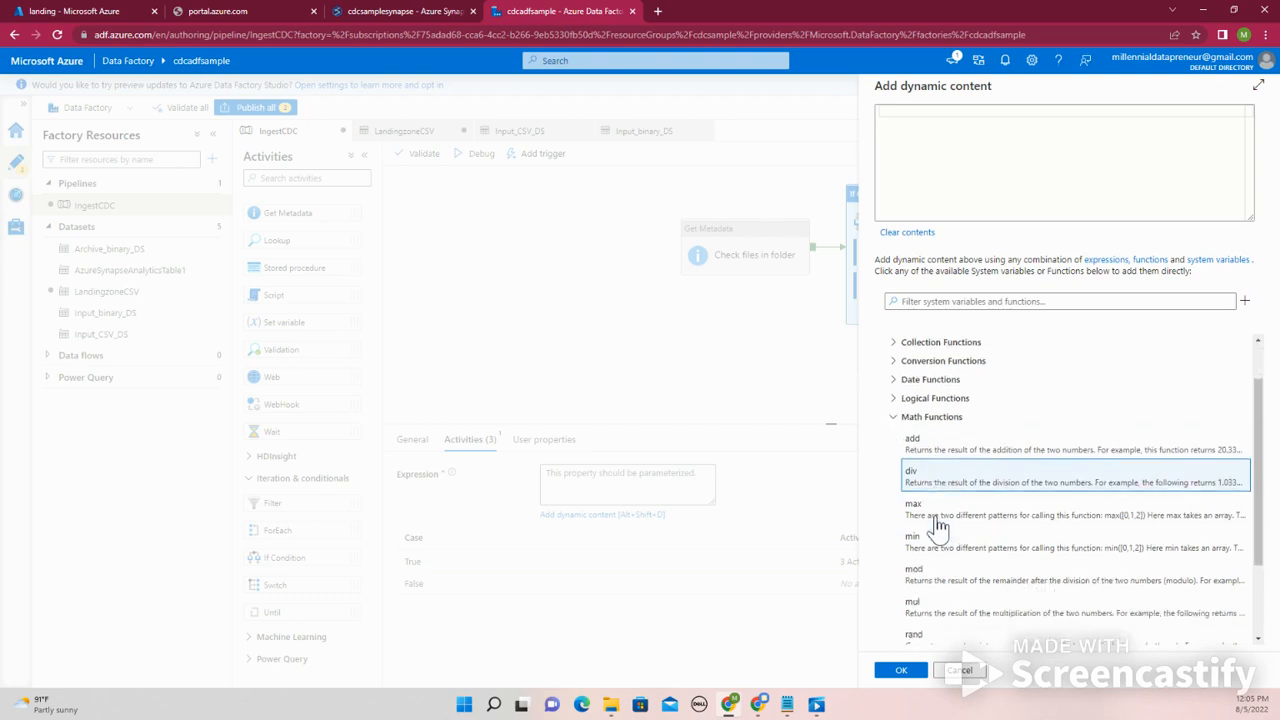
{"action": "scroll", "coordinate": [937, 527], "scroll_direction": "down", "scroll_amount": 1}
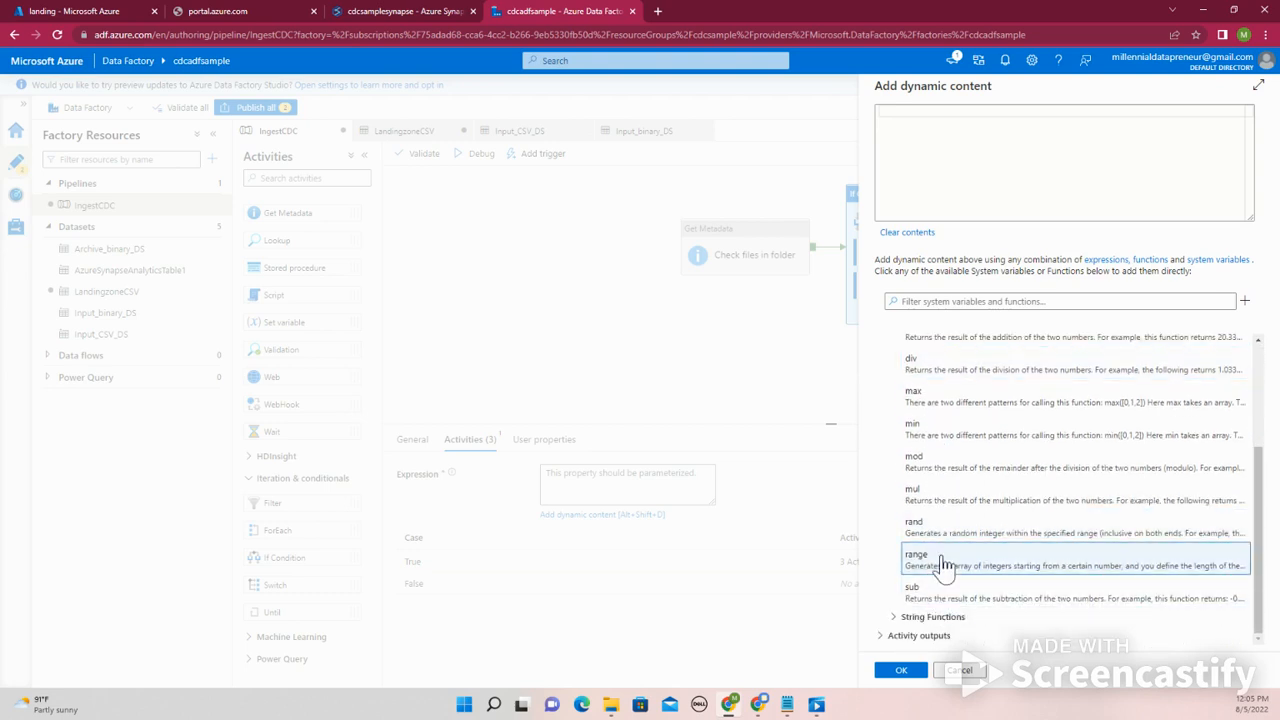
{"action": "scroll", "coordinate": [940, 550], "scroll_direction": "up", "scroll_amount": 6}
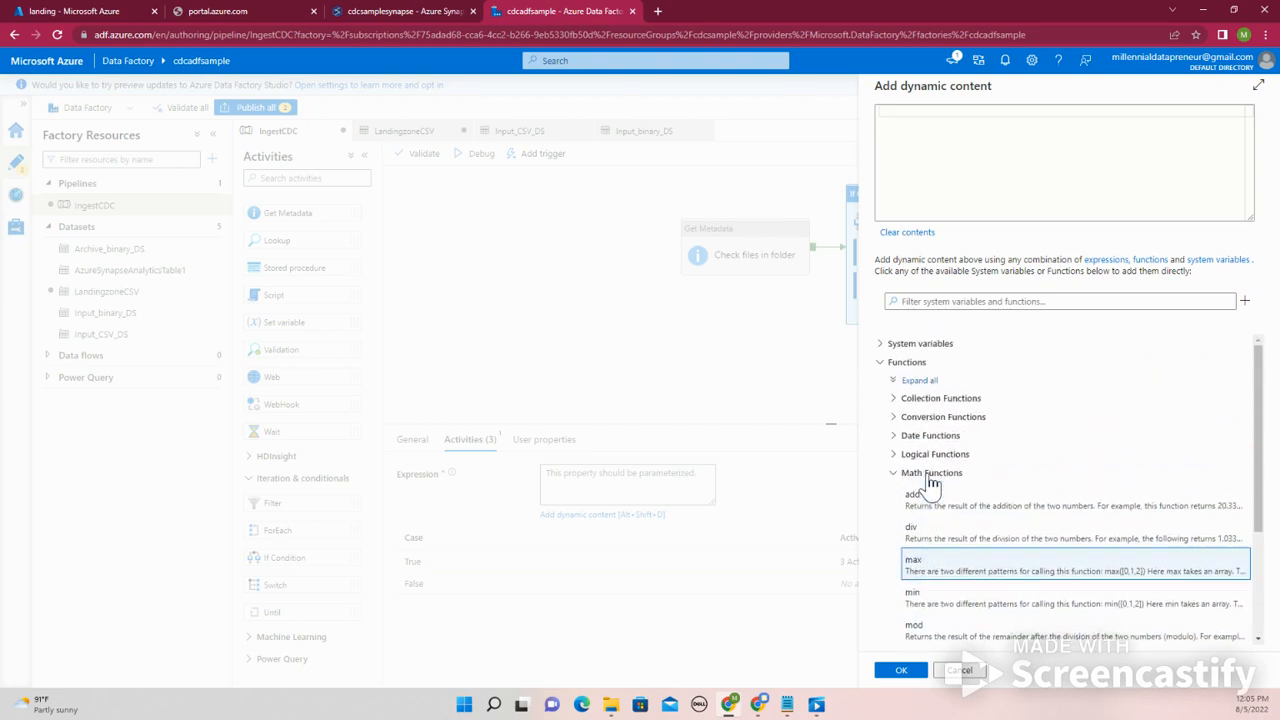
{"action": "scroll", "coordinate": [930, 481], "scroll_direction": "down", "scroll_amount": 2}
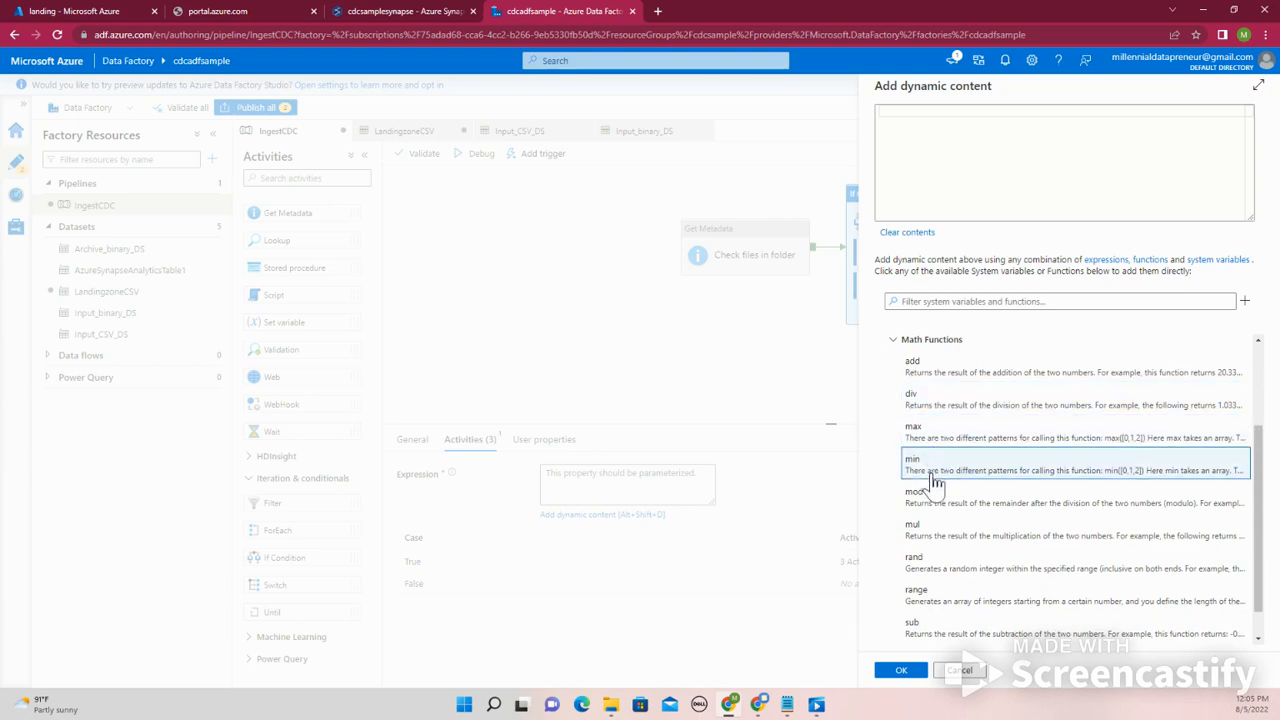
{"action": "scroll", "coordinate": [929, 606], "scroll_direction": "down", "scroll_amount": 1}
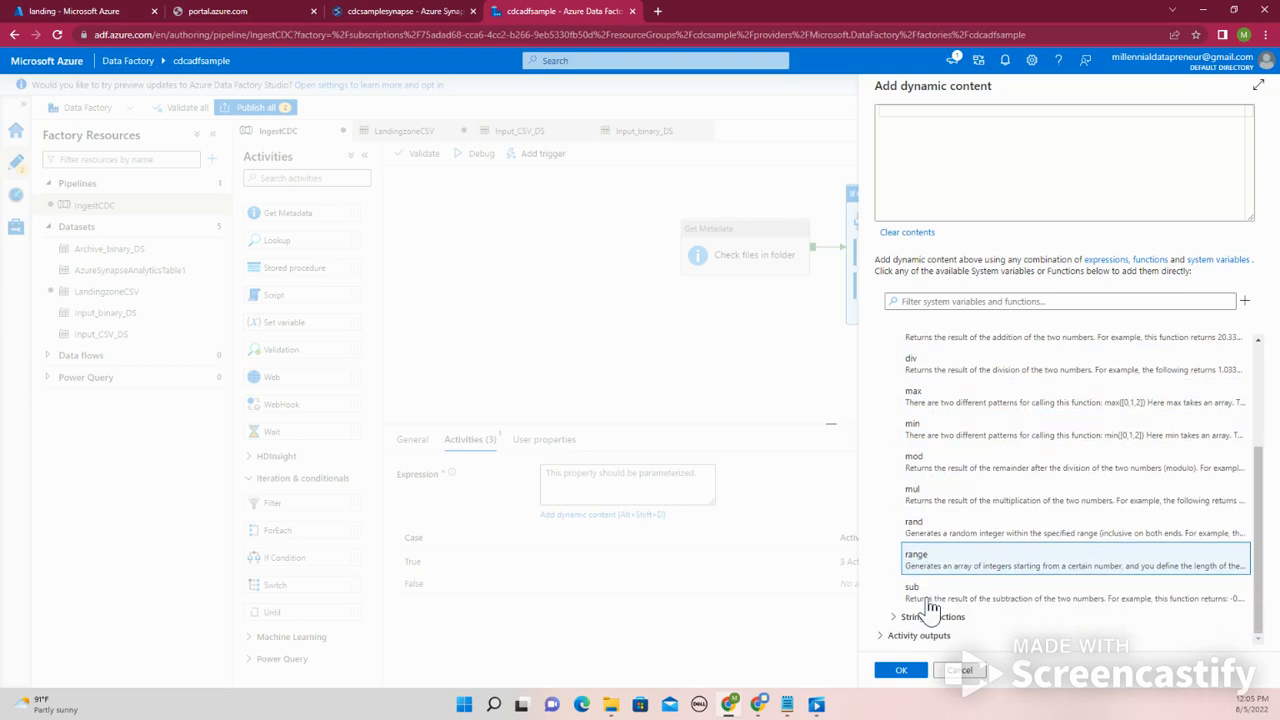
{"action": "scroll", "coordinate": [912, 505], "scroll_direction": "up", "scroll_amount": 5}
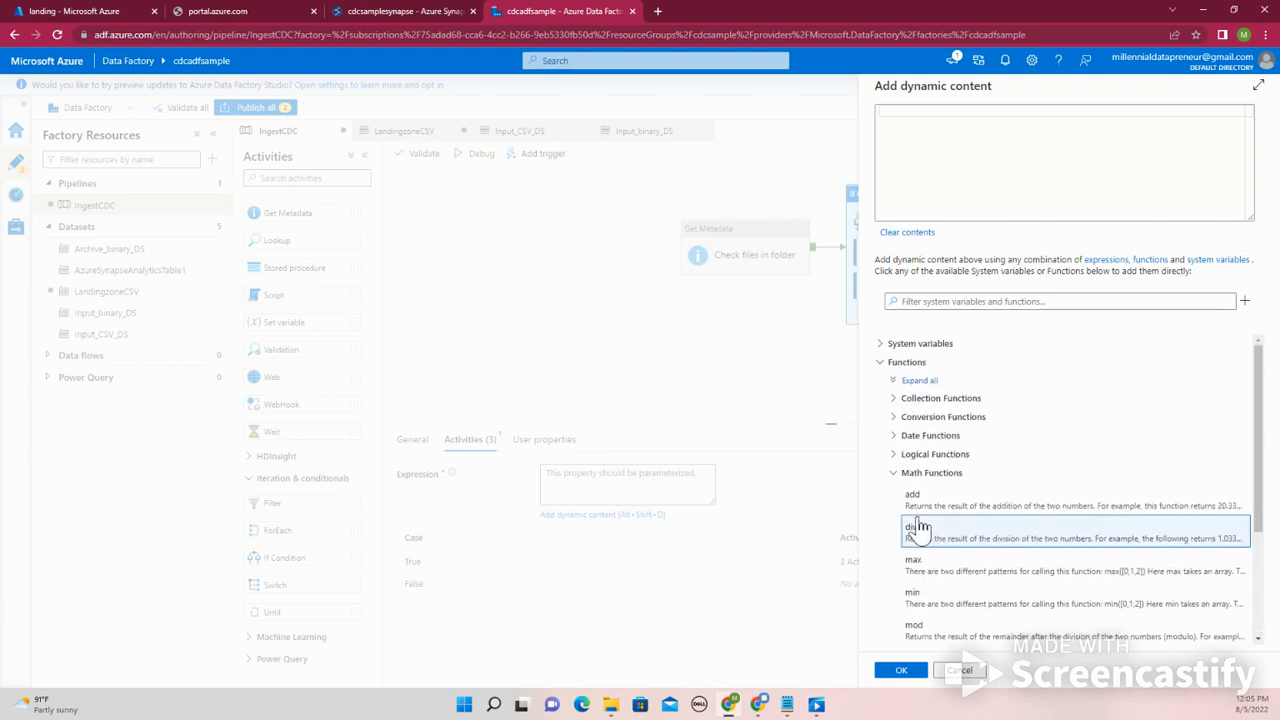
{"action": "left_click", "coordinate": [895, 458]}
{"action": "scroll", "coordinate": [905, 520], "scroll_direction": "down", "scroll_amount": 4}
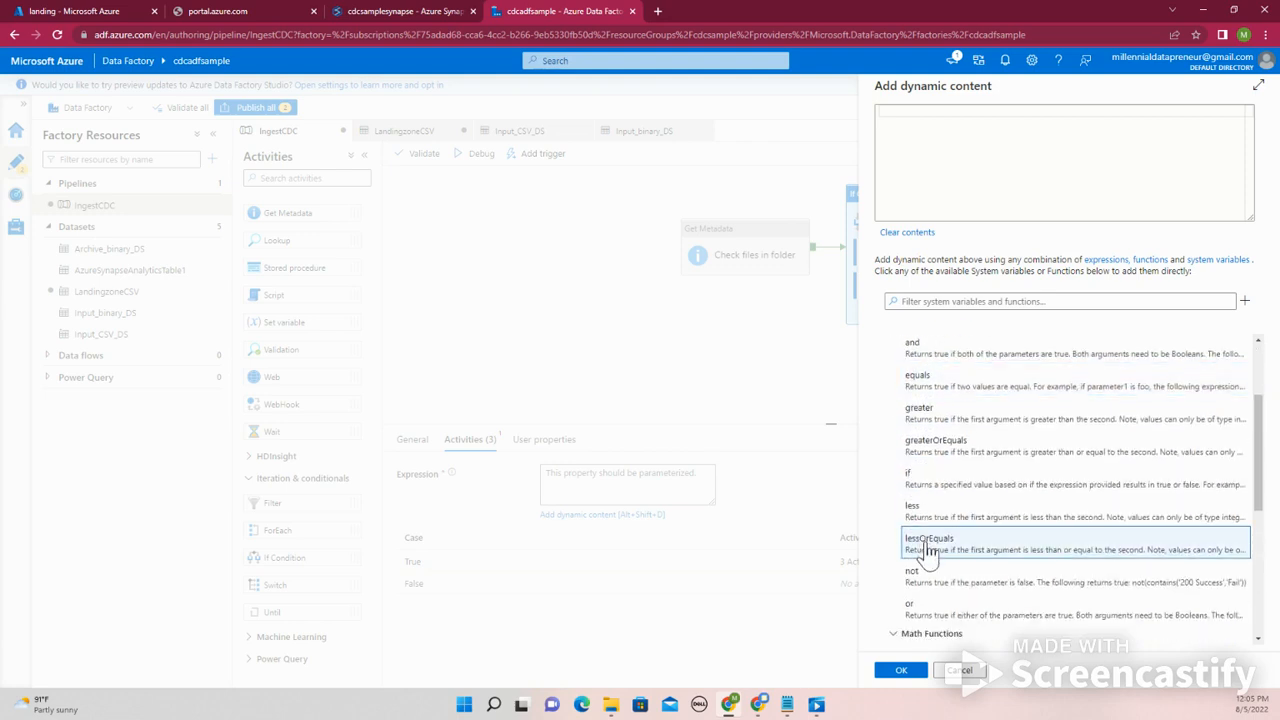
{"action": "scroll", "coordinate": [928, 540], "scroll_direction": "up", "scroll_amount": 3}
- Insert the length collection function into the condition expression
{"action": "left_click", "coordinate": [894, 399]}
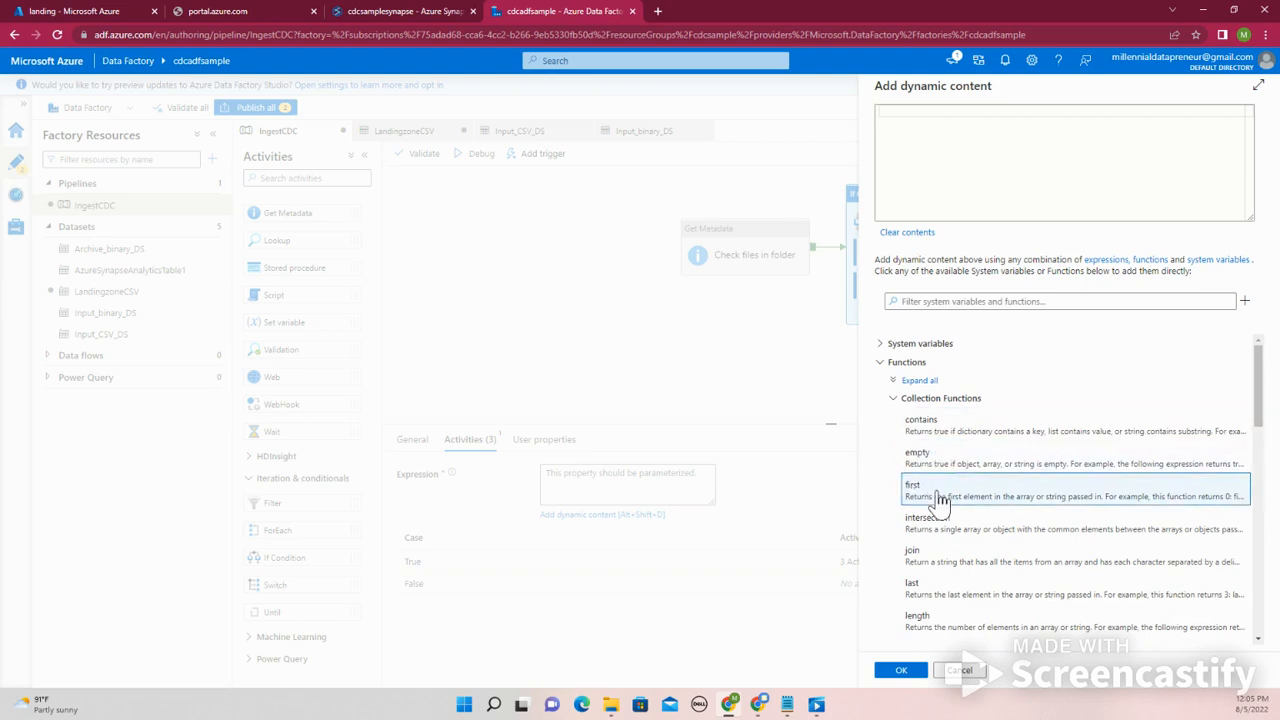
{"action": "scroll", "coordinate": [940, 500], "scroll_direction": "down", "scroll_amount": 3}
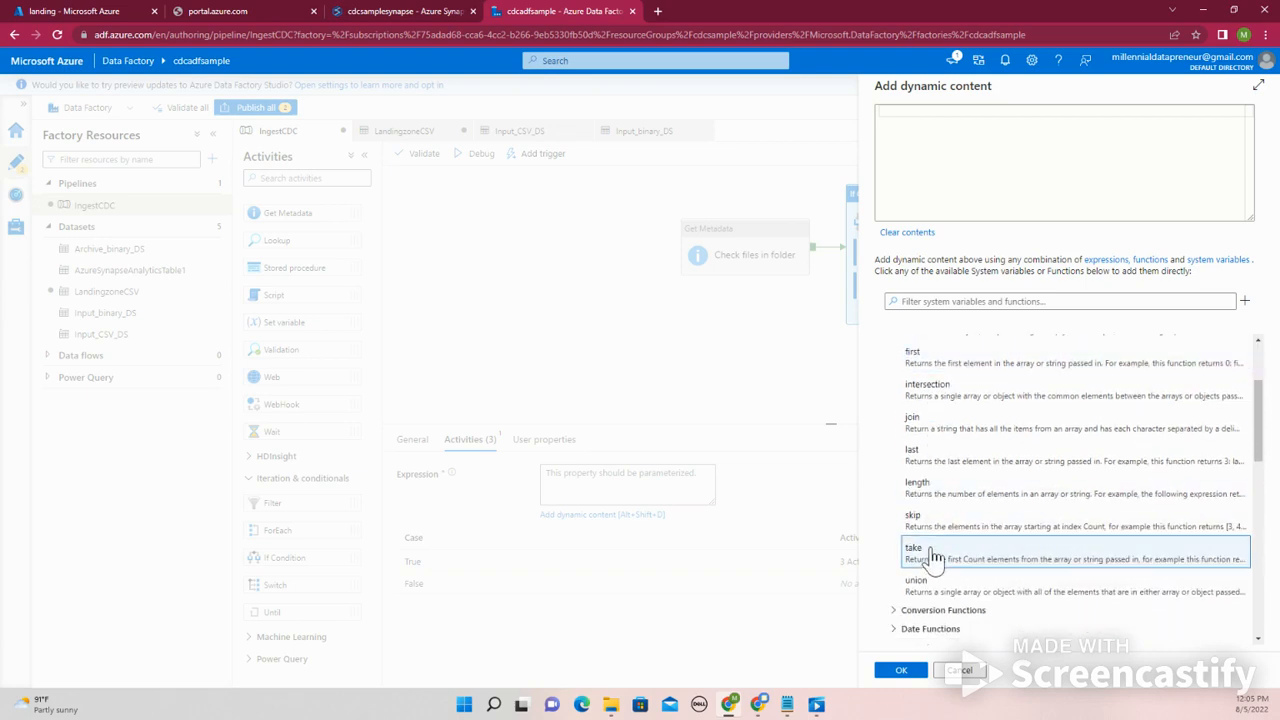
{"action": "scroll", "coordinate": [930, 560], "scroll_direction": "up", "scroll_amount": 1}
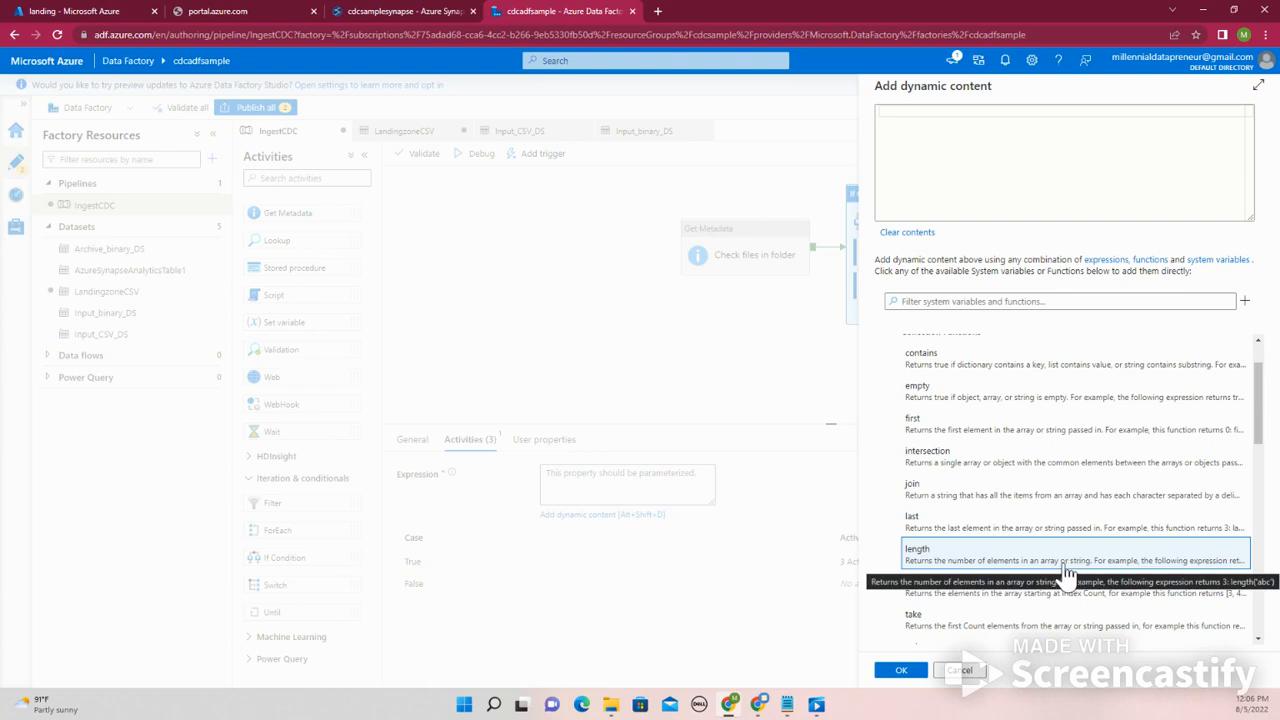
{"action": "left_click", "coordinate": [1010, 566]}
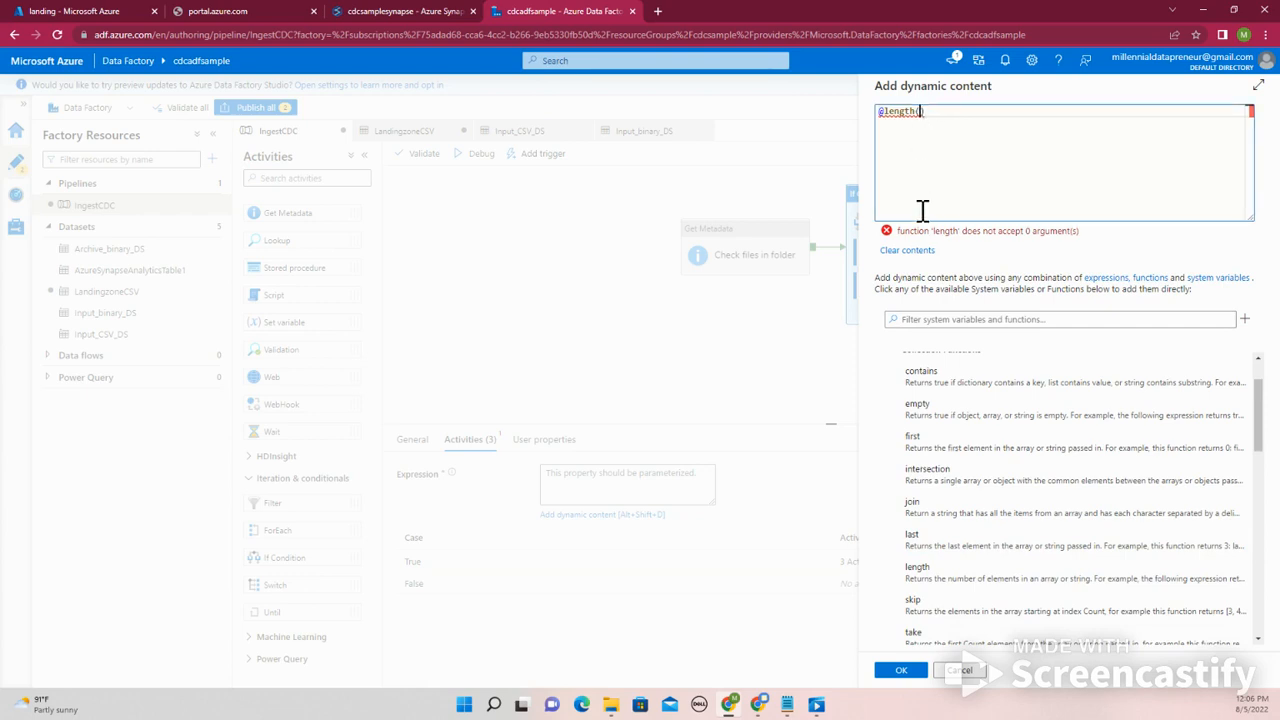
- Insert the Check files in folder childItems output as the argument of the length function
{"action": "scroll", "coordinate": [900, 403], "scroll_direction": "down", "scroll_amount": 10}
{"action": "scroll", "coordinate": [924, 436], "scroll_direction": "down", "scroll_amount": 1}
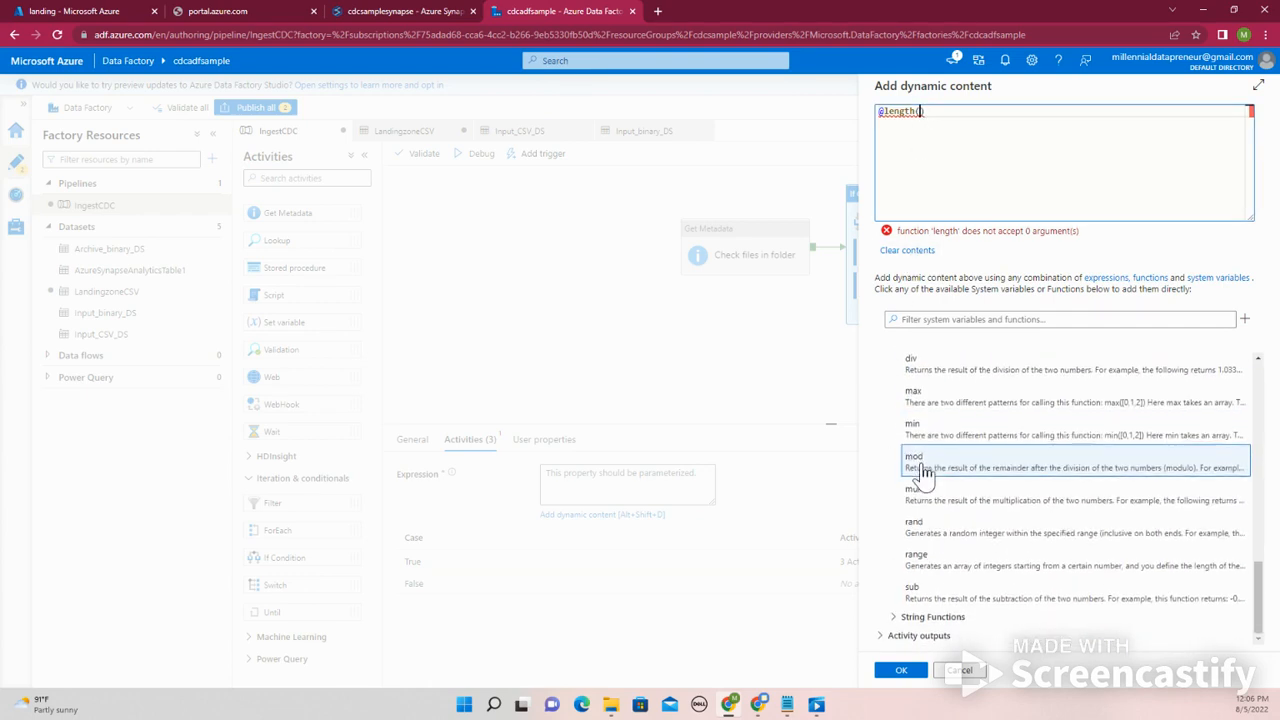
{"action": "left_click", "coordinate": [879, 636]}
{"action": "scroll", "coordinate": [905, 600], "scroll_direction": "down", "scroll_amount": 5}
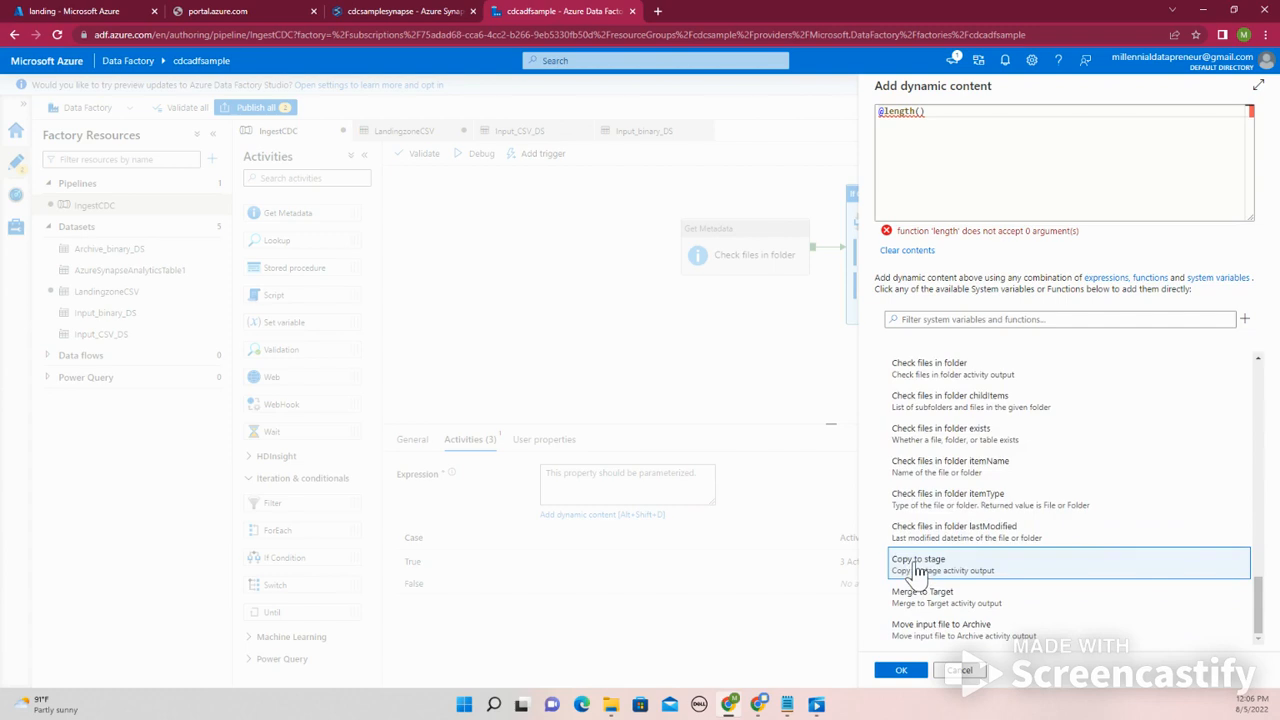
{"action": "scroll", "coordinate": [929, 563], "scroll_direction": "up", "scroll_amount": 2}
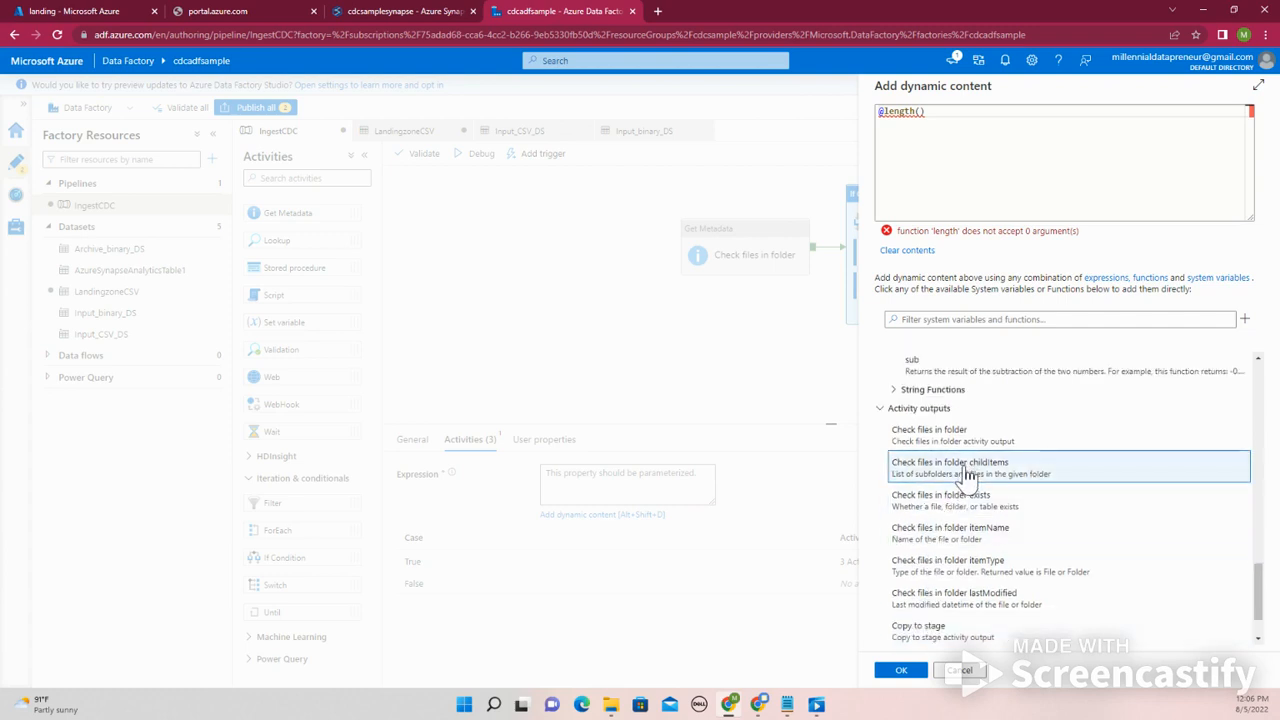
{"action": "left_click", "coordinate": [965, 478]}
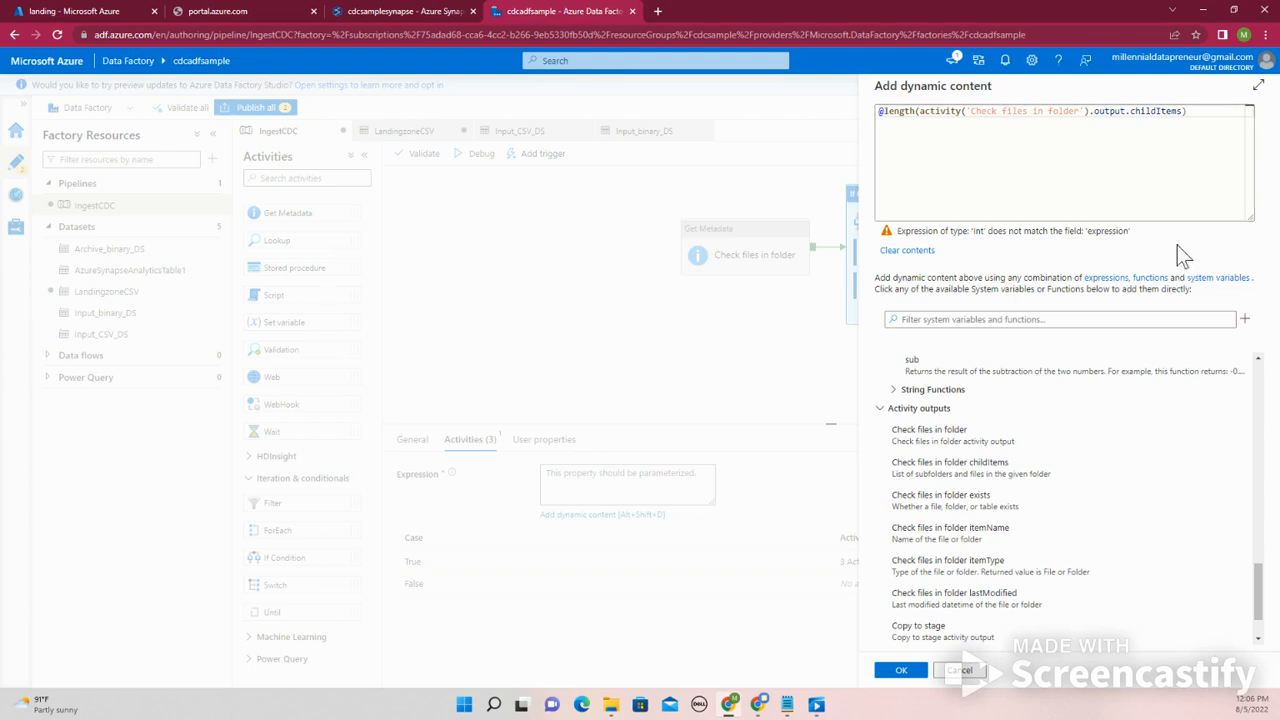
- Collapse the Collection and Math function groups and list only the Logical Functions to find a comparison function
{"action": "left_click", "coordinate": [897, 412]}
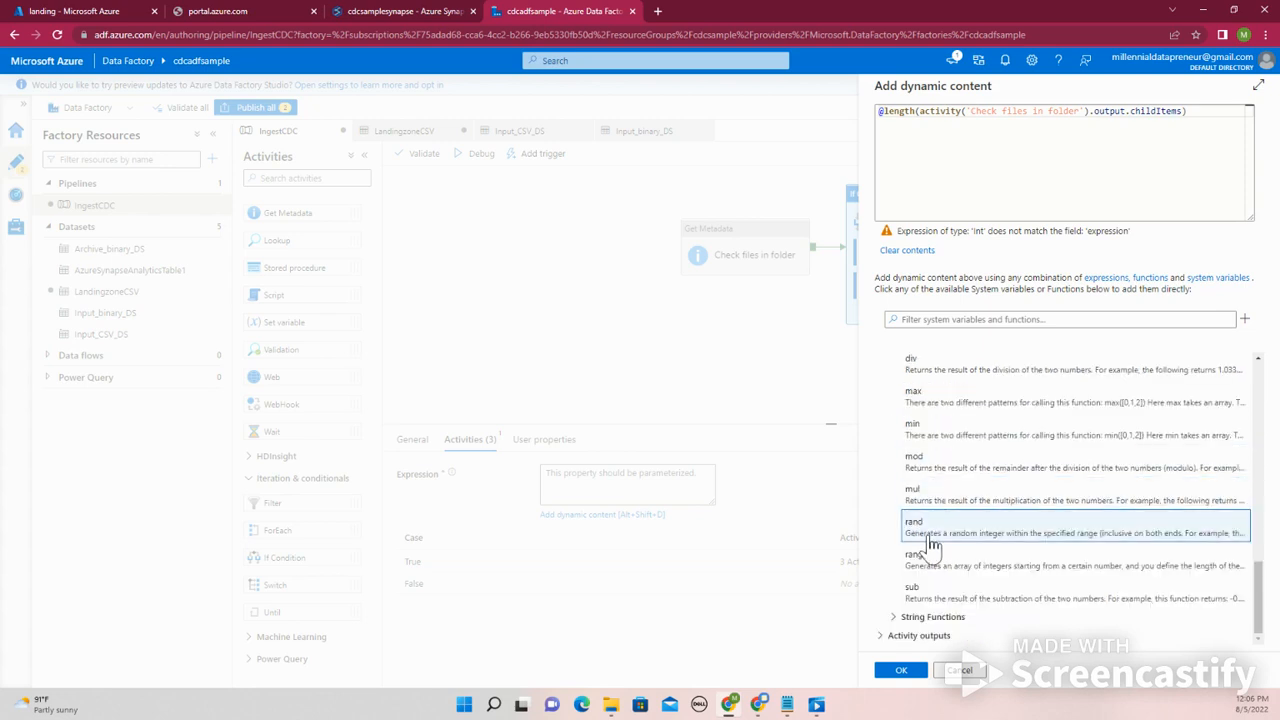
{"action": "scroll", "coordinate": [912, 520], "scroll_direction": "up", "scroll_amount": 10}
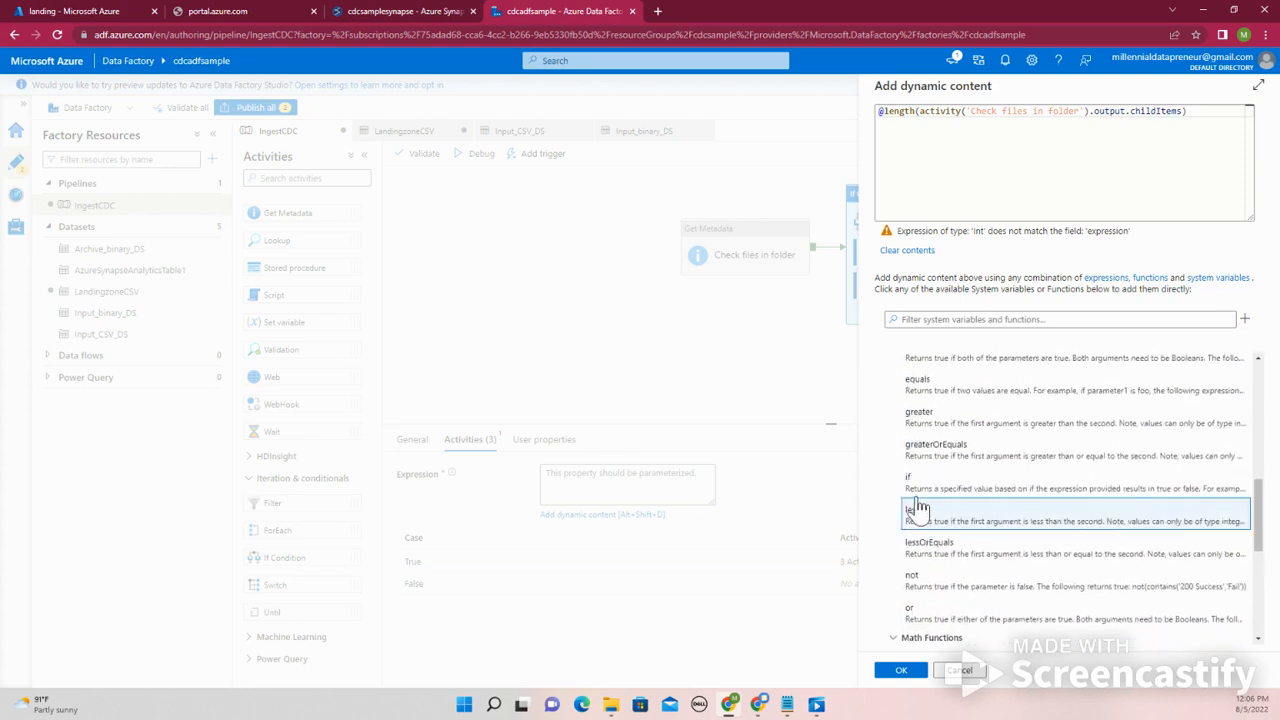
{"action": "scroll", "coordinate": [916, 492], "scroll_direction": "up", "scroll_amount": 2}
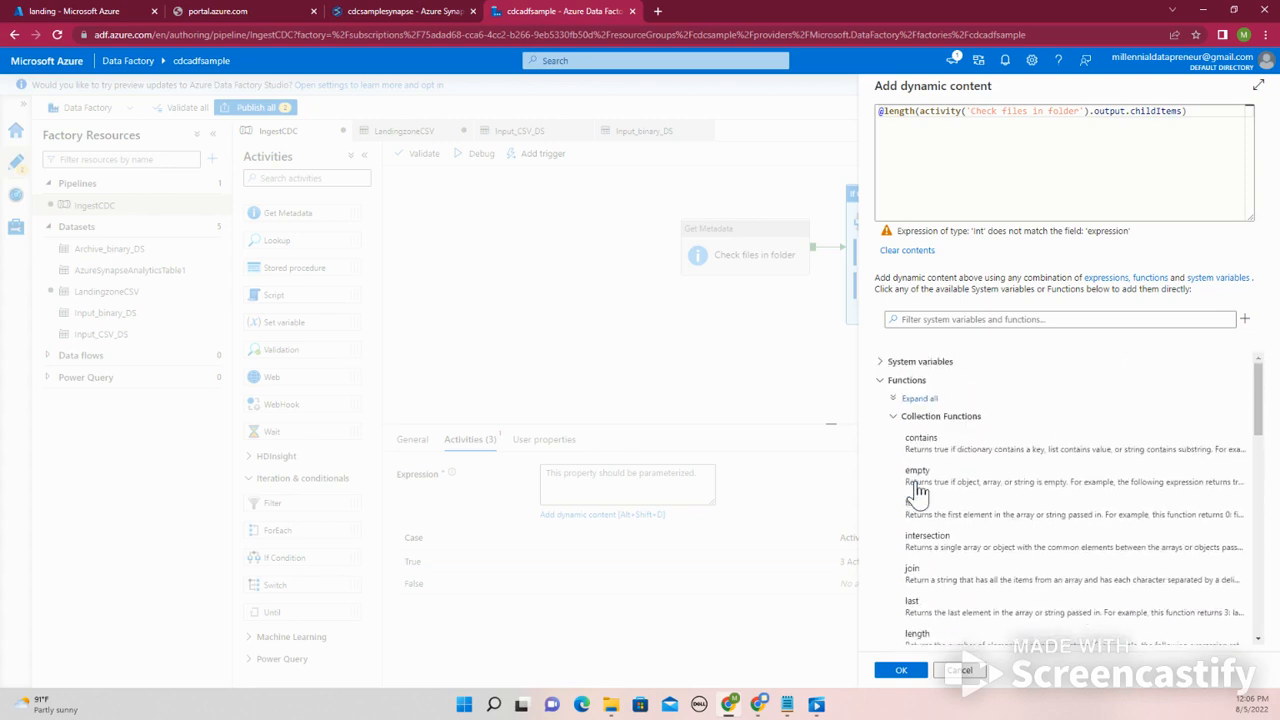
{"action": "left_click", "coordinate": [894, 418]}
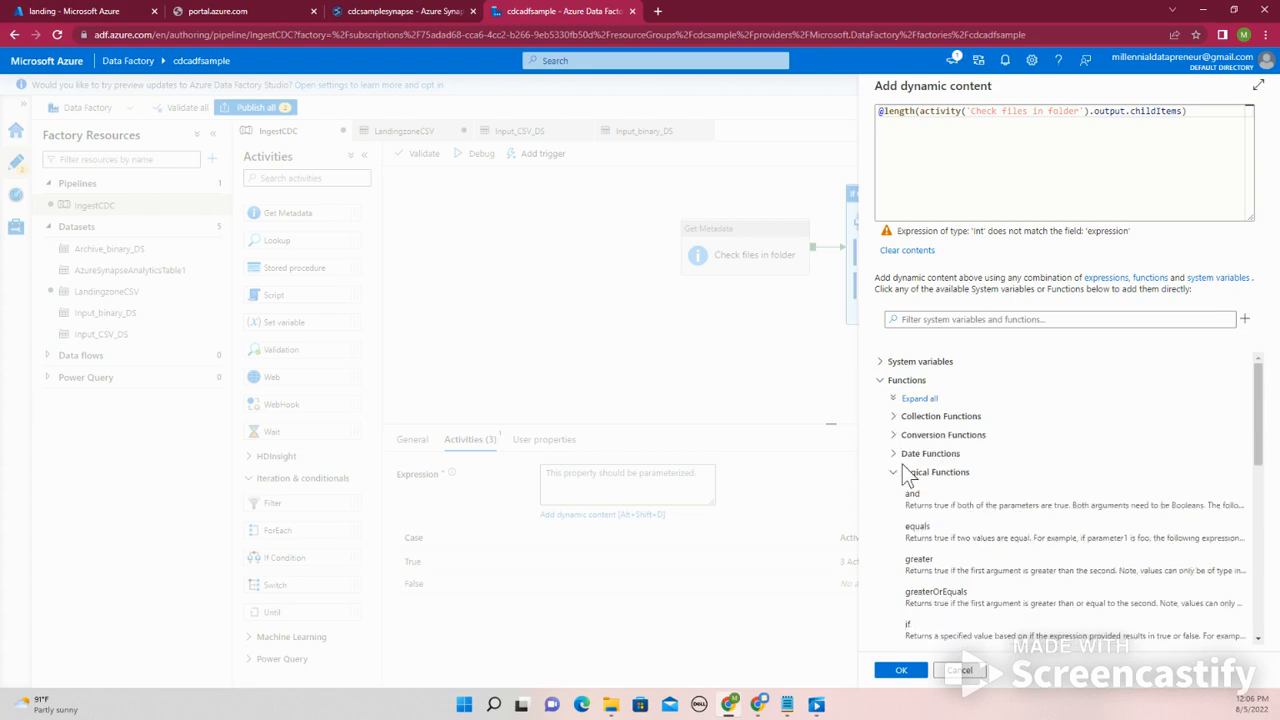
{"action": "left_click", "coordinate": [894, 474]}
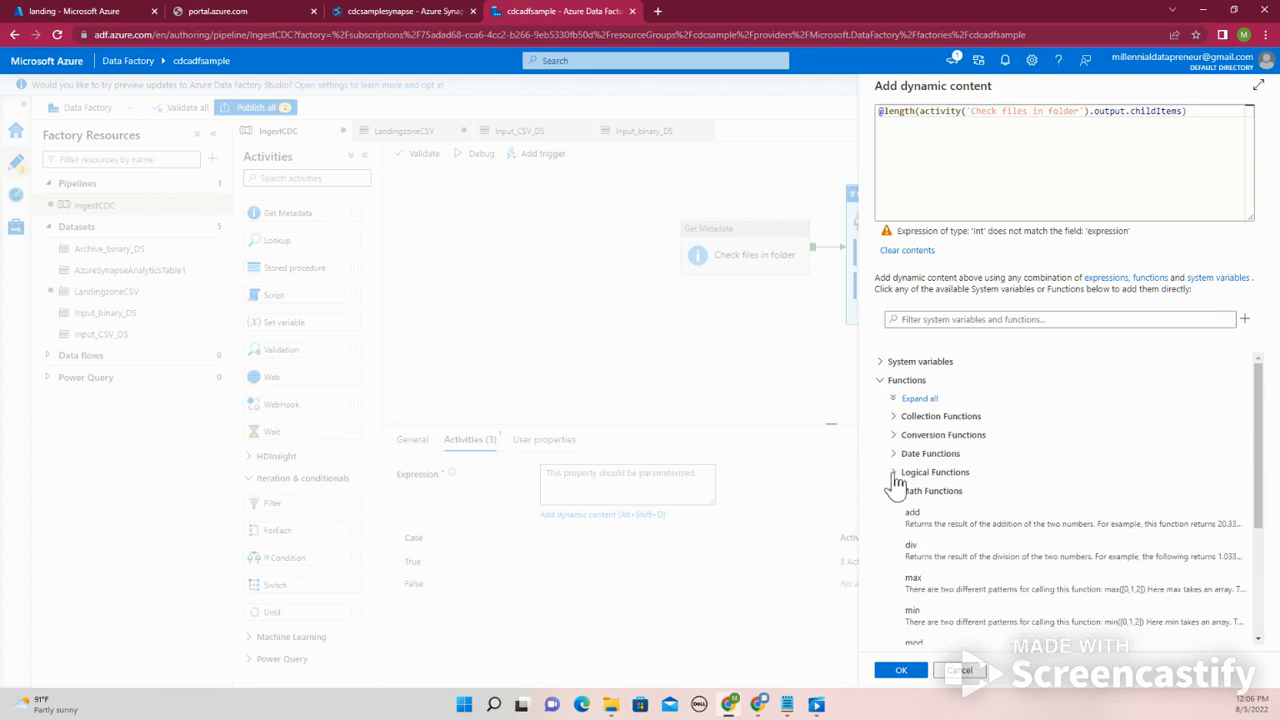
{"action": "left_click", "coordinate": [894, 492]}
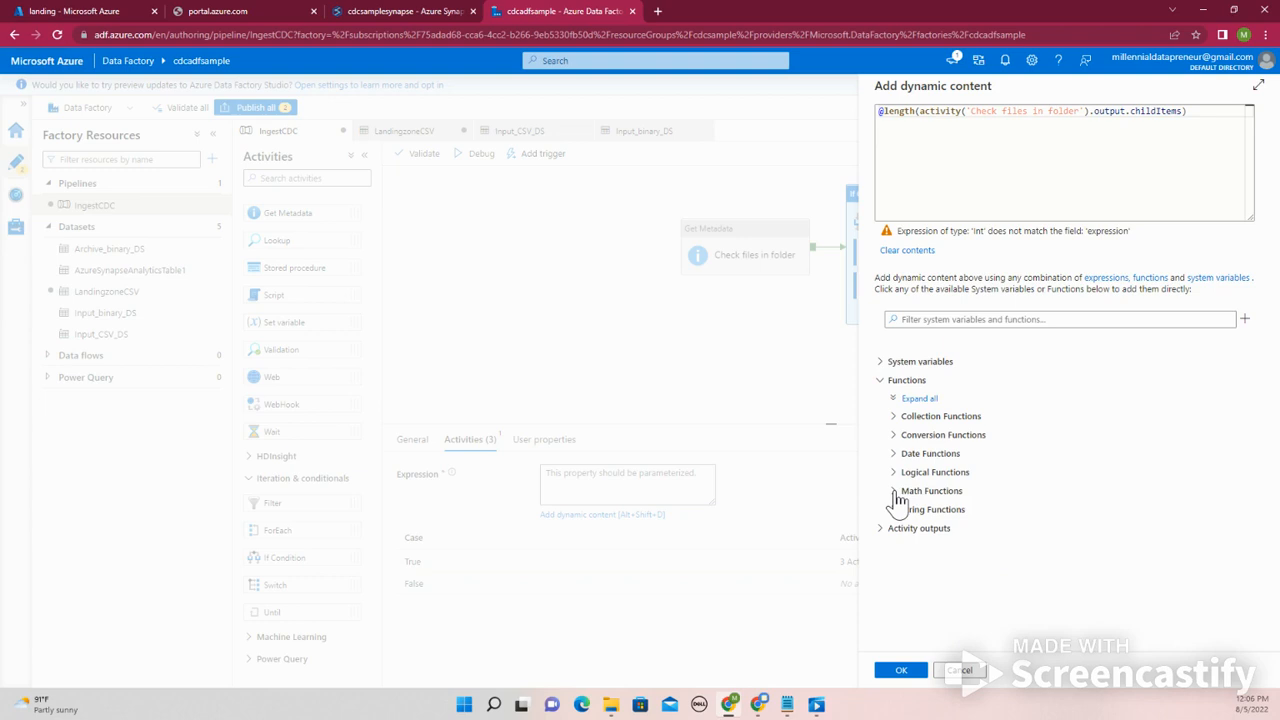
{"action": "left_click", "coordinate": [894, 474]}
{"action": "scroll", "coordinate": [923, 540], "scroll_direction": "down", "scroll_amount": 3}
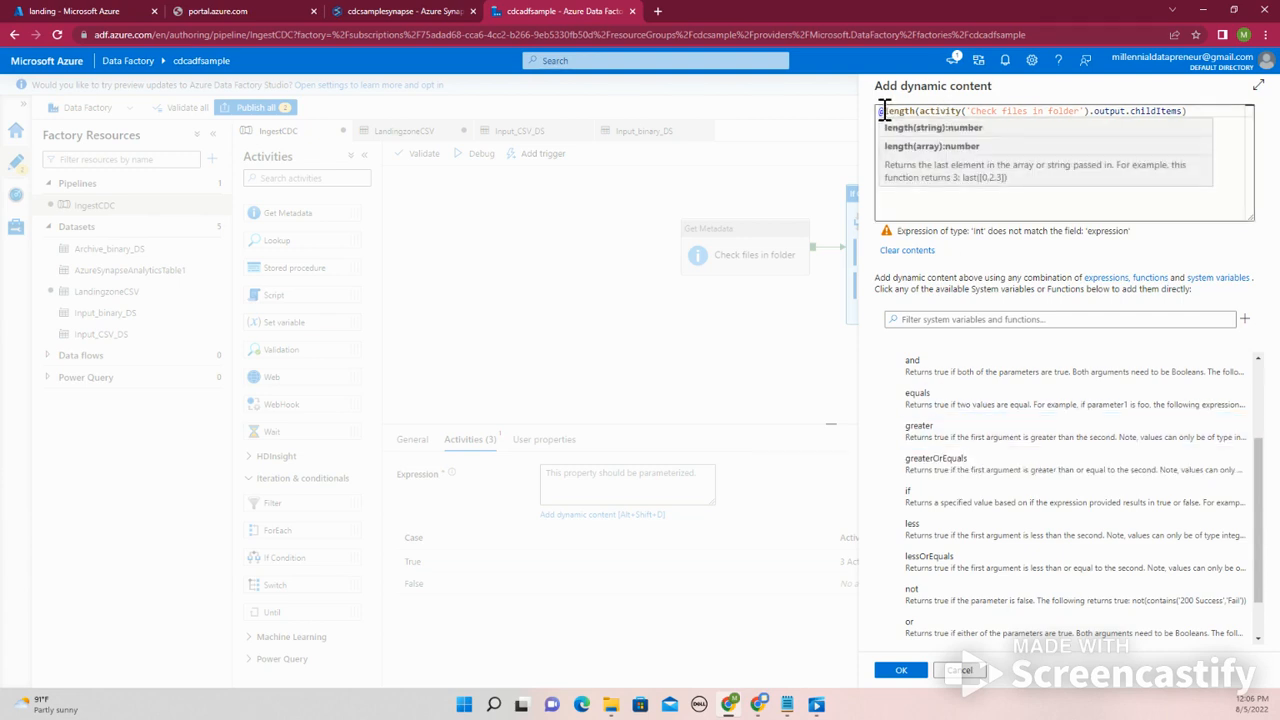
- Wrap the length expression in the greater function with 0 as the second argument and apply the condition expression
{"action": "left_click", "coordinate": [926, 442]}
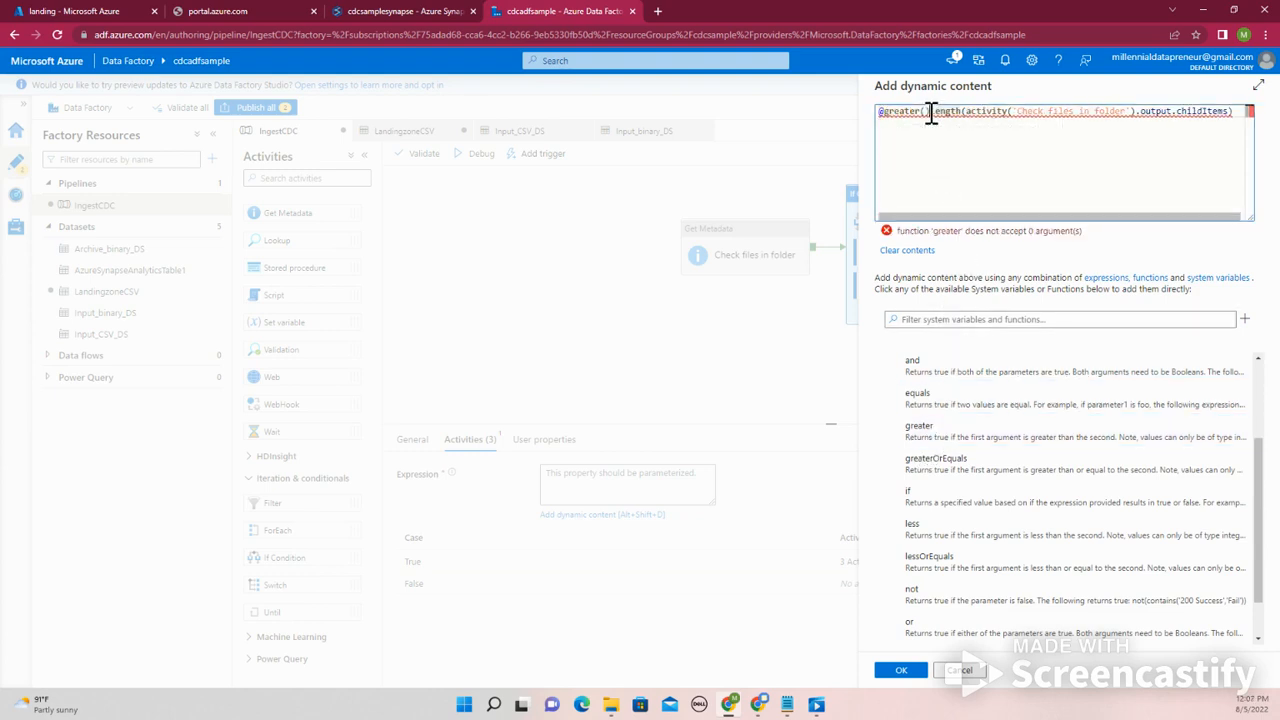
{"action": "key", "text": "BackSpace"}
{"action": "type", "text": "),"}
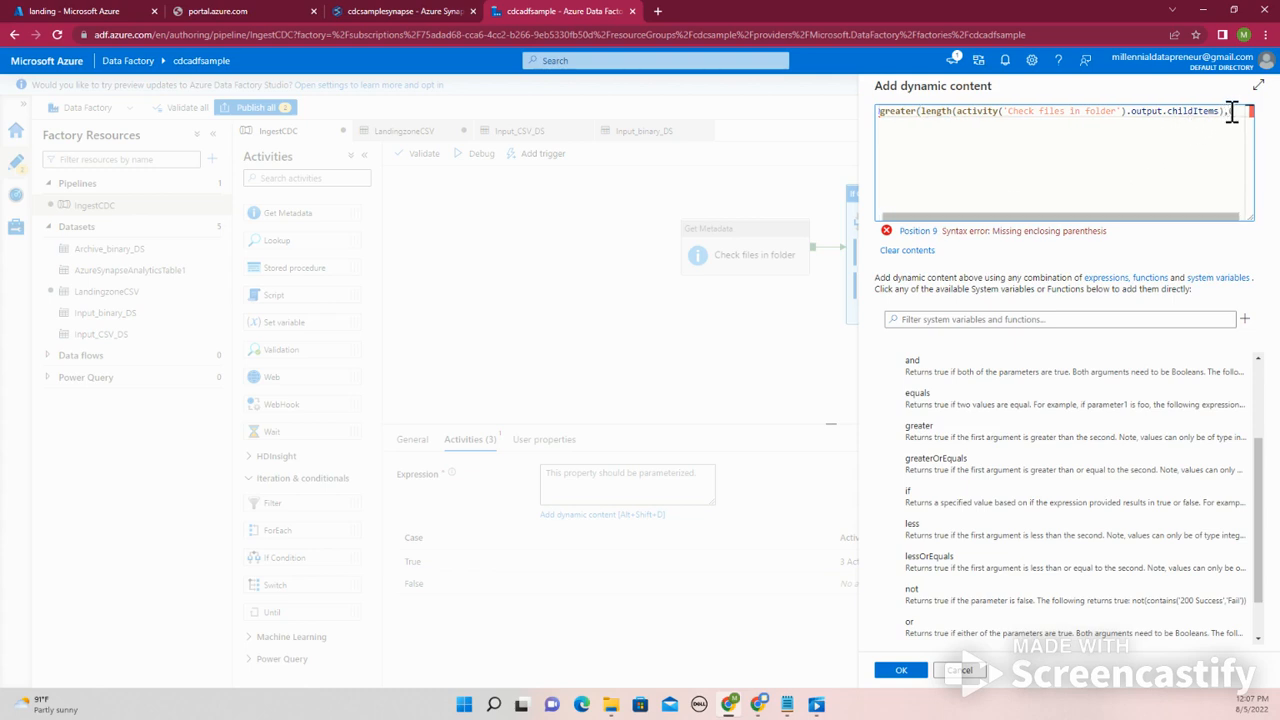
{"action": "type", "text": "0)"}
{"action": "left_click", "coordinate": [905, 672]}
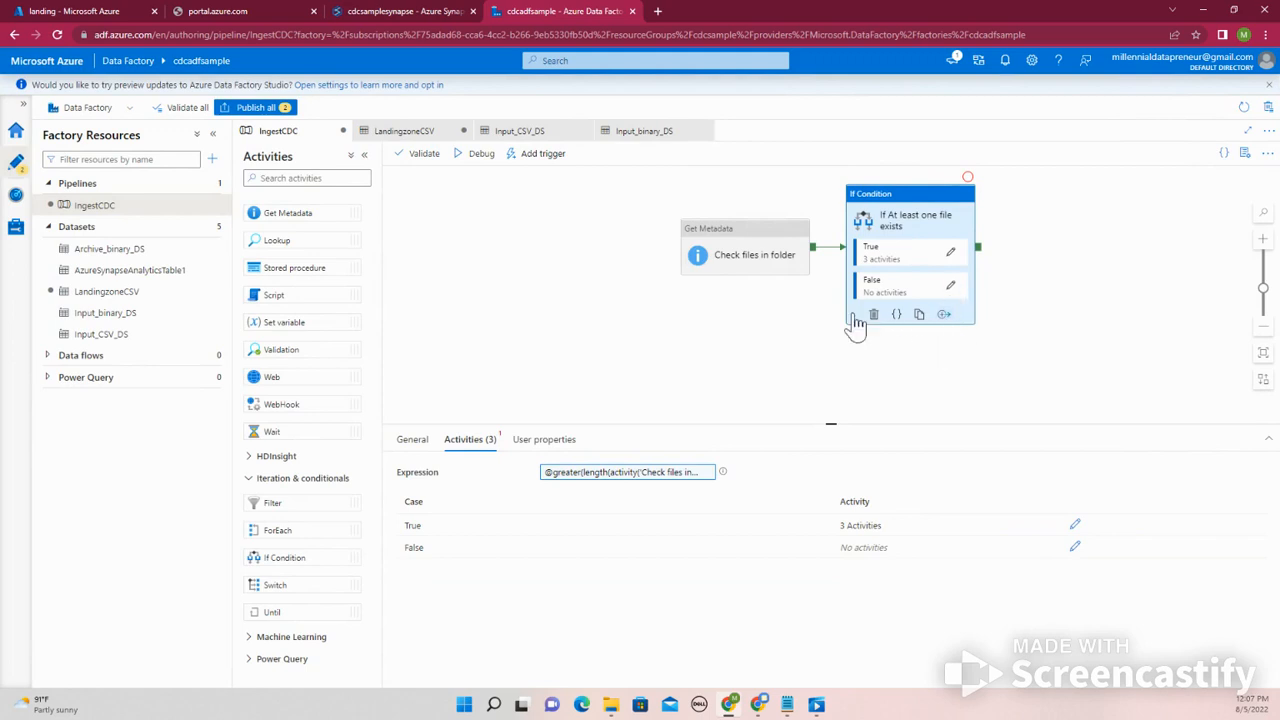
- Look through the pipeline's variables, settings and output, and the general and activities properties of If At least one file exists
{"action": "left_click", "coordinate": [768, 326]}
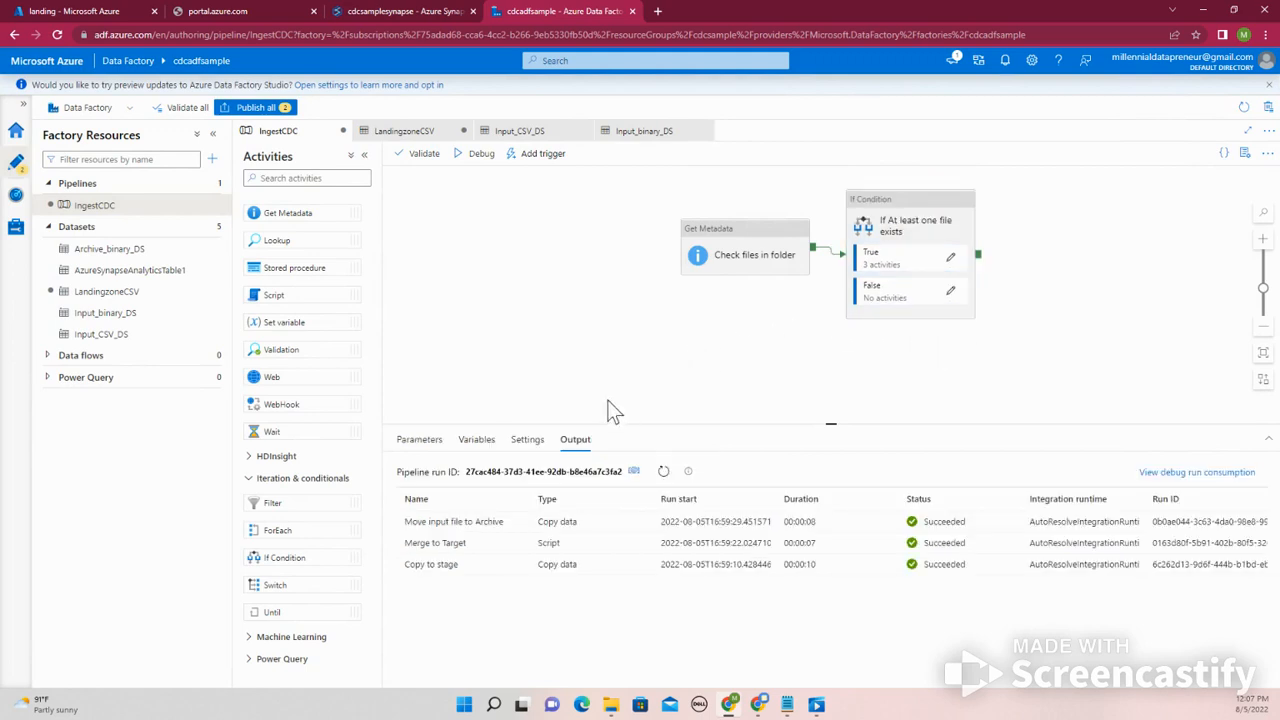
{"action": "left_click", "coordinate": [529, 445]}
{"action": "left_click", "coordinate": [484, 446]}
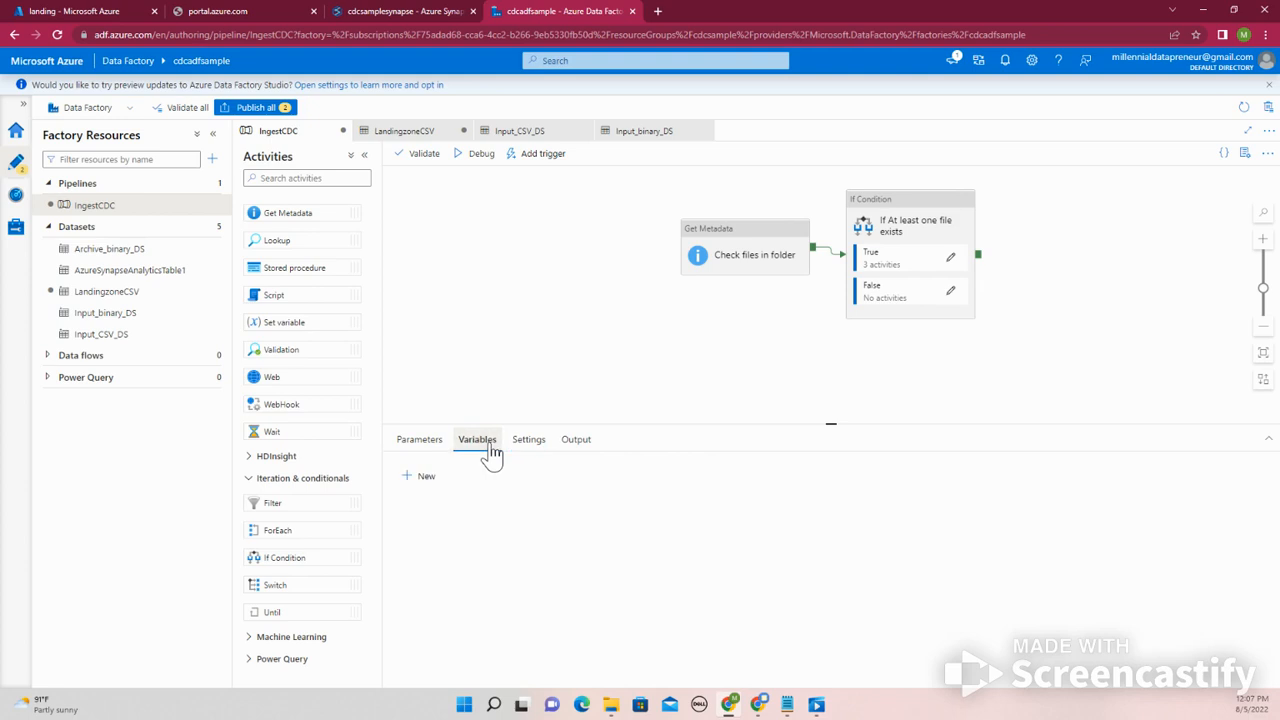
{"action": "left_click", "coordinate": [529, 448]}
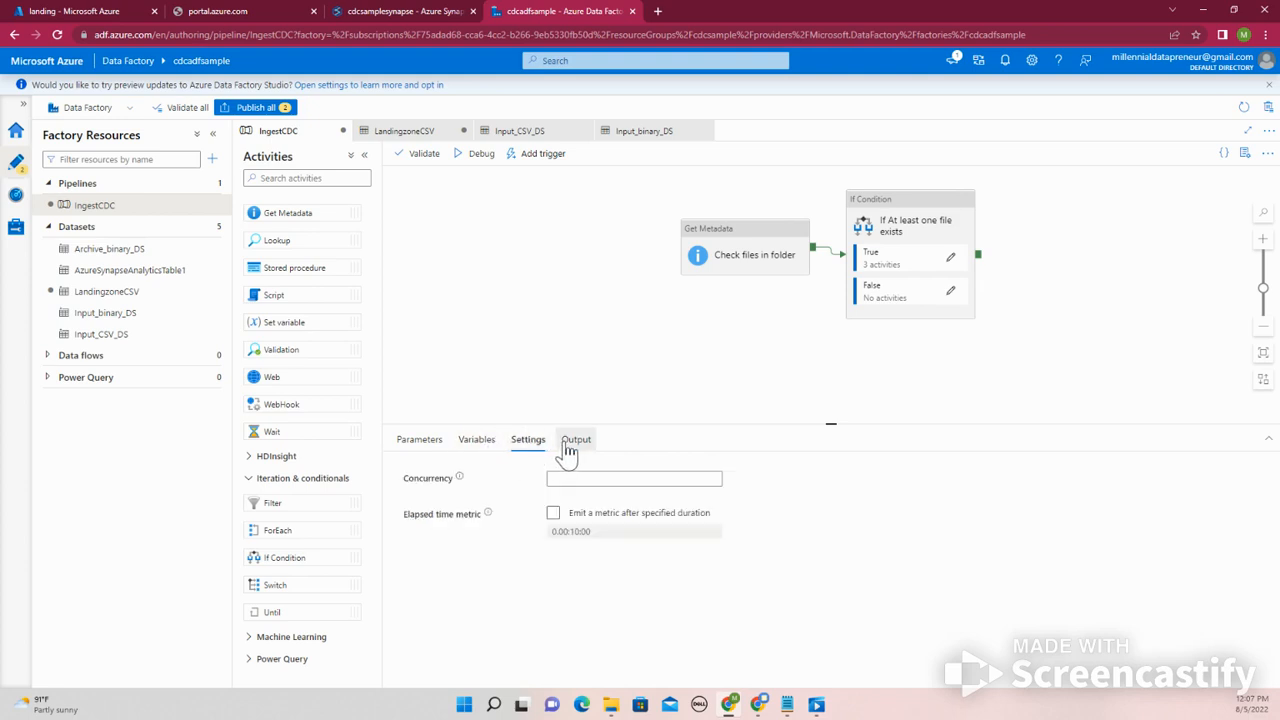
{"action": "left_click", "coordinate": [570, 447]}
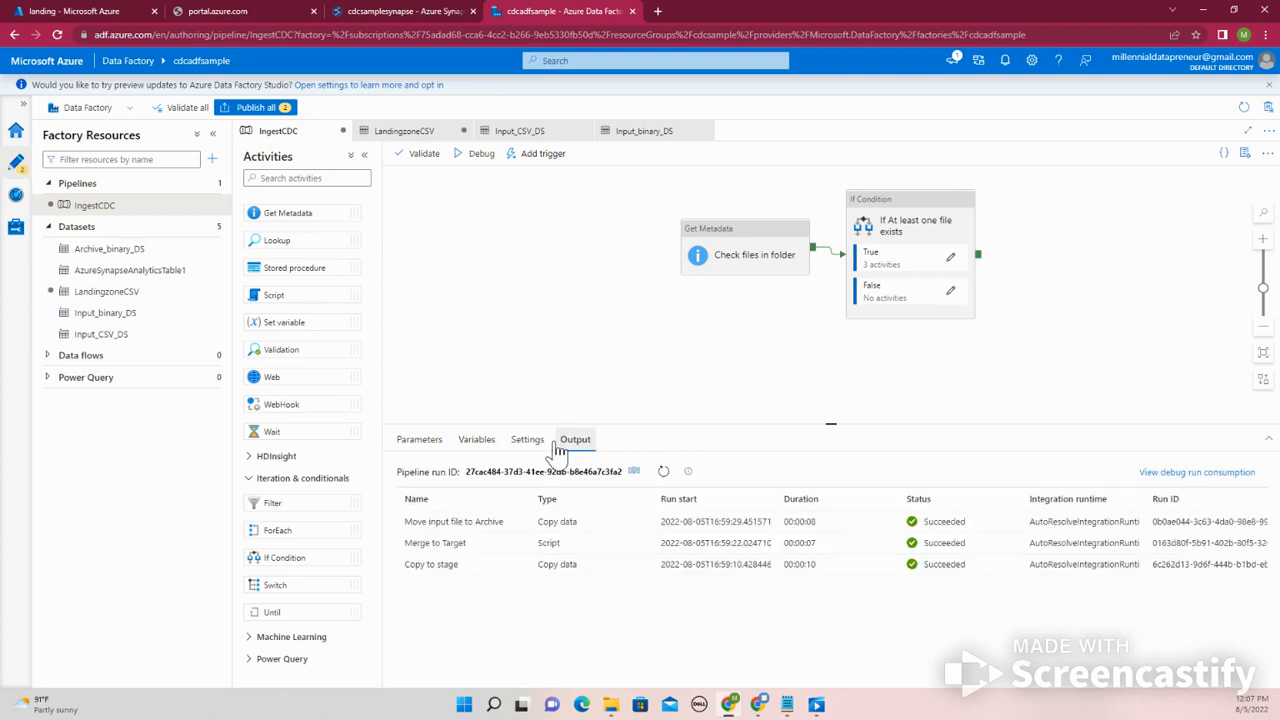
{"action": "left_click", "coordinate": [930, 238]}
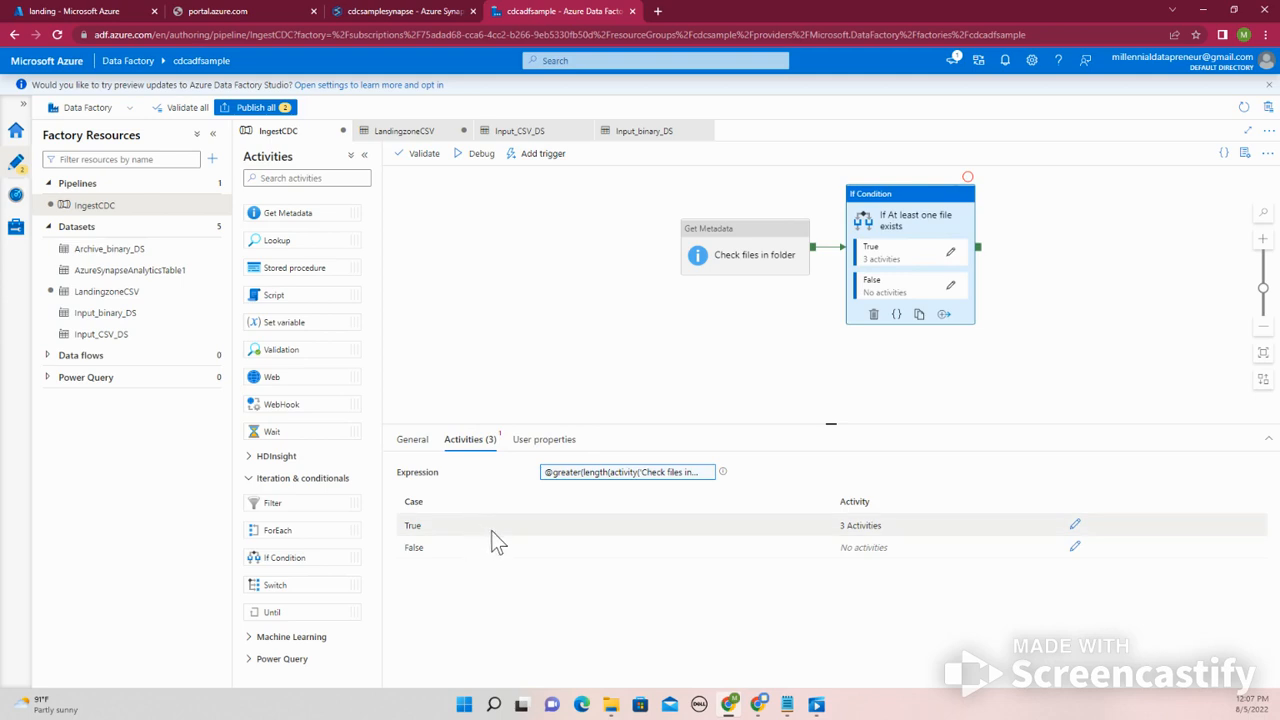
{"action": "left_click", "coordinate": [532, 442]}
{"action": "left_click", "coordinate": [468, 444]}
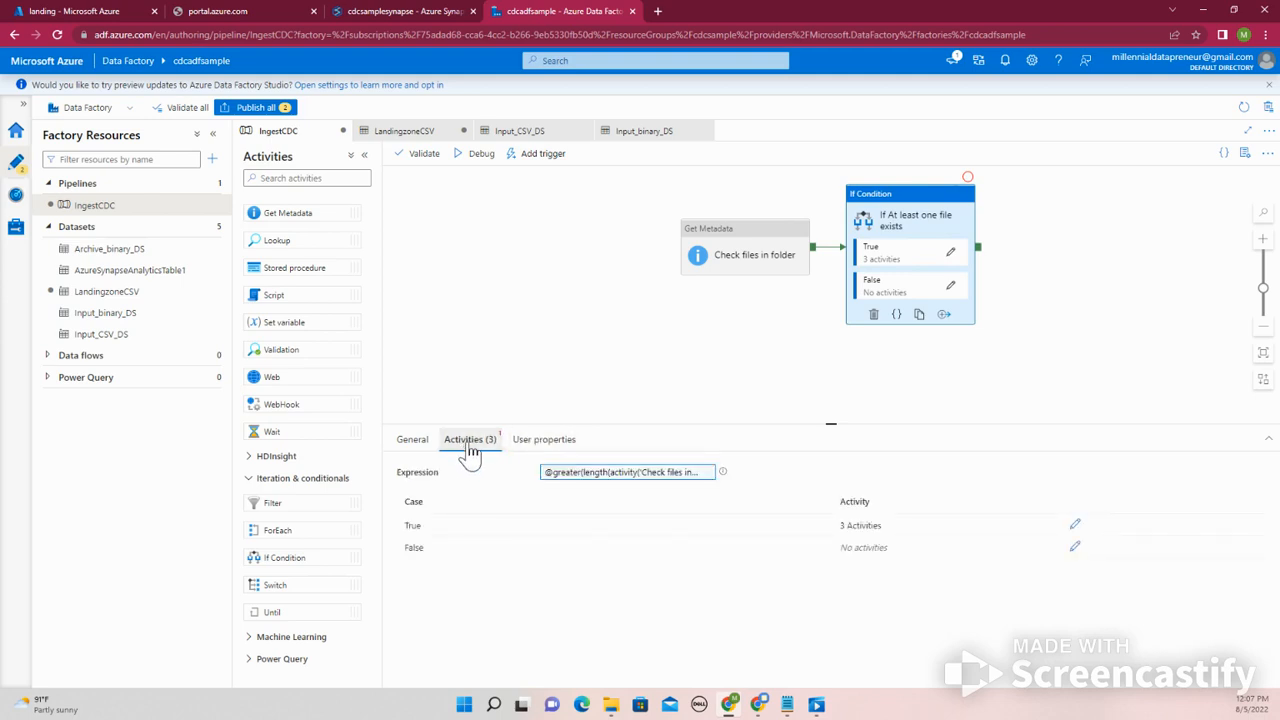
{"action": "left_click", "coordinate": [412, 440]}
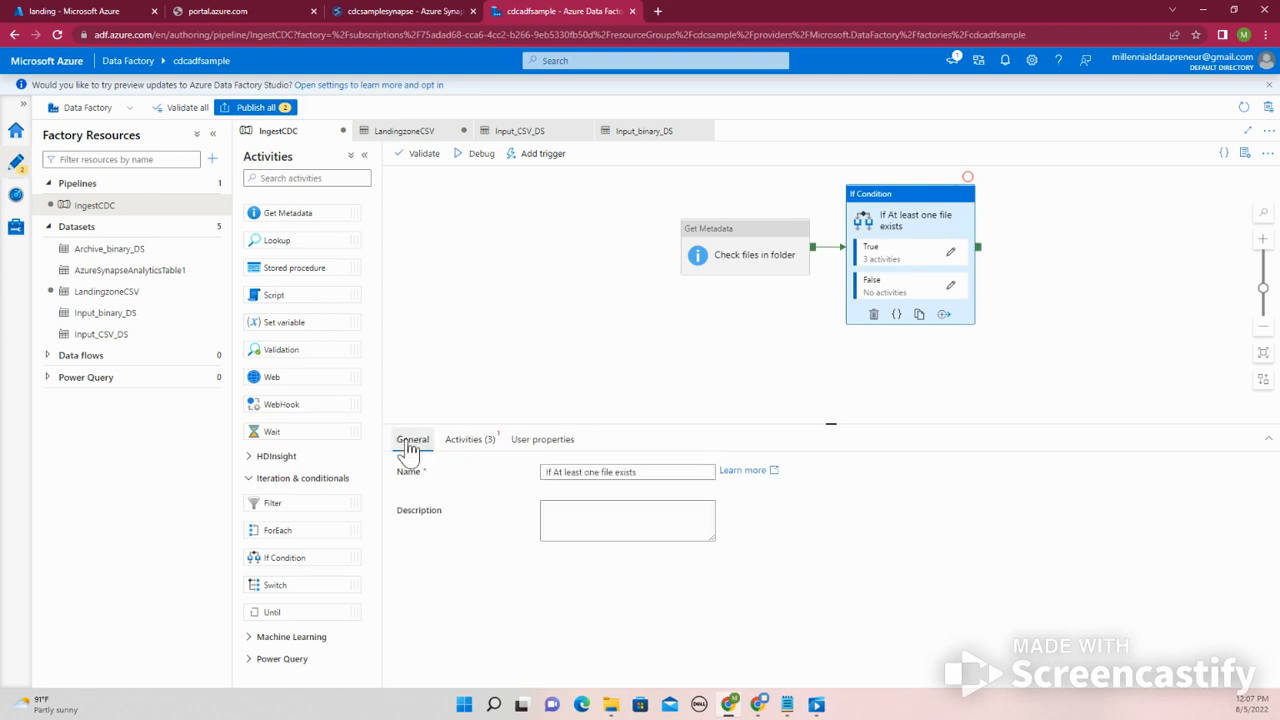
{"action": "left_click", "coordinate": [460, 450]}
{"action": "left_click", "coordinate": [514, 380]}
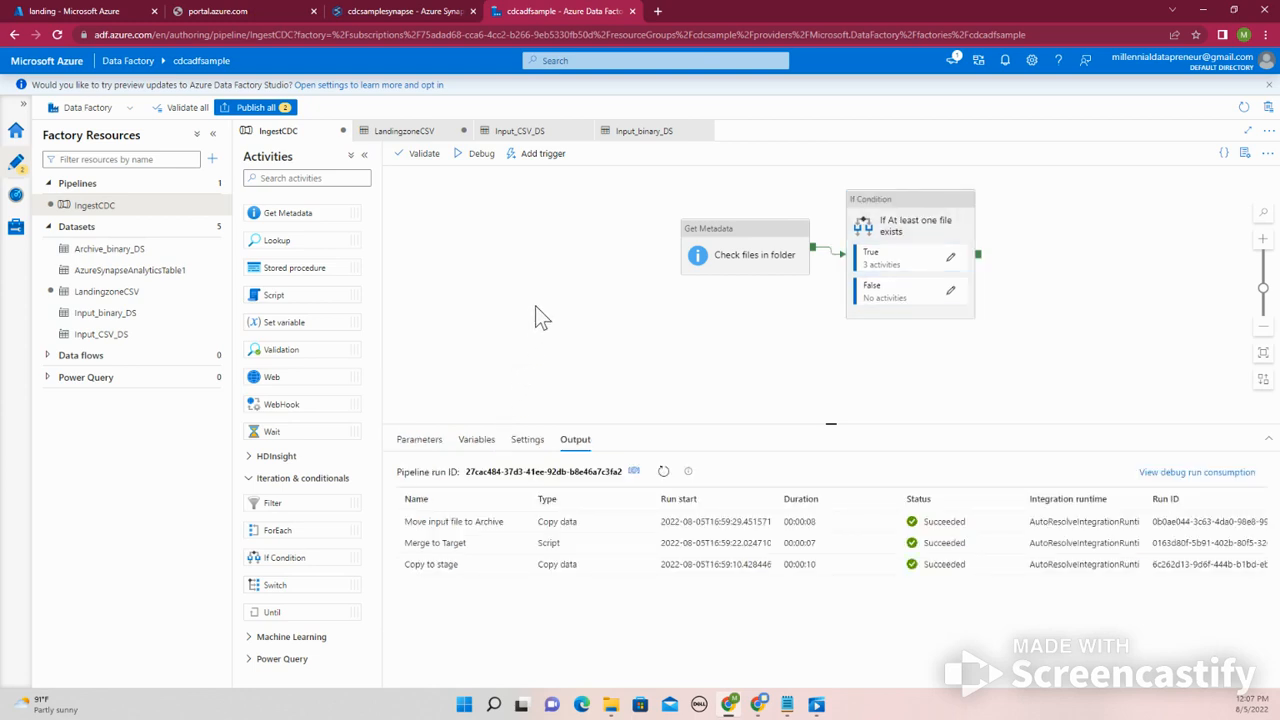
- Validate the IngestCDC pipeline and check the contents of the landing container's input/Employee folder
{"action": "left_click", "coordinate": [421, 155]}
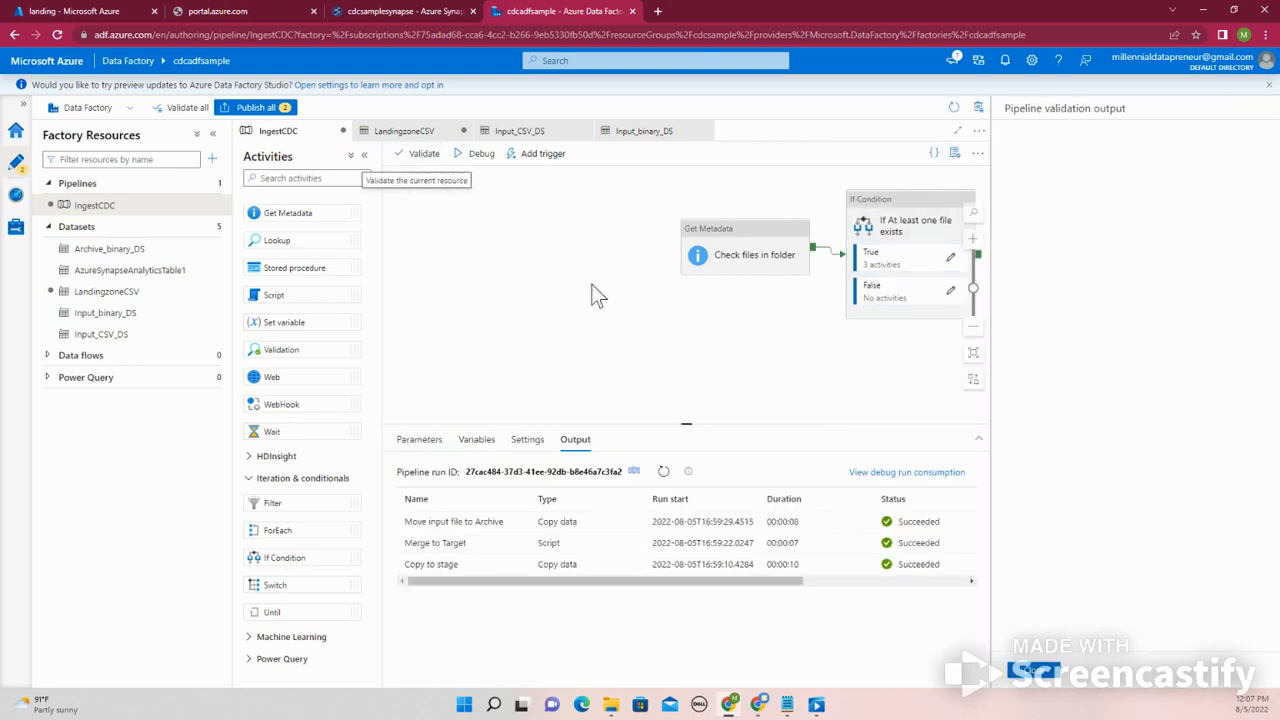
{"action": "left_click", "coordinate": [1038, 673]}
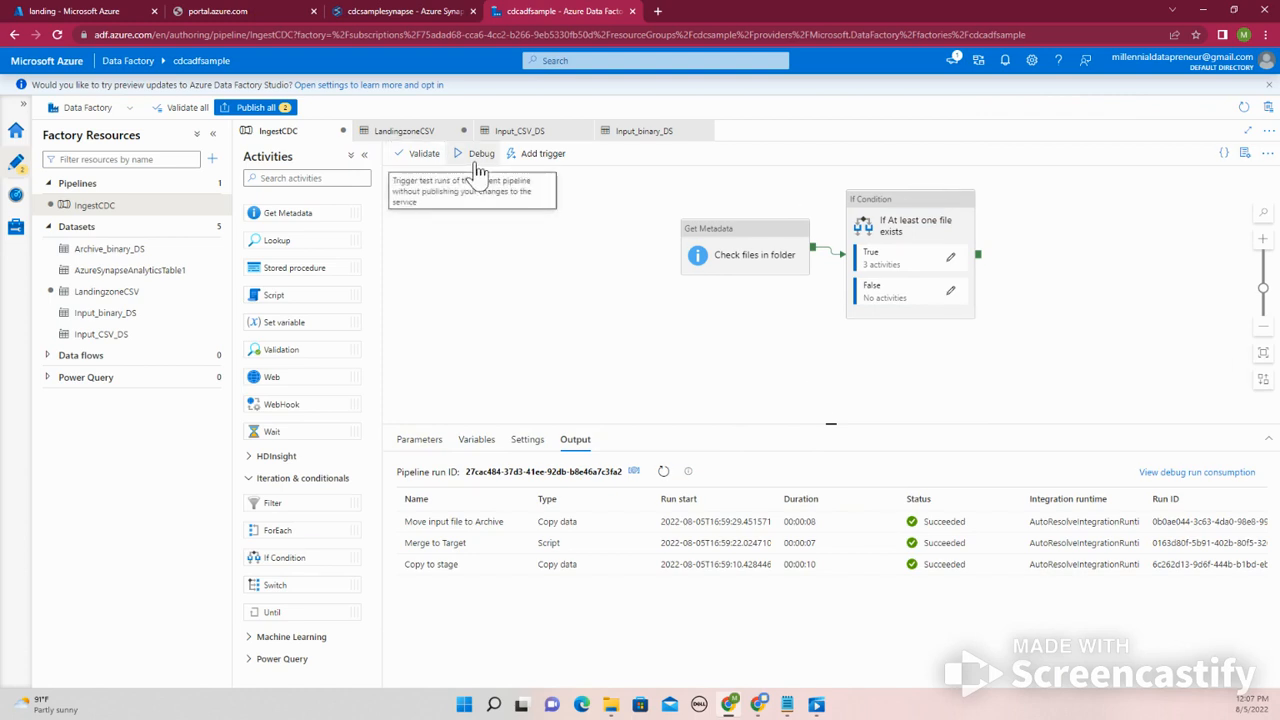
{"action": "left_click", "coordinate": [108, 12]}
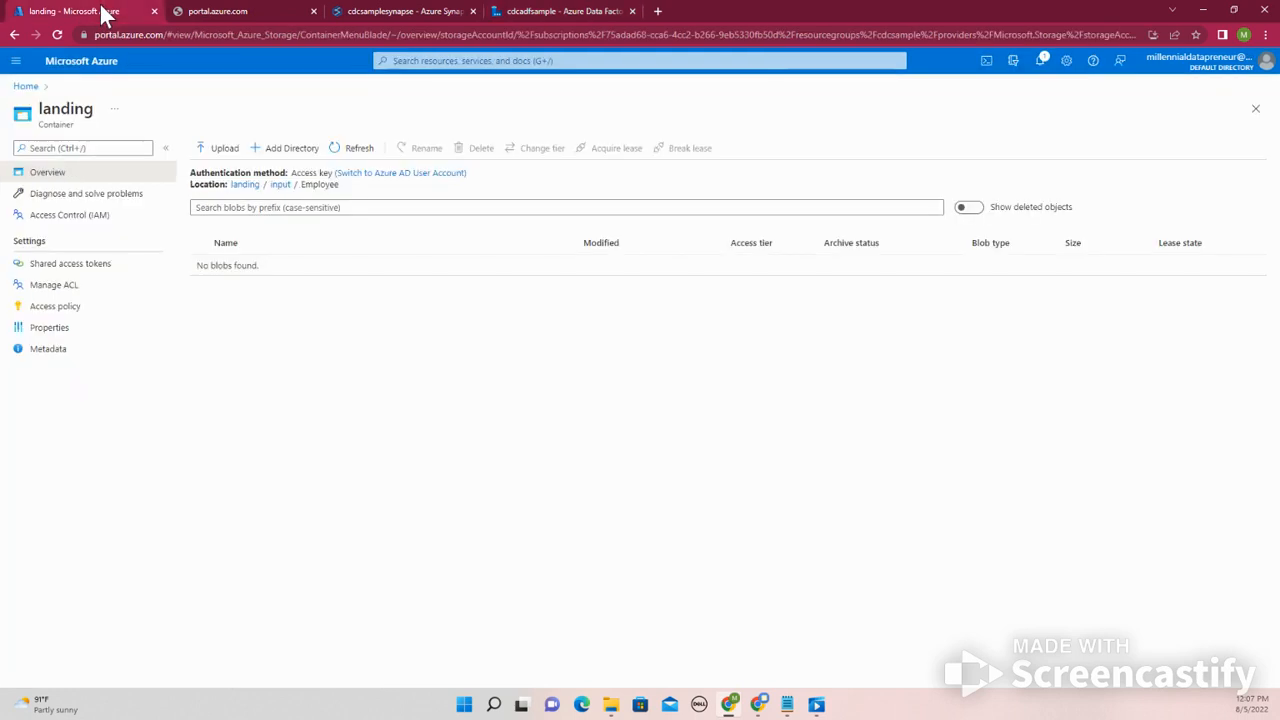
{"action": "left_click", "coordinate": [365, 11]}
{"action": "left_click", "coordinate": [557, 11]}
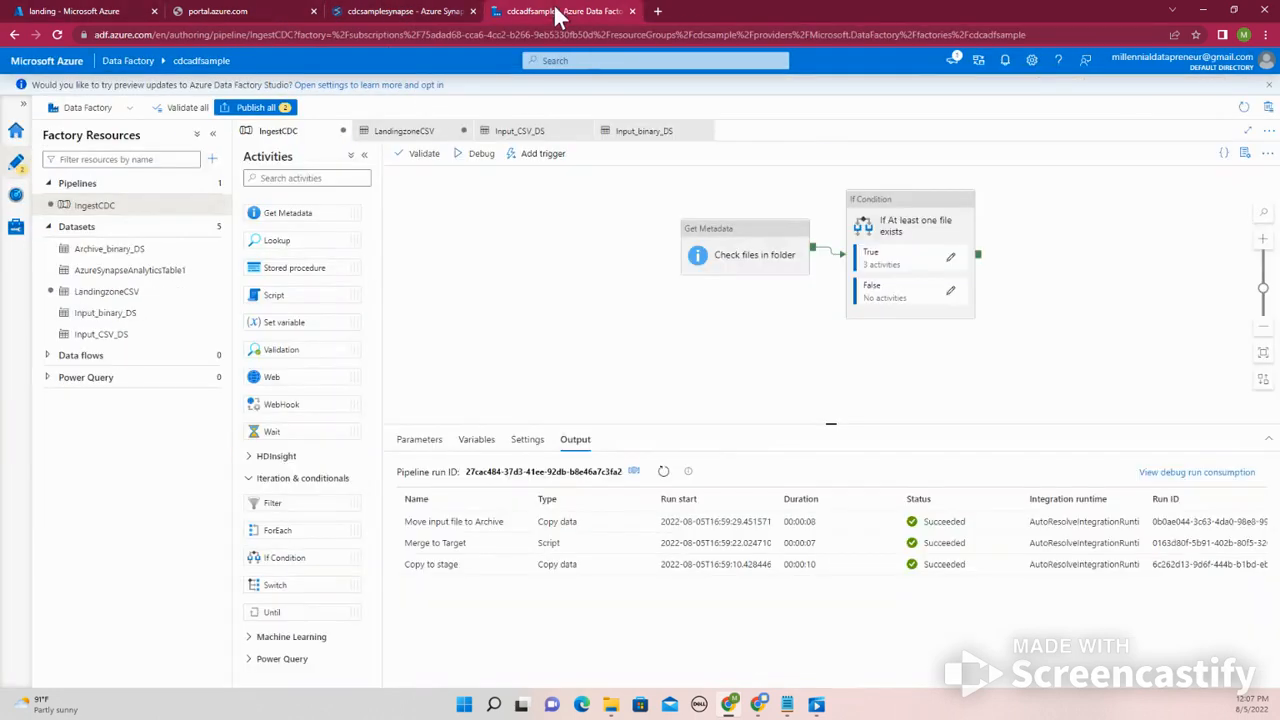
- Start a debug run of the IngestCDC pipeline and refresh its run output
{"action": "left_click", "coordinate": [477, 160]}
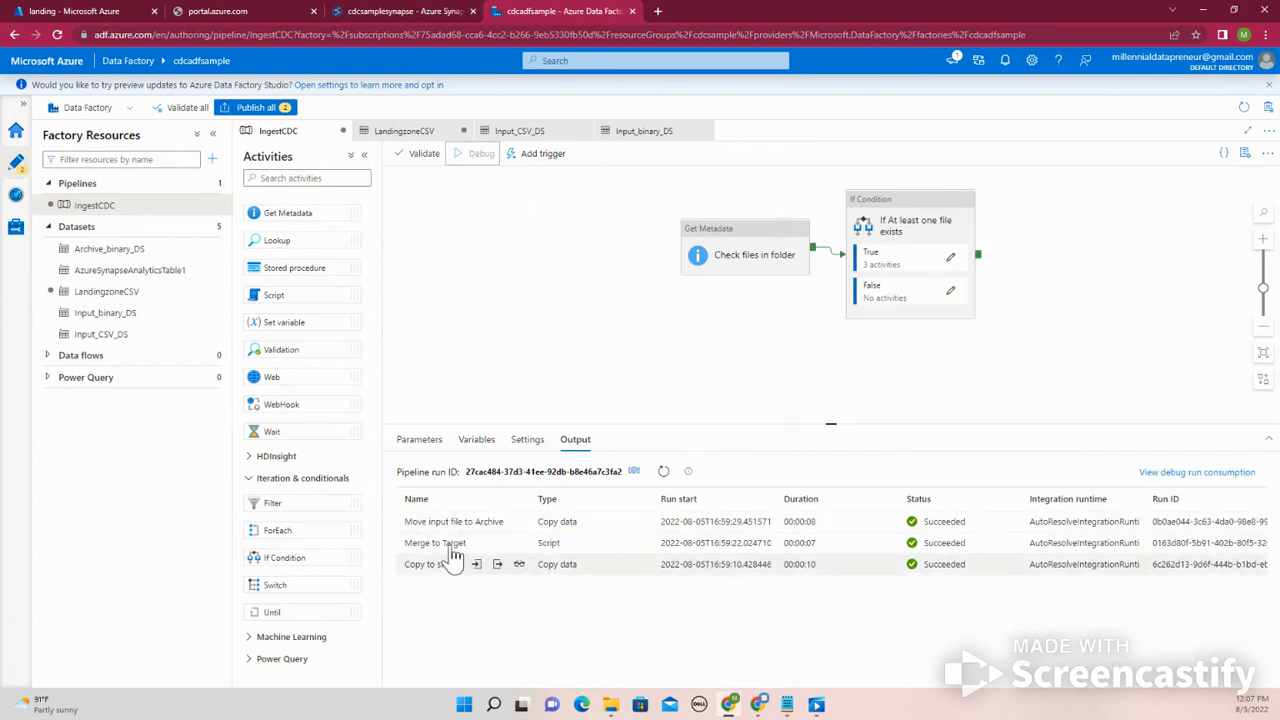
{"action": "left_click", "coordinate": [663, 474]}
{"action": "left_click", "coordinate": [663, 472]}
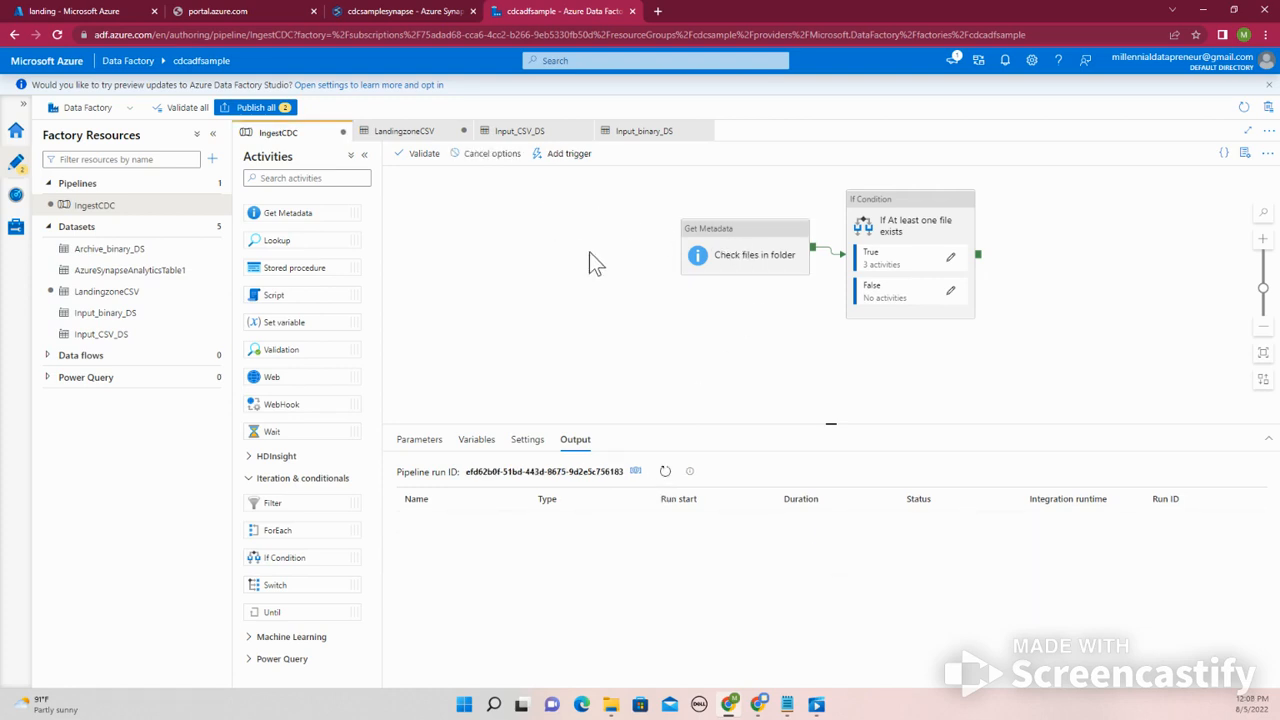
{"action": "left_click", "coordinate": [665, 471]}
{"action": "left_click", "coordinate": [665, 471]}
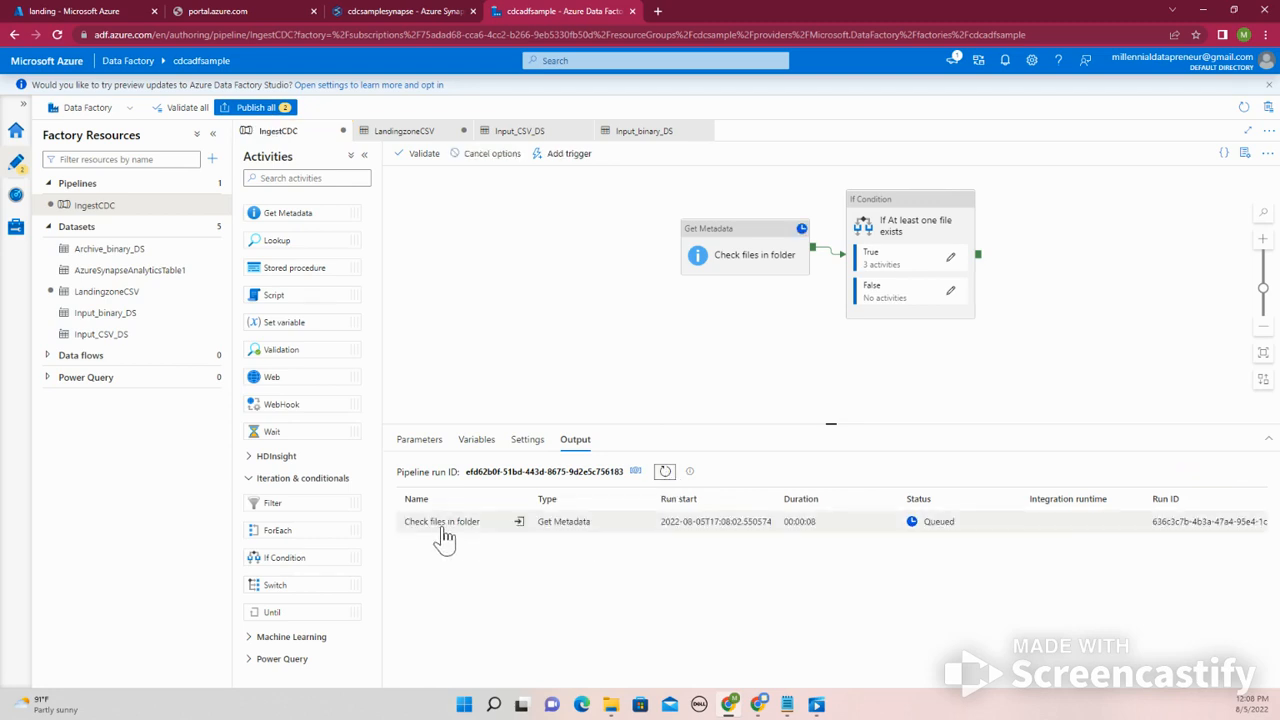
- View the run input of the Check files in folder activity, close it and refresh the run status
{"action": "left_click", "coordinate": [520, 527]}
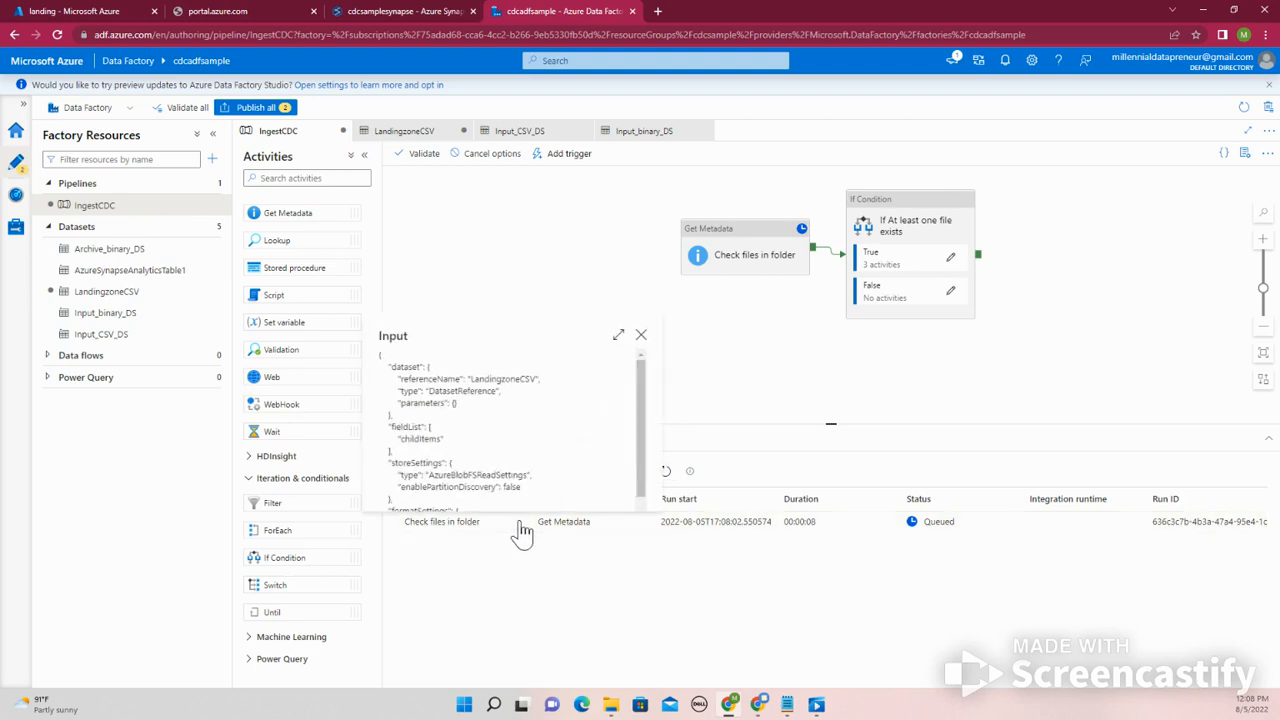
{"action": "left_click", "coordinate": [636, 334]}
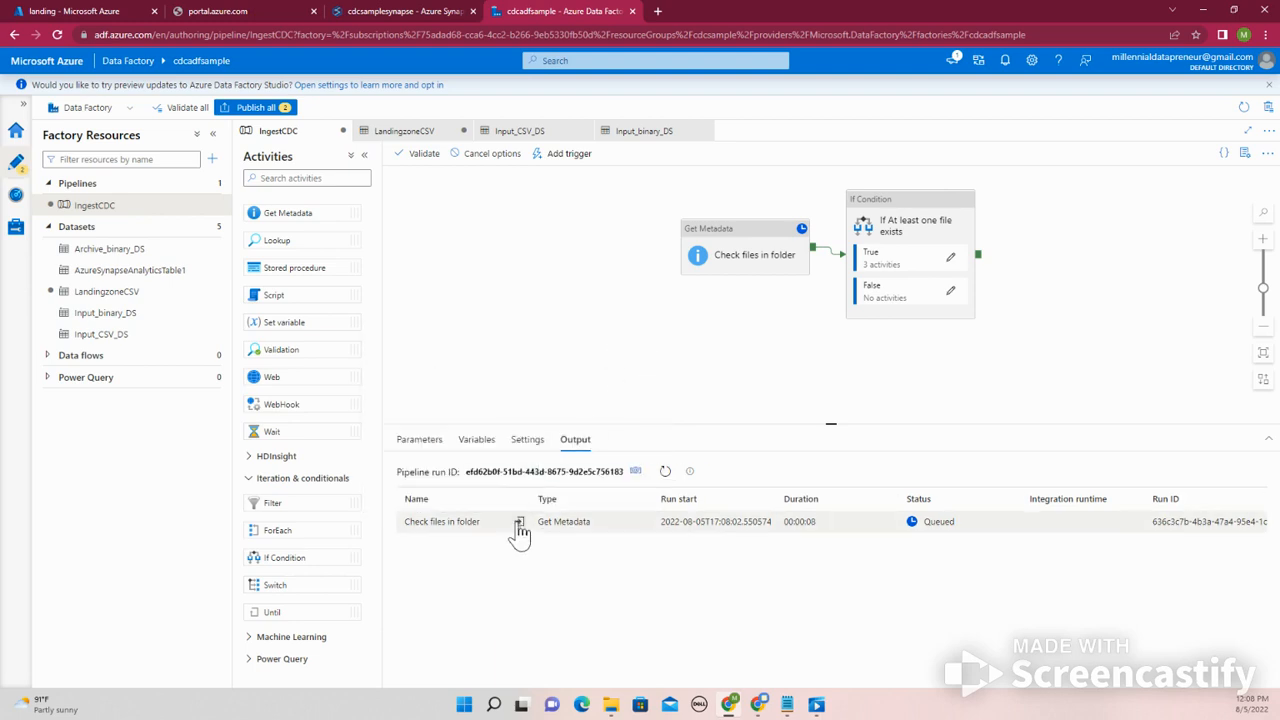
{"action": "left_click", "coordinate": [665, 471]}
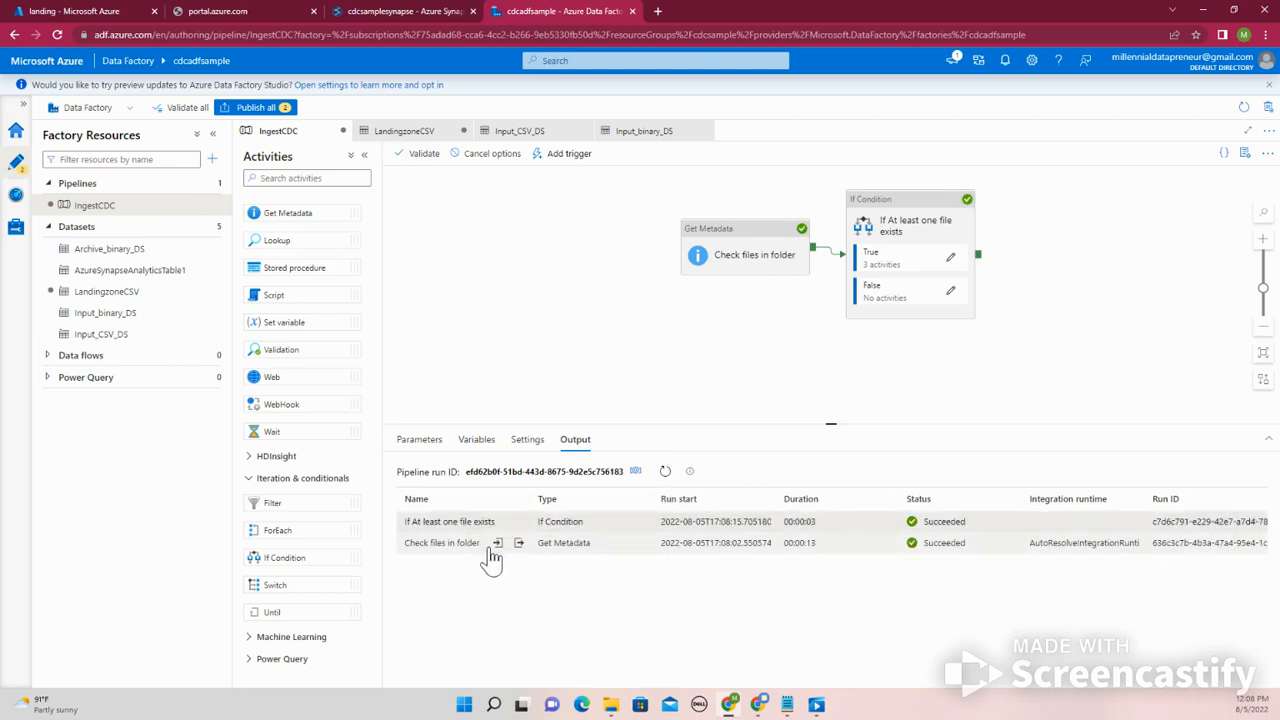
- Examine the childItems value in the Check files in folder activity's run output
{"action": "left_click", "coordinate": [521, 545]}
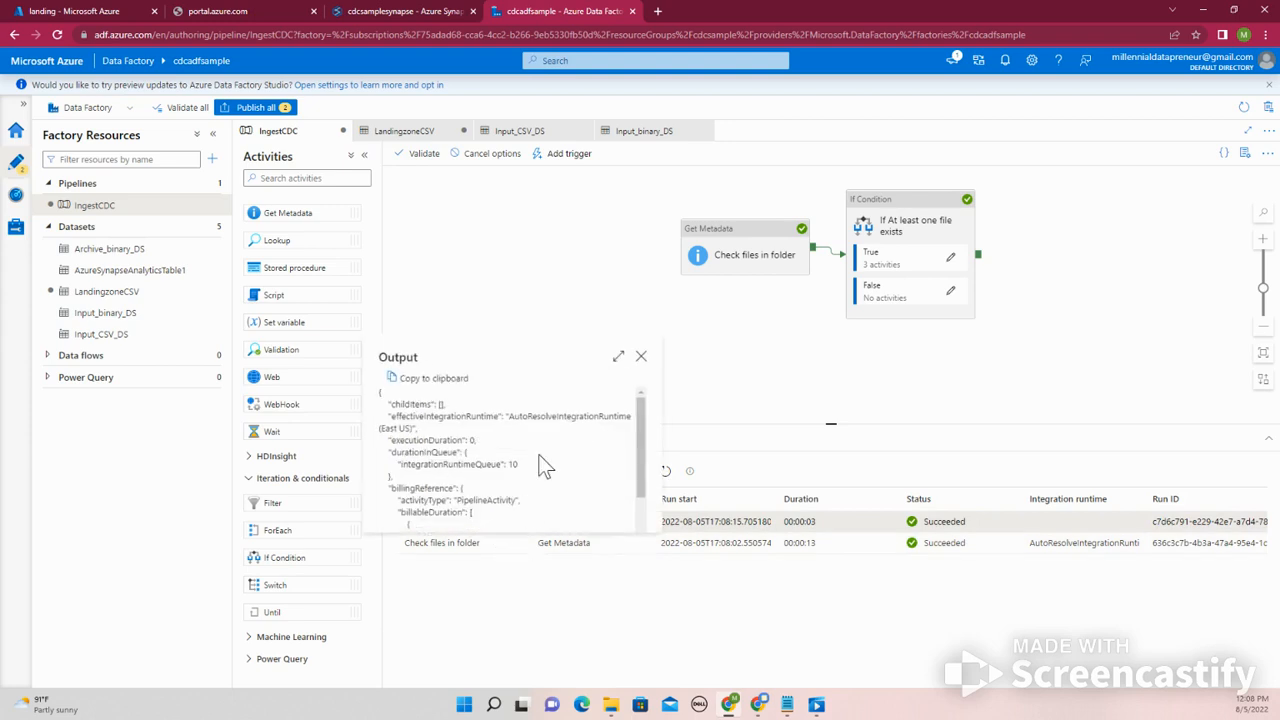
{"action": "scroll", "coordinate": [543, 468], "scroll_direction": "down", "scroll_amount": 2}
{"action": "scroll", "coordinate": [548, 475], "scroll_direction": "up", "scroll_amount": 2}
{"action": "scroll", "coordinate": [641, 464], "scroll_direction": "down", "scroll_amount": 2}
{"action": "scroll", "coordinate": [531, 437], "scroll_direction": "up", "scroll_amount": 2}
{"action": "mouse_move", "coordinate": [432, 405]}
{"action": "left_mouse_down"}
{"action": "mouse_move", "coordinate": [388, 405]}
{"action": "mouse_move", "coordinate": [443, 405]}
{"action": "left_mouse_up"}
{"action": "scroll", "coordinate": [460, 470], "scroll_direction": "down", "scroll_amount": 2}
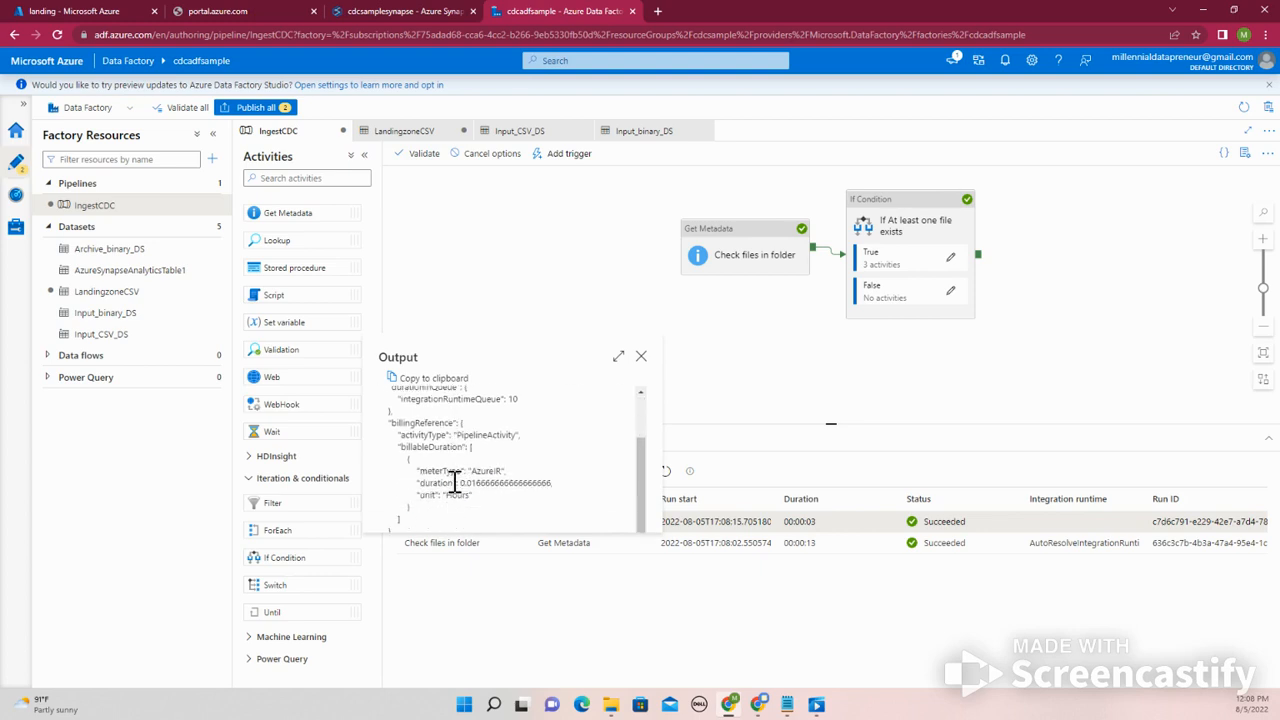
{"action": "scroll", "coordinate": [452, 480], "scroll_direction": "up", "scroll_amount": 2}
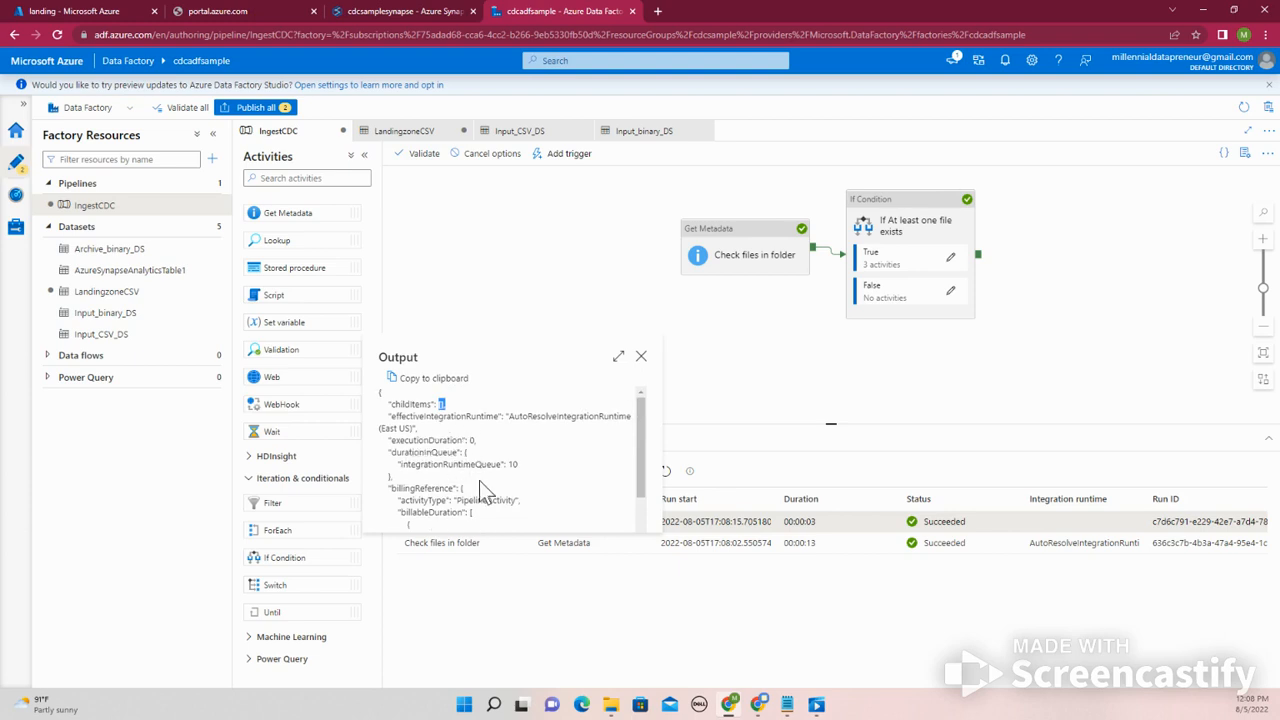
{"action": "scroll", "coordinate": [477, 492], "scroll_direction": "down", "scroll_amount": 2}
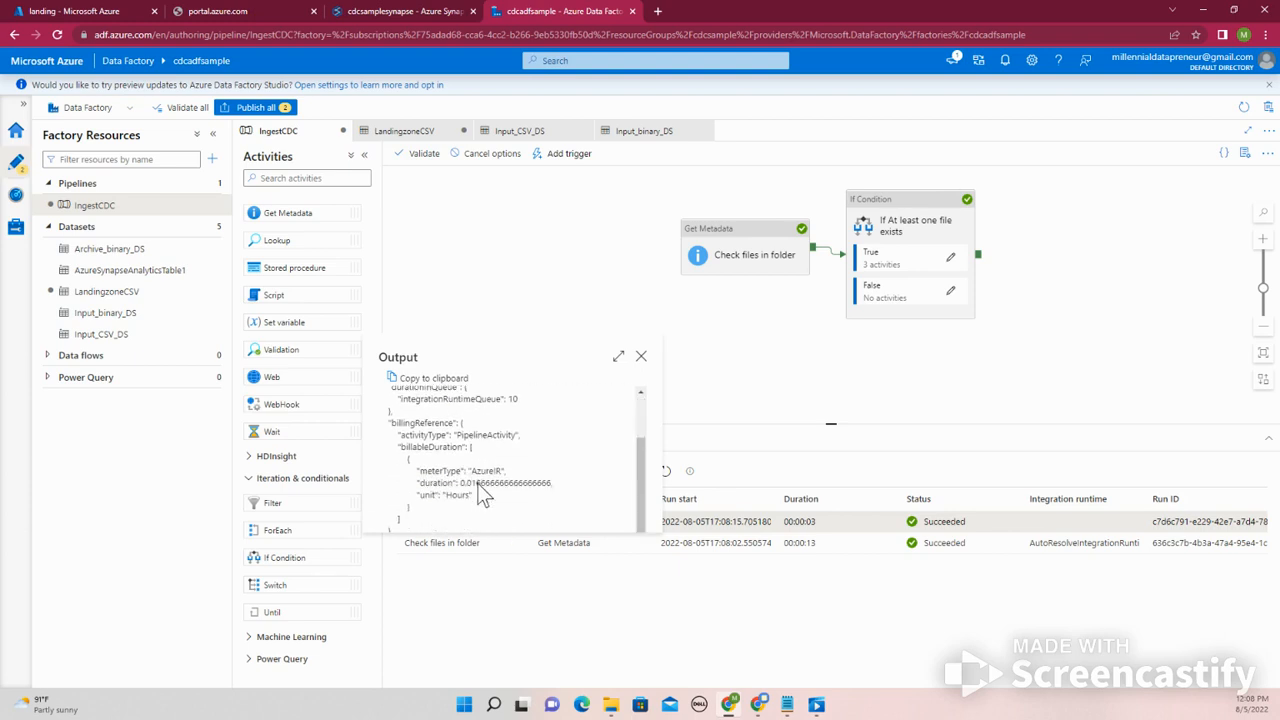
{"action": "left_click", "coordinate": [641, 359]}
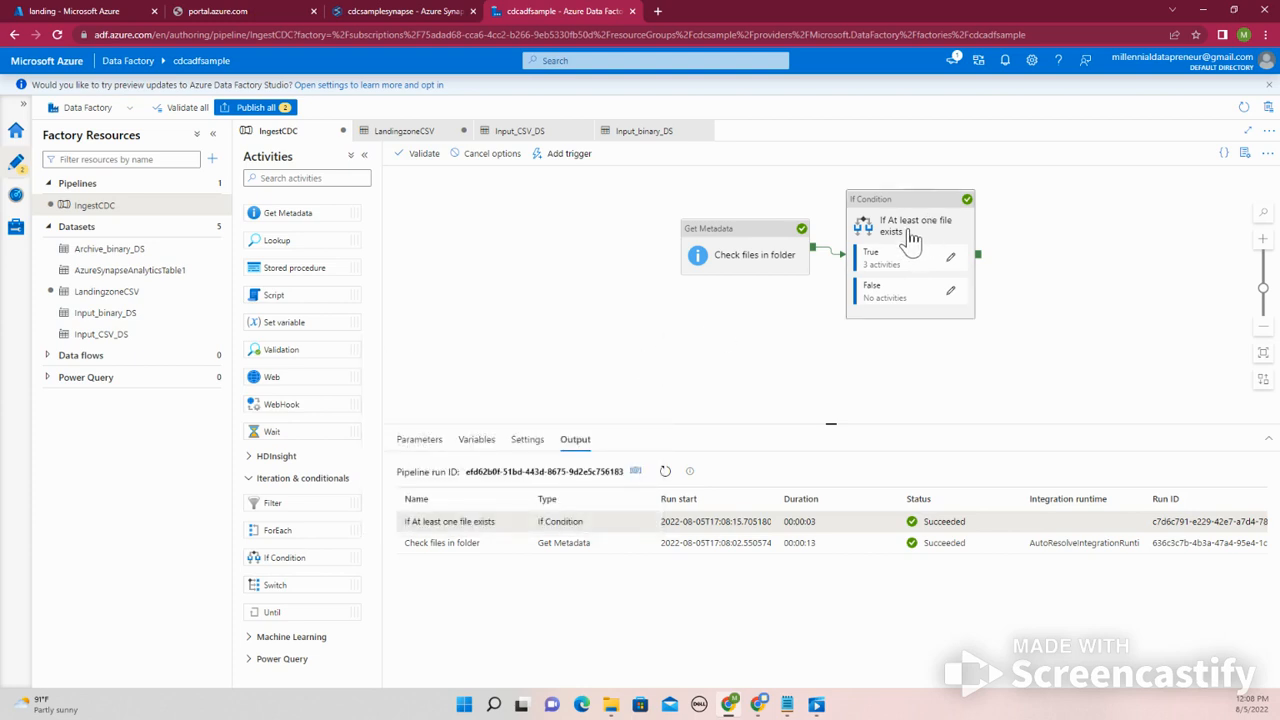
- Review the run input of the Check files in folder activity and the childItems entry in its run output
{"action": "mouse_move", "coordinate": [503, 553]}
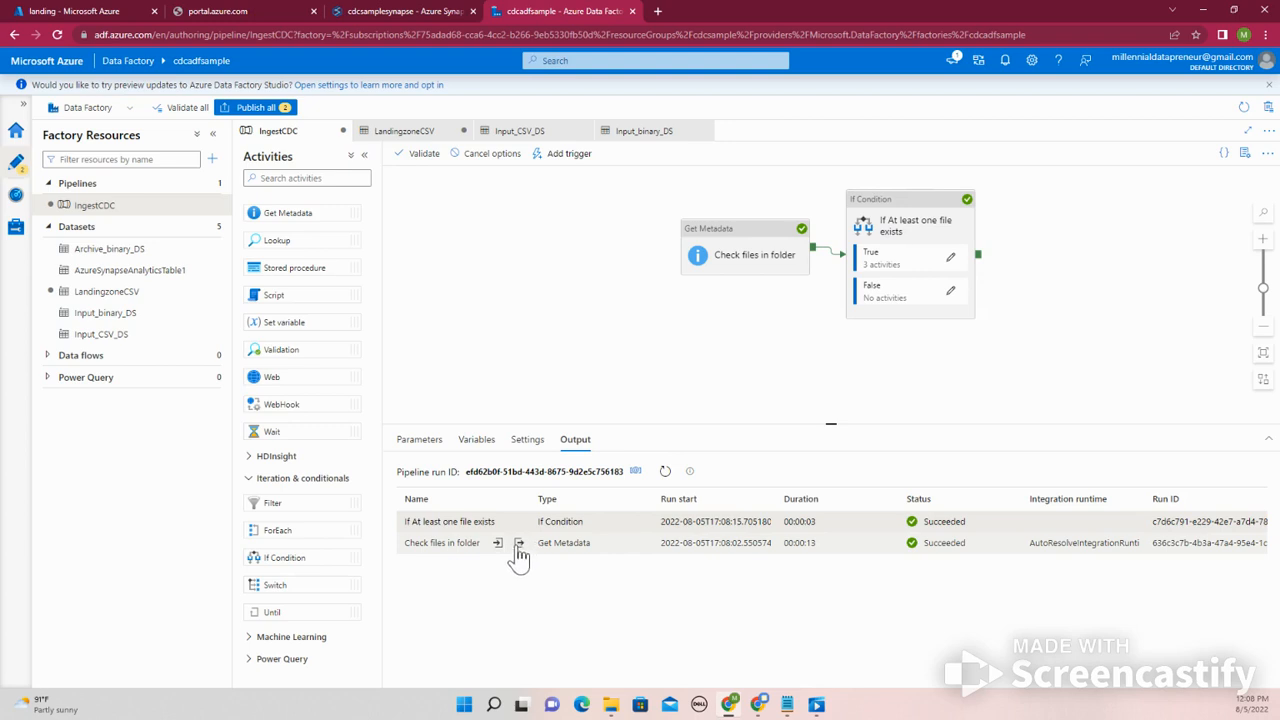
{"action": "left_click", "coordinate": [498, 543]}
{"action": "scroll", "coordinate": [514, 488], "scroll_direction": "down", "scroll_amount": 3}
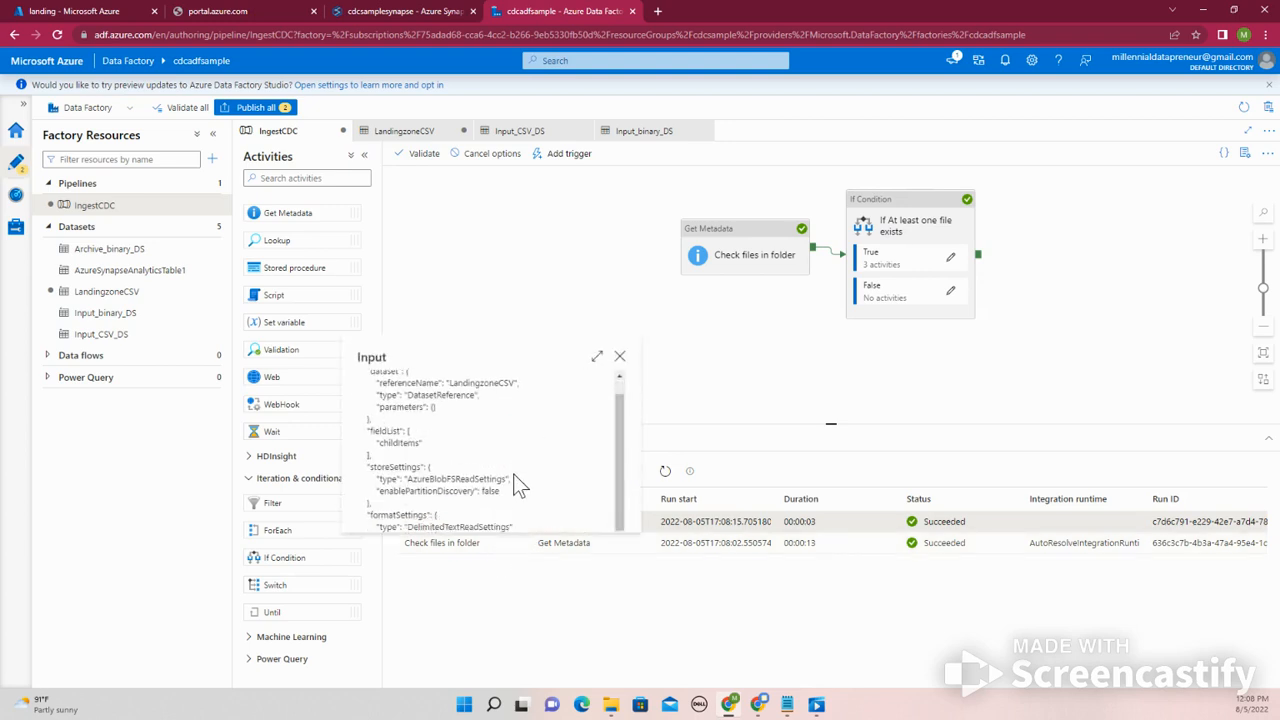
{"action": "left_click", "coordinate": [620, 359]}
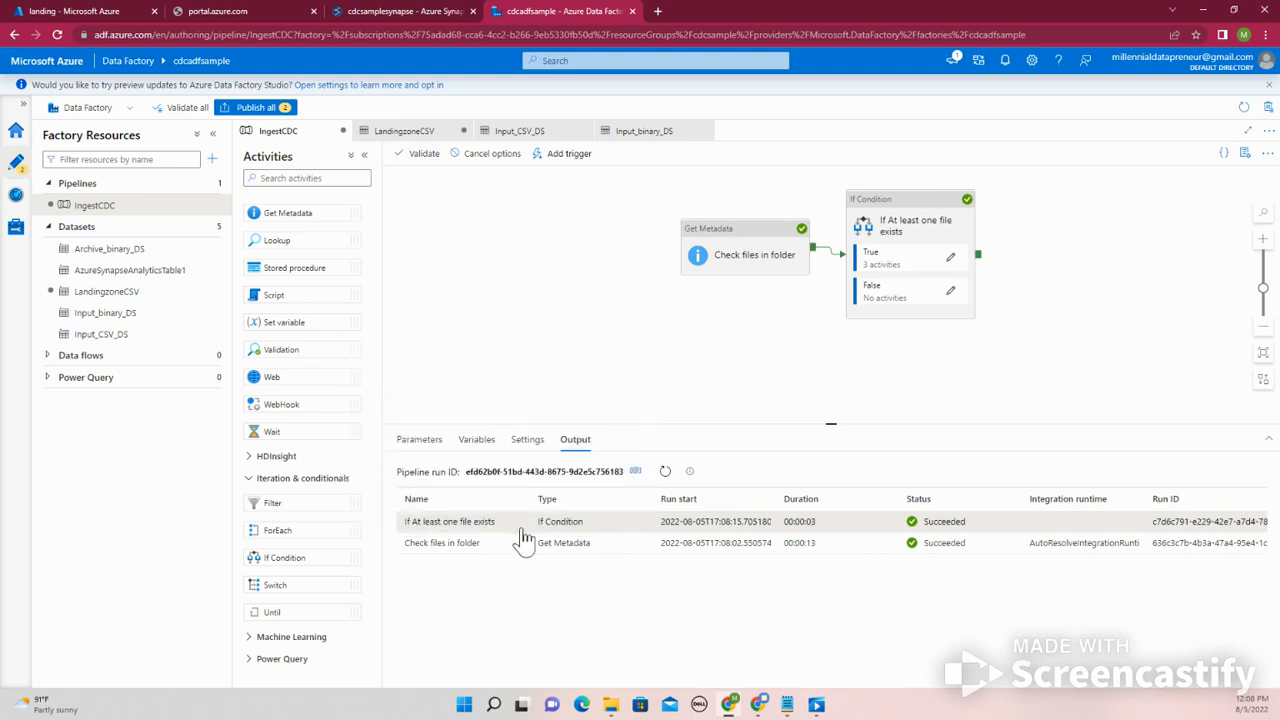
{"action": "left_click", "coordinate": [518, 543]}
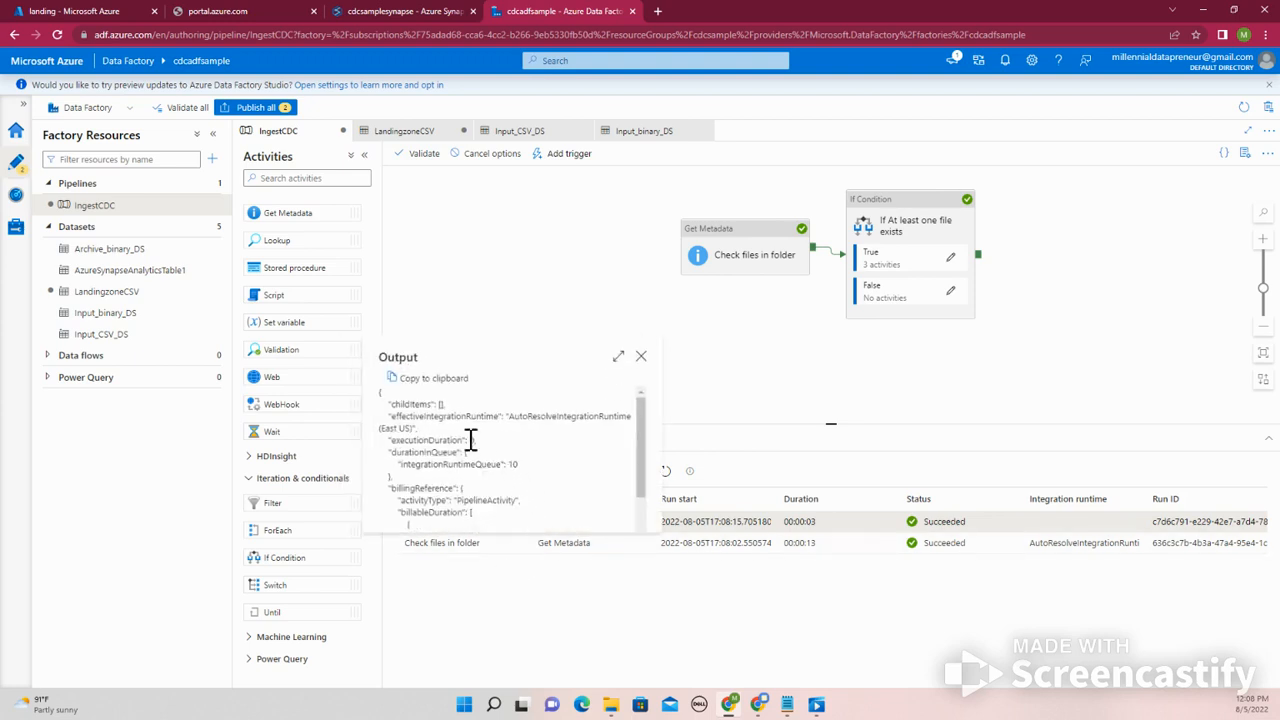
{"action": "left_click_drag", "start_coordinate": [442, 404], "coordinate": [372, 402]}
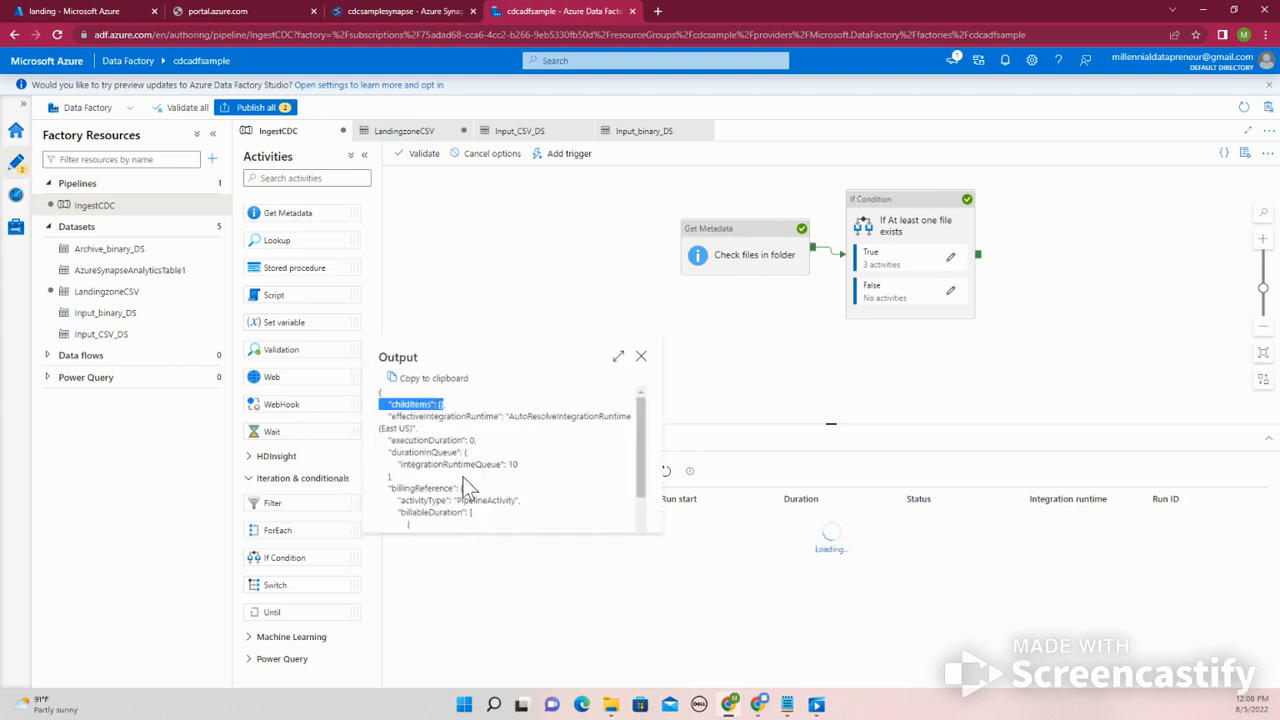
{"action": "scroll", "coordinate": [461, 470], "scroll_direction": "down", "scroll_amount": 2}
{"action": "scroll", "coordinate": [470, 490], "scroll_direction": "up", "scroll_amount": 2}
{"action": "left_click", "coordinate": [640, 358]}
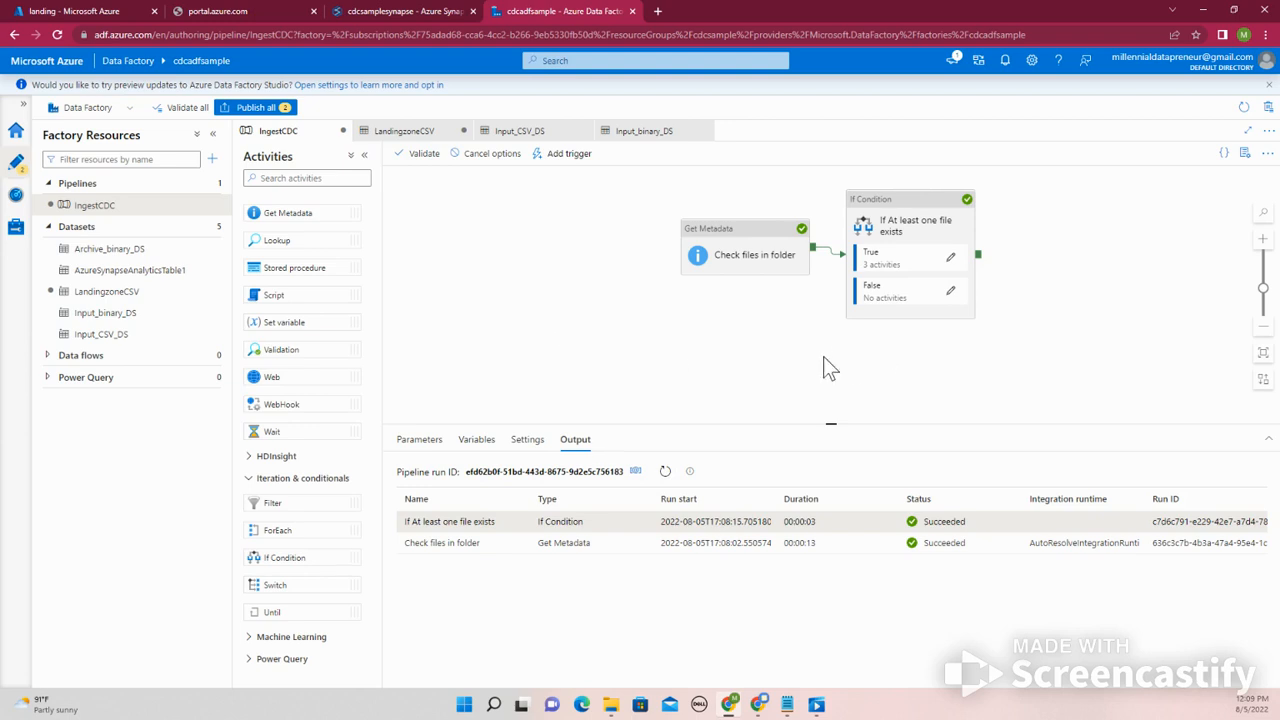
- Upload Employee_iNCR_load.csv to the input/Employee folder of the landing container
{"action": "left_click", "coordinate": [117, 12]}
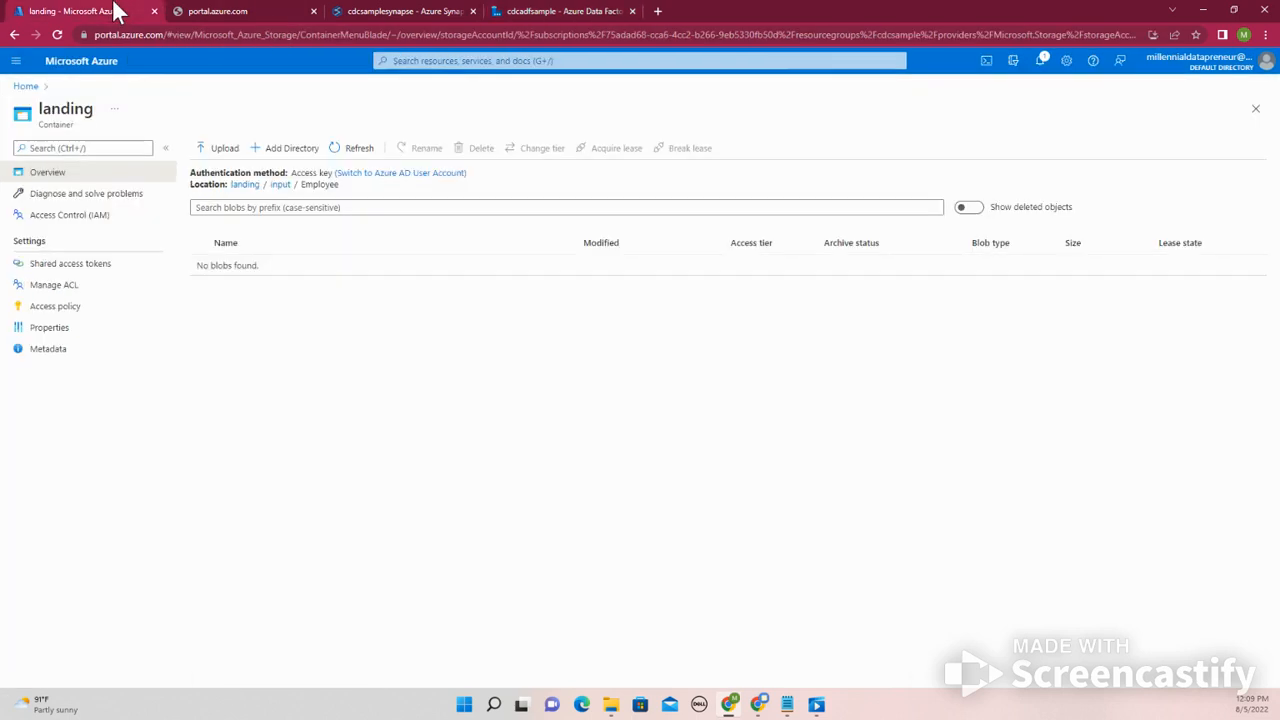
{"action": "left_click", "coordinate": [224, 150]}
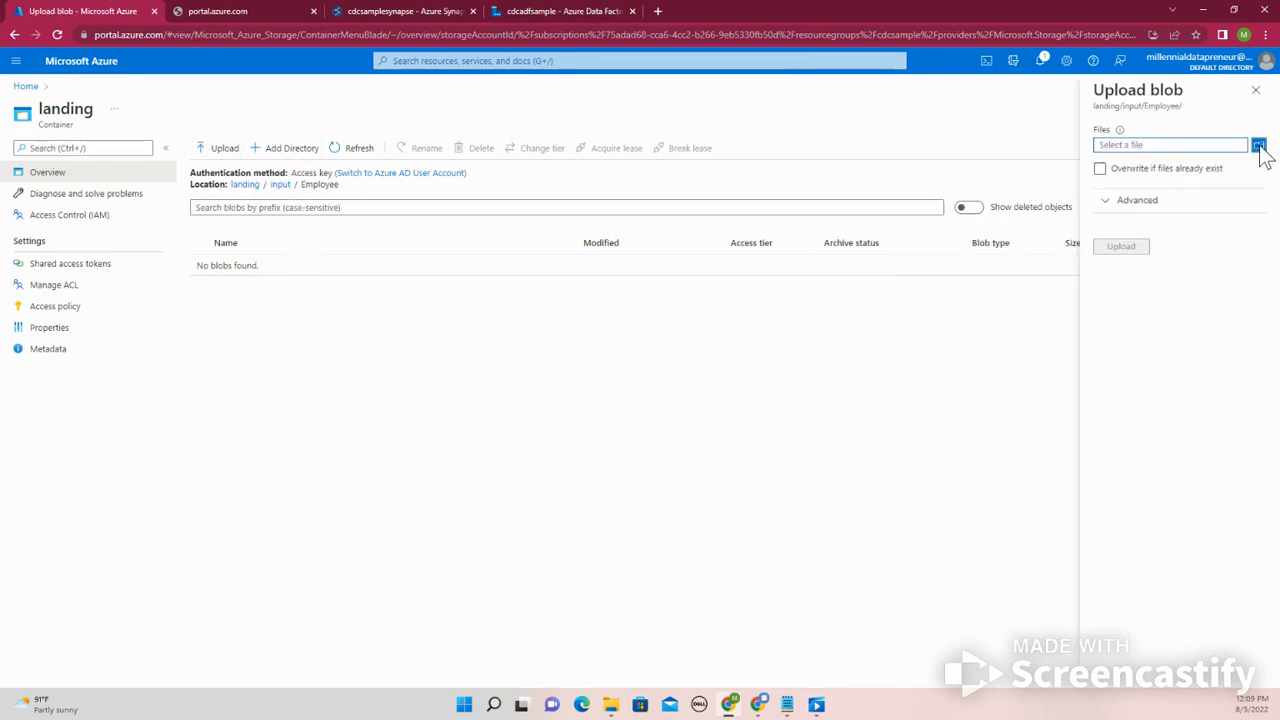
{"action": "left_click", "coordinate": [1258, 145]}
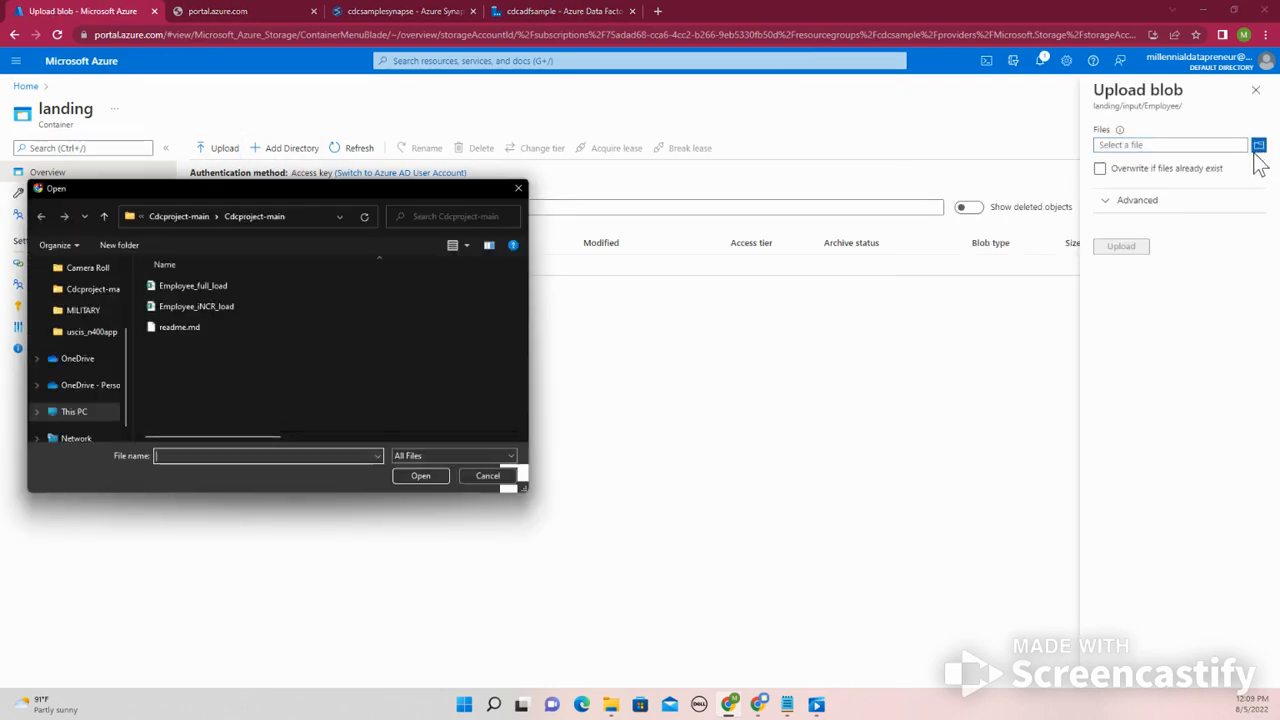
{"action": "left_click", "coordinate": [219, 306]}
{"action": "left_click", "coordinate": [418, 476]}
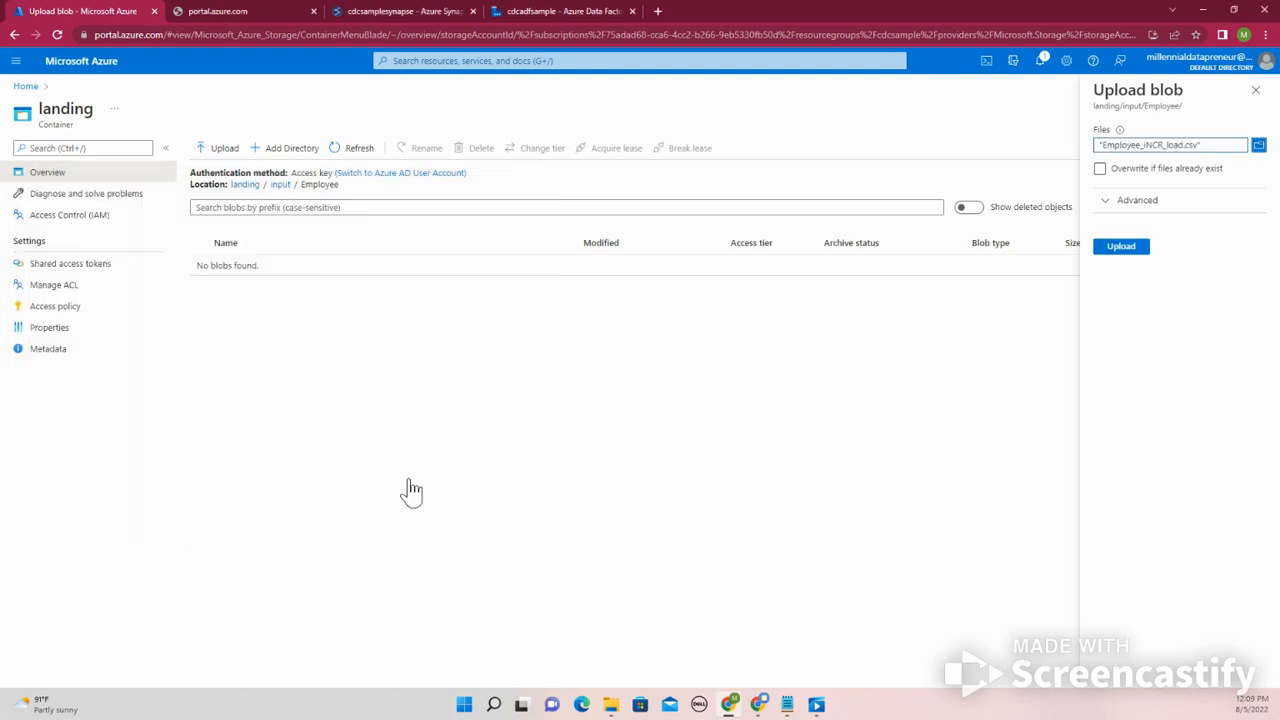
{"action": "left_click", "coordinate": [1126, 247]}
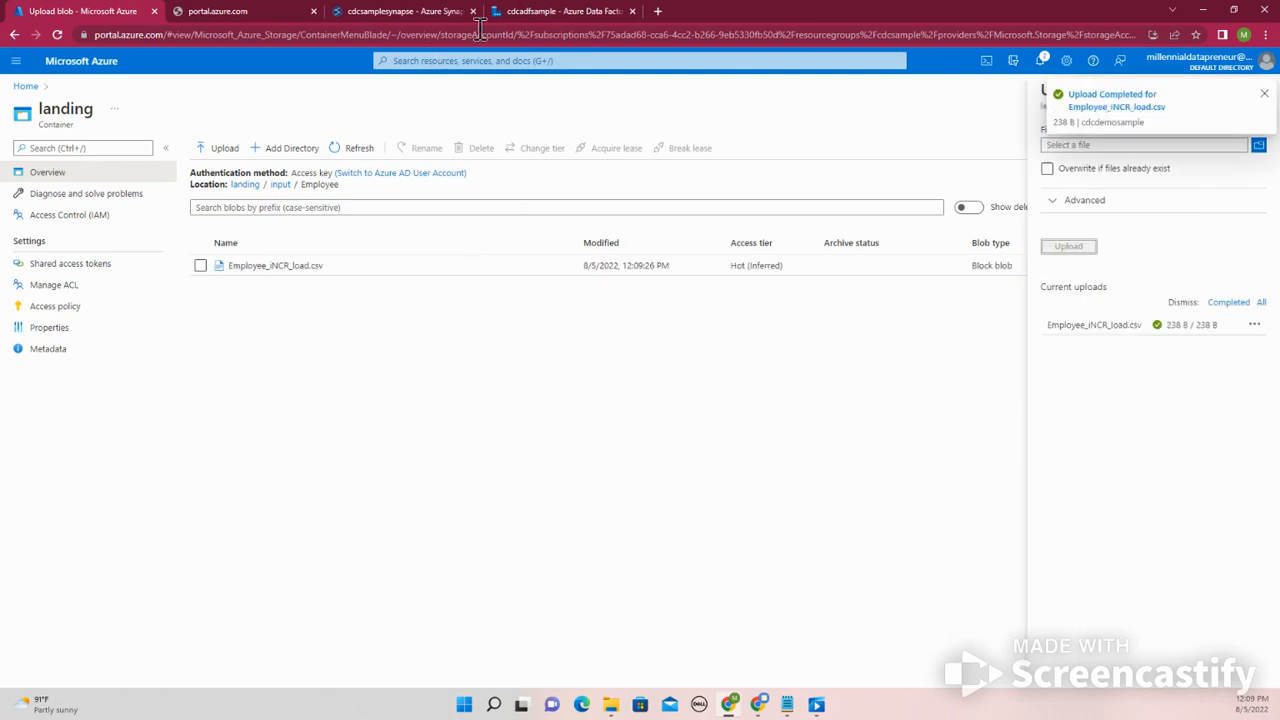
- Return to the IngestCDC pipeline in Data Factory and refresh the existing debug run's output
{"action": "left_click", "coordinate": [560, 11]}
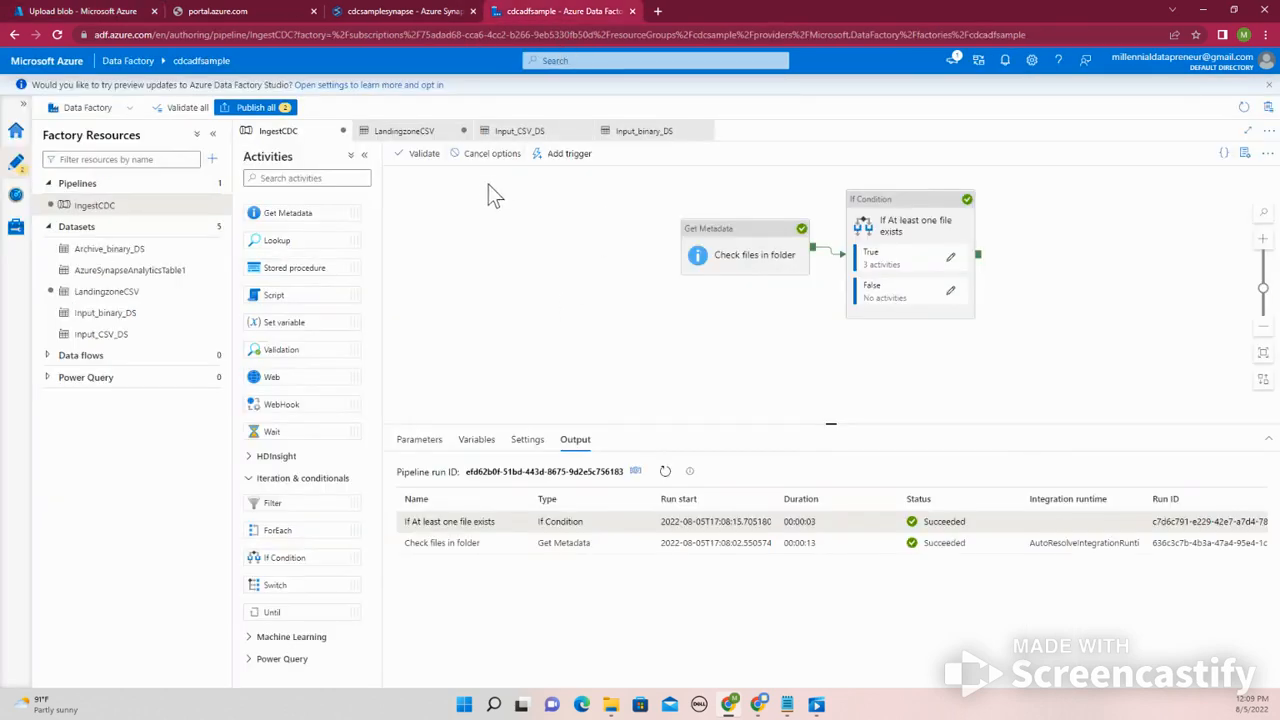
{"action": "left_click", "coordinate": [665, 473]}
{"action": "left_click", "coordinate": [665, 473]}
{"action": "left_click", "coordinate": [665, 473]}
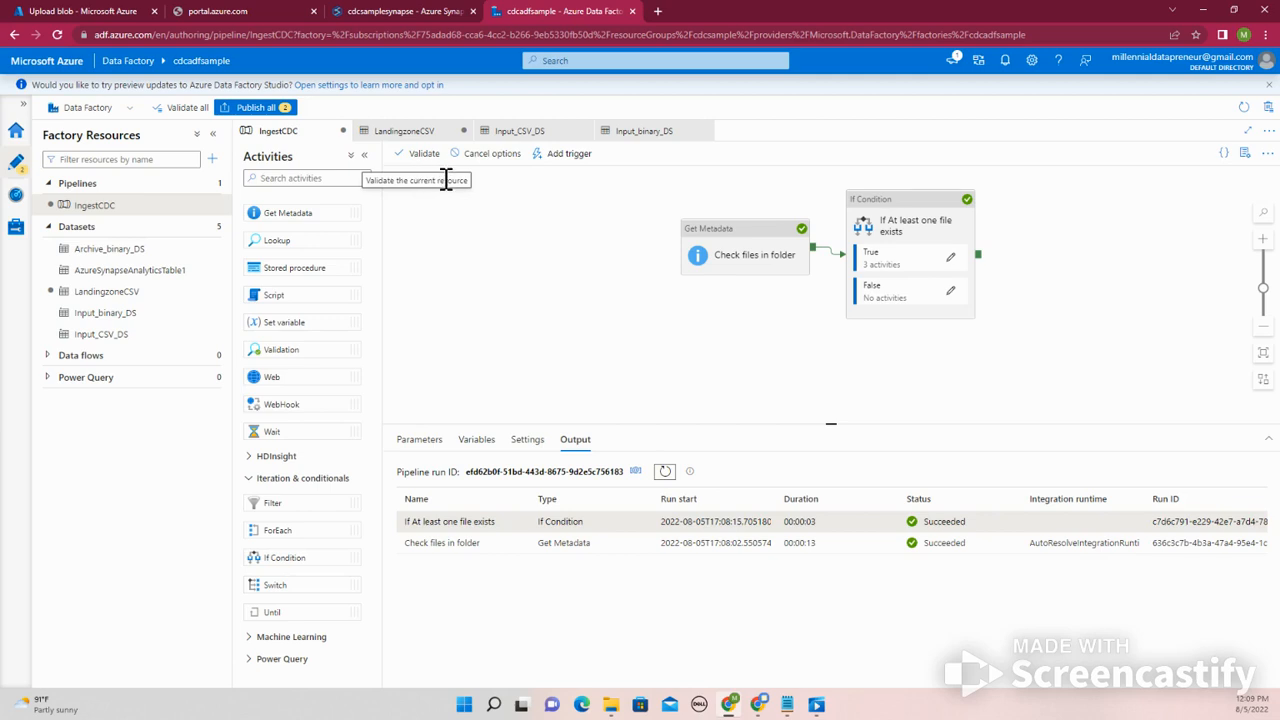
{"action": "left_click", "coordinate": [665, 471]}
{"action": "left_click", "coordinate": [665, 471]}
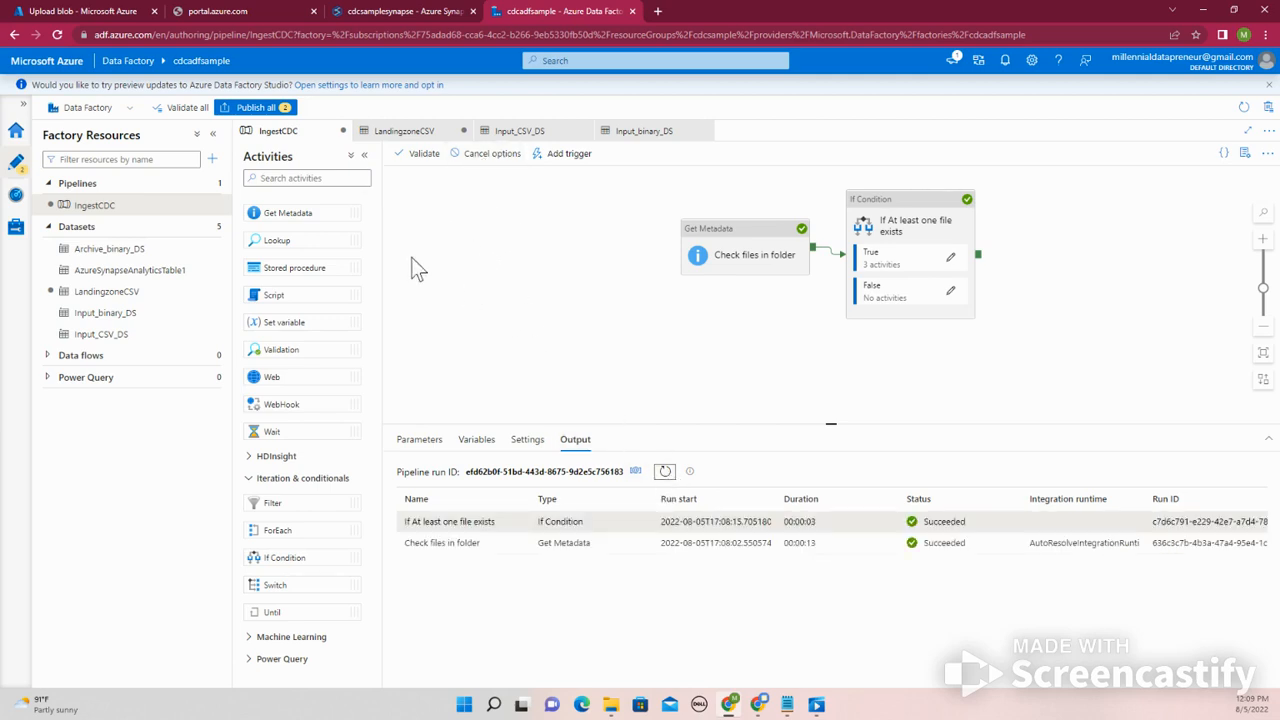
- Publish the pending changes to IngestCDC and LandingzoneCSV, and reload the data factory page
{"action": "left_click", "coordinate": [57, 33]}
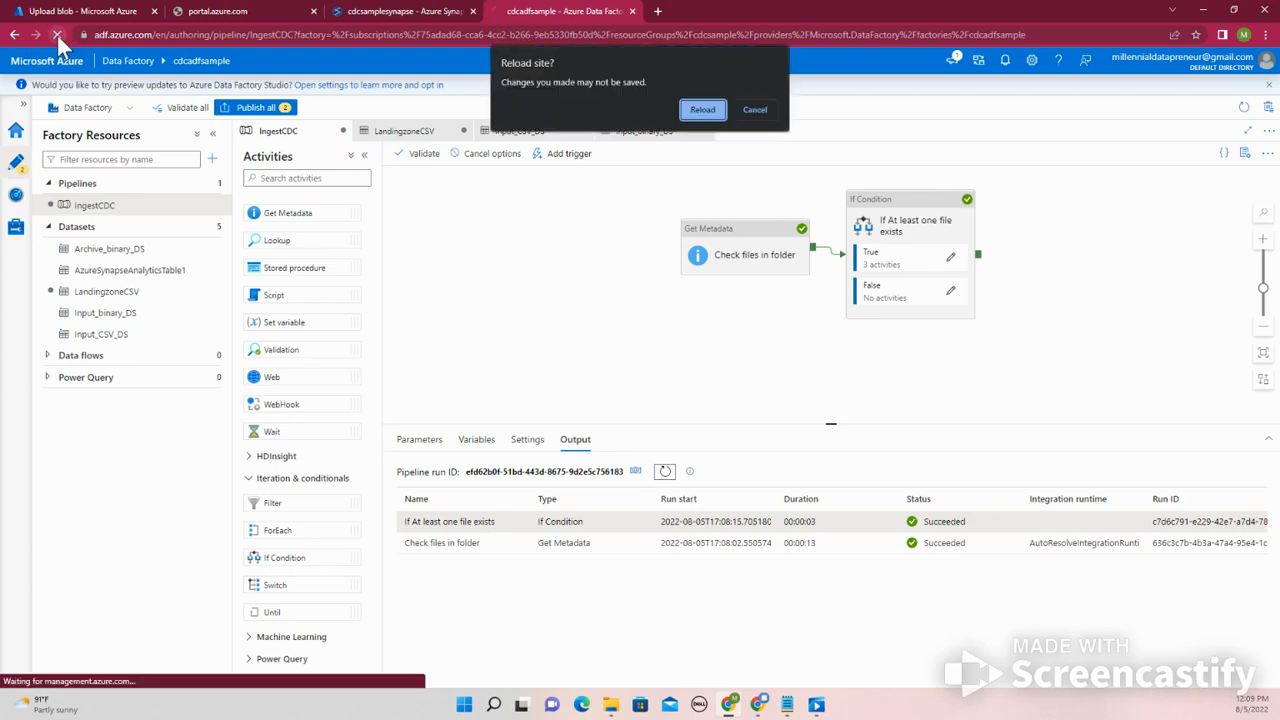
{"action": "left_click", "coordinate": [755, 111]}
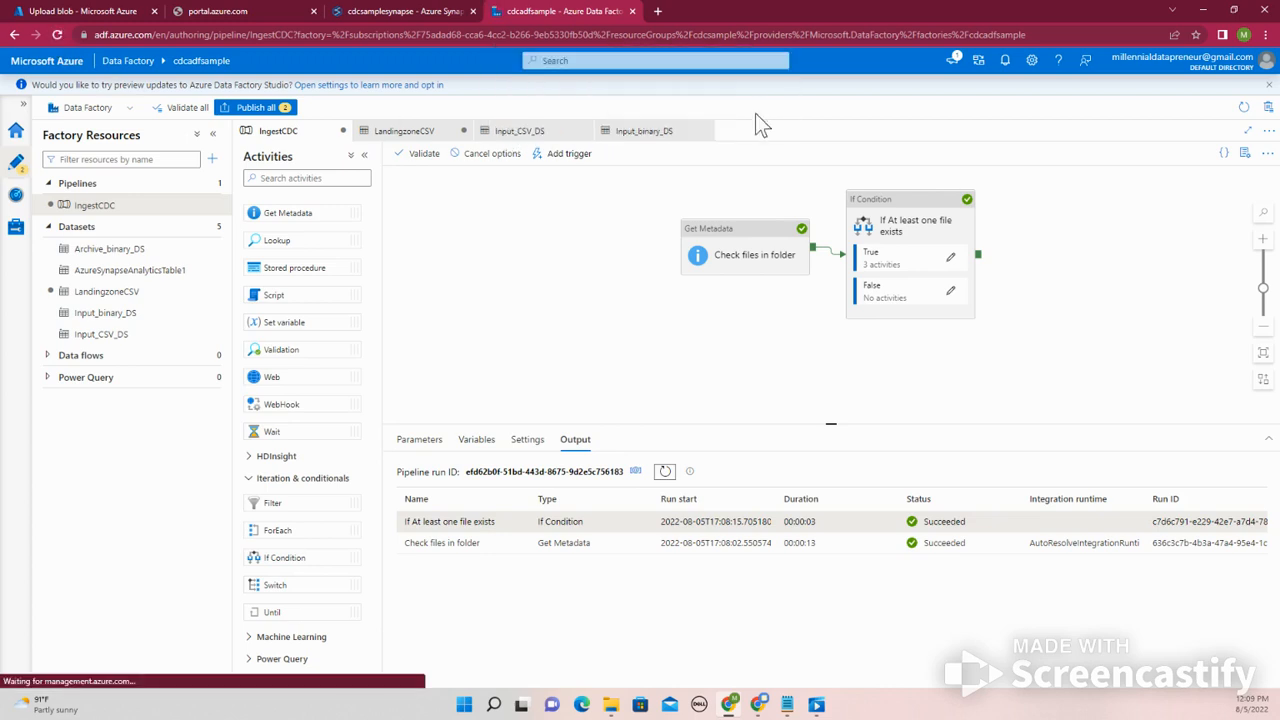
{"action": "left_click", "coordinate": [254, 110]}
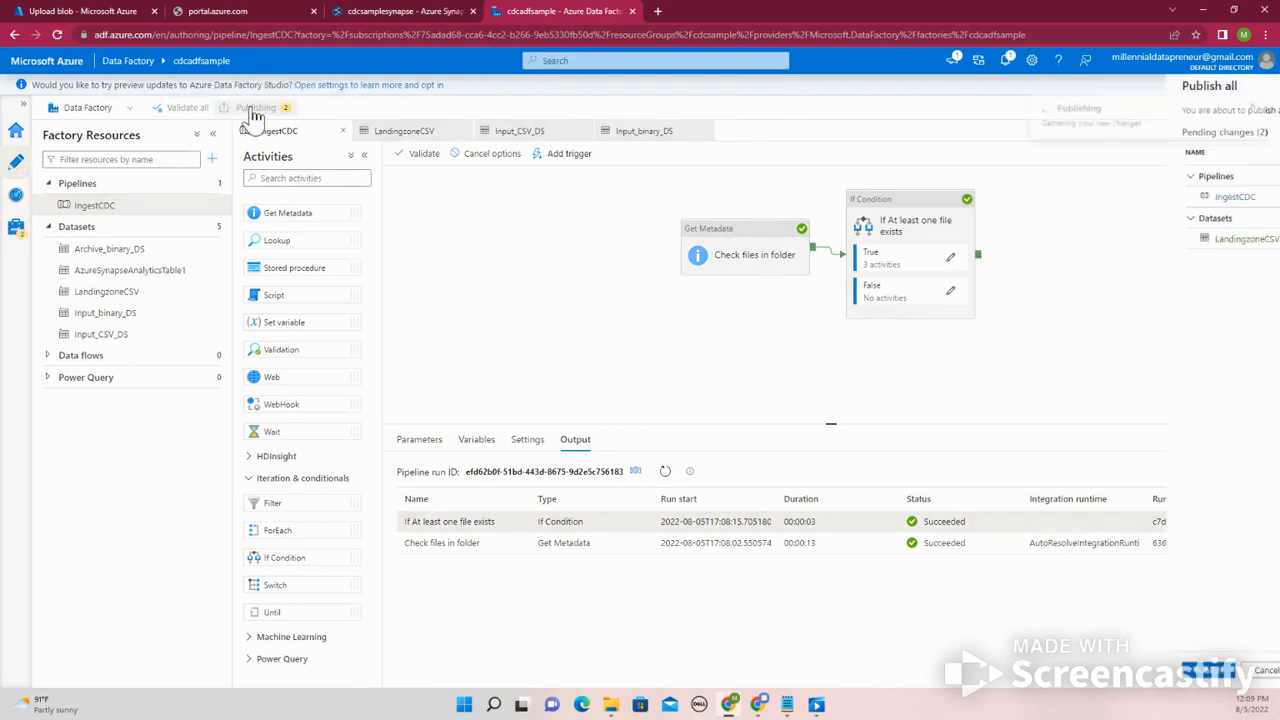
{"action": "left_click", "coordinate": [900, 670]}
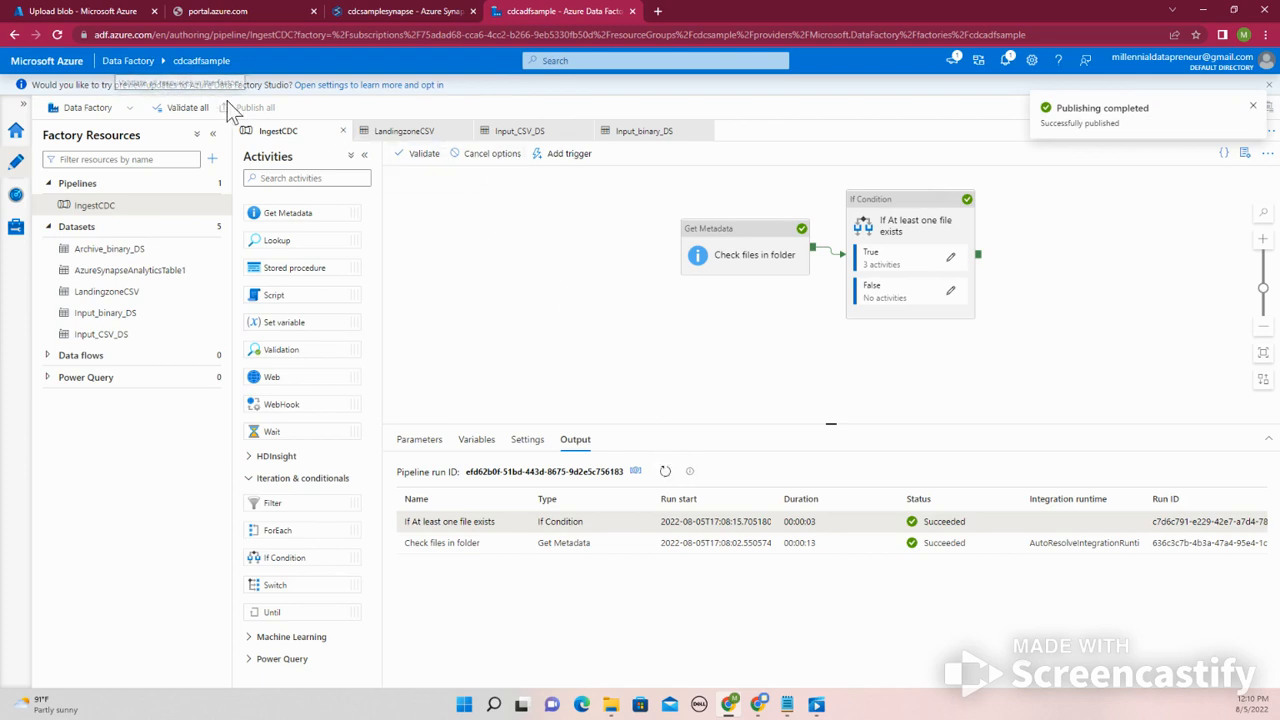
{"action": "left_click", "coordinate": [59, 31]}
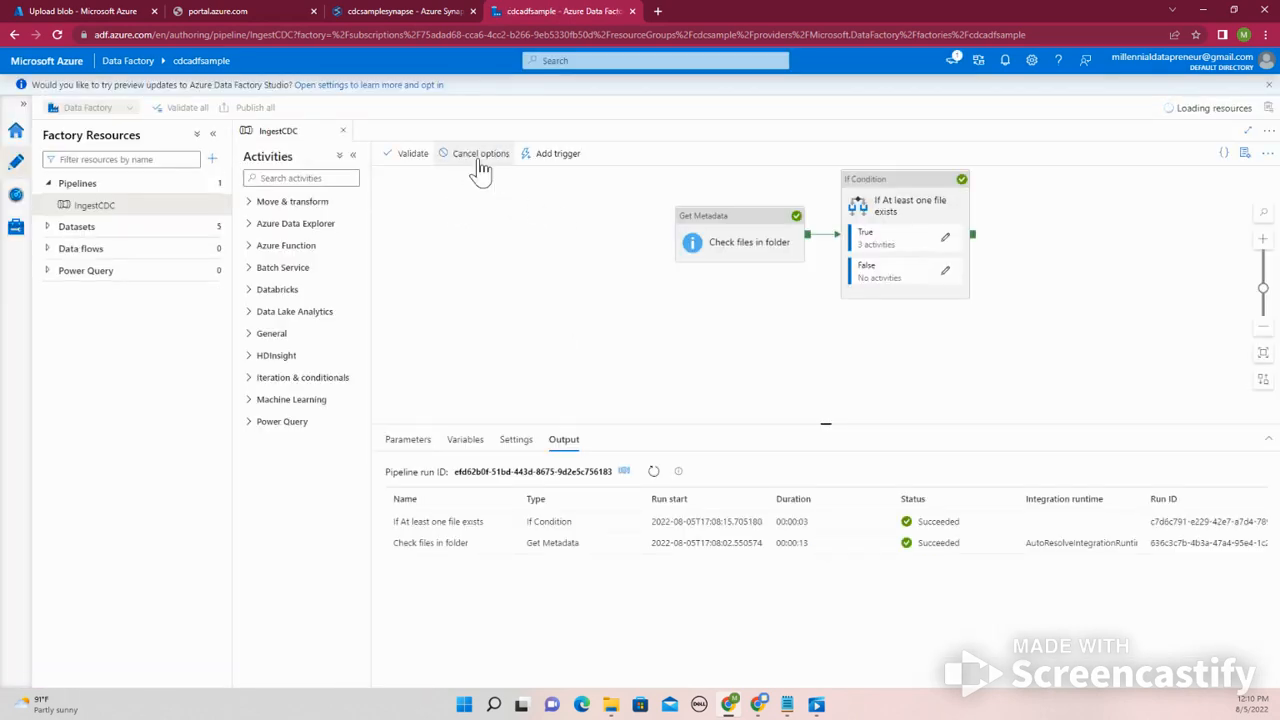
- Inspect the True and False activities of the If At least one file exists condition and the Check files in folder general settings
{"action": "left_click", "coordinate": [945, 237]}
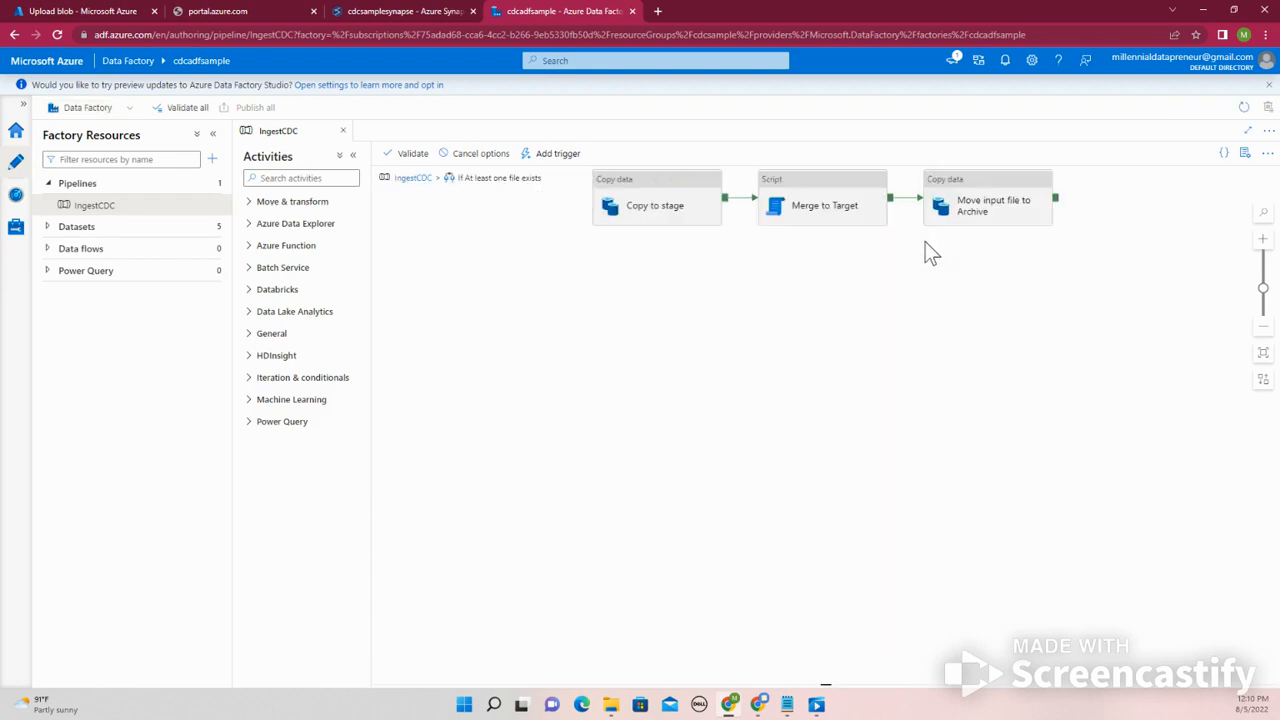
{"action": "left_click", "coordinate": [414, 177]}
{"action": "left_click", "coordinate": [948, 300]}
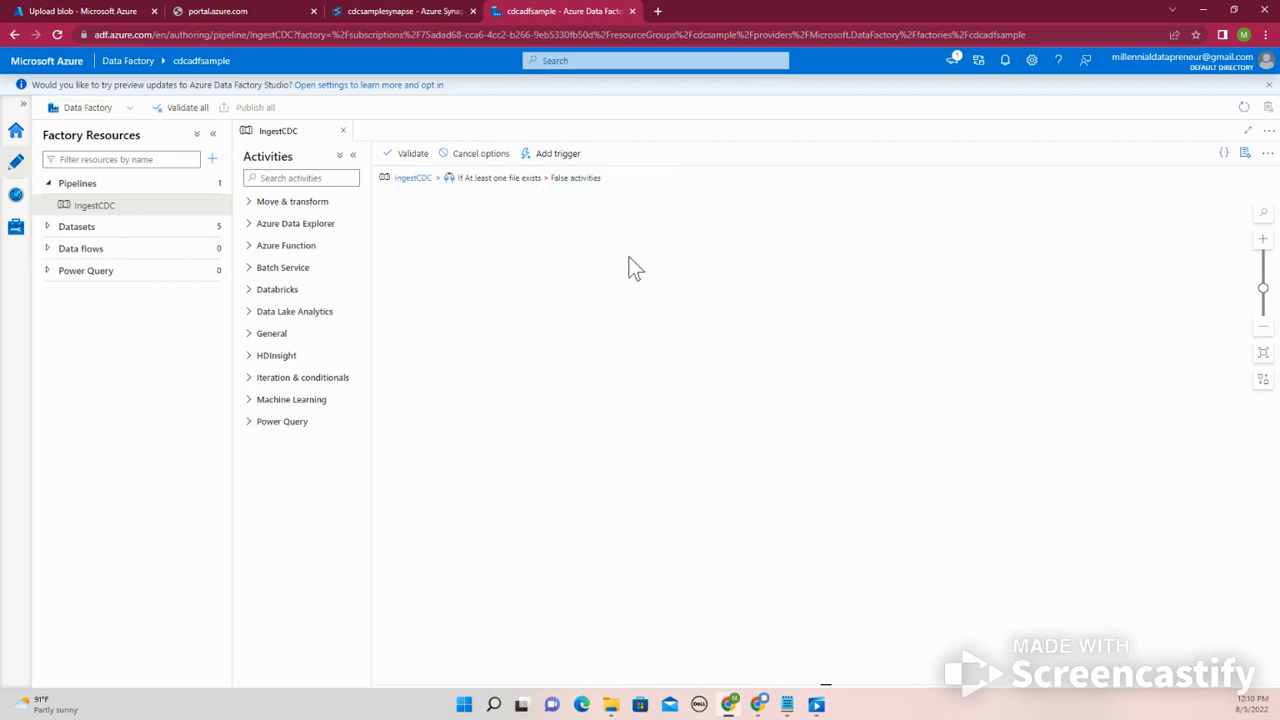
{"action": "left_click", "coordinate": [416, 178]}
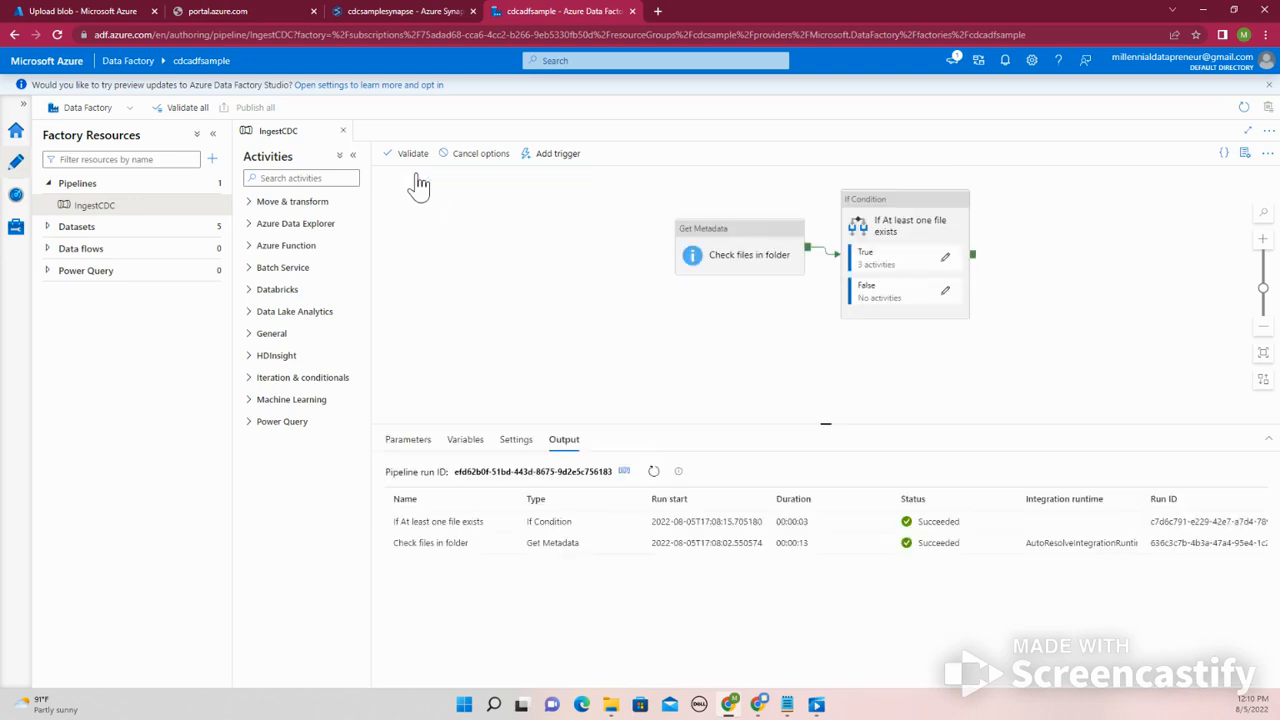
{"action": "left_click", "coordinate": [610, 350]}
{"action": "left_click", "coordinate": [725, 278]}
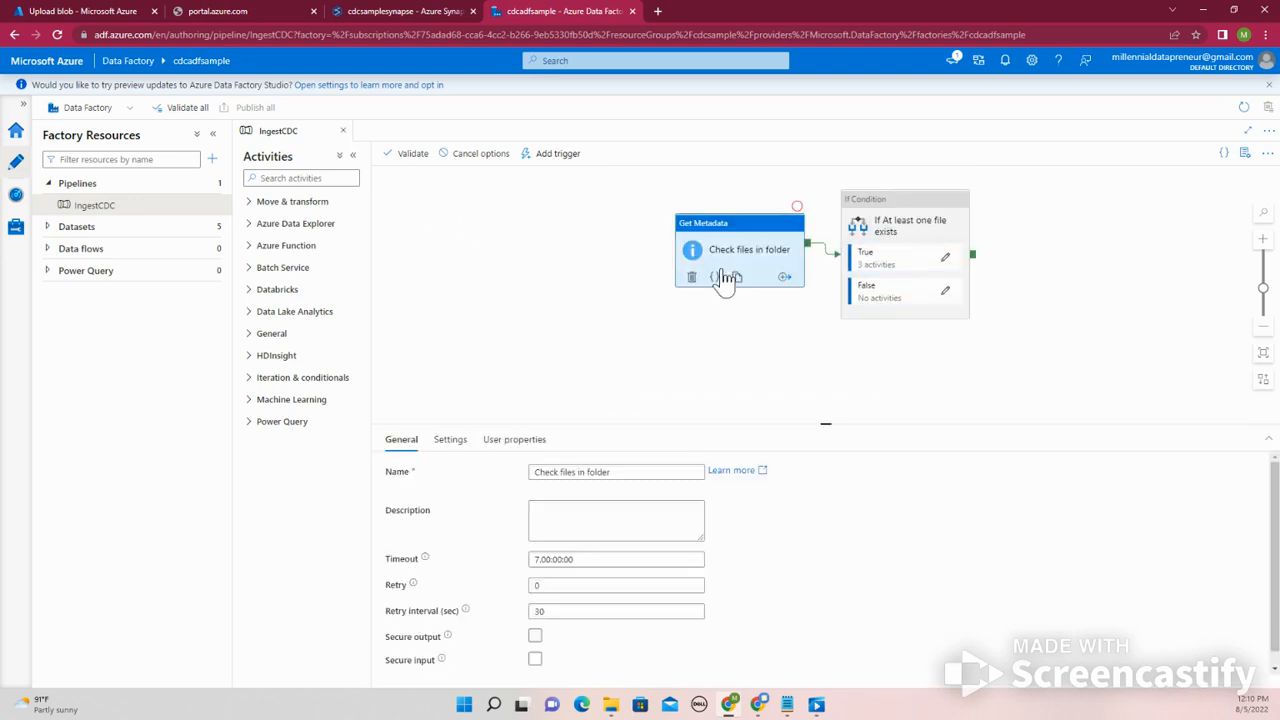
{"action": "left_click", "coordinate": [640, 362]}
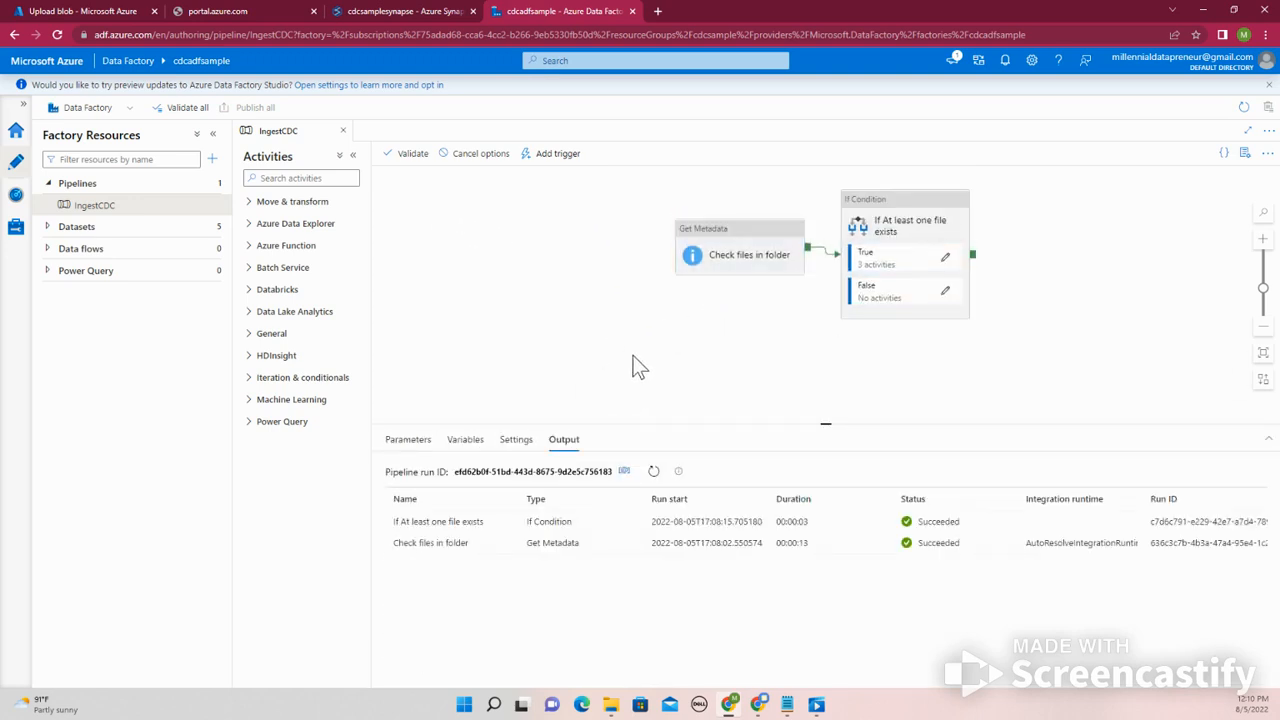
- Refresh the pipeline run status and check the uploaded file in the landing container and the StageTable results in Synapse
{"action": "left_click", "coordinate": [653, 471]}
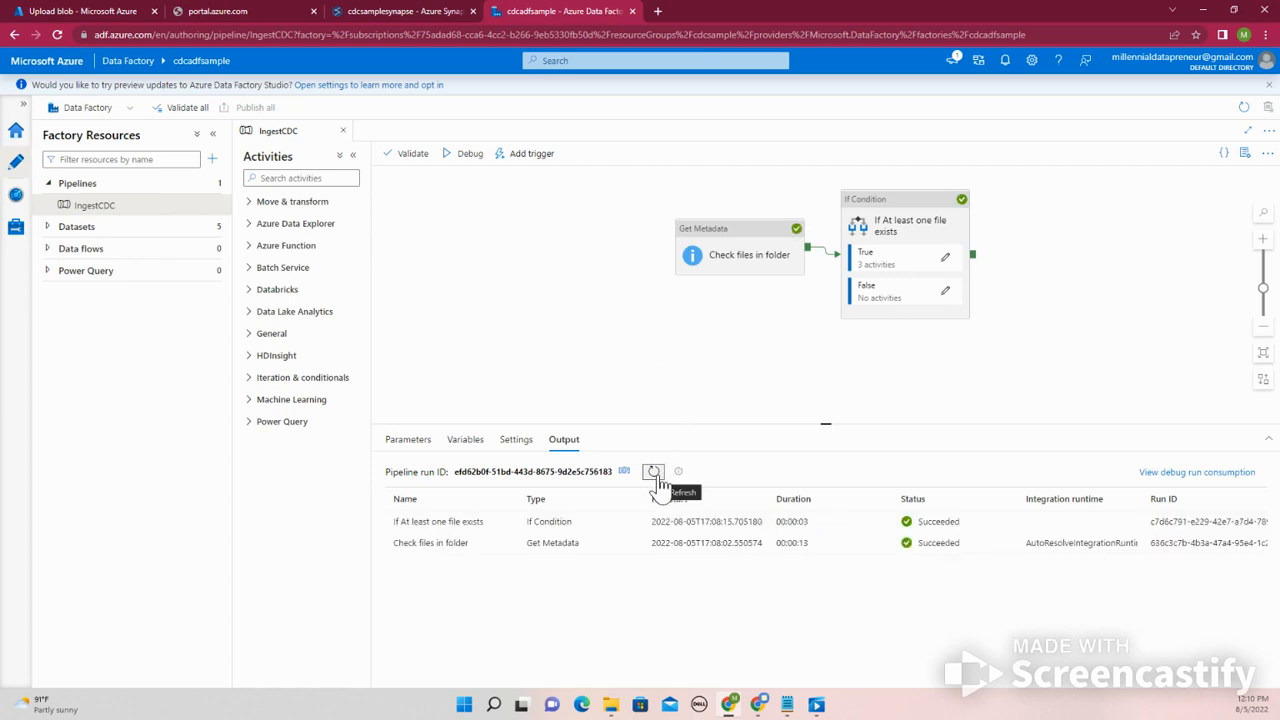
{"action": "scroll", "coordinate": [542, 305], "scroll_direction": "up", "scroll_amount": 2}
{"action": "scroll", "coordinate": [542, 305], "scroll_direction": "down", "scroll_amount": 2}
{"action": "left_click", "coordinate": [92, 11]}
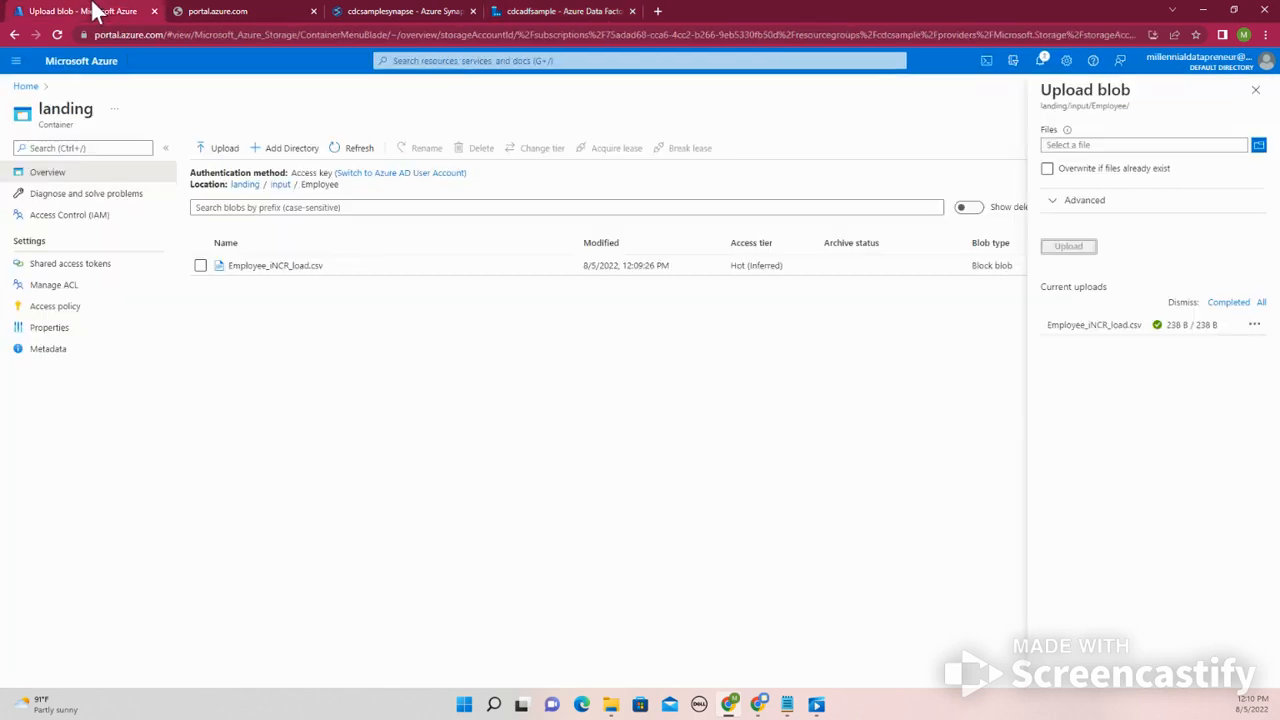
{"action": "left_click", "coordinate": [385, 11]}
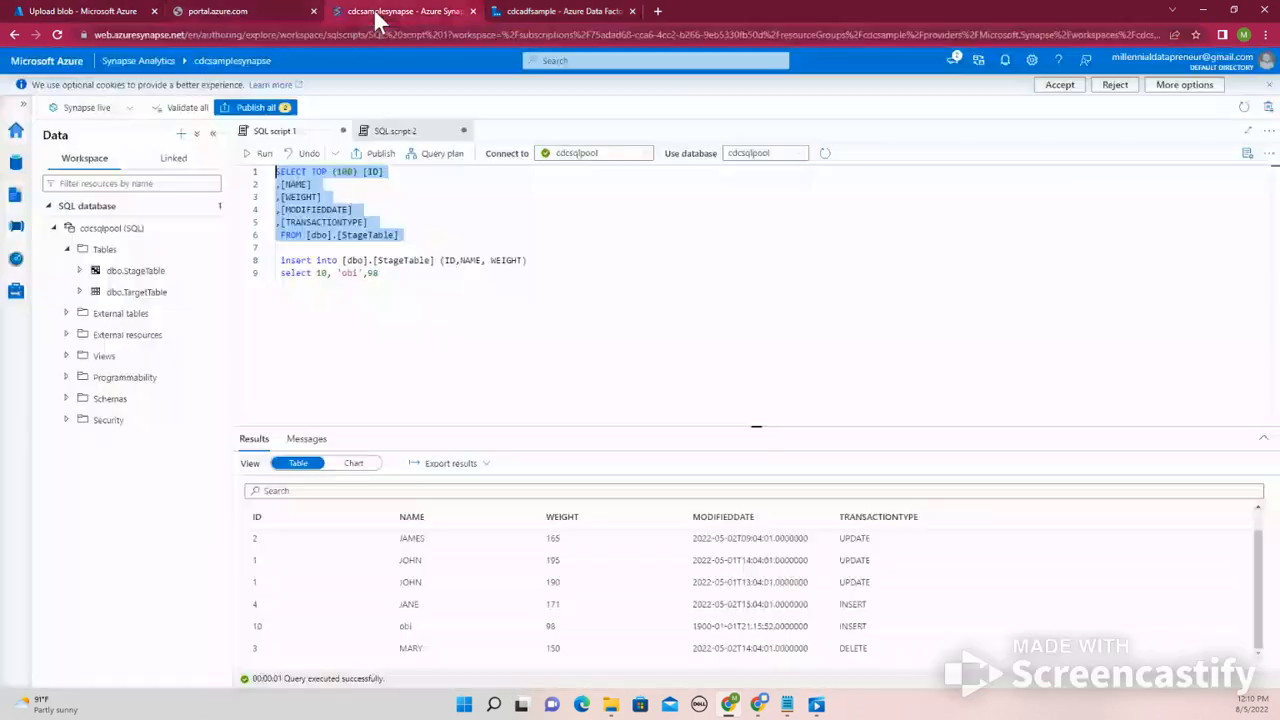
{"action": "left_click", "coordinate": [540, 11]}
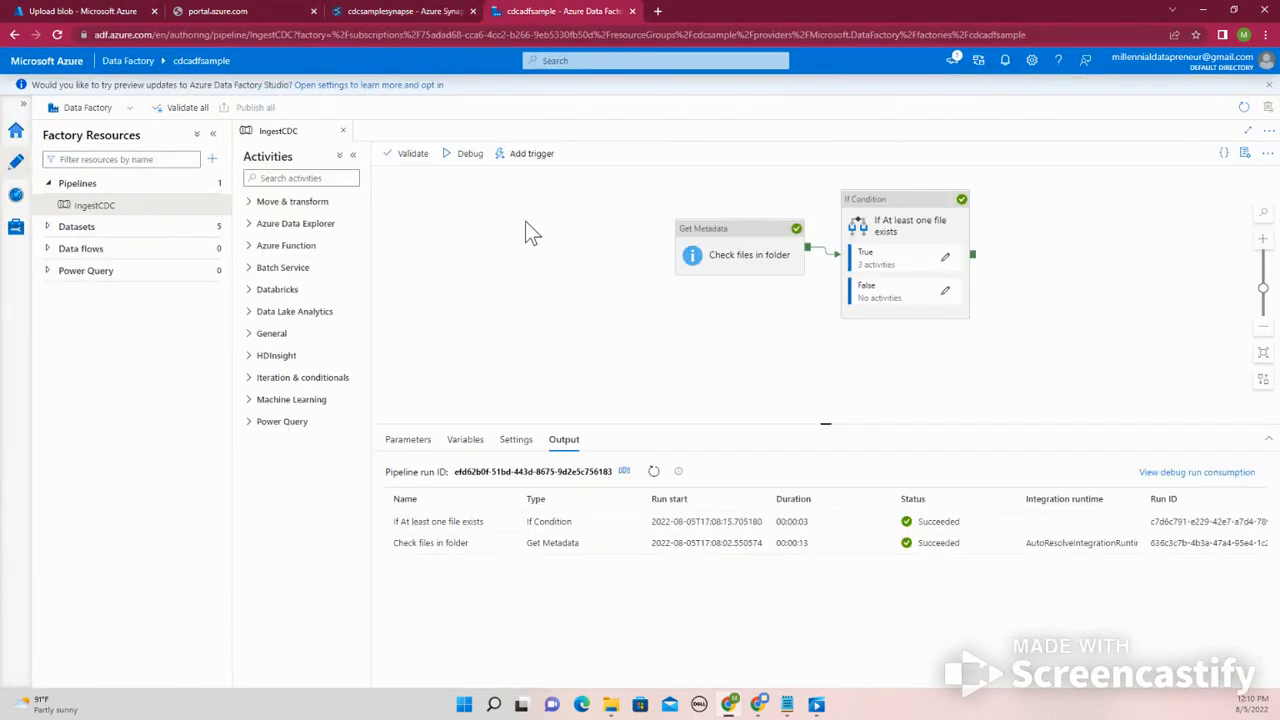
- Start a new debug run of the IngestCDC pipeline with the uploaded file in place and refresh its activity statuses
{"action": "left_click", "coordinate": [469, 160]}
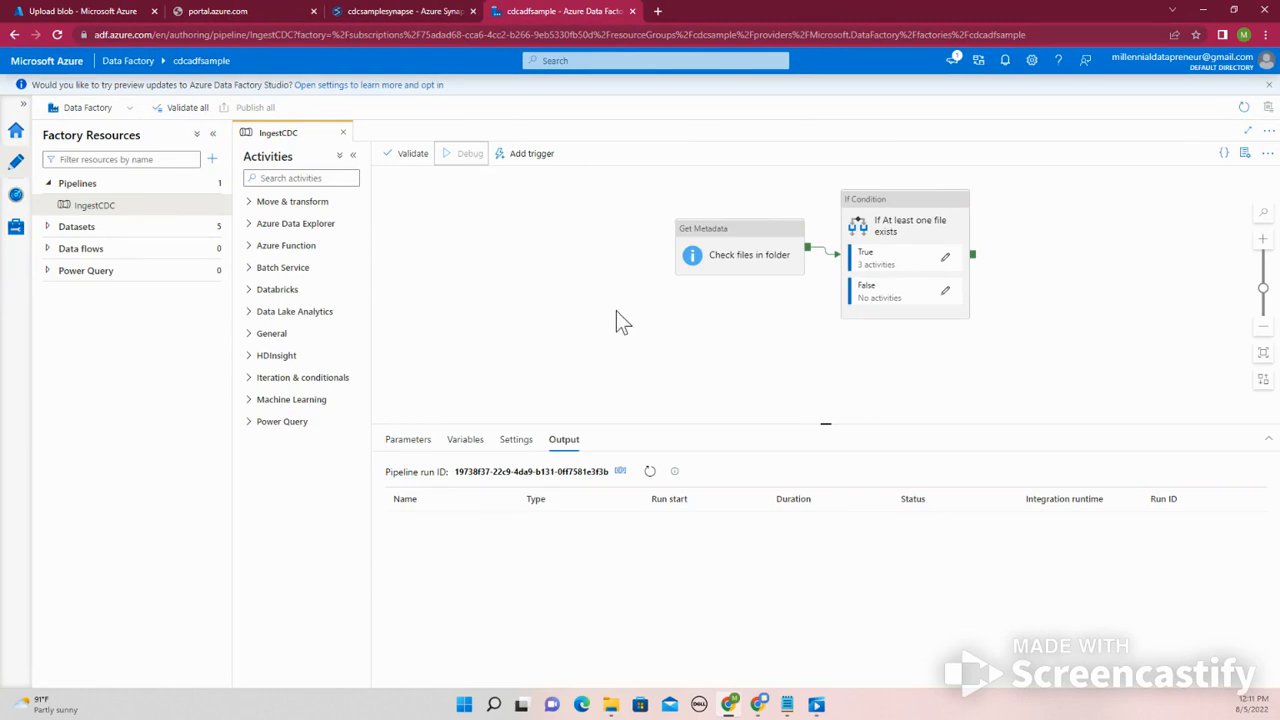
{"action": "scroll", "coordinate": [617, 390], "scroll_direction": "down", "scroll_amount": 1}
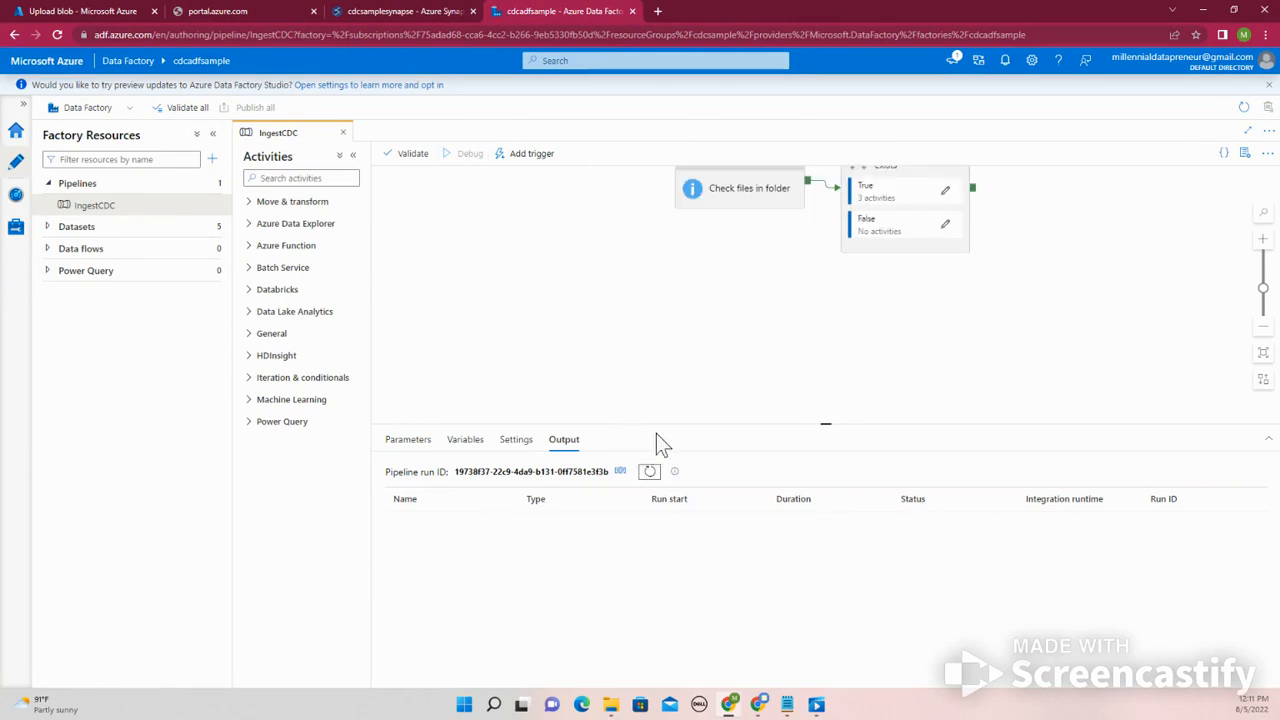
{"action": "scroll", "coordinate": [673, 380], "scroll_direction": "up", "scroll_amount": 1}
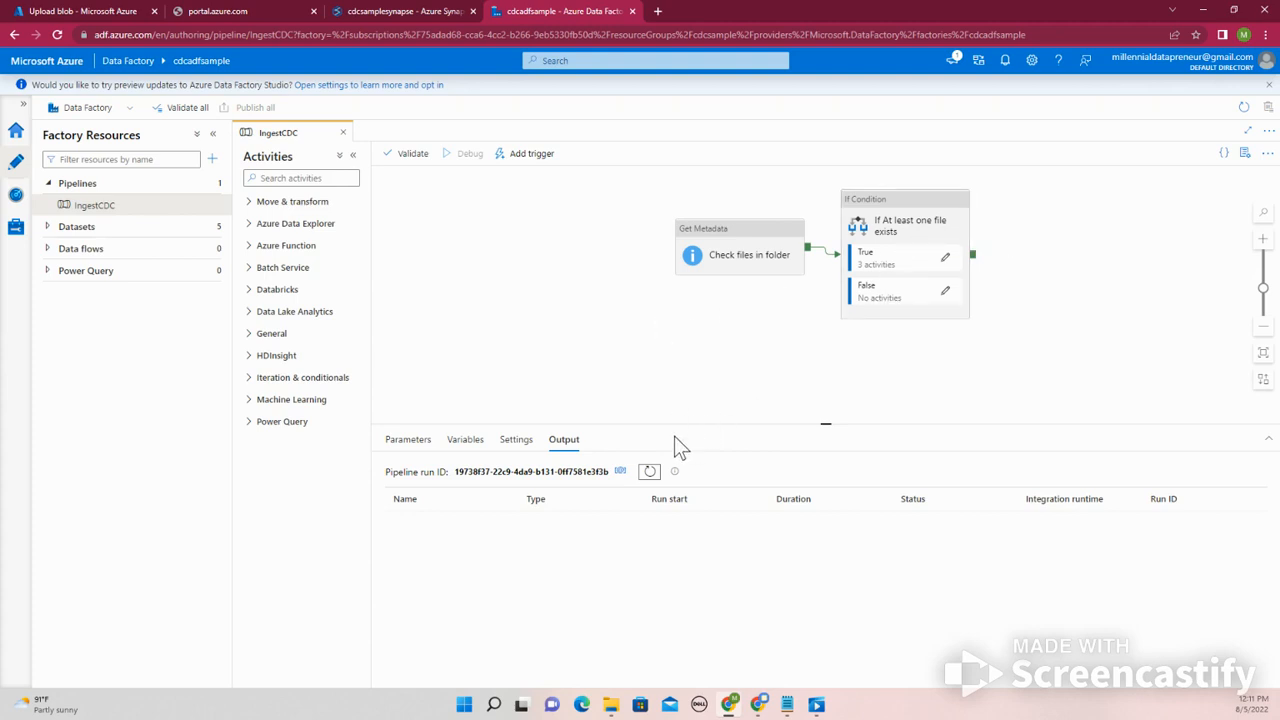
{"action": "left_click", "coordinate": [650, 471]}
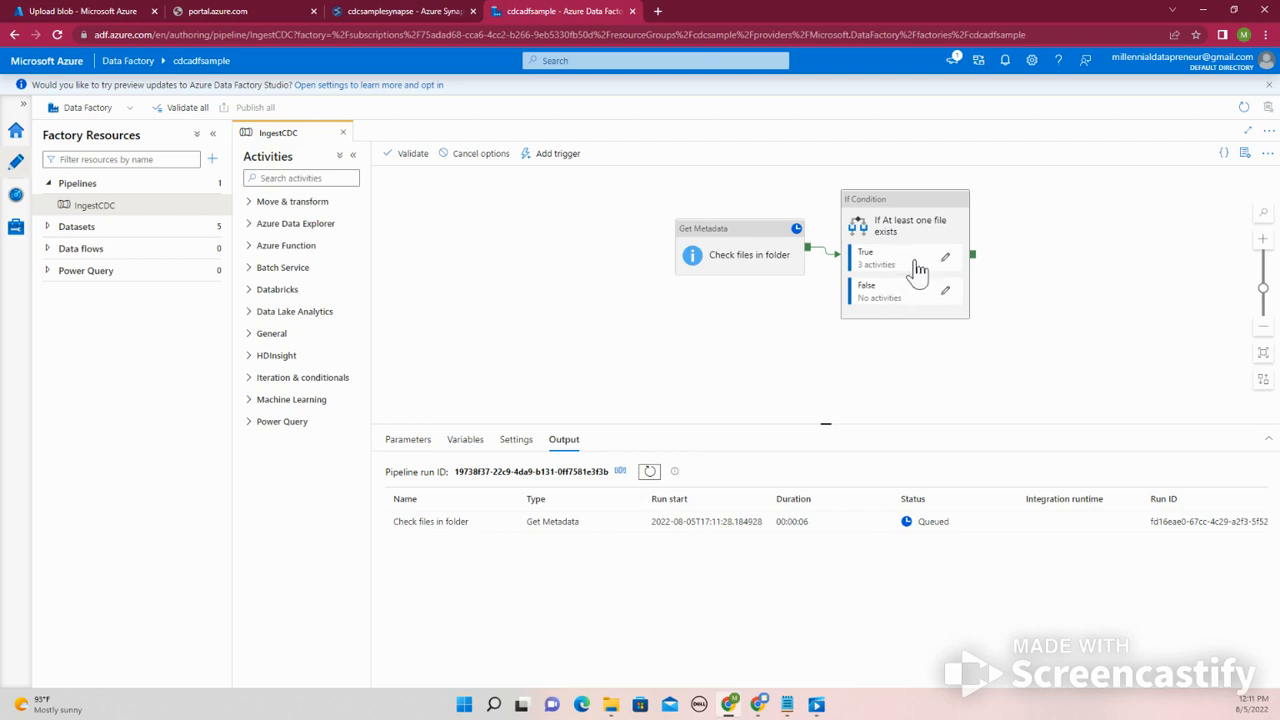
{"action": "left_click", "coordinate": [650, 474]}
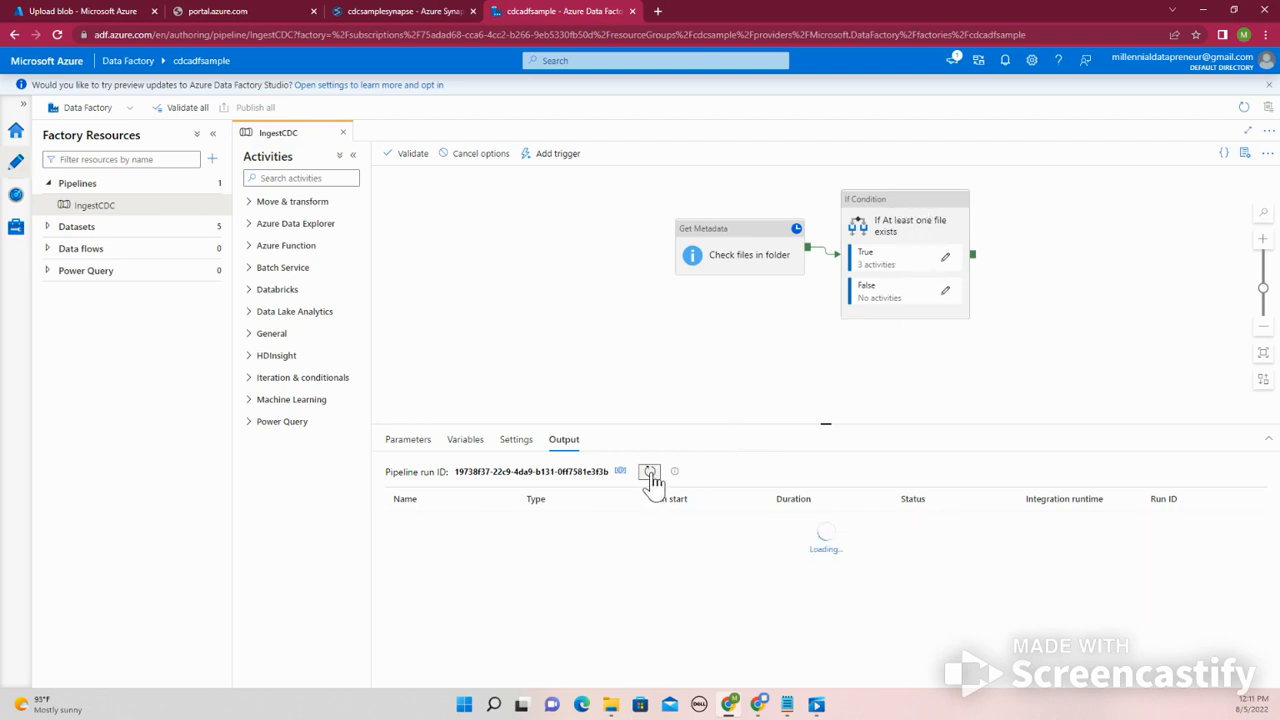
{"action": "left_click", "coordinate": [650, 474]}
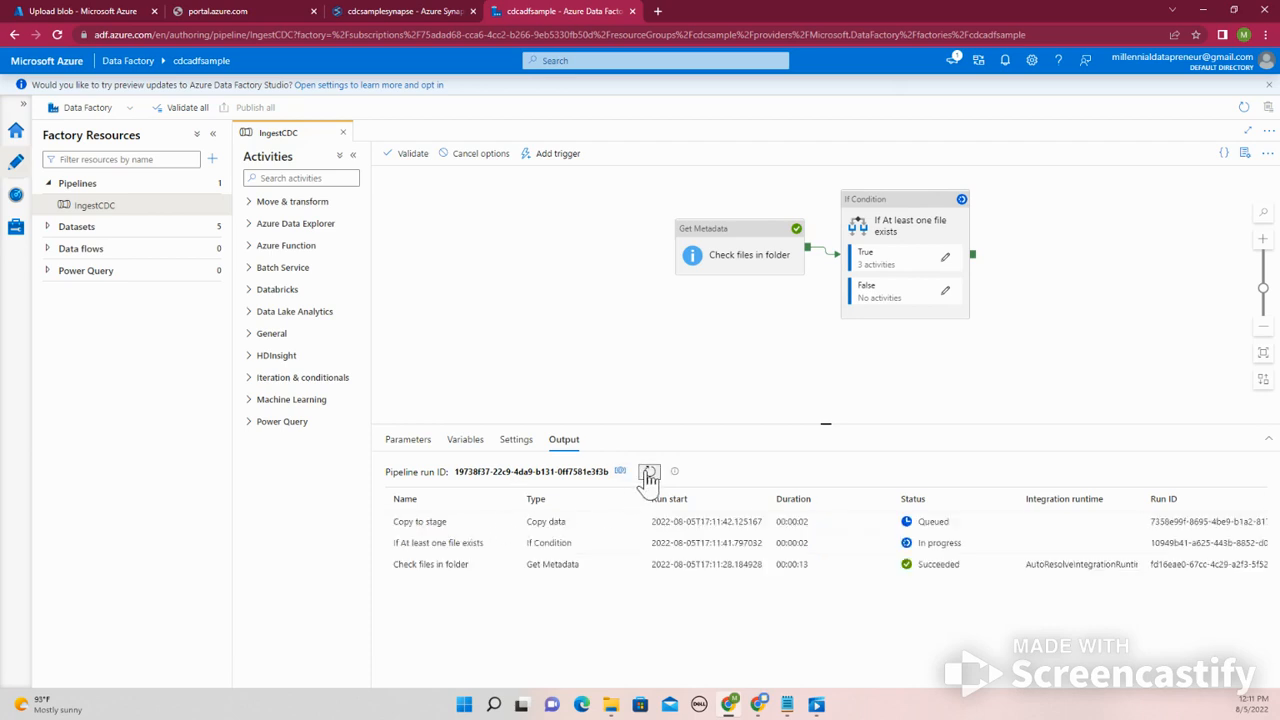
{"action": "double_click", "coordinate": [474, 545]}
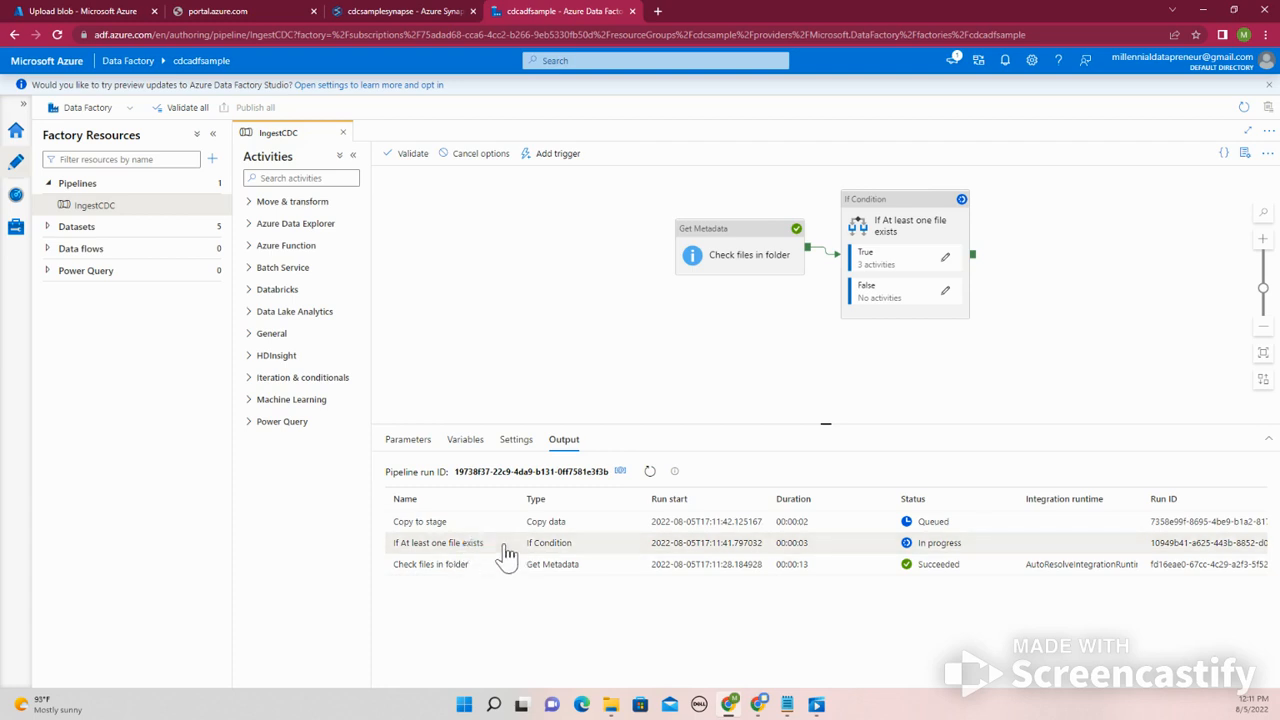
- Refresh the debug run's activity statuses and view the output of the Check files in folder activity
{"action": "left_click", "coordinate": [500, 566]}
{"action": "left_click", "coordinate": [649, 472]}
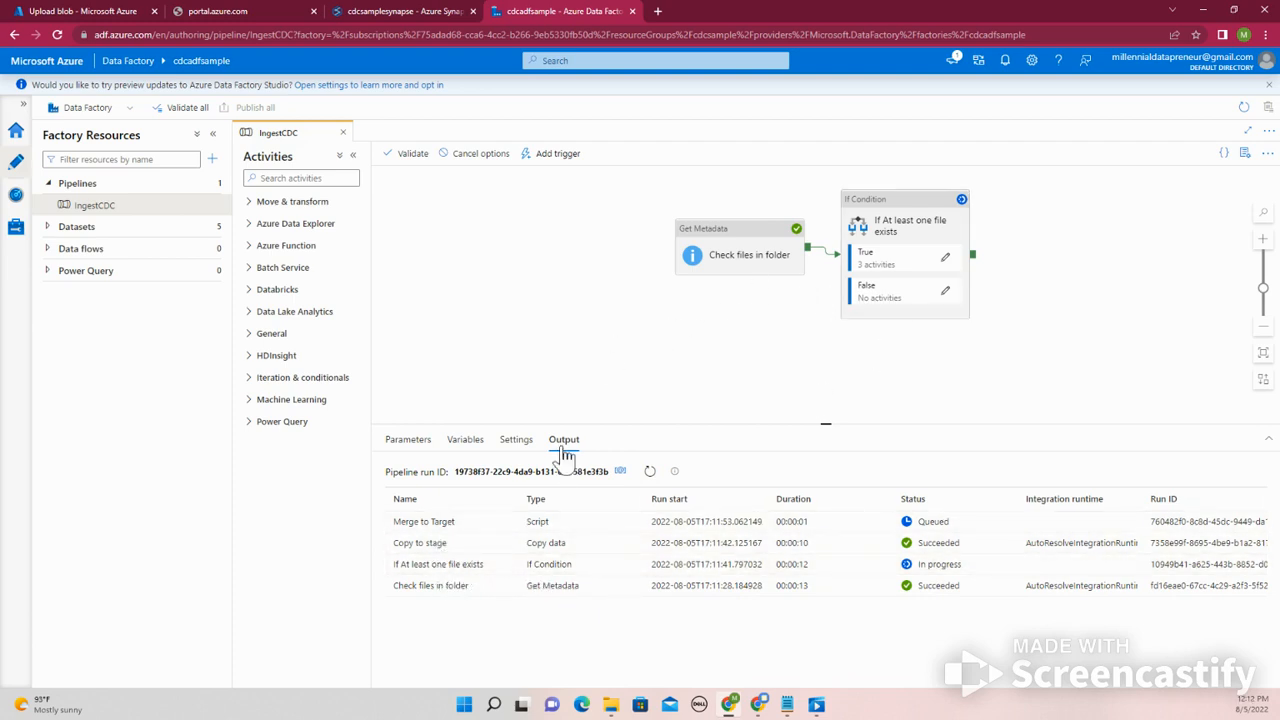
{"action": "left_click", "coordinate": [649, 472]}
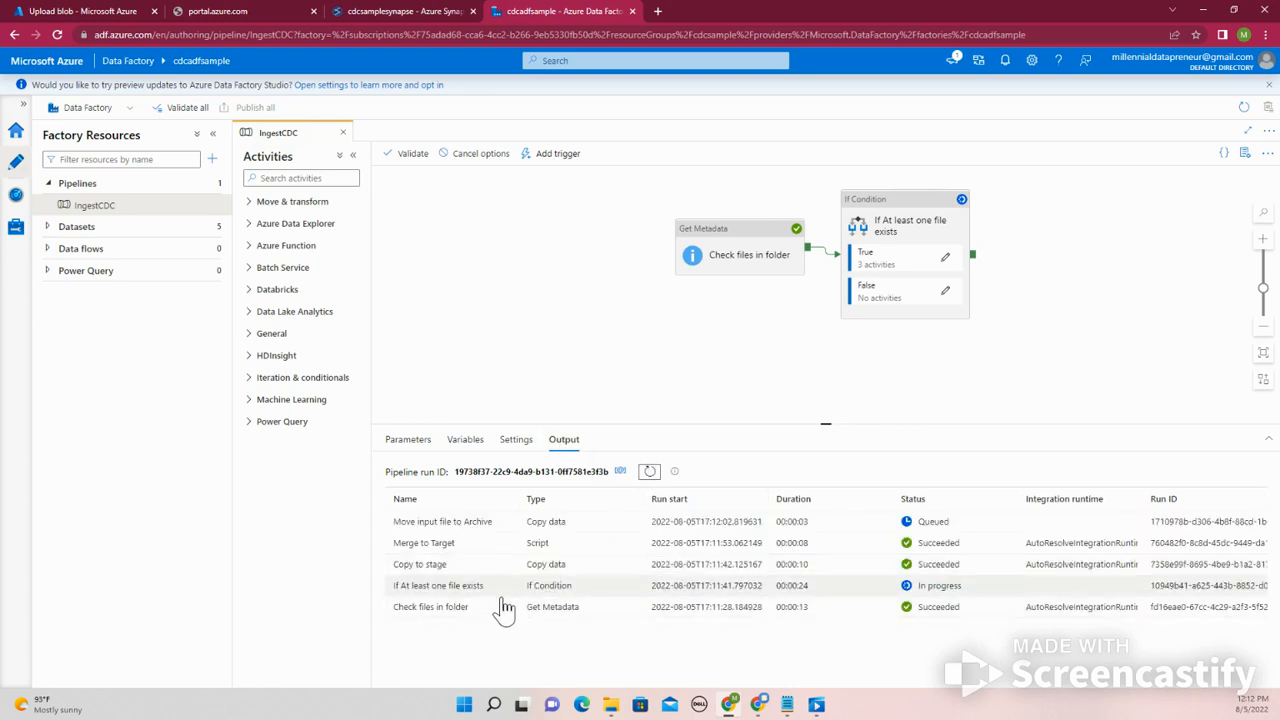
{"action": "left_click", "coordinate": [508, 612]}
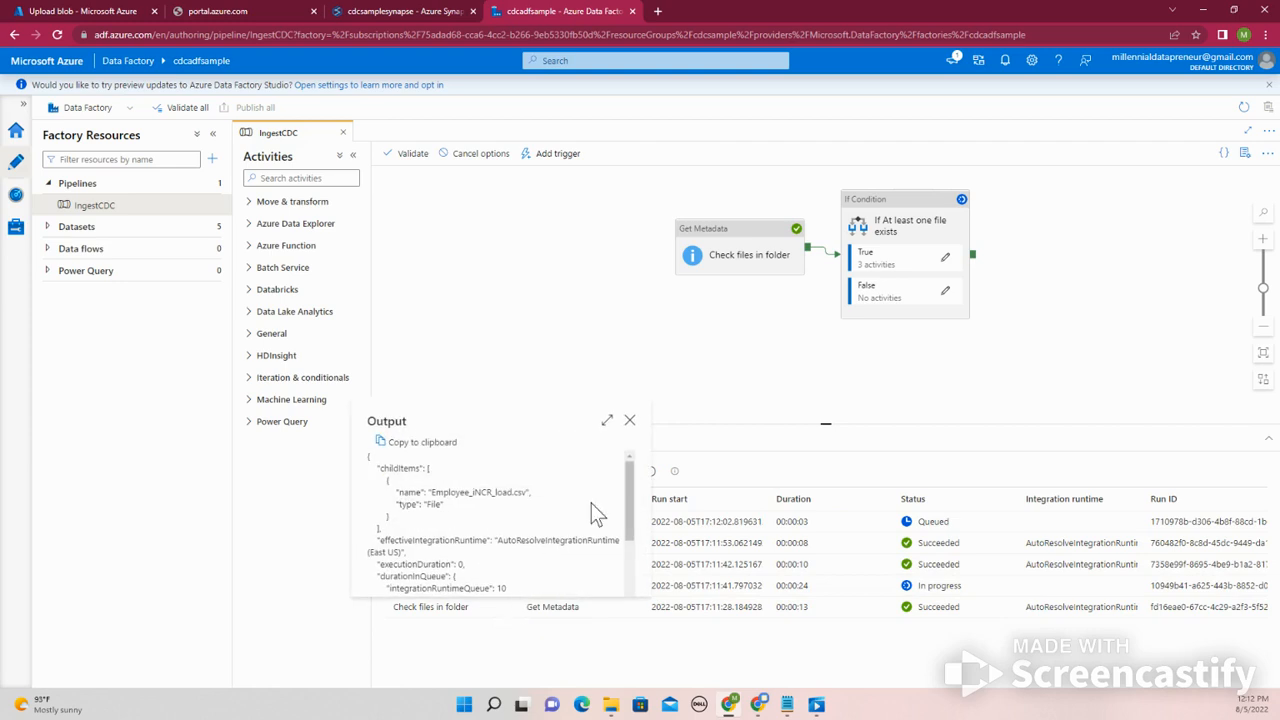
{"action": "left_click", "coordinate": [631, 421]}
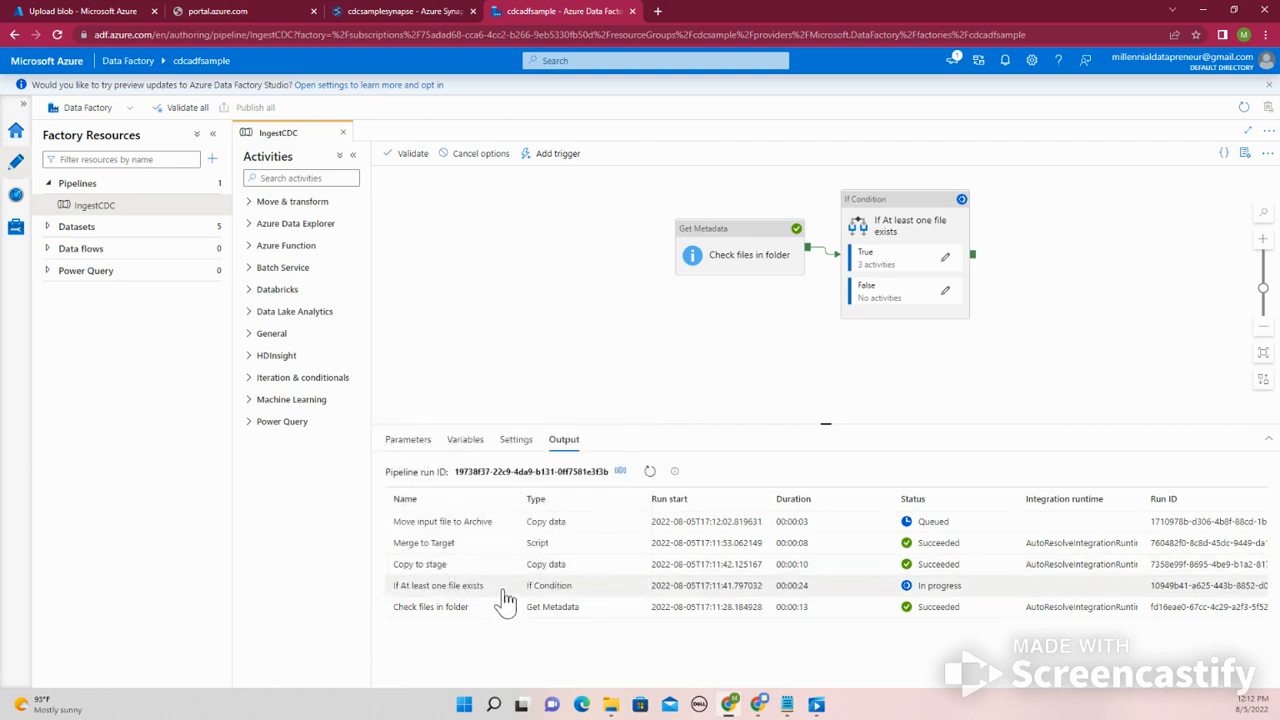
- Keep refreshing the IngestCDC run until it finishes and review the If At least one file exists entry
{"action": "left_click", "coordinate": [649, 472]}
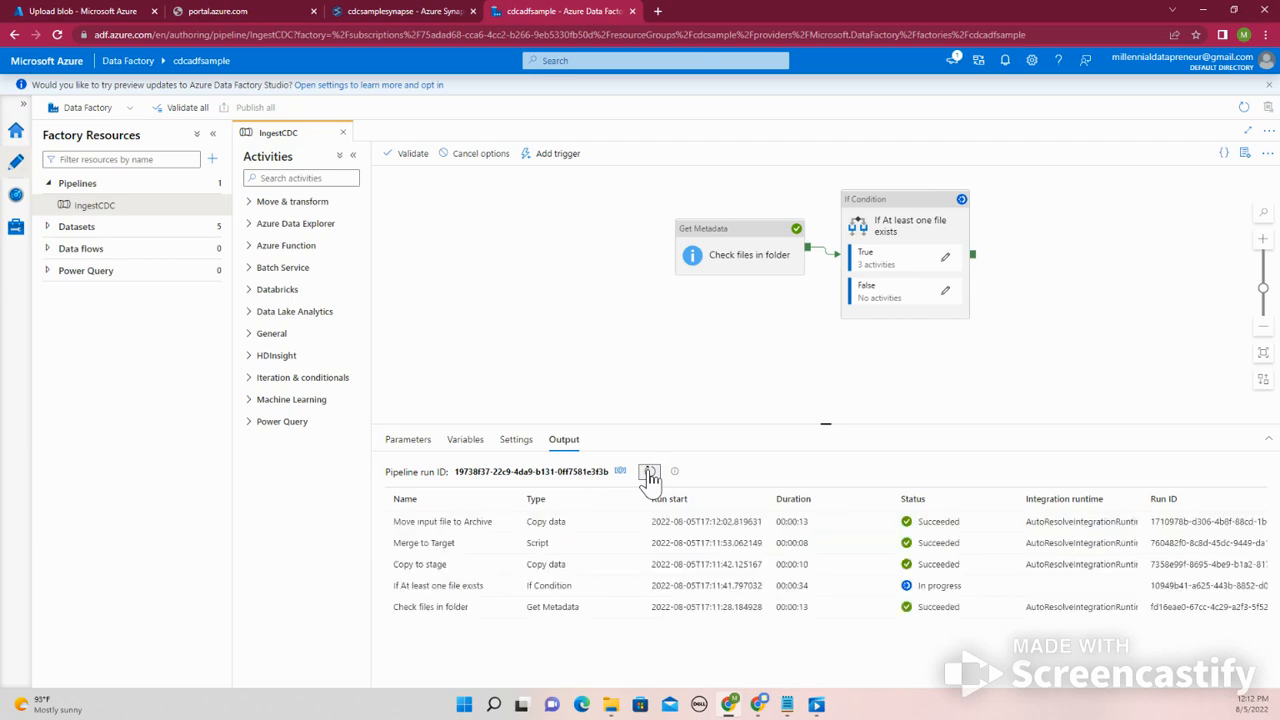
{"action": "left_click", "coordinate": [649, 472]}
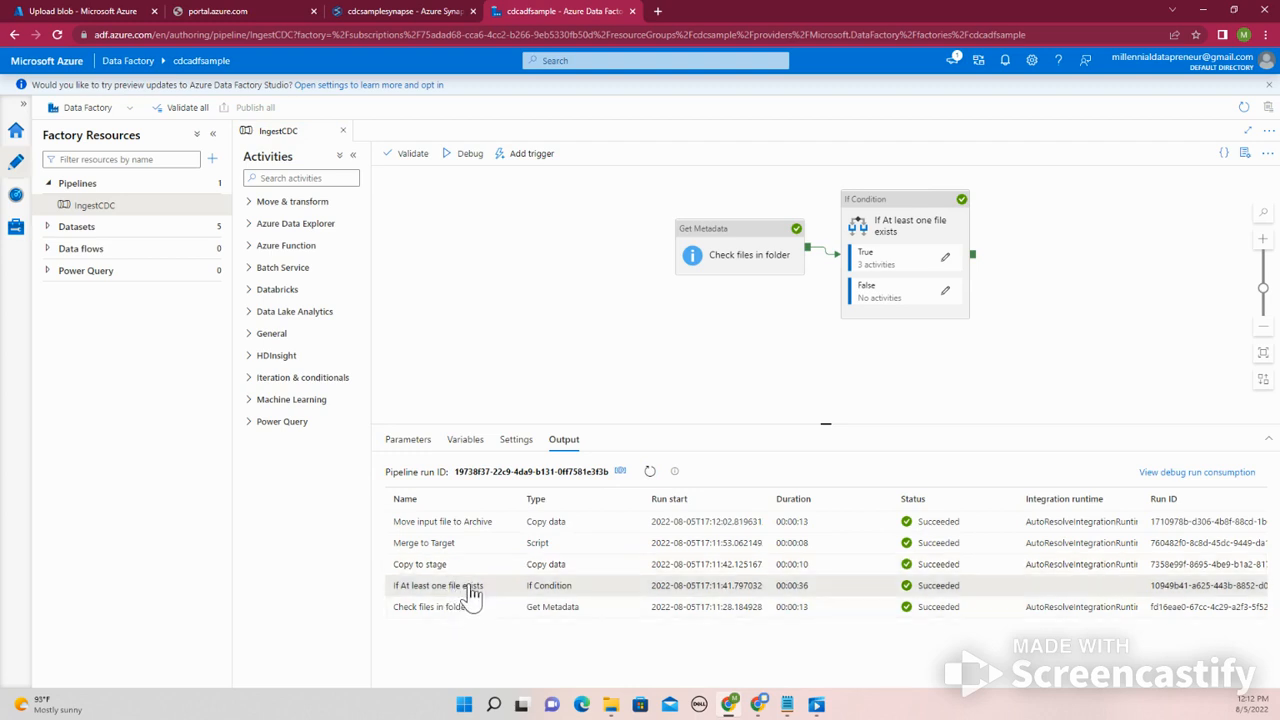
{"action": "left_click_drag", "start_coordinate": [980, 594], "coordinate": [500, 590]}
{"action": "left_click", "coordinate": [474, 596]}
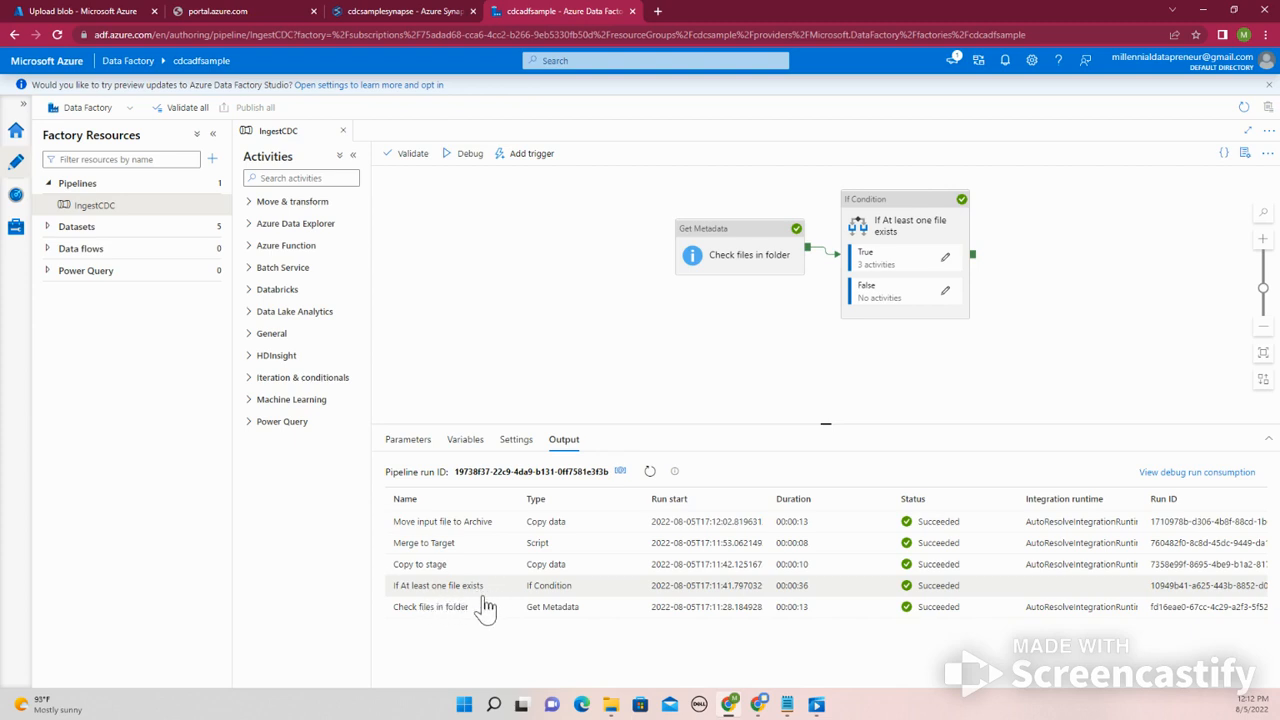
{"action": "left_click_drag", "start_coordinate": [486, 588], "coordinate": [393, 594]}
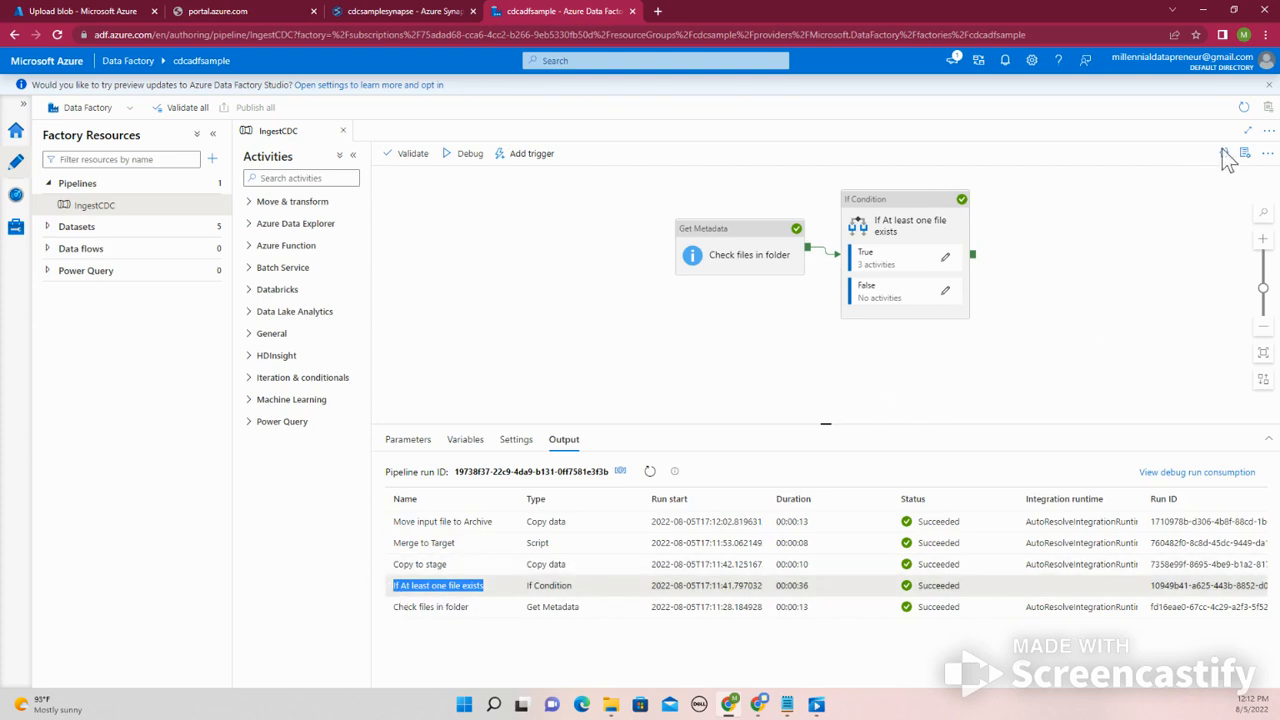
- Open the Azure Feedback Forum for feature suggestions from Data Factory's feedback options and browse the posted Data factory ideas
{"action": "left_click", "coordinate": [1086, 68]}
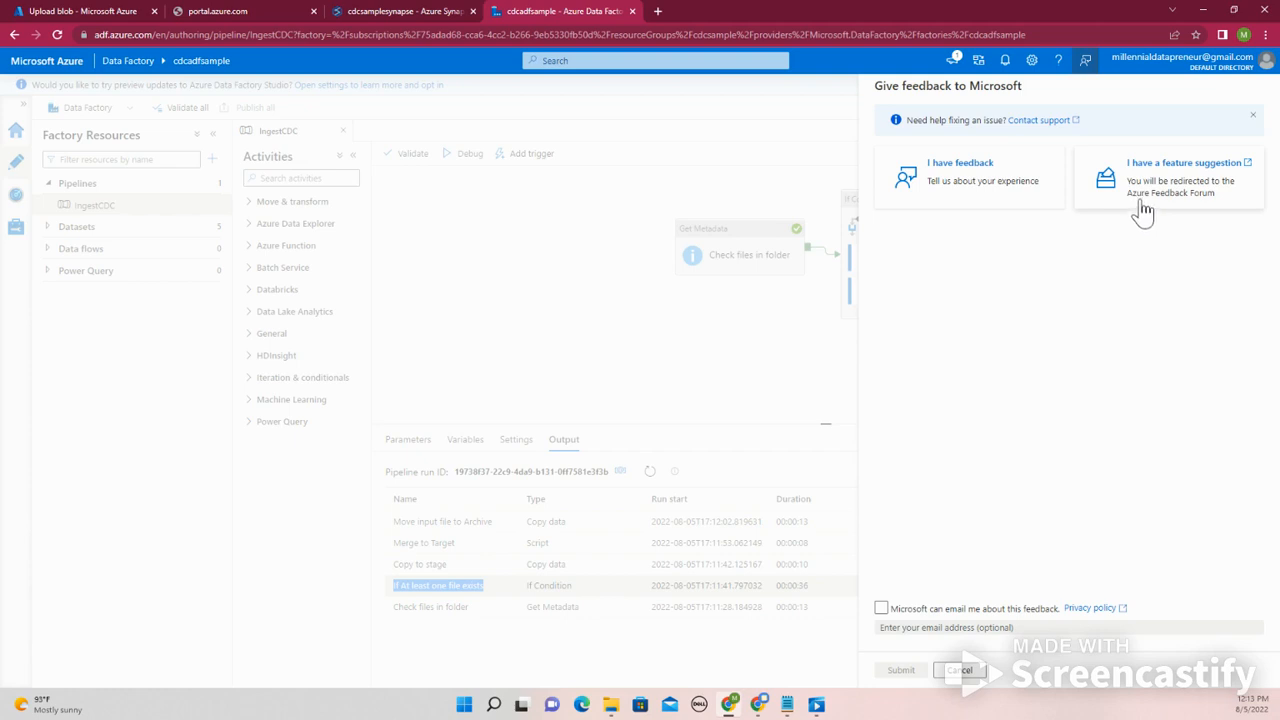
{"action": "left_click", "coordinate": [1145, 200]}
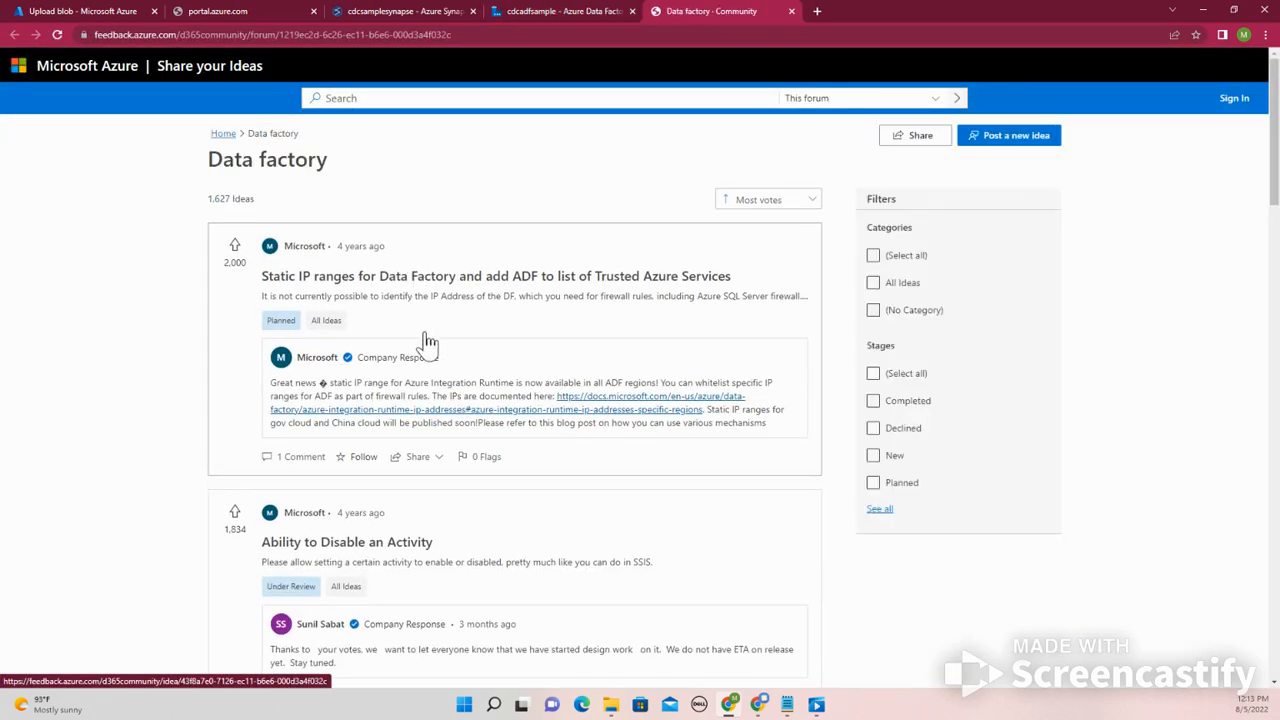
{"action": "scroll", "coordinate": [466, 371], "scroll_direction": "down", "scroll_amount": 2}
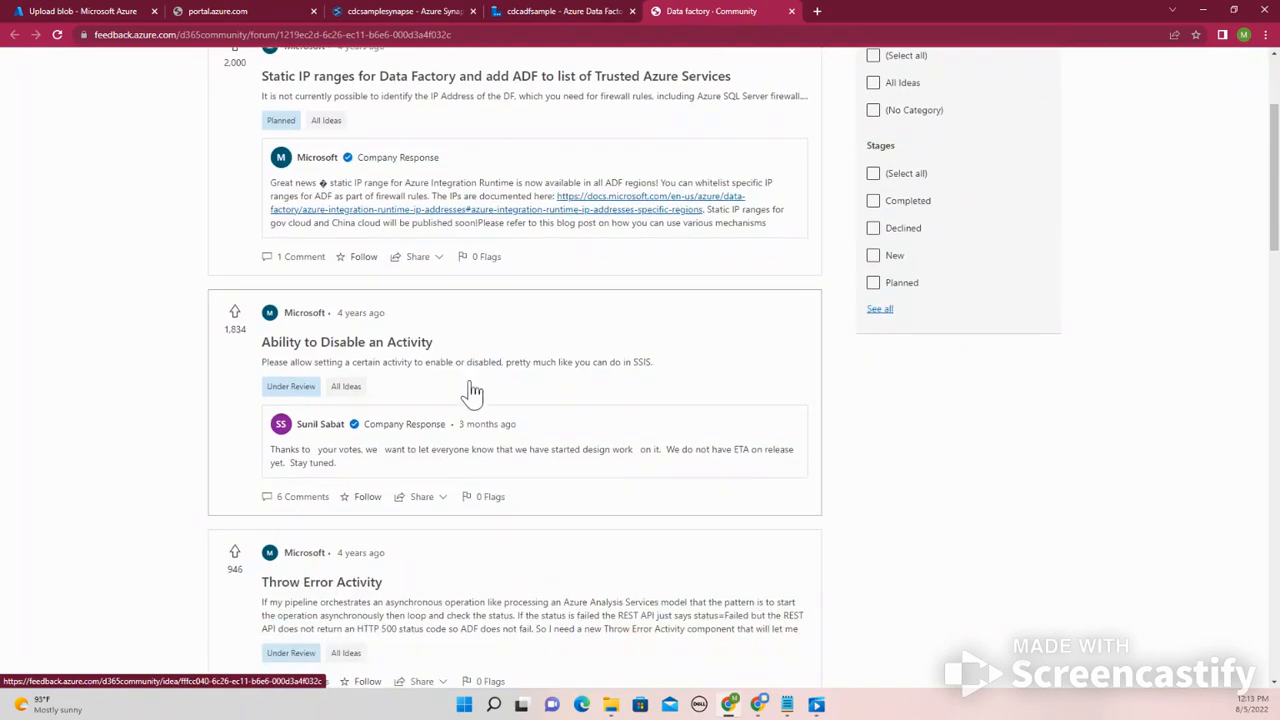
{"action": "scroll", "coordinate": [473, 399], "scroll_direction": "down", "scroll_amount": 3}
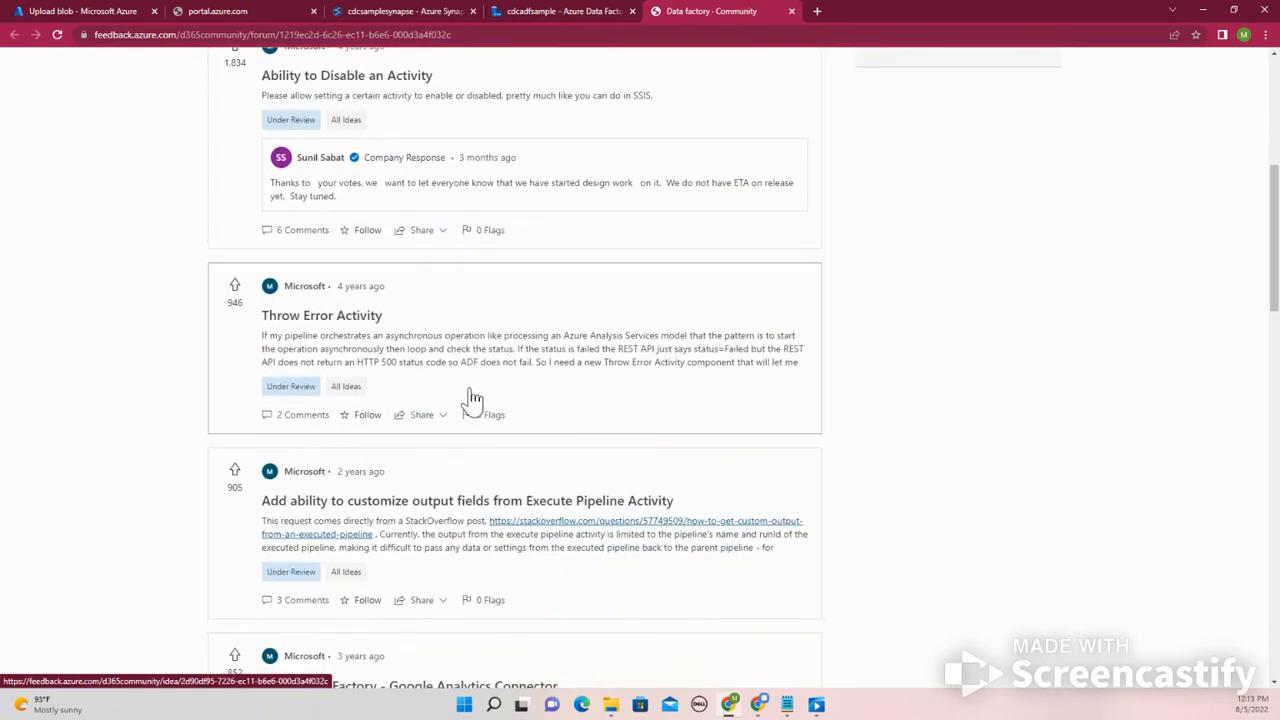
{"action": "scroll", "coordinate": [480, 400], "scroll_direction": "down", "scroll_amount": 7}
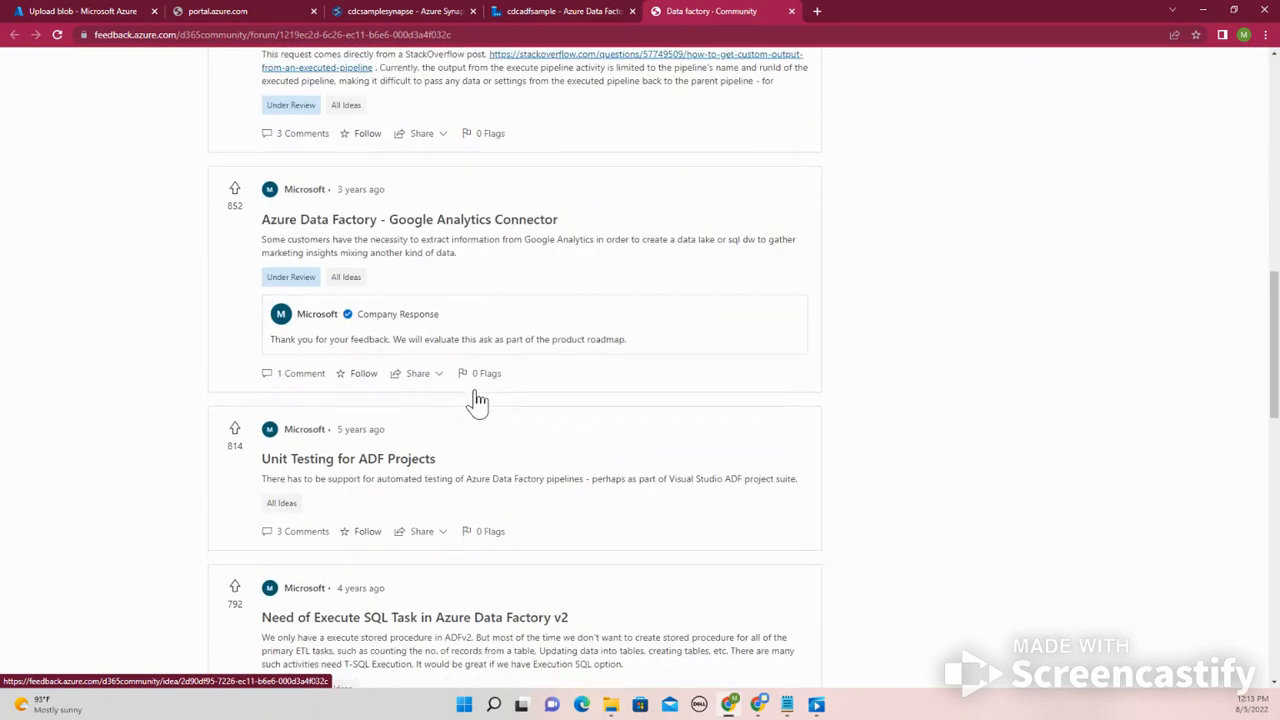
{"action": "scroll", "coordinate": [481, 399], "scroll_direction": "up", "scroll_amount": 14}
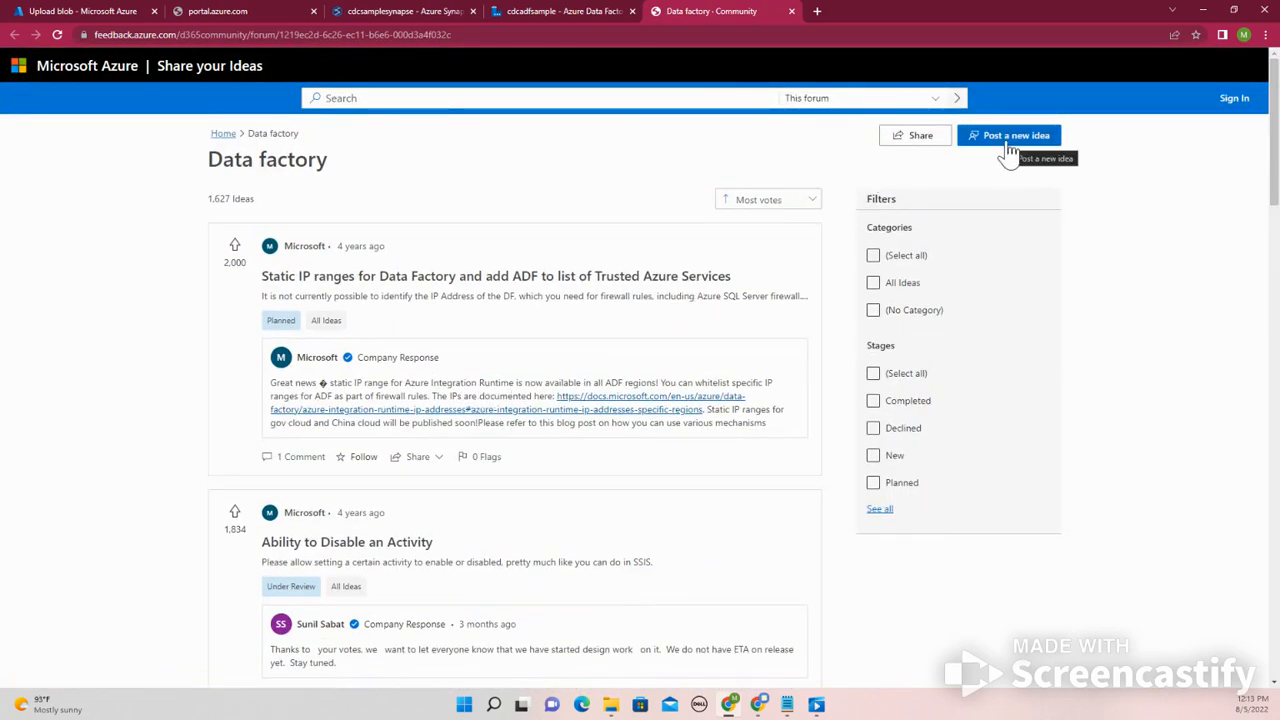
{"action": "scroll", "coordinate": [451, 570], "scroll_direction": "down", "scroll_amount": 15}
{"action": "scroll", "coordinate": [451, 570], "scroll_direction": "down", "scroll_amount": 6}
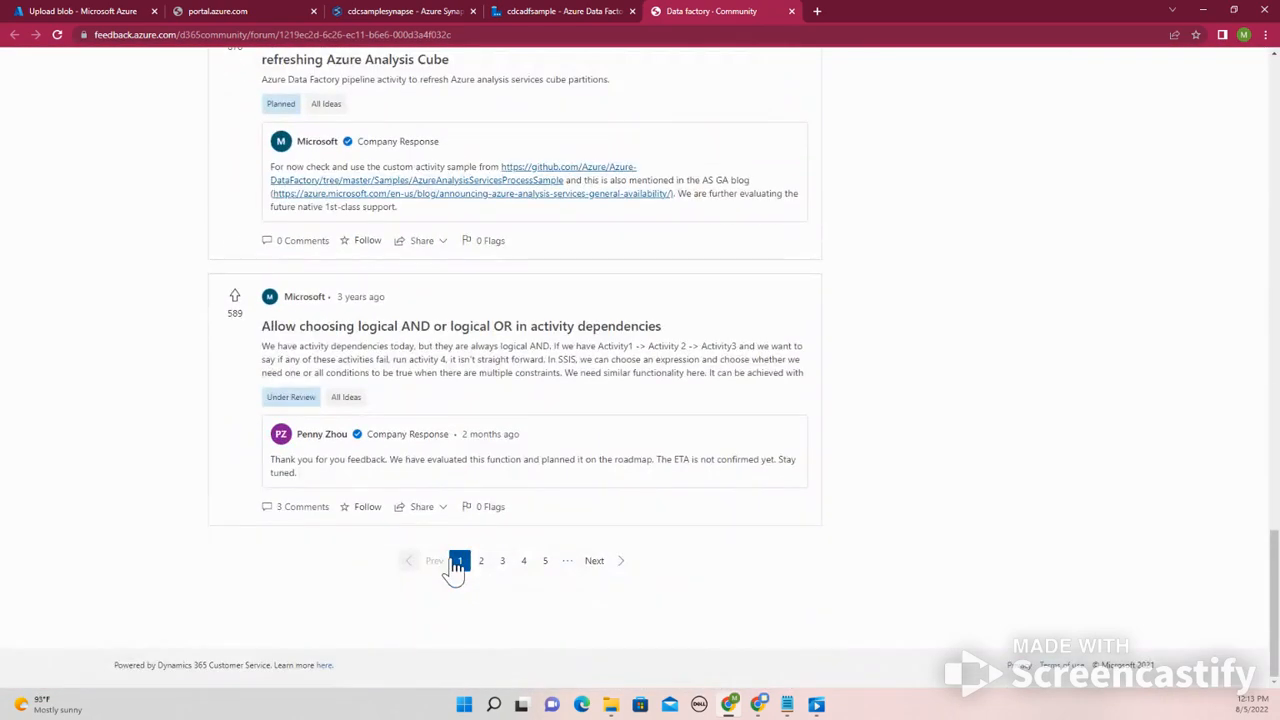
{"action": "scroll", "coordinate": [453, 570], "scroll_direction": "up", "scroll_amount": 1}
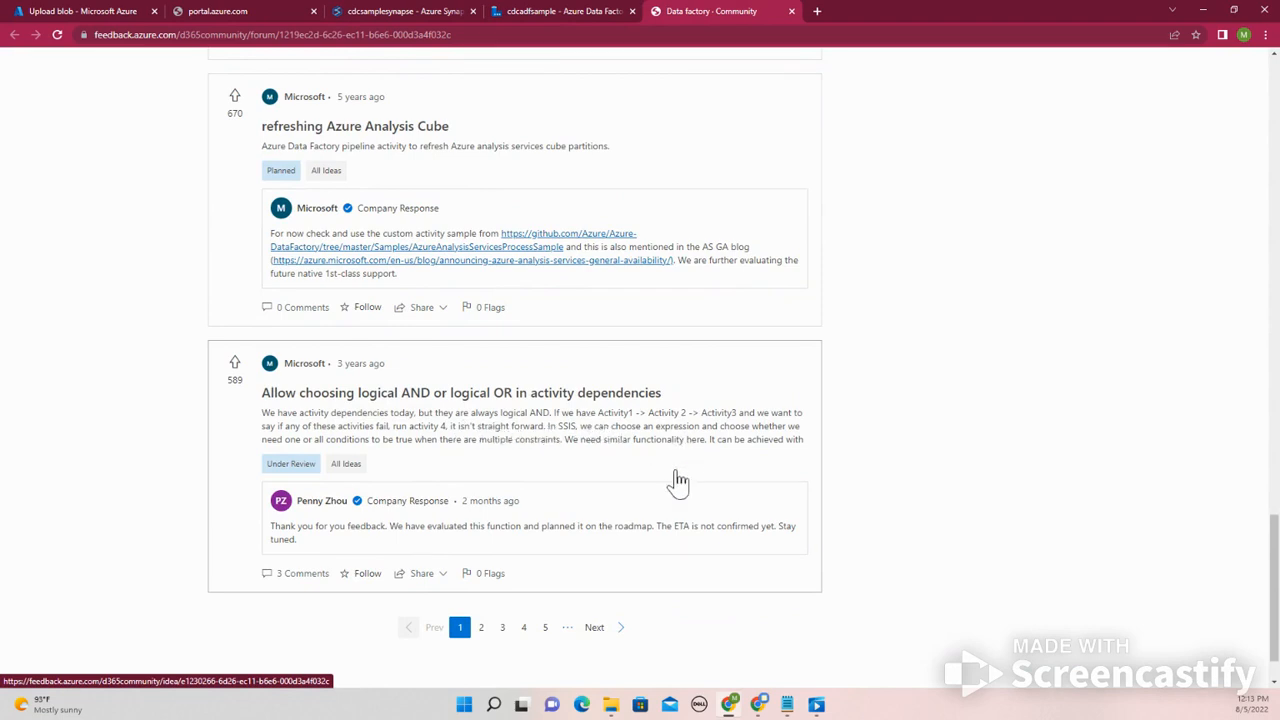
{"action": "scroll", "coordinate": [670, 497], "scroll_direction": "up", "scroll_amount": 3}
{"action": "scroll", "coordinate": [672, 497], "scroll_direction": "down", "scroll_amount": 1}
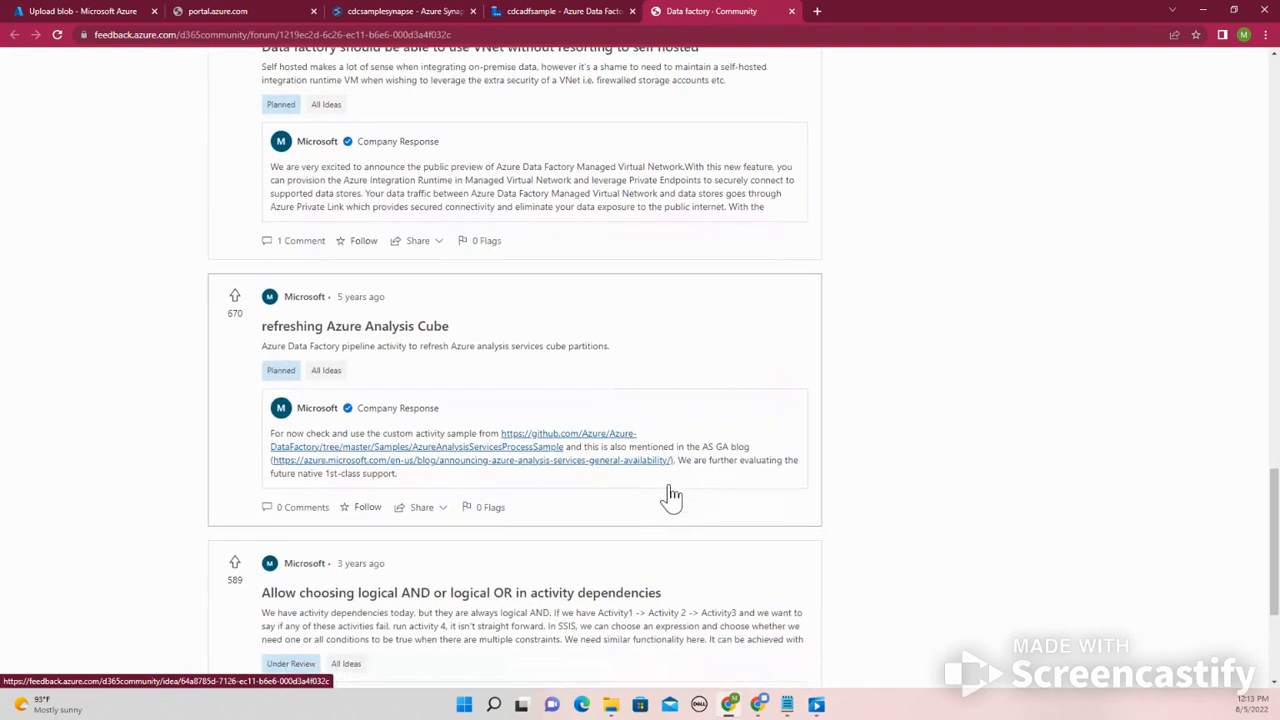
{"action": "scroll", "coordinate": [665, 513], "scroll_direction": "up", "scroll_amount": 15}
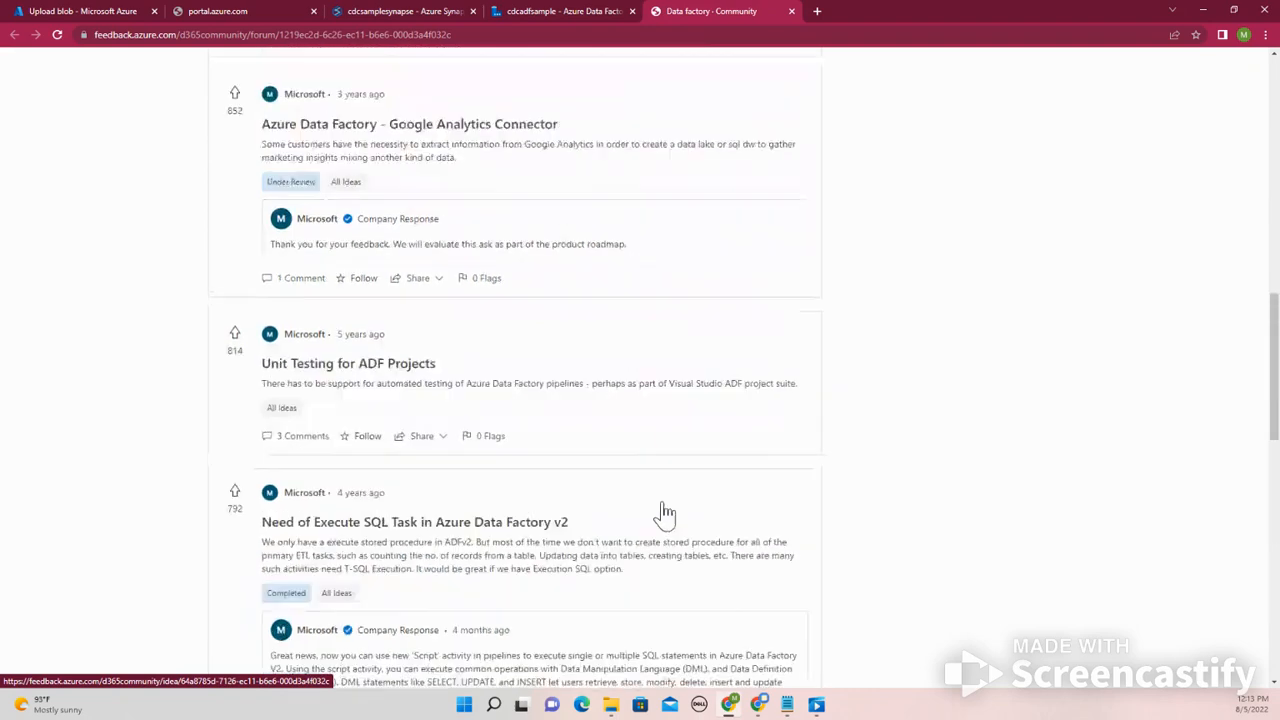
- Try to post a new idea on the Data factory forum and look through the idea list again
{"action": "left_click", "coordinate": [1025, 147]}
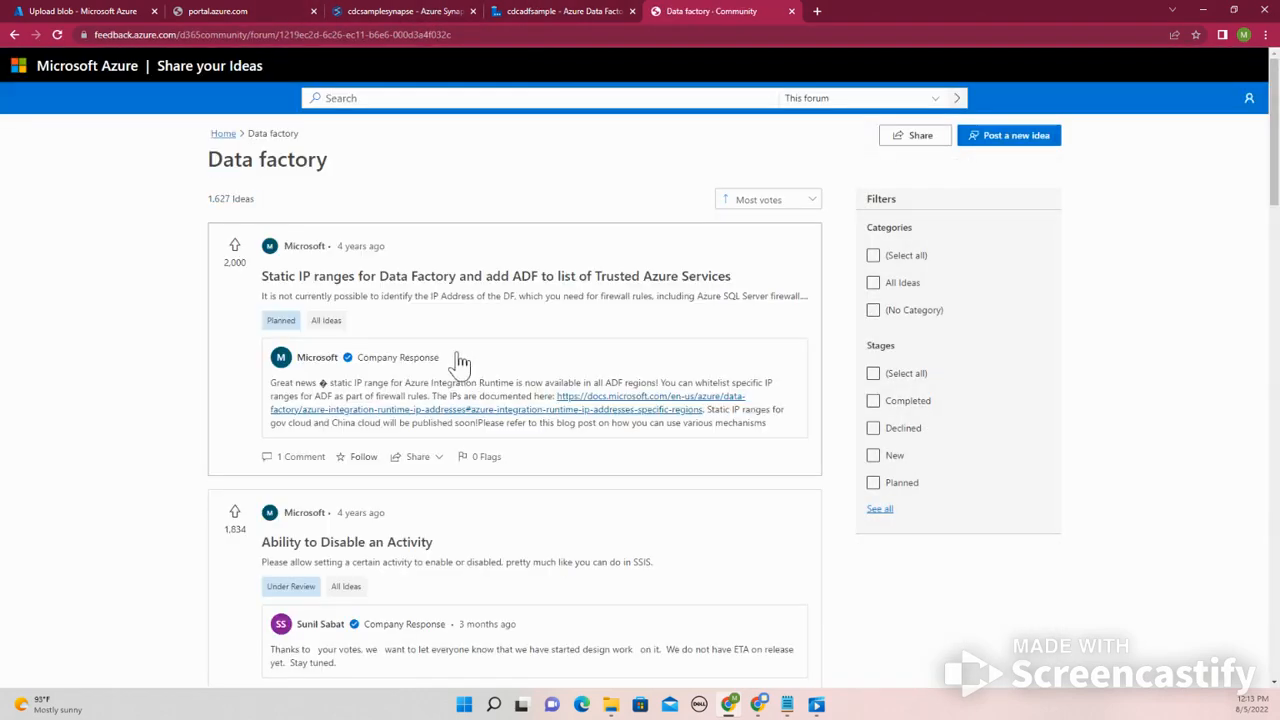
{"action": "scroll", "coordinate": [543, 450], "scroll_direction": "down", "scroll_amount": 3}
{"action": "scroll", "coordinate": [548, 462], "scroll_direction": "down", "scroll_amount": 15}
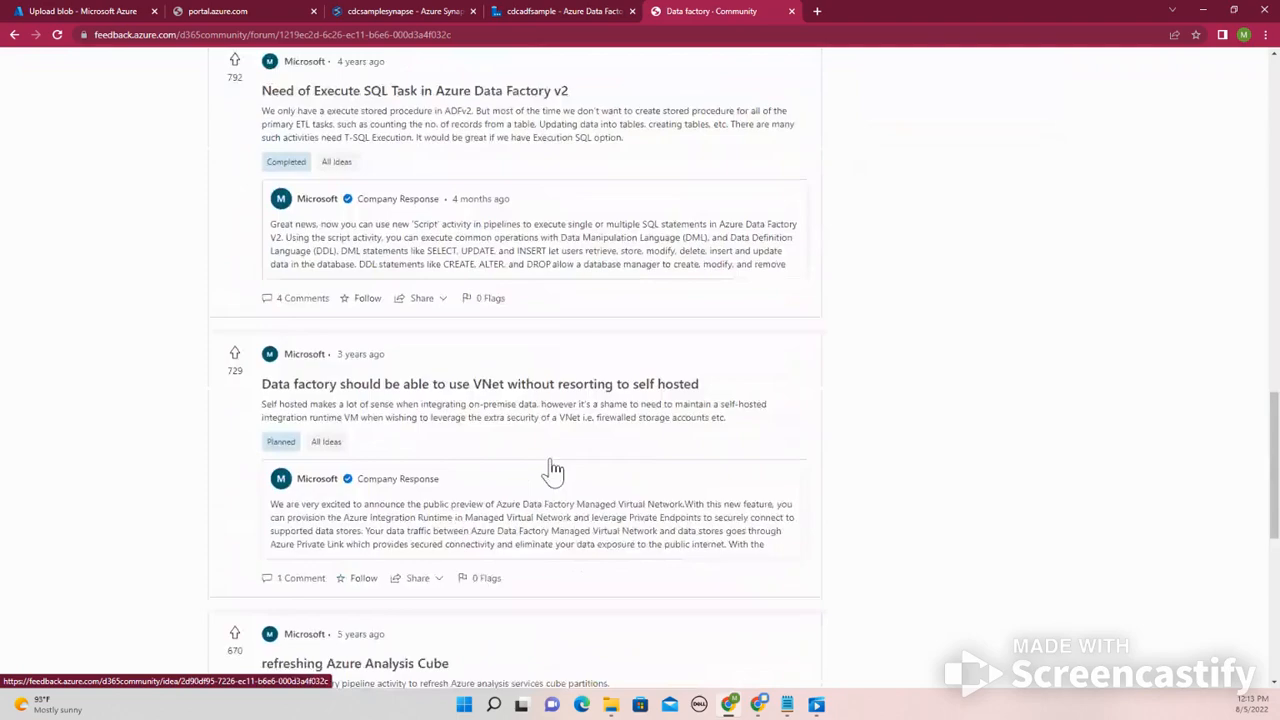
{"action": "scroll", "coordinate": [478, 541], "scroll_direction": "up", "scroll_amount": 5}
{"action": "scroll", "coordinate": [497, 520], "scroll_direction": "up", "scroll_amount": 10}
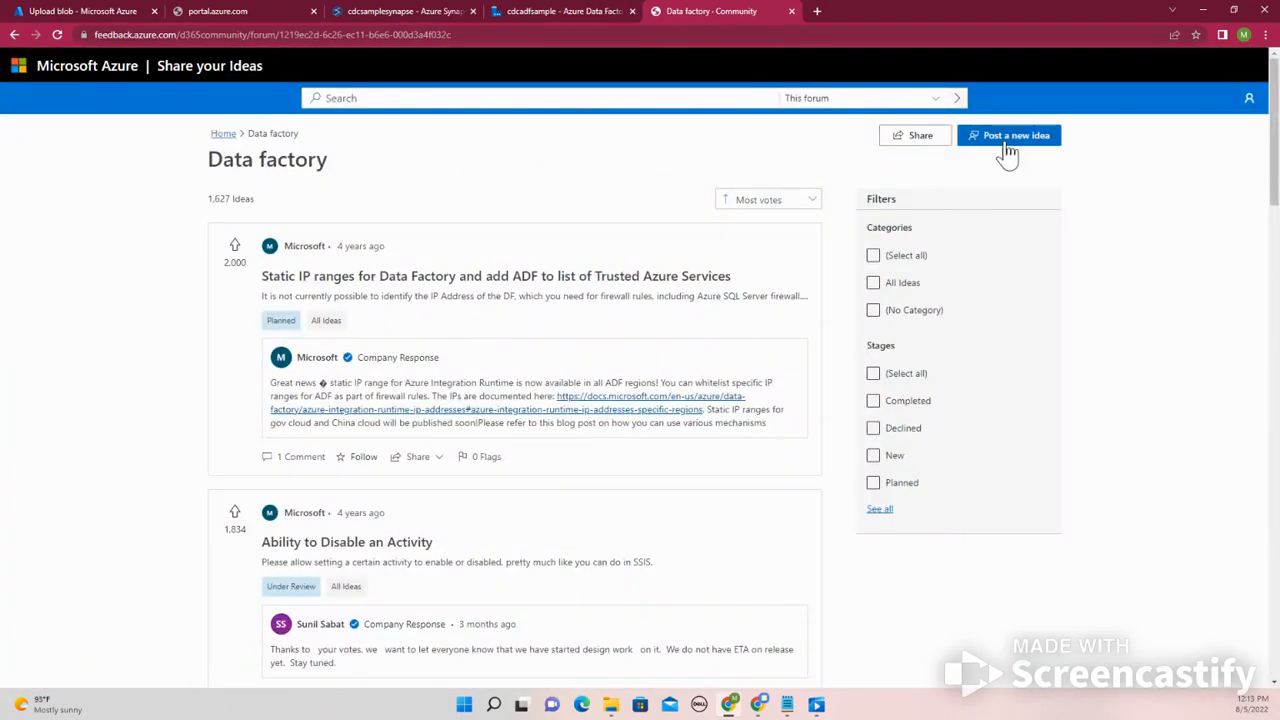
- Return to the IngestCDC pipeline in Azure Data Factory and look at the Check files in folder activity
{"action": "left_click", "coordinate": [555, 12]}
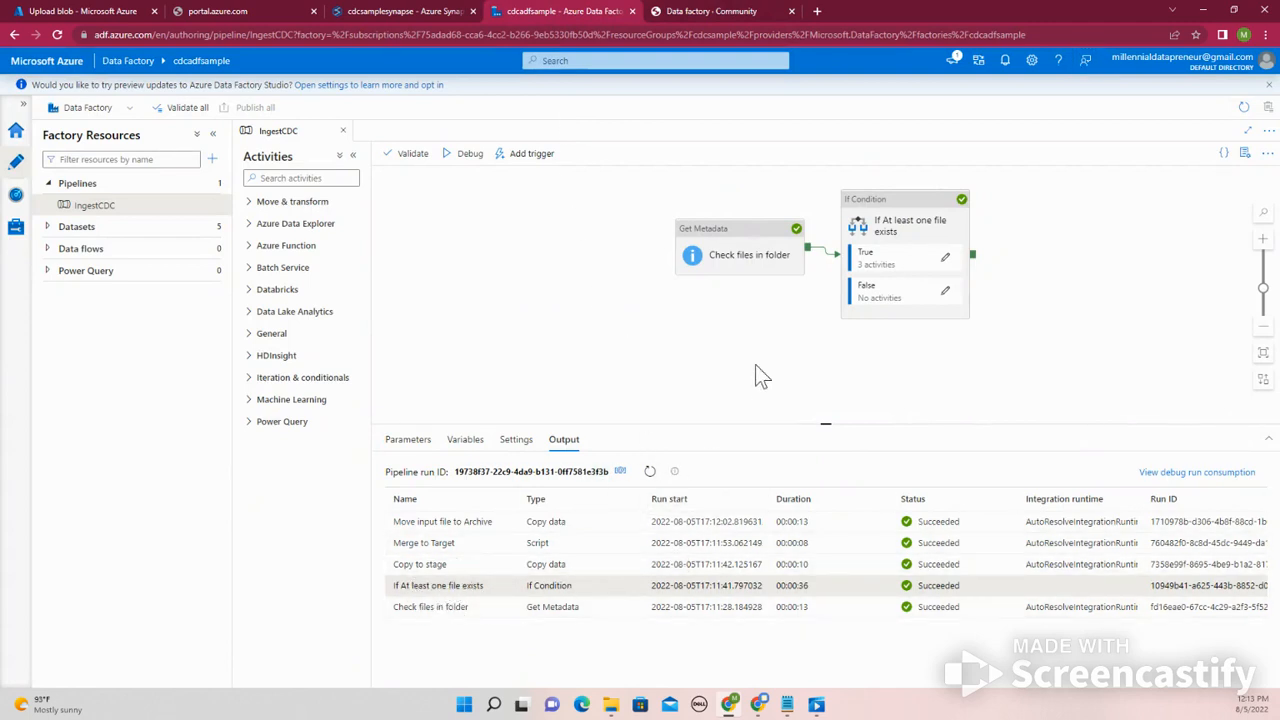
{"action": "left_click", "coordinate": [760, 252]}
{"action": "left_click", "coordinate": [1032, 268]}
- Switch to the Azure portal and open Synapse Studio for the cdcsamplesynapse workspace
{"action": "left_click", "coordinate": [78, 10]}
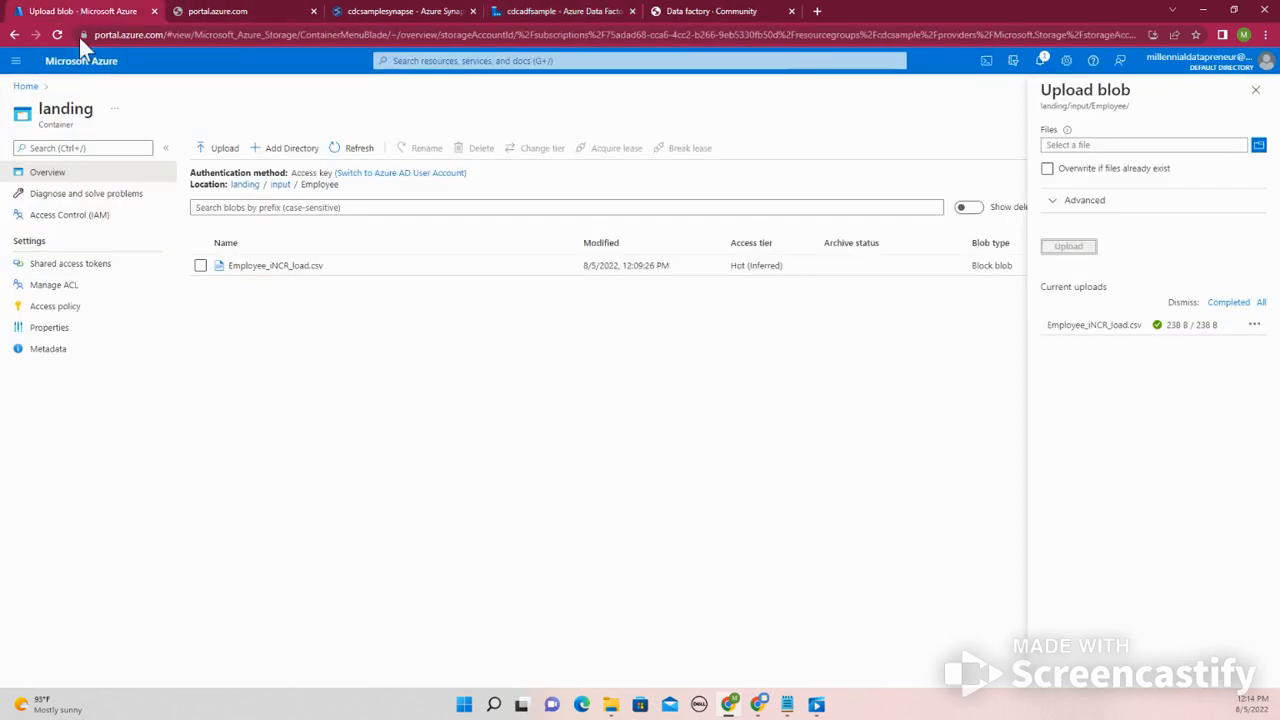
{"action": "left_click", "coordinate": [22, 86]}
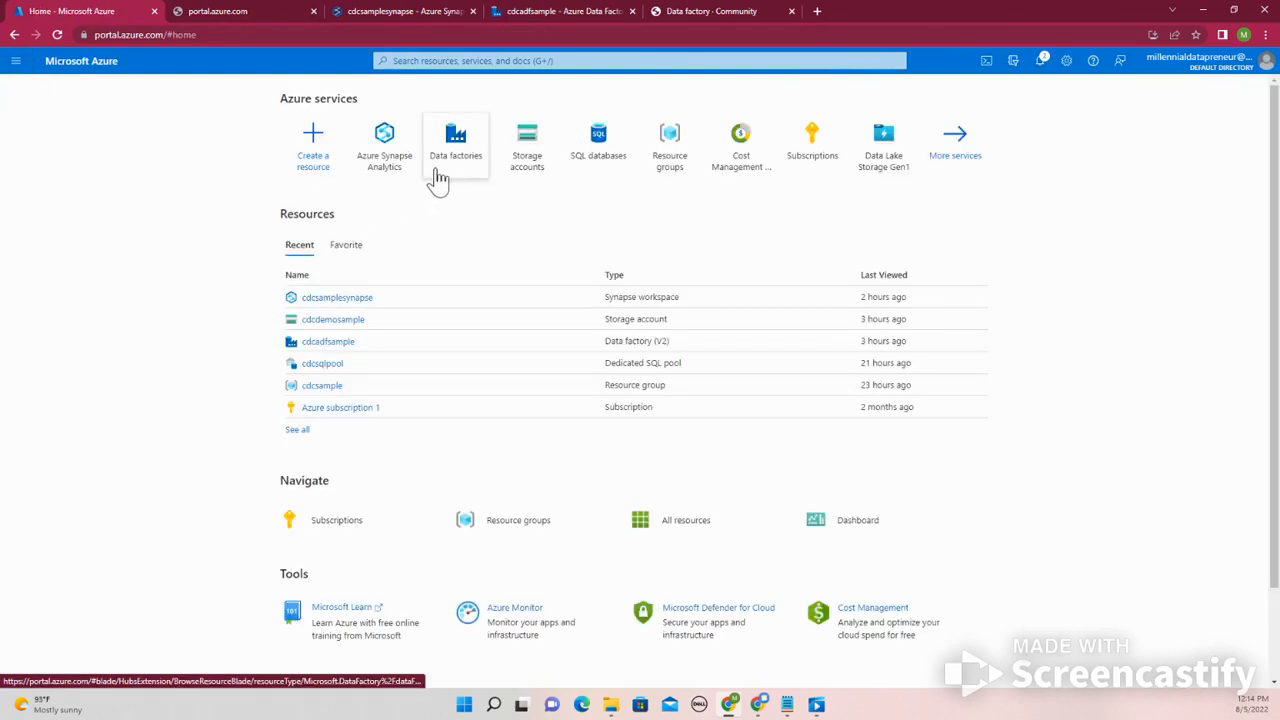
{"action": "left_click", "coordinate": [392, 146]}
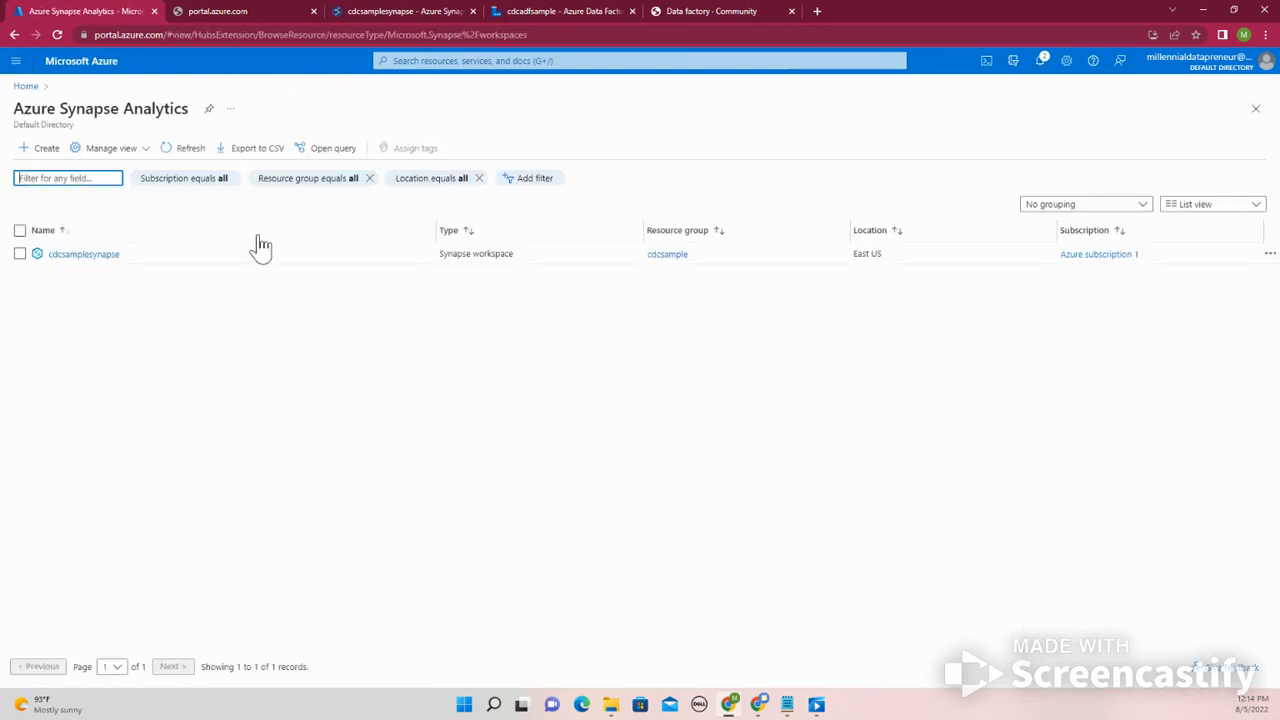
{"action": "left_click", "coordinate": [84, 254]}
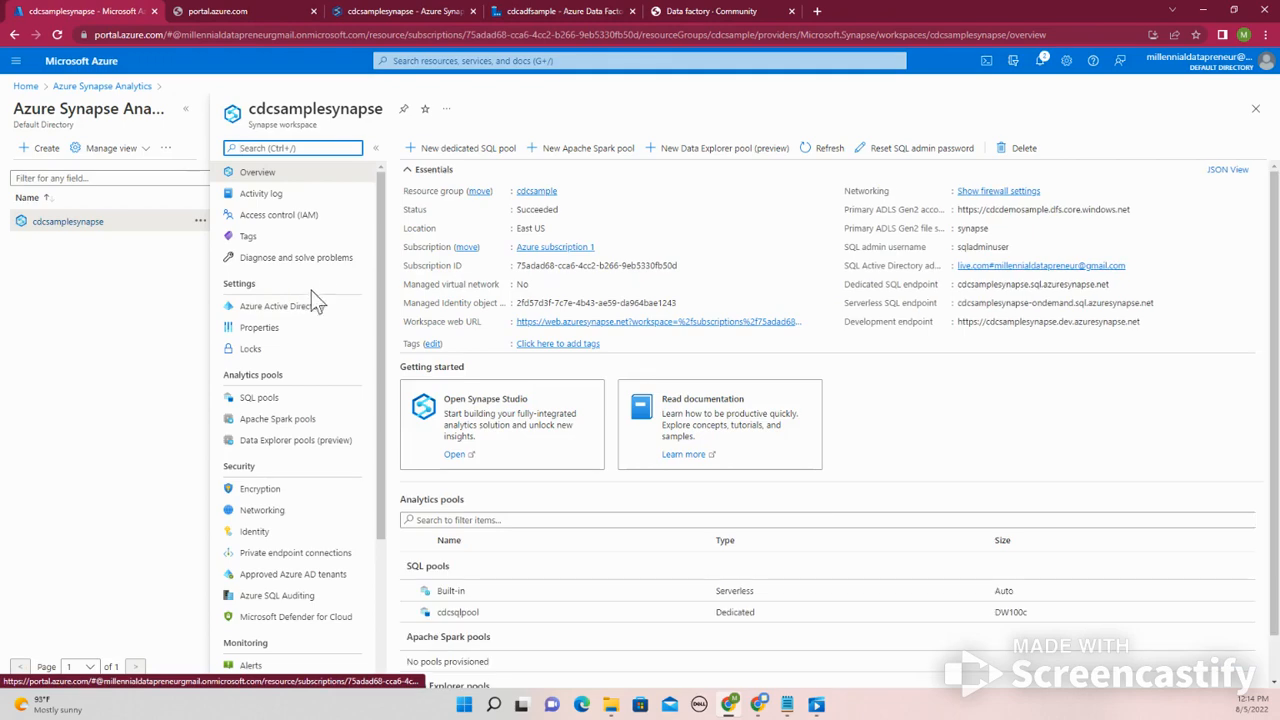
{"action": "left_click", "coordinate": [455, 454]}
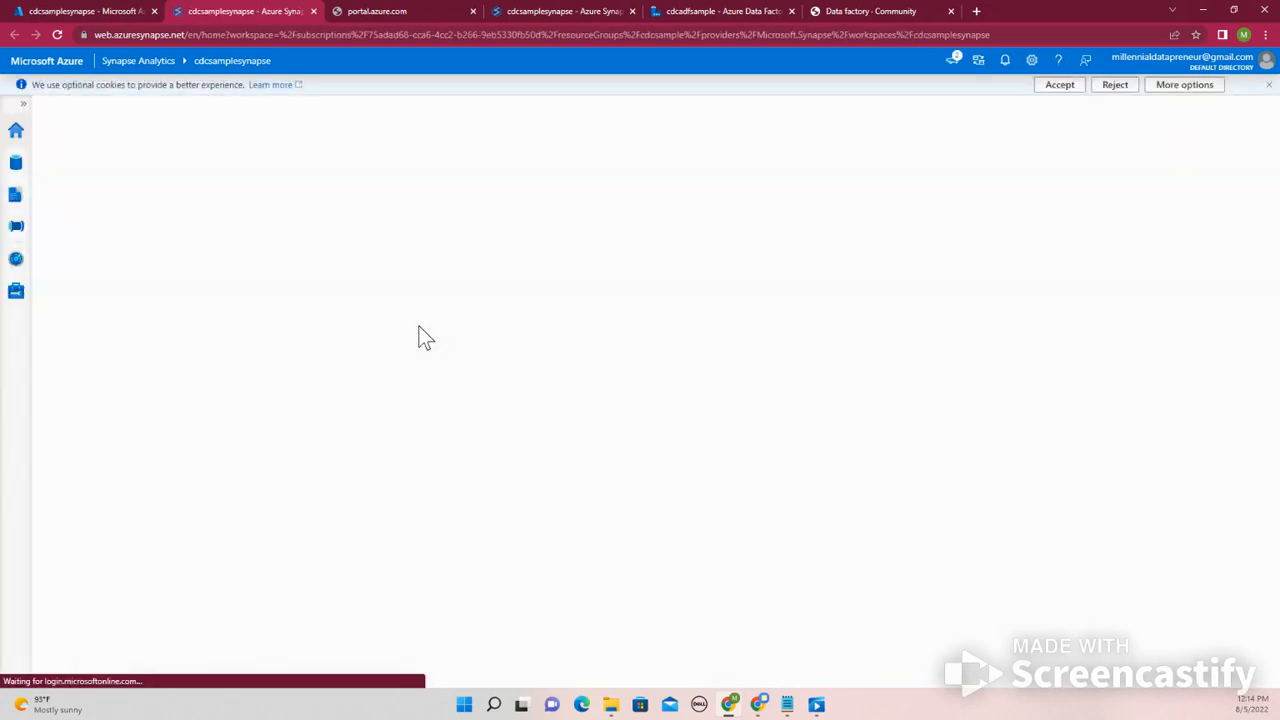
- Expand the tables of the cdcsqlpool database and query the top 100 rows of dbo.StageTable in a new SQL script
{"action": "left_click", "coordinate": [16, 162]}
{"action": "left_click", "coordinate": [104, 208]}
{"action": "left_click", "coordinate": [95, 232]}
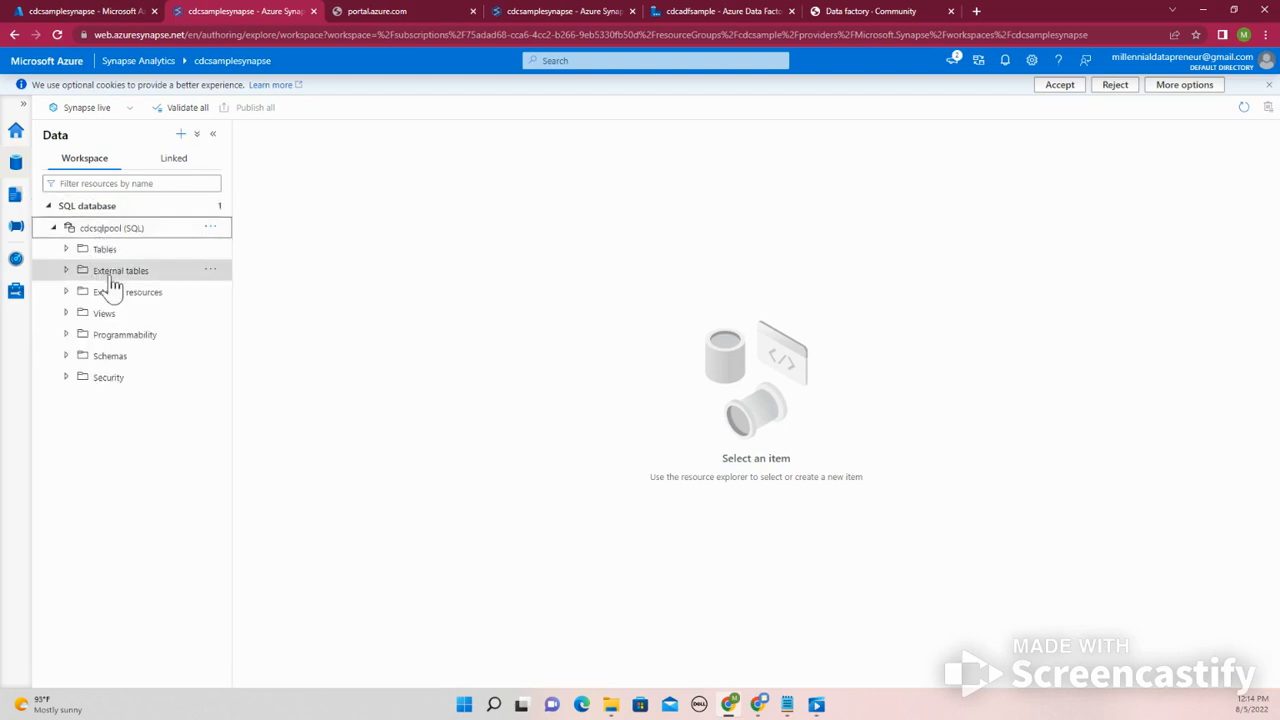
{"action": "left_click", "coordinate": [67, 250]}
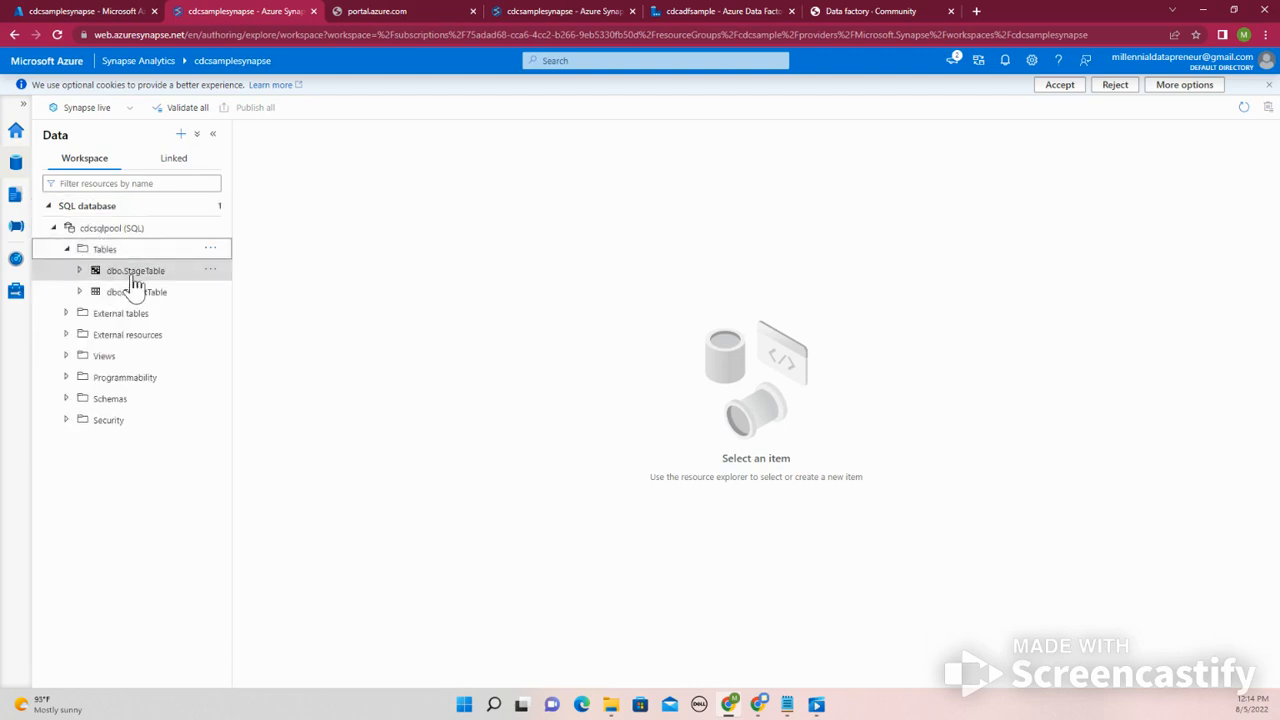
{"action": "left_click", "coordinate": [204, 279]}
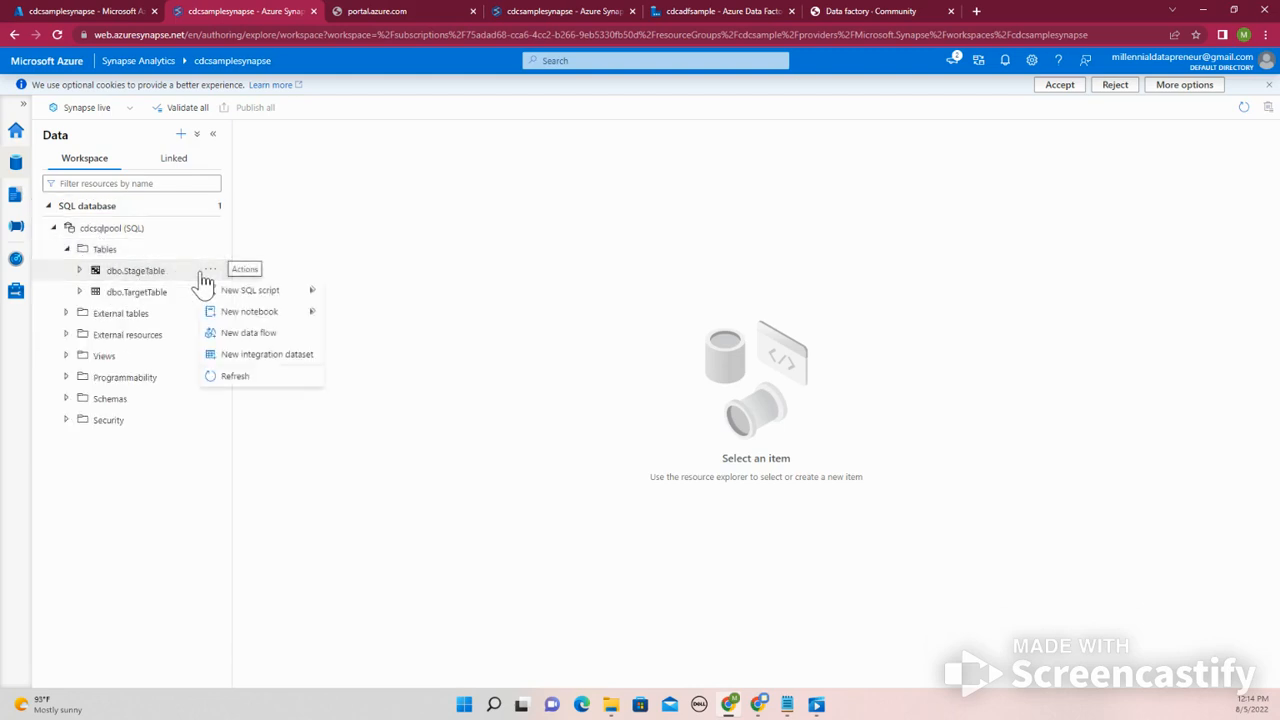
{"action": "mouse_move", "coordinate": [229, 290]}
{"action": "left_click", "coordinate": [340, 297]}
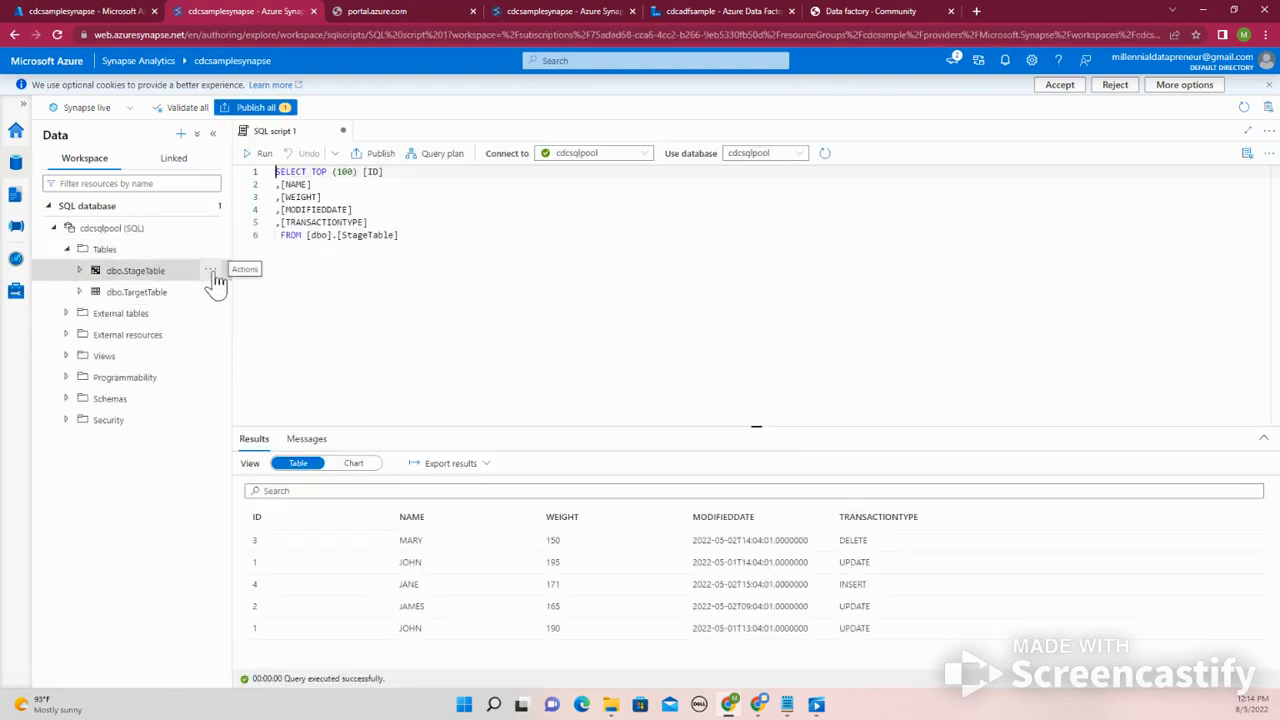
- Generate a CREATE script for dbo.StageTable and highlight the statement that adds the INSERT default for TRANSACTIONTYPE
{"action": "left_click", "coordinate": [212, 273]}
{"action": "mouse_move", "coordinate": [285, 291]}
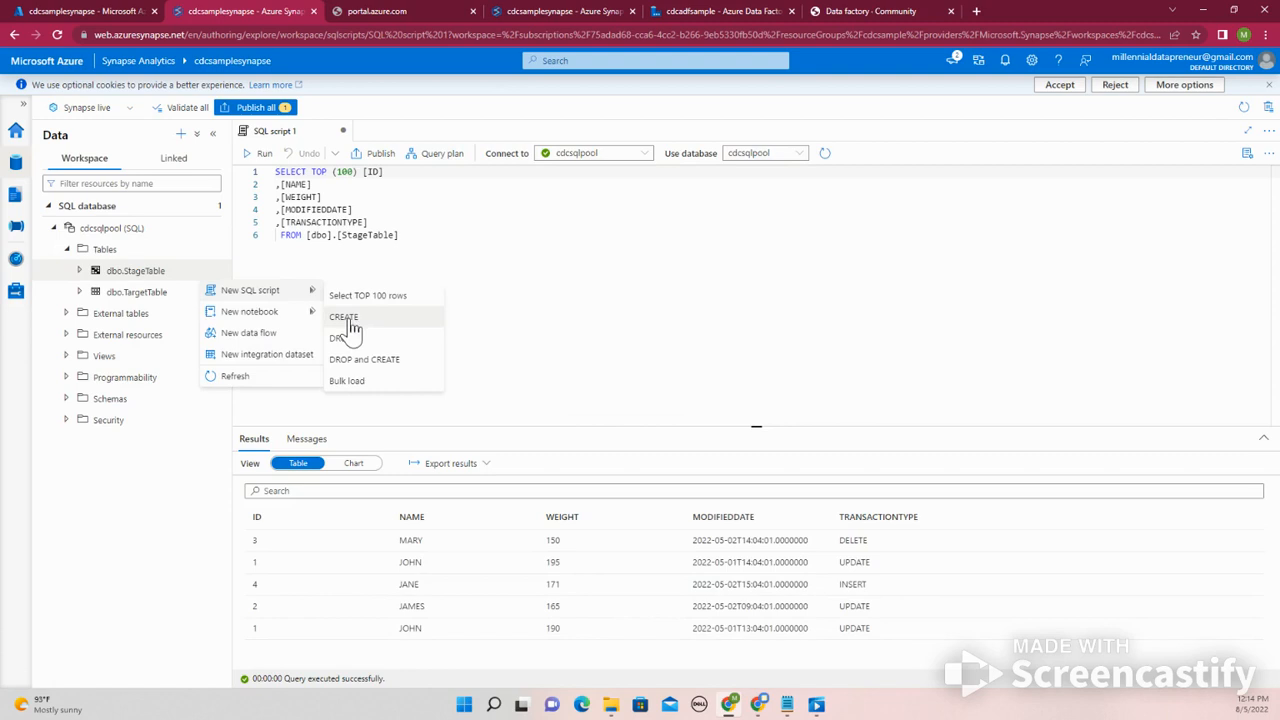
{"action": "left_click", "coordinate": [345, 318]}
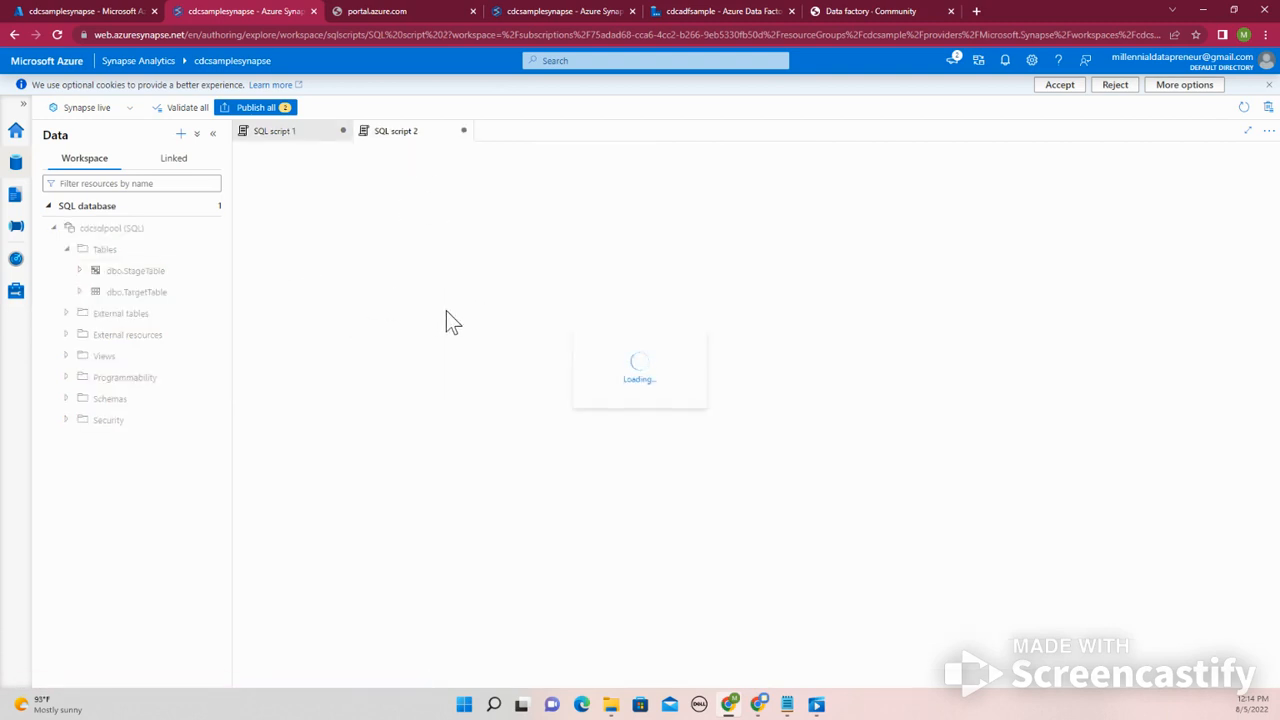
{"action": "left_click", "coordinate": [690, 410]}
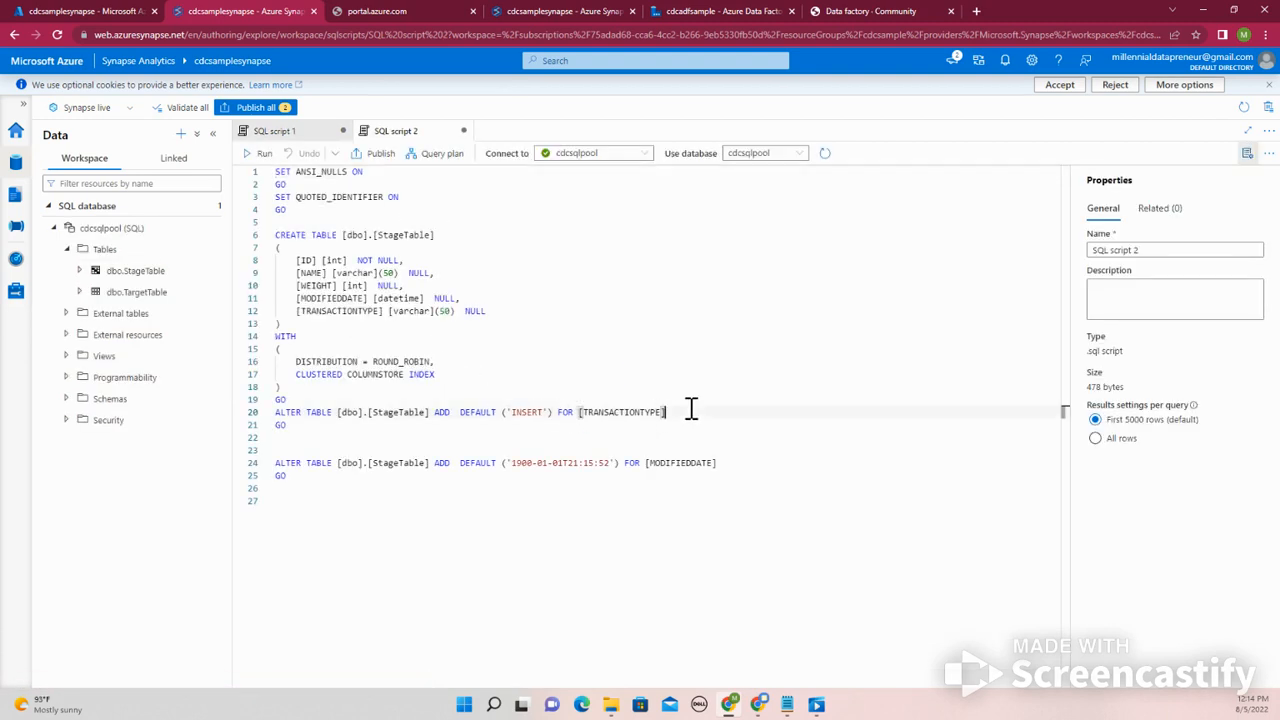
{"action": "left_click_drag", "start_coordinate": [690, 410], "coordinate": [285, 400]}
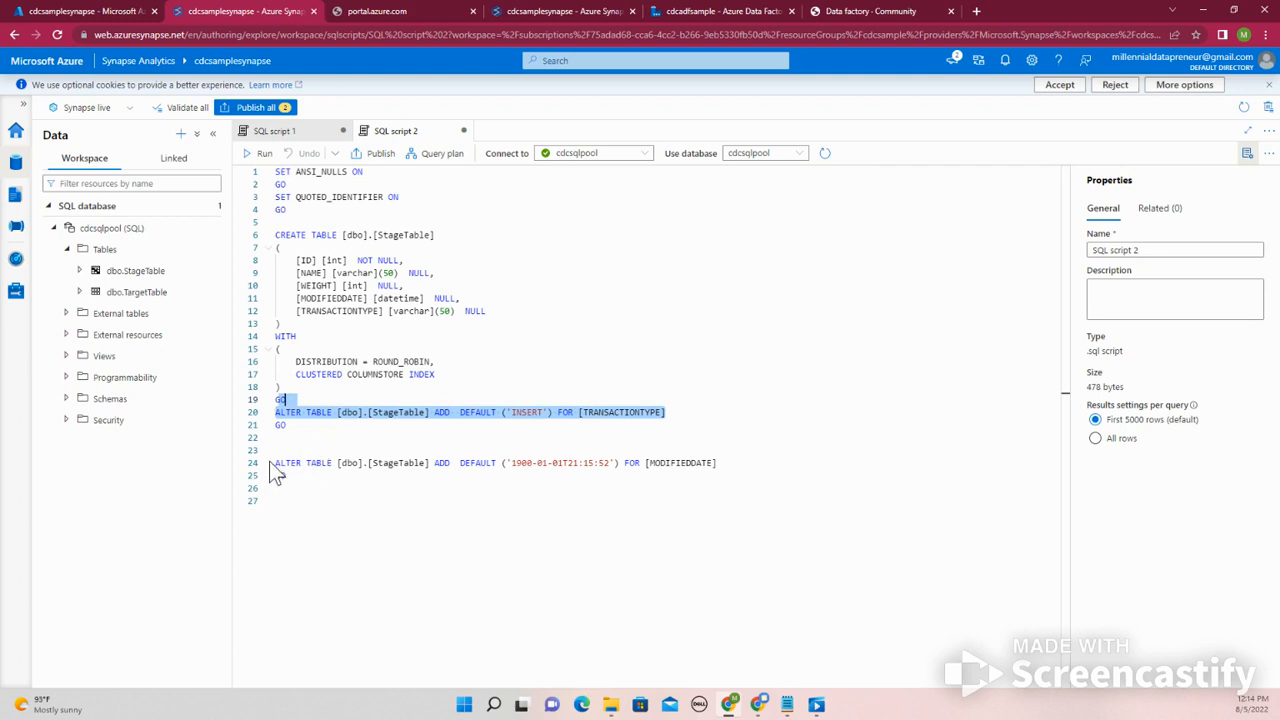
- Return to SQL script 1 and start an insert statement on [dbo].[StageTable] below the SELECT query
{"action": "left_click", "coordinate": [737, 463]}
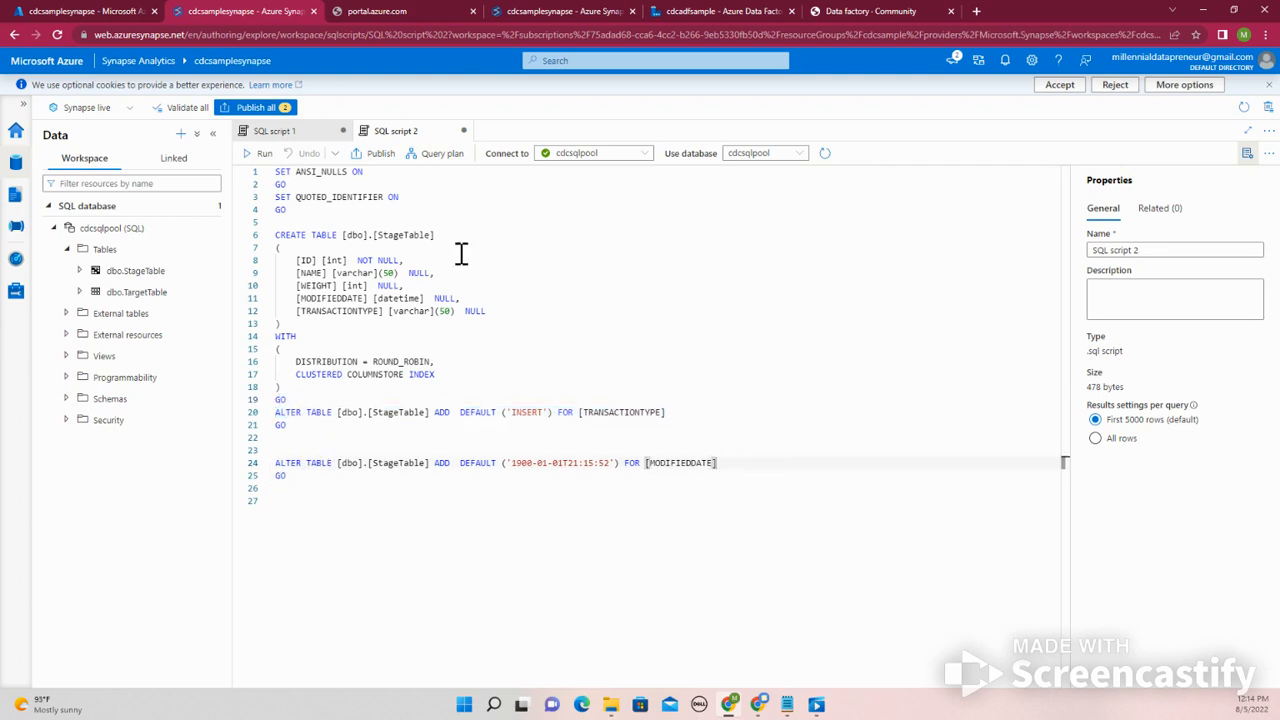
{"action": "left_click", "coordinate": [275, 131]}
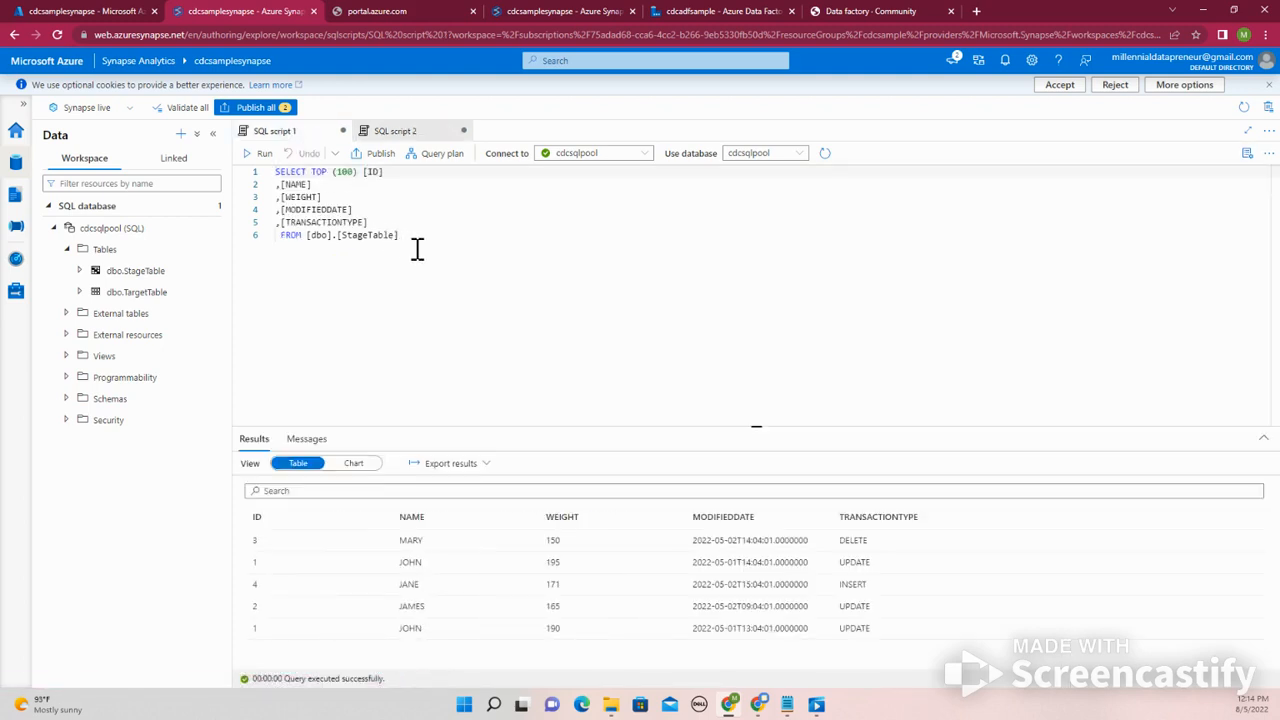
{"action": "left_click", "coordinate": [421, 238]}
{"action": "key", "text": "Return"}
{"action": "key", "text": "Return"}
{"action": "type", "text": "insert"}
{"action": "left_click_drag", "start_coordinate": [421, 240], "coordinate": [305, 236]}
{"action": "key", "text": "ctrl+c"}
{"action": "left_click", "coordinate": [346, 263]}
{"action": "key", "text": "ctrl+v"}
- Add a values clause to the insert statement with ID 10, a sample first name and weight 230
{"action": "key", "text": "Return"}
{"action": "type", "text": "val"}
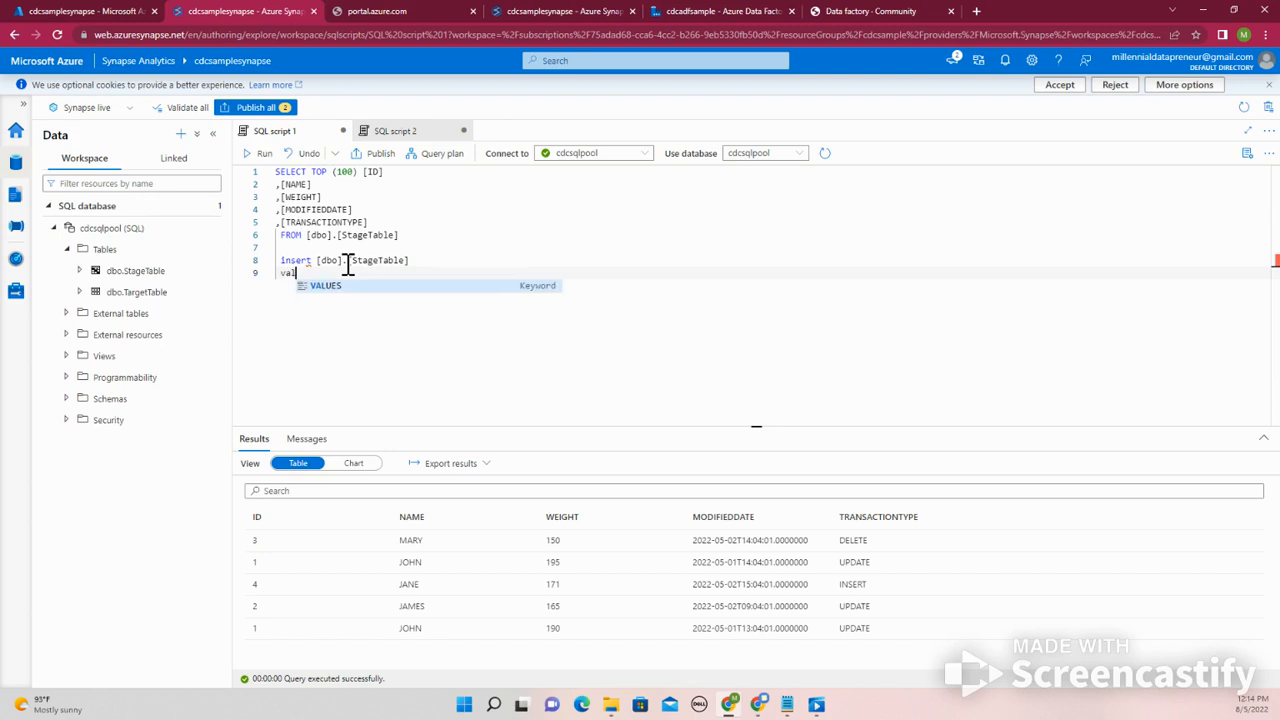
{"action": "type", "text": "ues ("}
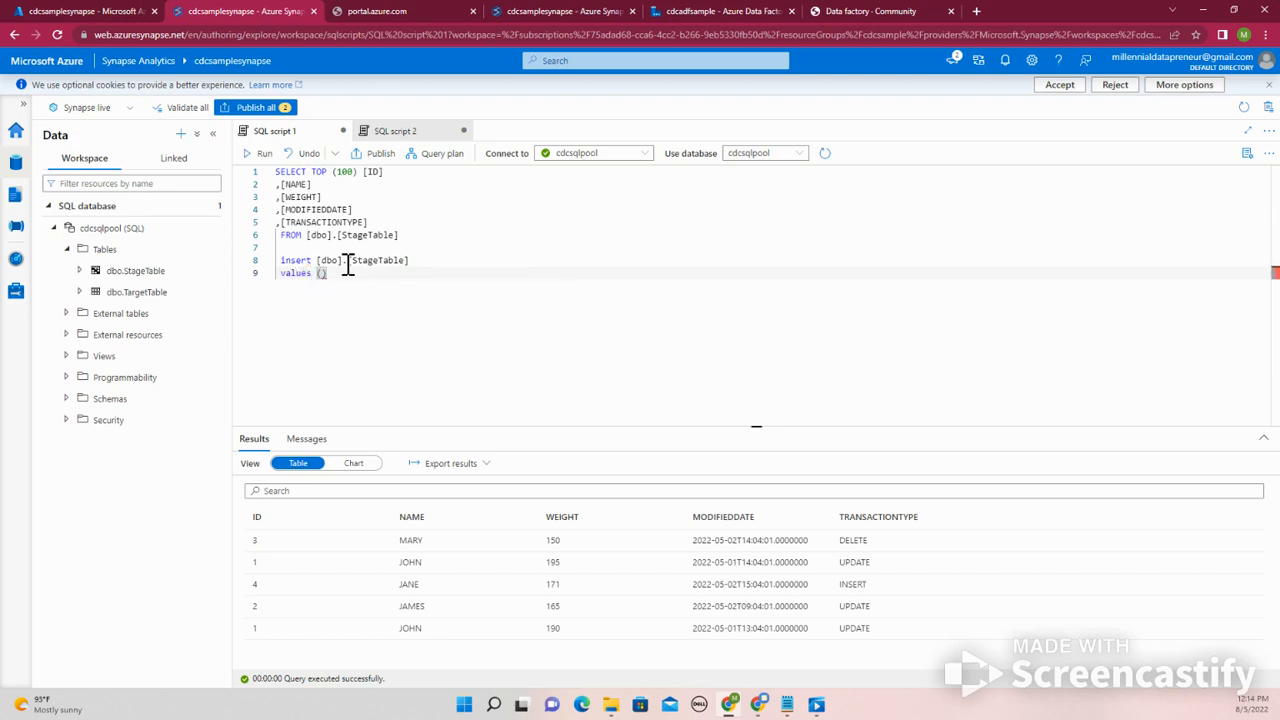
{"action": "type", "text": "10"}
{"action": "type", "text": ", 'Kate', 230,"}
{"action": "left_click_drag", "start_coordinate": [694, 541], "coordinate": [838, 540]}
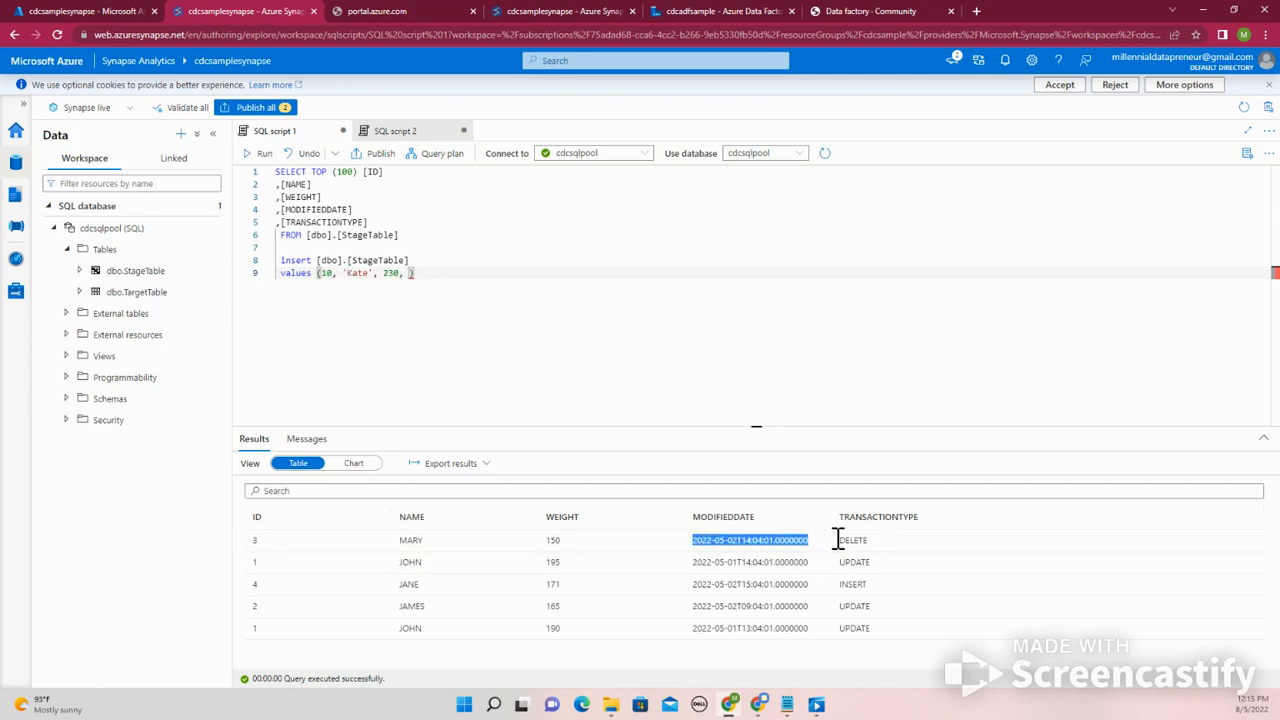
{"action": "left_click", "coordinate": [405, 274]}
{"action": "type", "text": "'"}
{"action": "key", "text": "ctrl+v"}
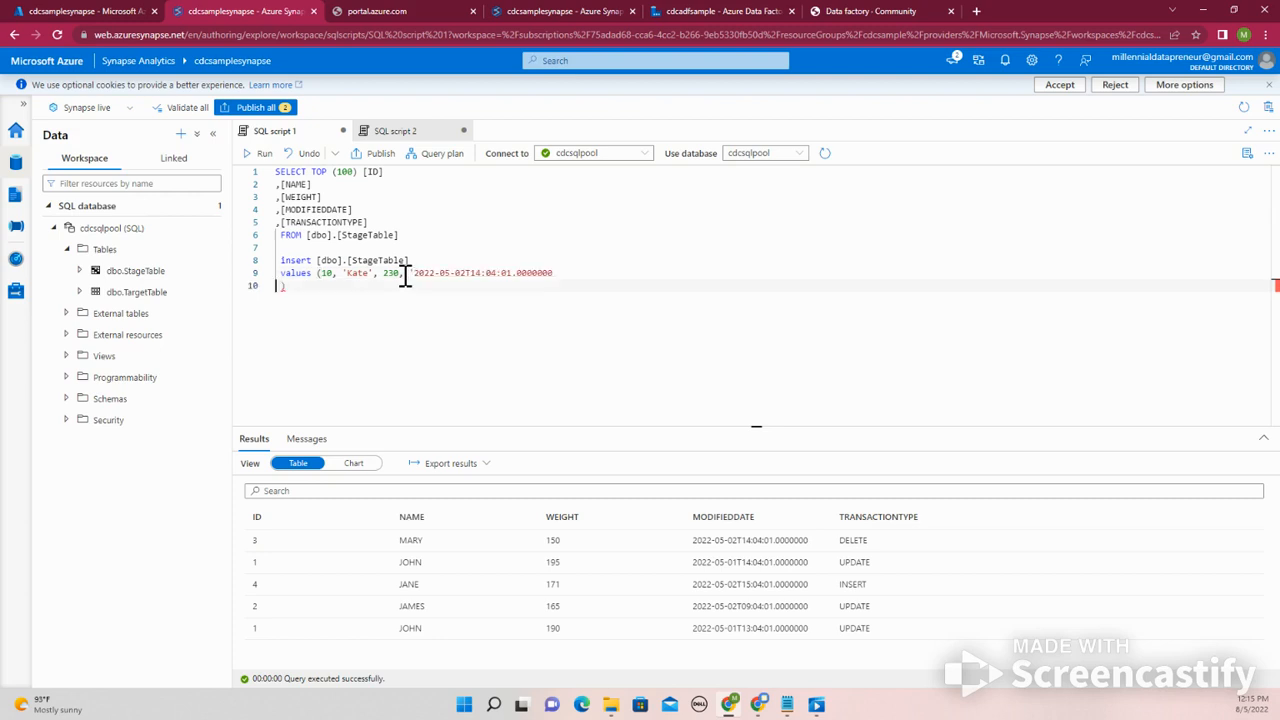
{"action": "key", "text": "Delete"}
{"action": "key", "text": "BackSpace"}
{"action": "key", "text": "BackSpace"}
{"action": "key", "text": "BackSpace"}
{"action": "key", "text": "BackSpace"}
{"action": "key", "text": "BackSpace"}
{"action": "key", "text": "BackSpace"}
{"action": "key", "text": "BackSpace"}
{"action": "key", "text": "BackSpace"}
{"action": "key", "text": "BackSpace"}
{"action": "key", "text": "BackSpace"}
{"action": "key", "text": "BackSpace"}
{"action": "key", "text": "BackSpace"}
{"action": "key", "text": "BackSpace"}
{"action": "key", "text": "BackSpace"}
{"action": "key", "text": "BackSpace"}
{"action": "key", "text": "BackSpace"}
{"action": "key", "text": "BackSpace"}
{"action": "key", "text": "BackSpace"}
{"action": "key", "text": "BackSpace"}
{"action": "key", "text": "BackSpace"}
{"action": "key", "text": "BackSpace"}
{"action": "key", "text": "BackSpace"}
{"action": "key", "text": "BackSpace"}
{"action": "key", "text": "BackSpace"}
- Complete the values clause with null, null for the last two columns and run only the insert statement
{"action": "type", "text": "null, nu"}
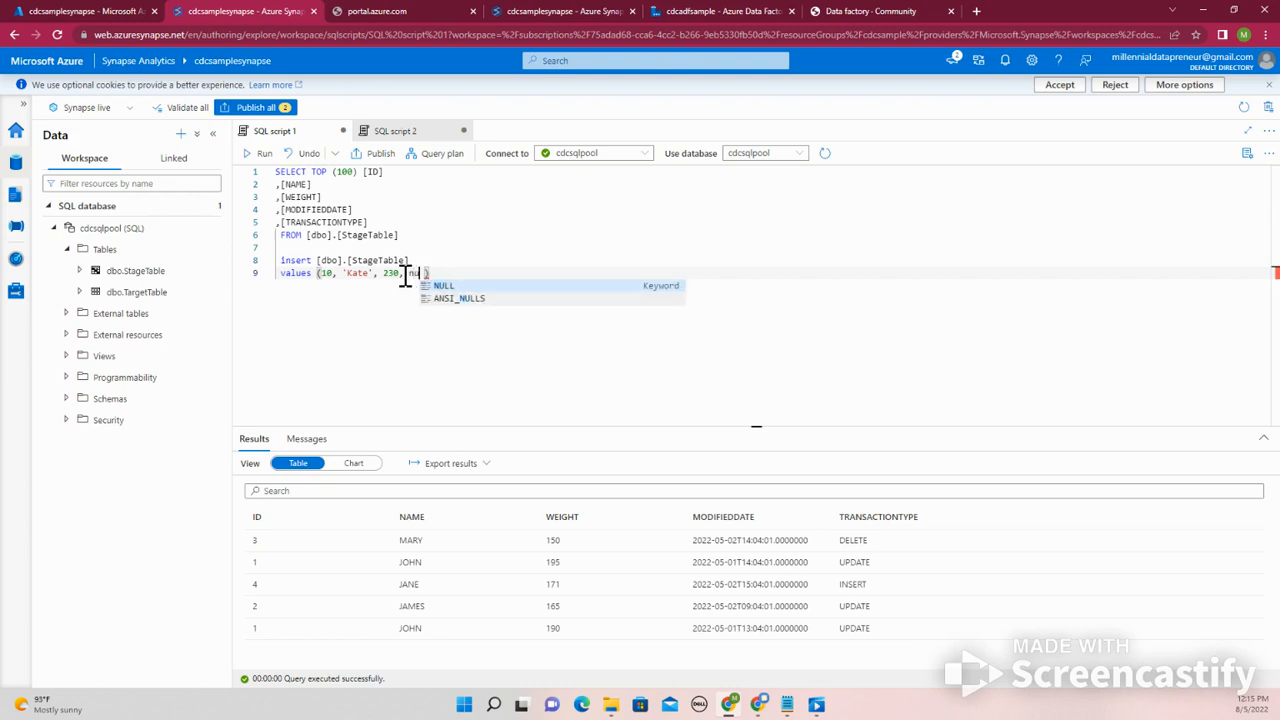
{"action": "type", "text": "ll"}
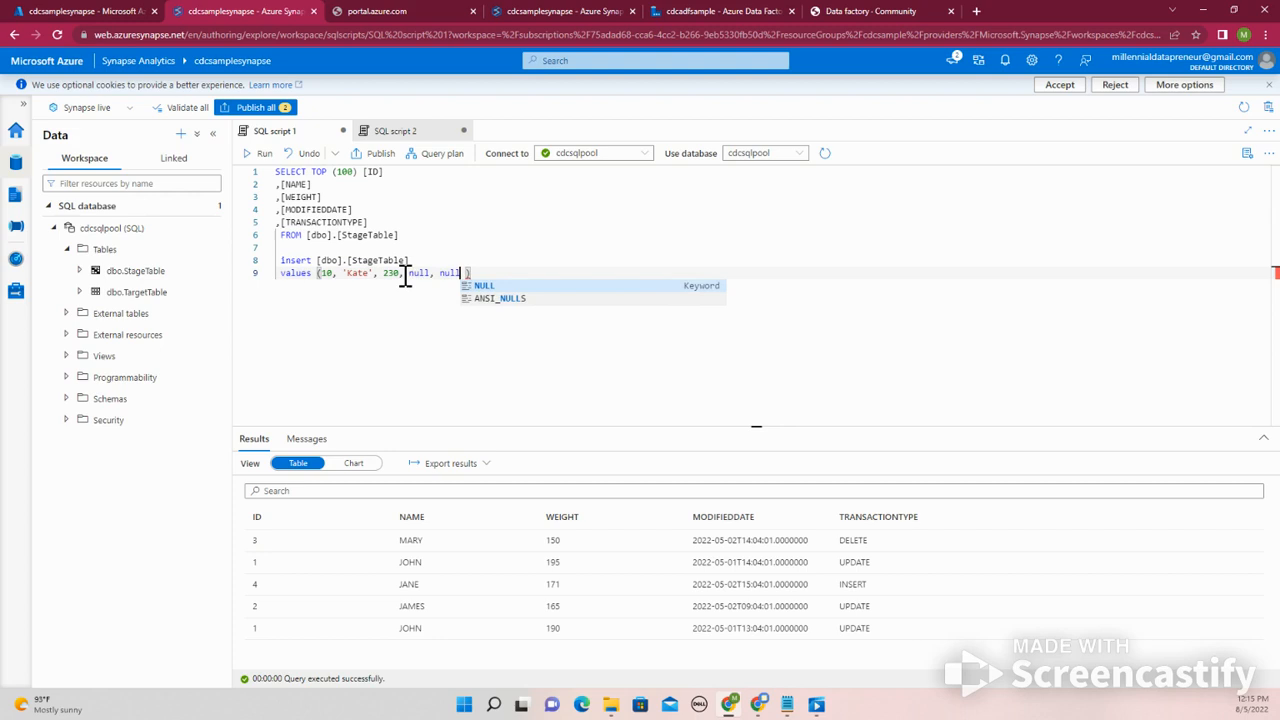
{"action": "left_click", "coordinate": [521, 259]}
{"action": "left_click_drag", "start_coordinate": [507, 275], "coordinate": [276, 260]}
{"action": "left_click", "coordinate": [258, 154]}
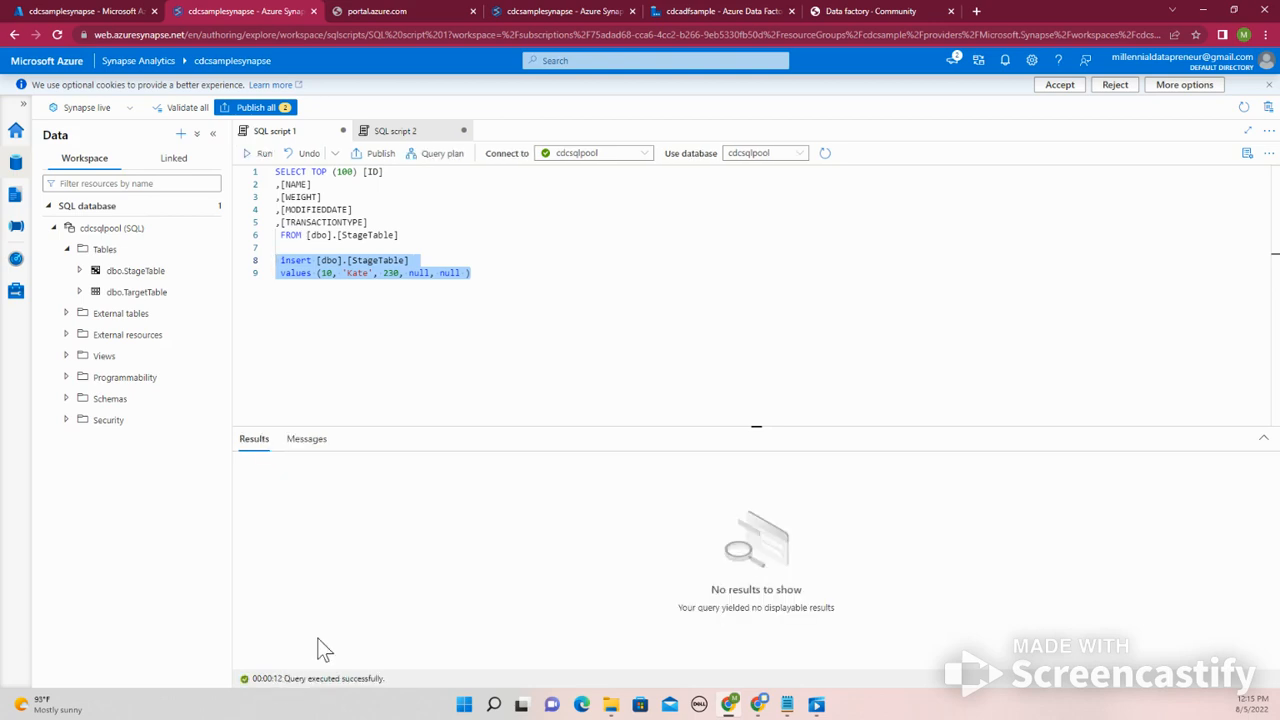
- Run only the SELECT query on StageTable and examine MODIFIEDDATE and TRANSACTIONTYPE of the row with ID 10
{"action": "left_click_drag", "start_coordinate": [414, 234], "coordinate": [257, 171]}
{"action": "left_click", "coordinate": [257, 156]}
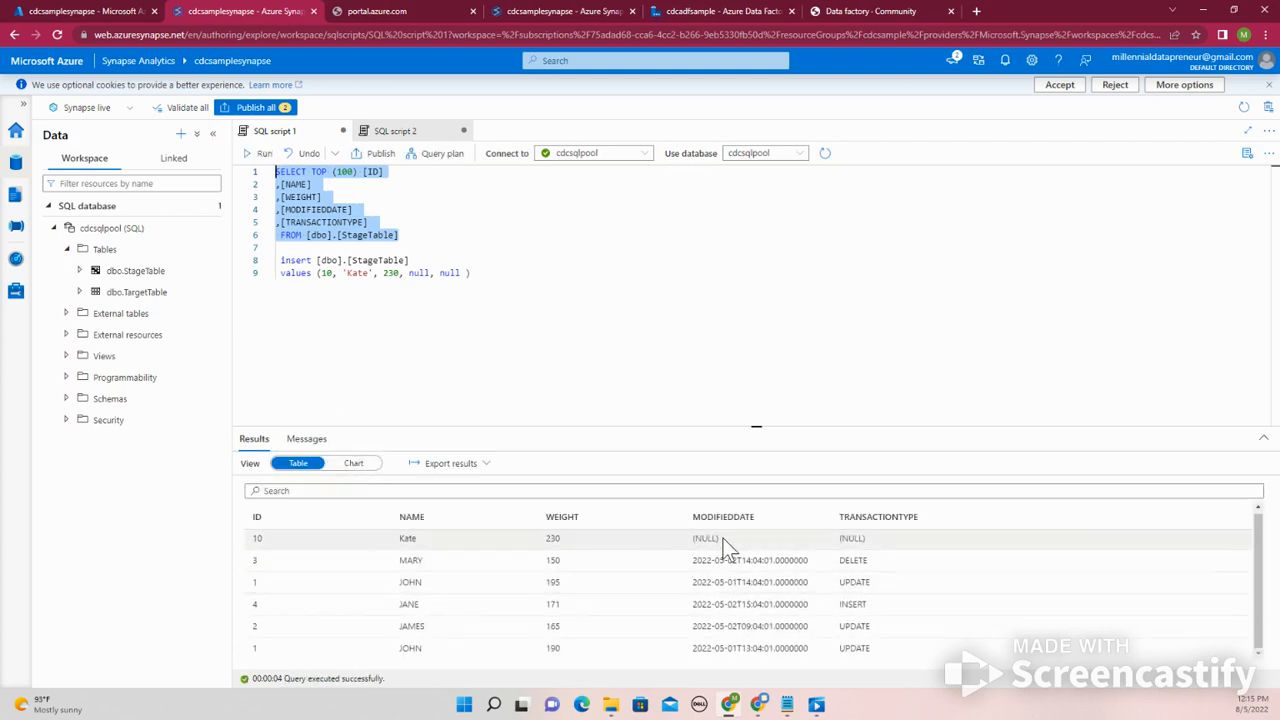
{"action": "mouse_move", "coordinate": [695, 539]}
{"action": "left_mouse_down"}
{"action": "mouse_move", "coordinate": [798, 537]}
{"action": "mouse_move", "coordinate": [676, 540]}
{"action": "left_mouse_up"}
{"action": "left_click", "coordinate": [864, 538]}
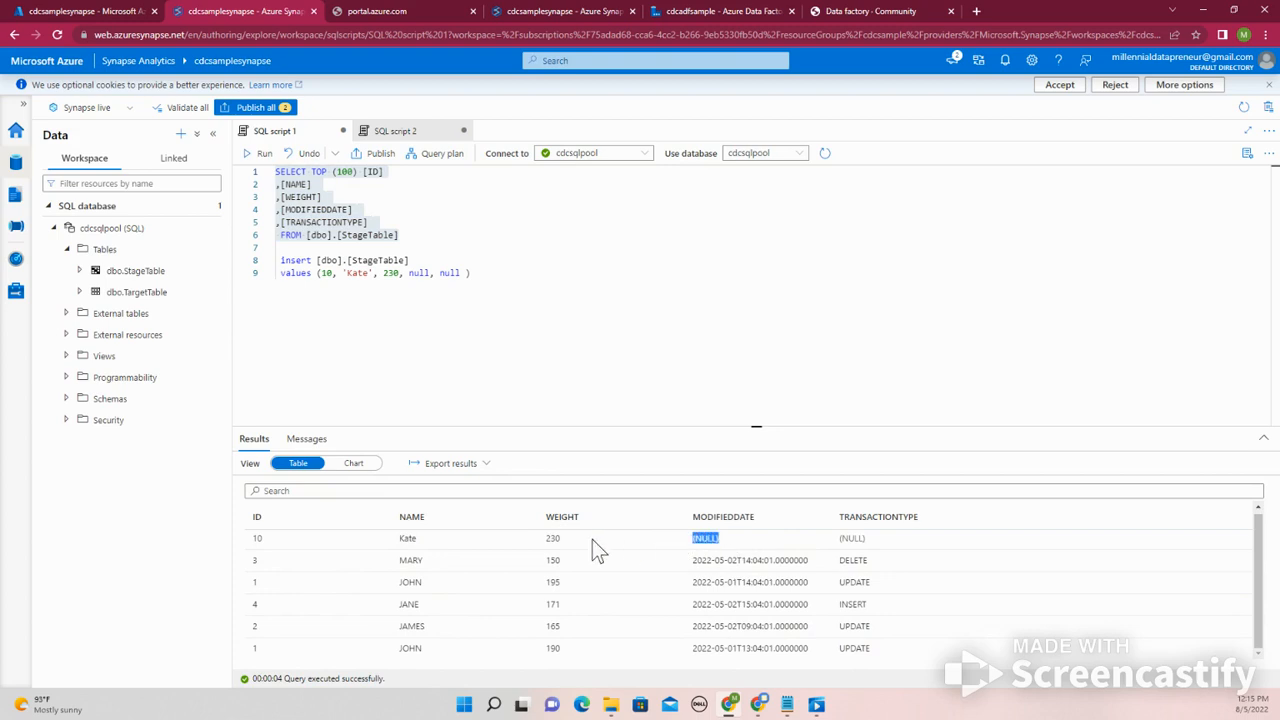
- Remove the two null values, add the column list (ID, NAME, WEIGHT) to the insert statement and run only that statement
{"action": "left_click", "coordinate": [465, 273]}
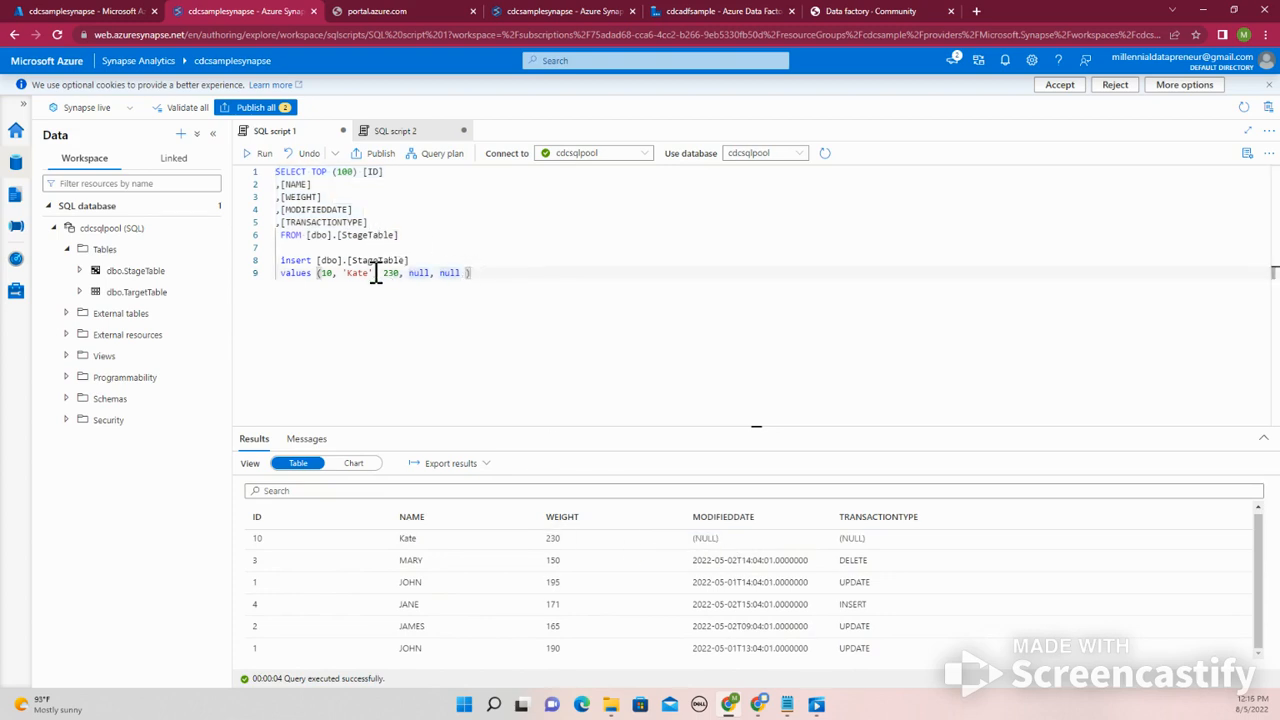
{"action": "left_click", "coordinate": [420, 261]}
{"action": "left_click_drag", "start_coordinate": [409, 274], "coordinate": [466, 275]}
{"action": "key", "text": "BackSpace"}
{"action": "key", "text": "BackSpace"}
{"action": "key", "text": "BackSpace"}
{"action": "left_click", "coordinate": [431, 260]}
{"action": "type", "text": "(ID, NAME,"}
{"action": "key", "text": "BackSpace"}
{"action": "type", "text": "WEIGHT"}
{"action": "left_click_drag", "start_coordinate": [423, 291], "coordinate": [257, 257]}
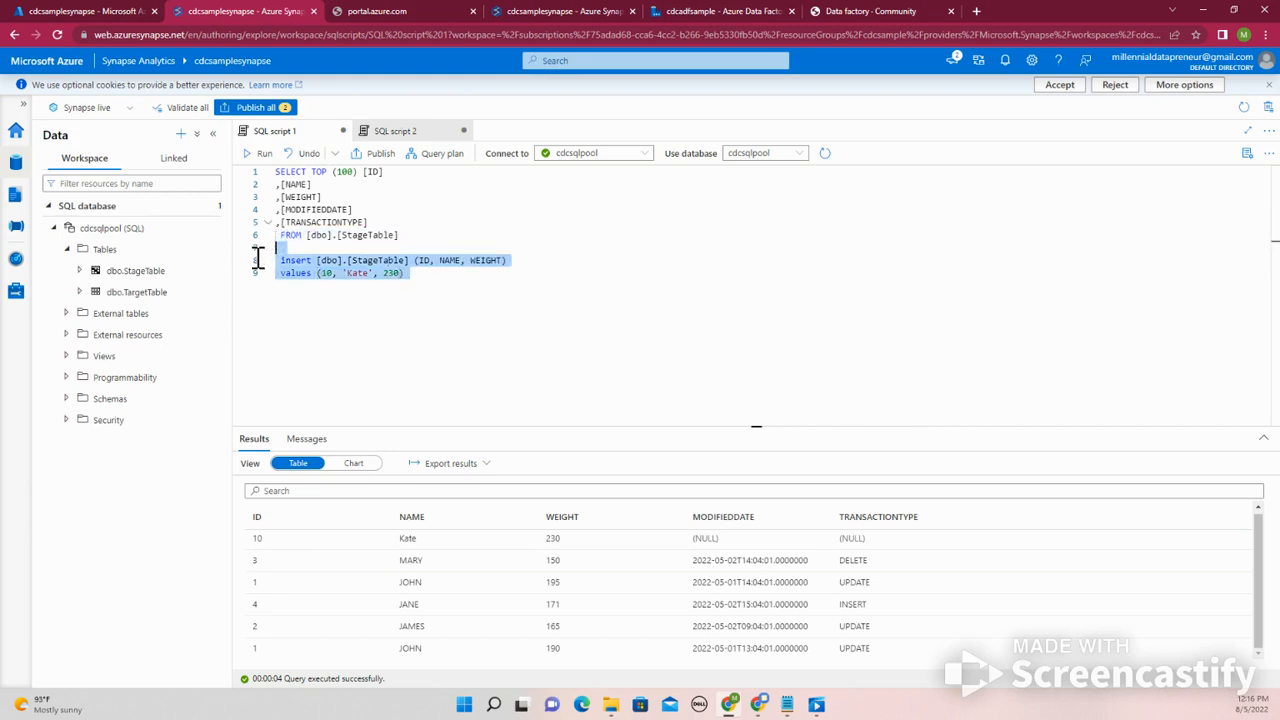
{"action": "left_click", "coordinate": [263, 157]}
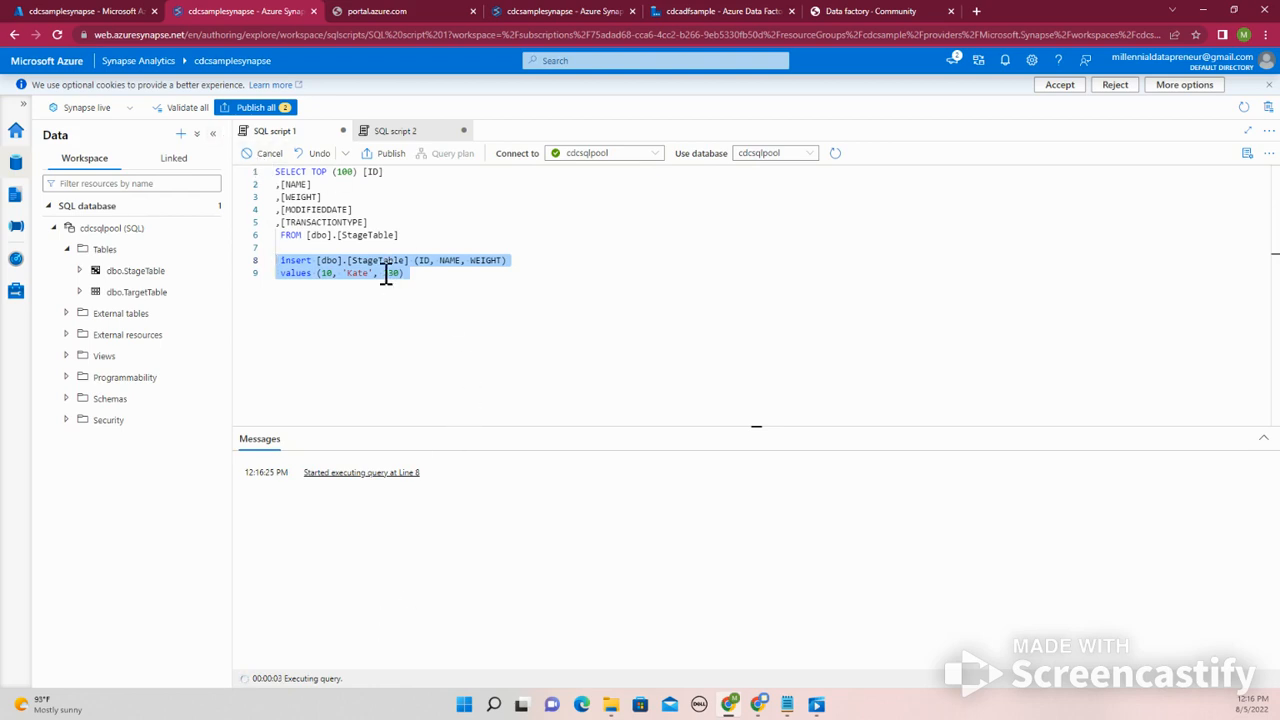
- Rerun the StageTable SELECT query and highlight the newly inserted row to examine its default column values
{"action": "left_click", "coordinate": [415, 238]}
{"action": "left_click_drag", "start_coordinate": [415, 238], "coordinate": [251, 157]}
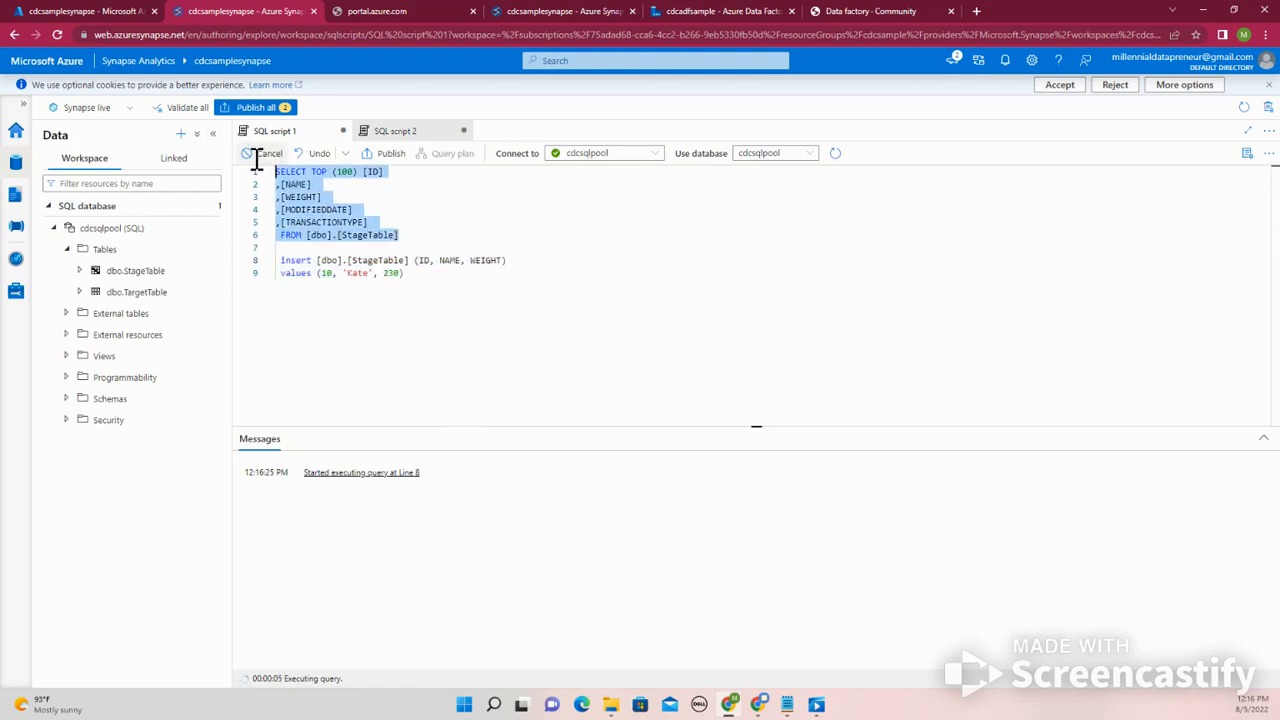
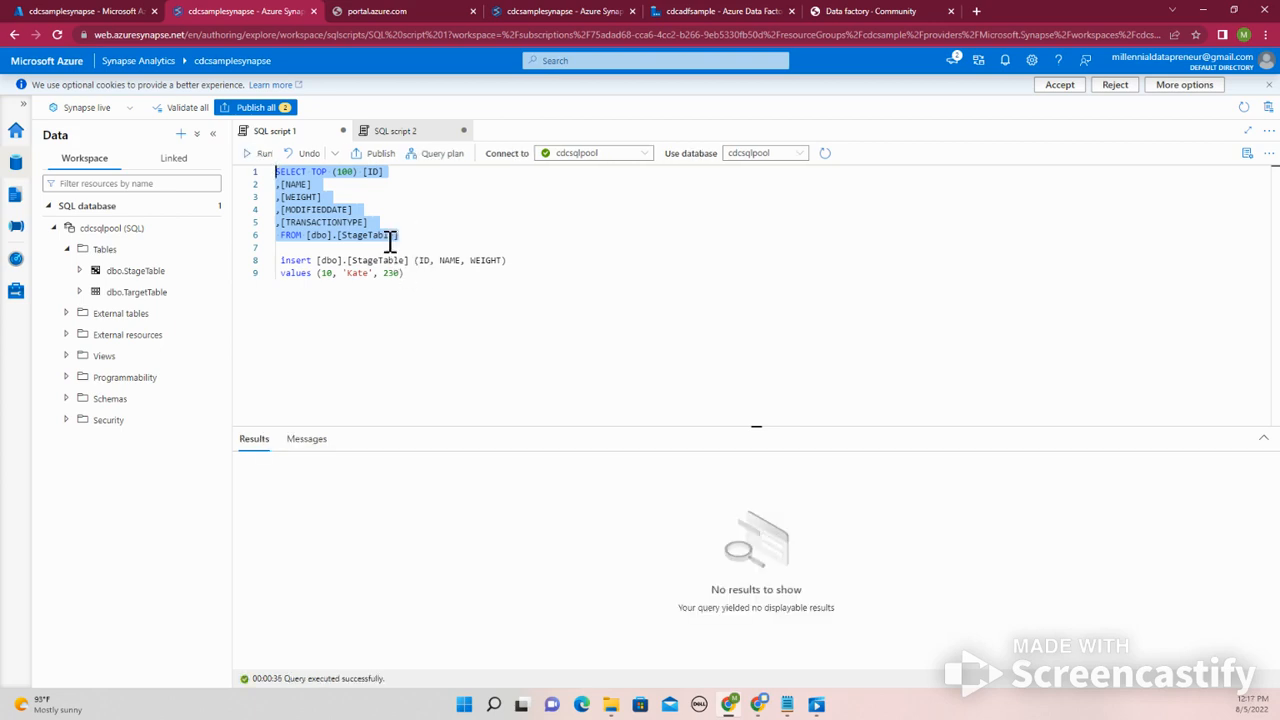
{"action": "left_click", "coordinate": [264, 153]}
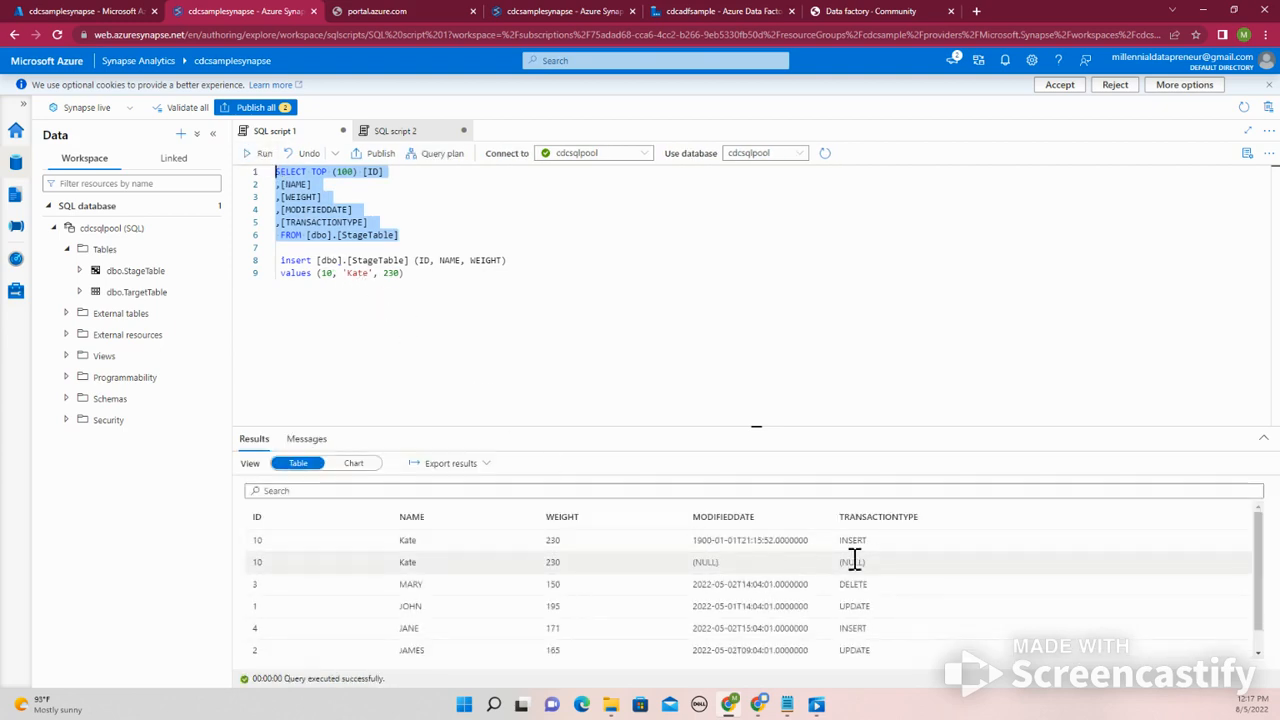
{"action": "left_click_drag", "start_coordinate": [885, 539], "coordinate": [476, 532]}
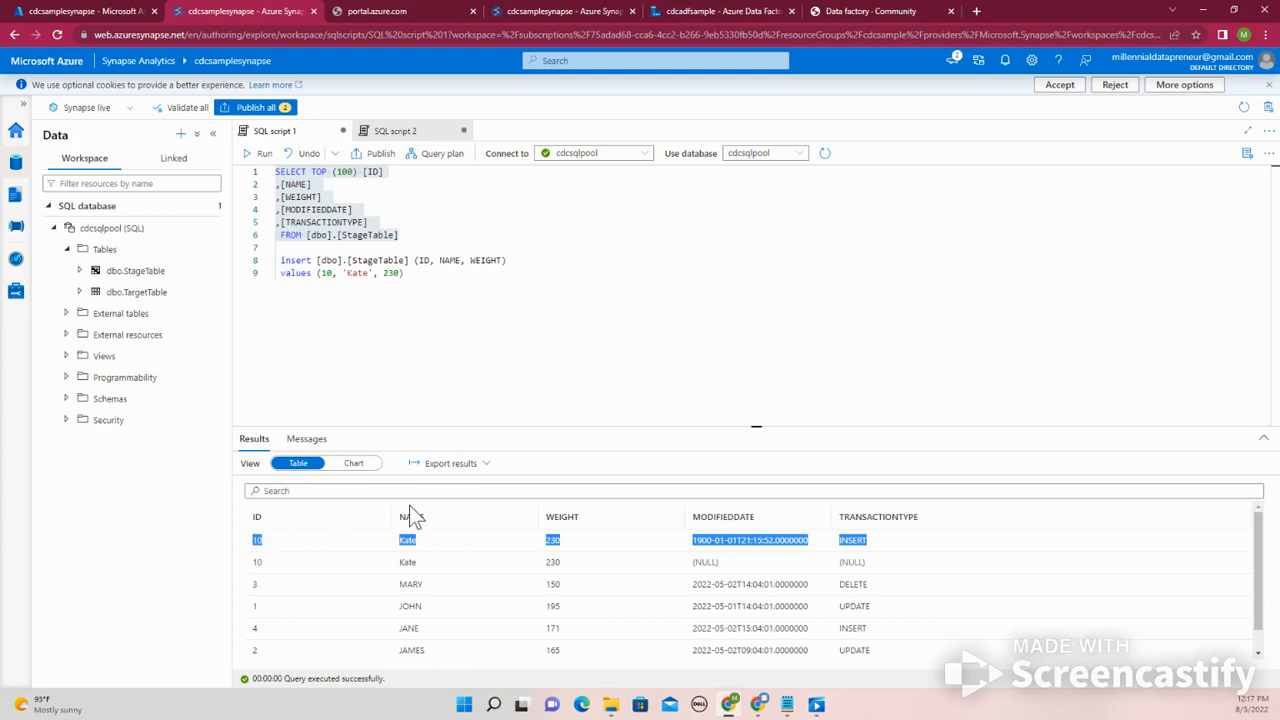
- Highlight the values line and the insert line with its column list to review the statement
{"action": "left_click", "coordinate": [351, 276]}
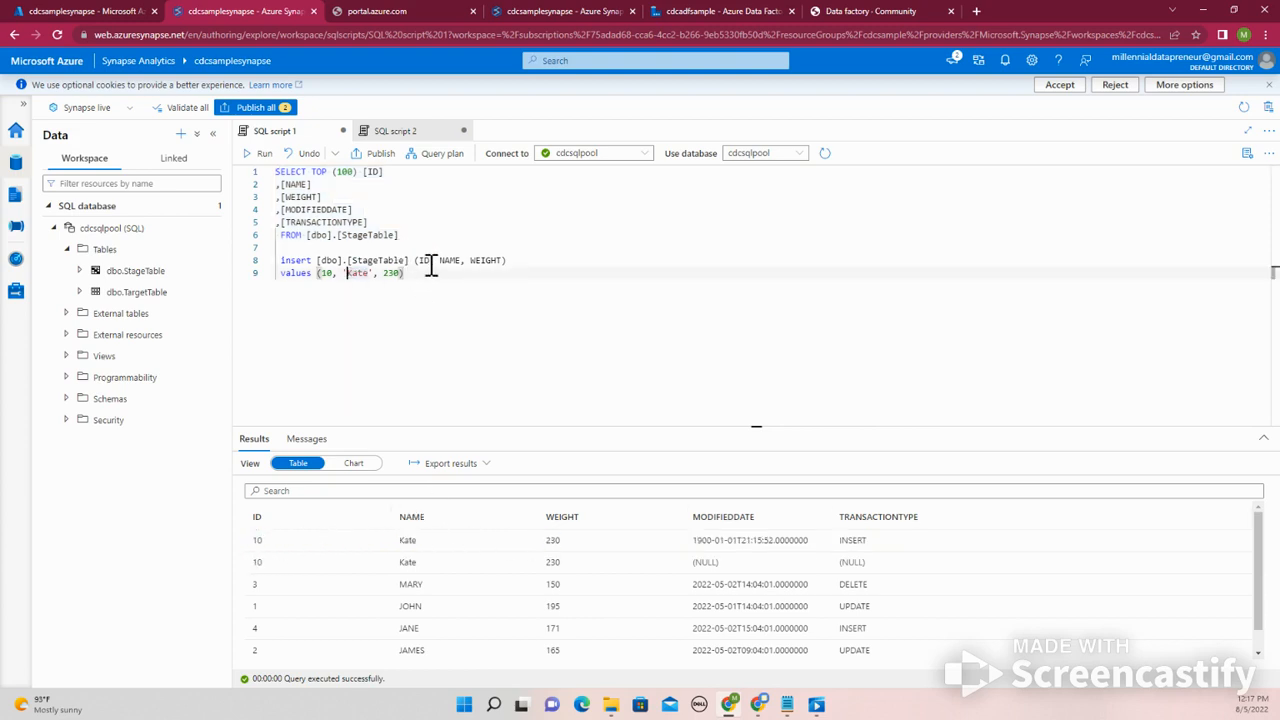
{"action": "left_click_drag", "start_coordinate": [410, 275], "coordinate": [277, 276]}
{"action": "left_click_drag", "start_coordinate": [409, 277], "coordinate": [276, 280]}
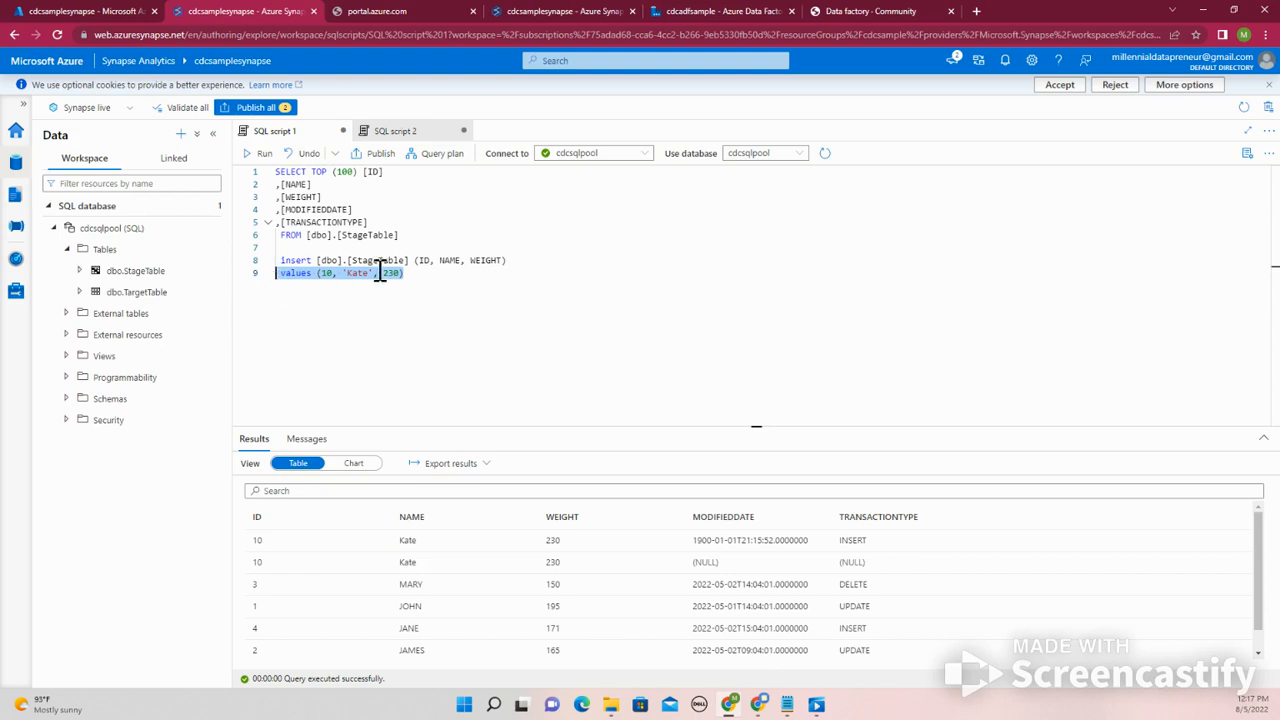
{"action": "left_click", "coordinate": [507, 260]}
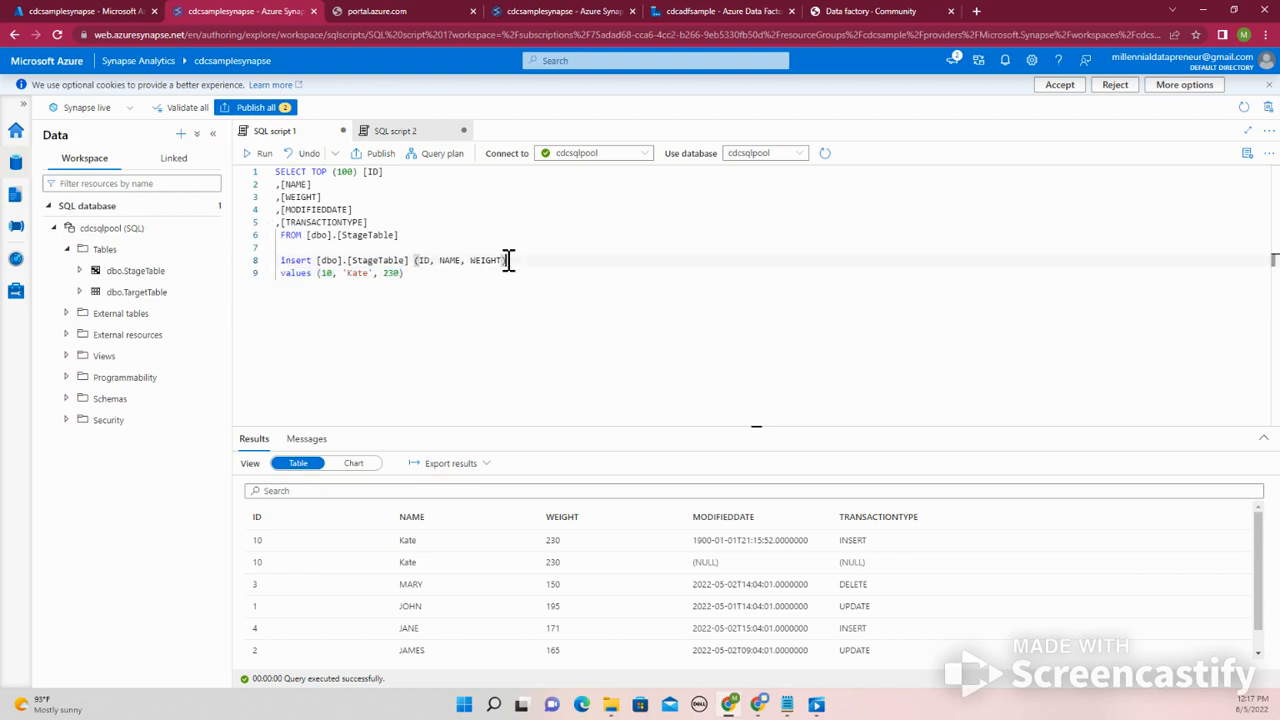
{"action": "left_click_drag", "start_coordinate": [588, 266], "coordinate": [268, 260]}
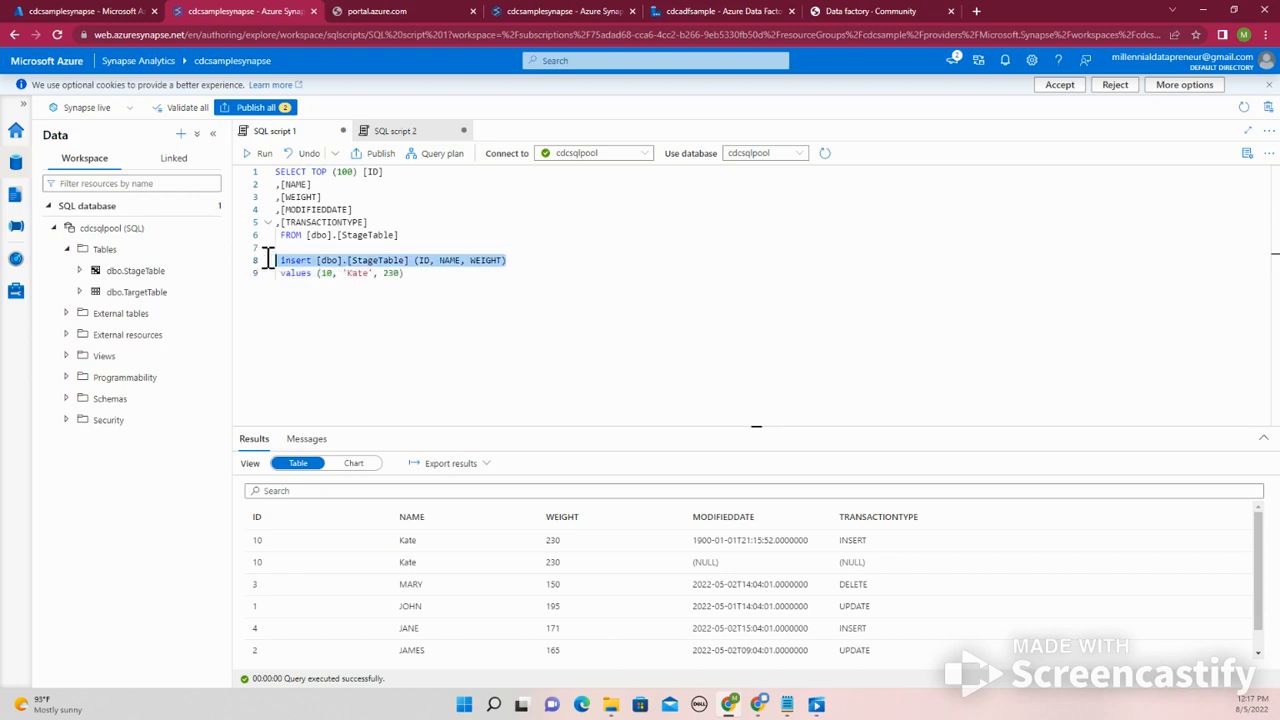
- Switch to Azure Data Factory and copy the Copy to stage activity from the If Condition's True branch in IngestCDC
{"action": "left_click", "coordinate": [591, 11]}
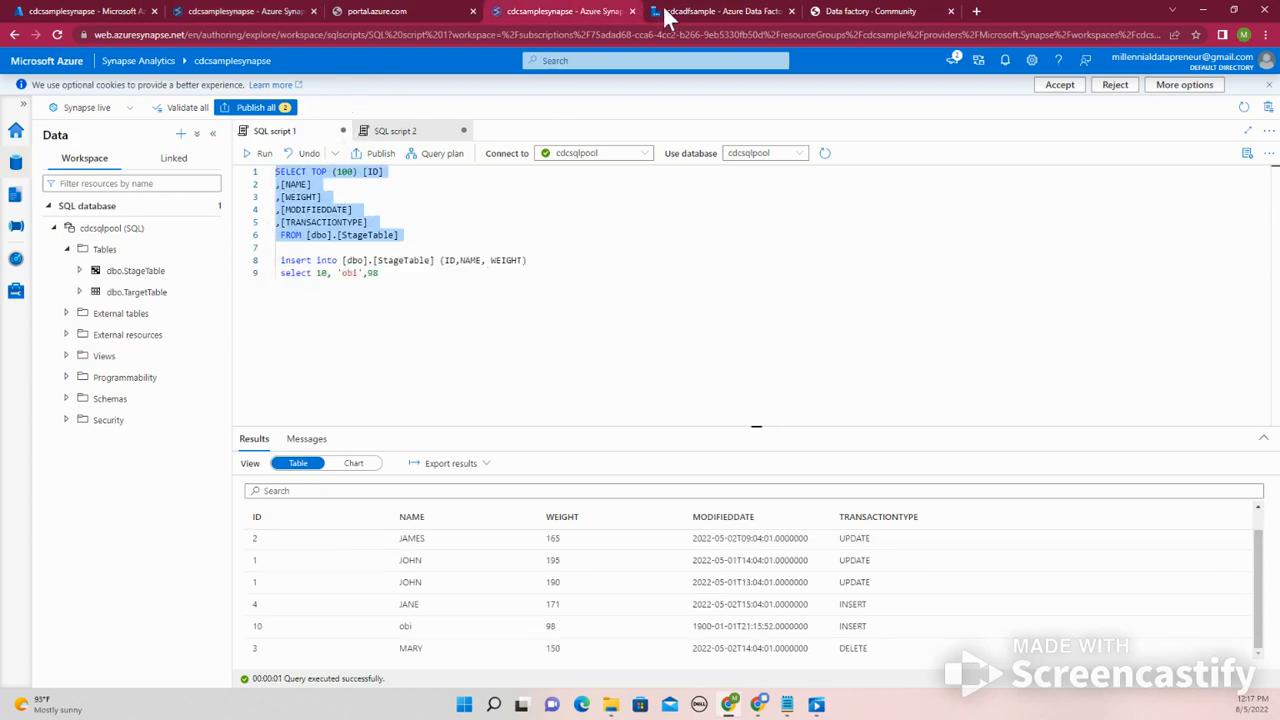
{"action": "left_click", "coordinate": [668, 12]}
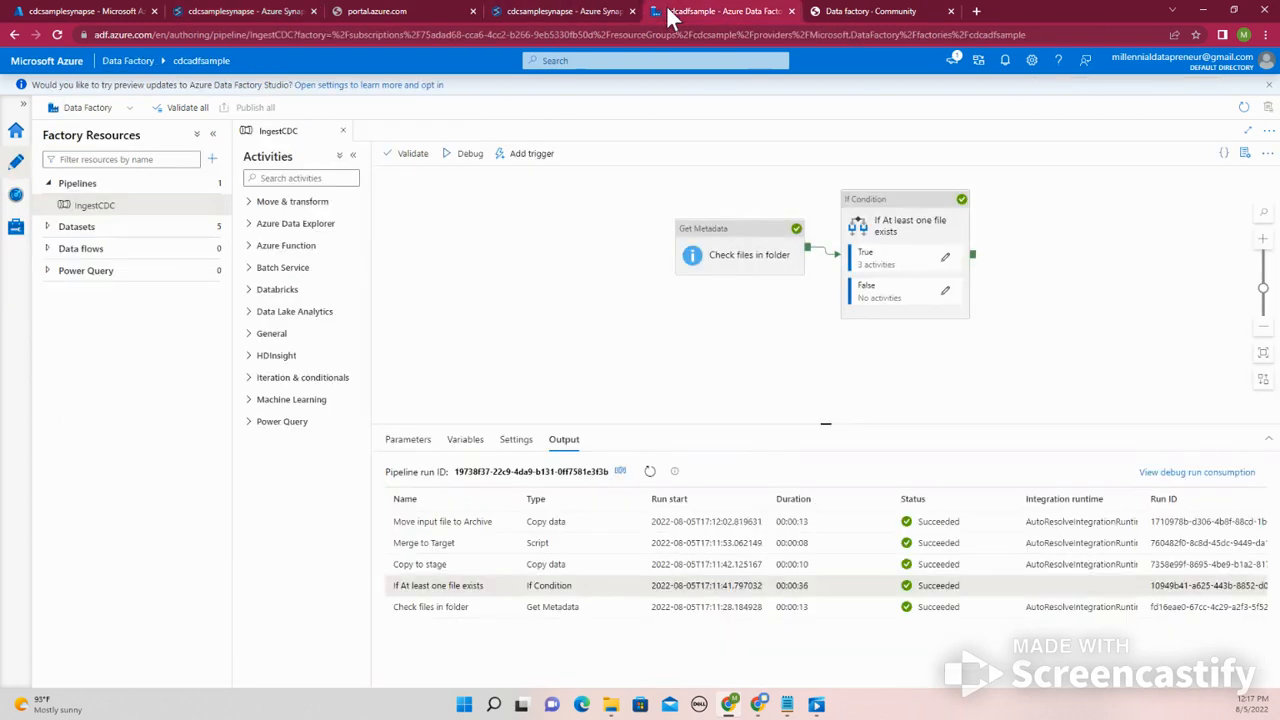
{"action": "left_click", "coordinate": [945, 257]}
{"action": "left_click", "coordinate": [665, 208]}
{"action": "right_click", "coordinate": [665, 205]}
{"action": "left_click", "coordinate": [695, 229]}
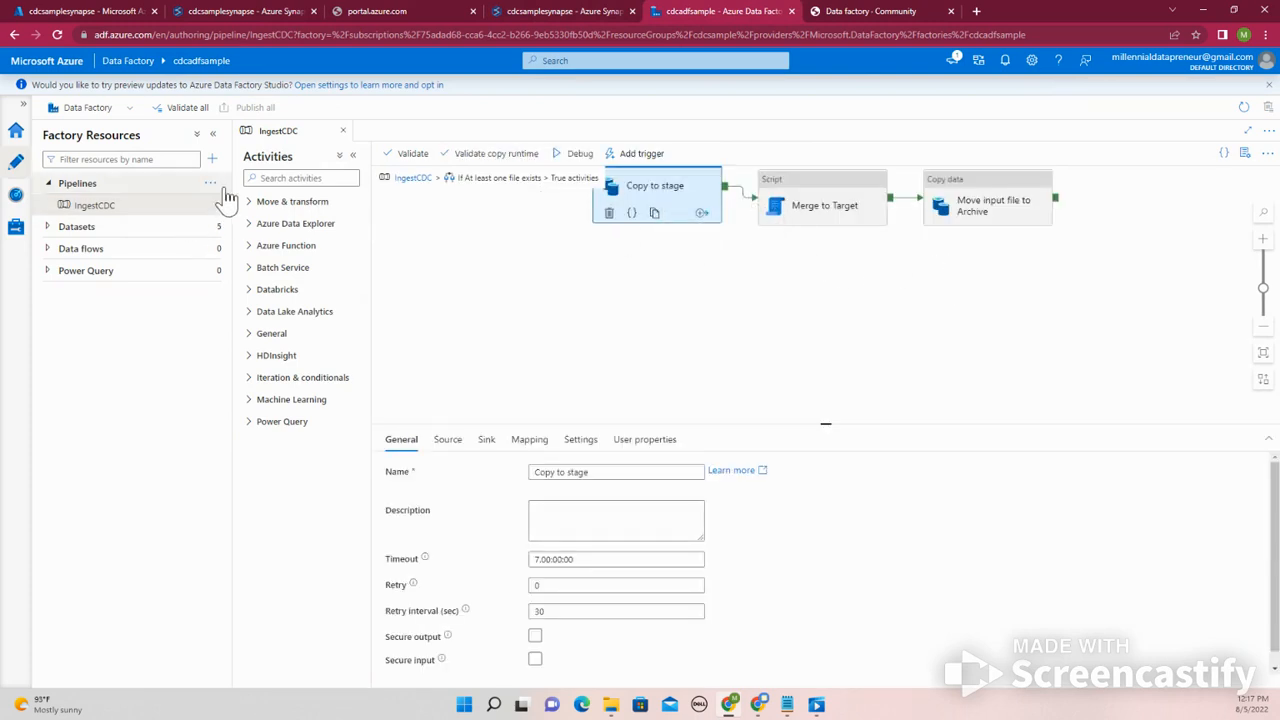
- Create a new pipeline and paste the Copy to stage activity onto its canvas
{"action": "left_click", "coordinate": [219, 186]}
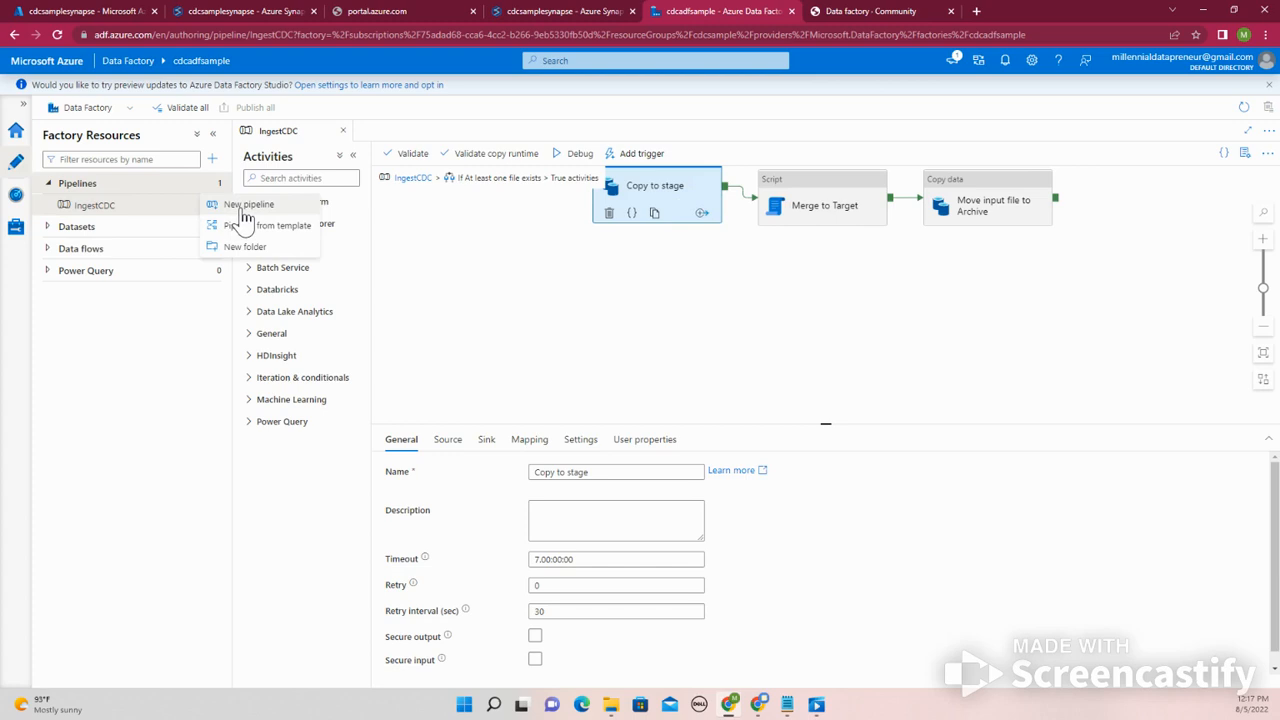
{"action": "left_click", "coordinate": [245, 204]}
{"action": "right_click", "coordinate": [513, 238]}
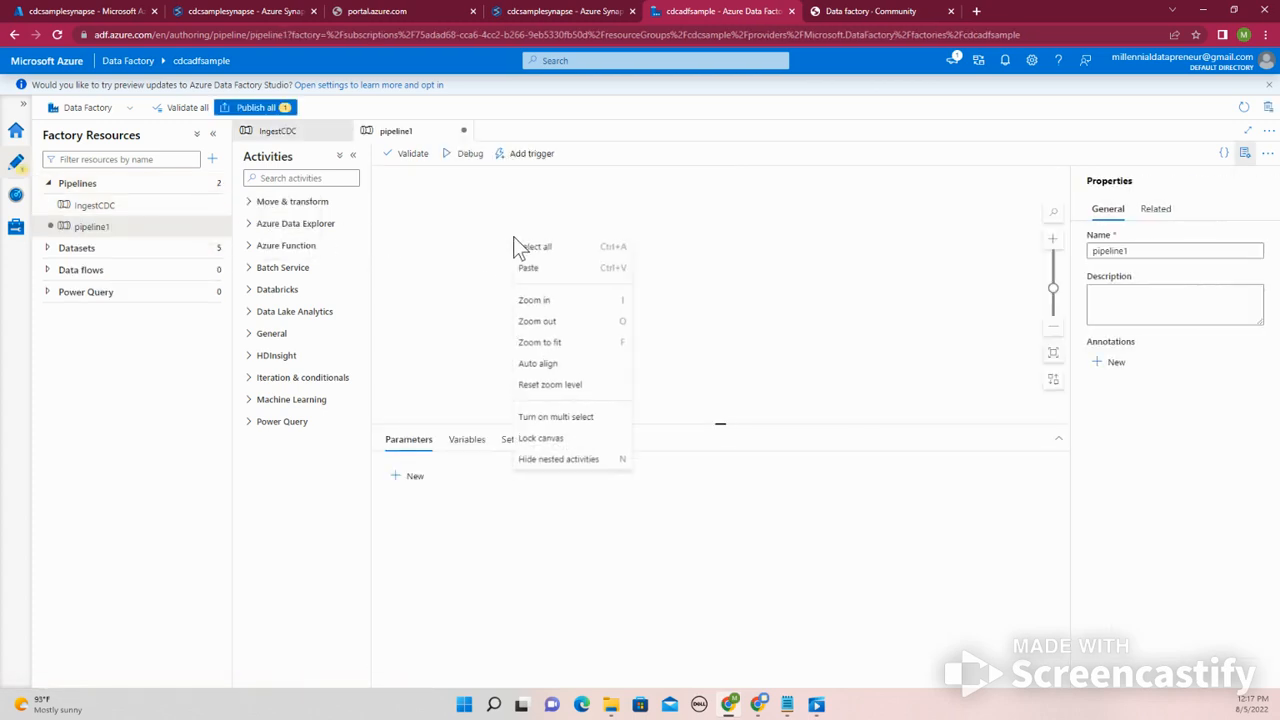
{"action": "left_click", "coordinate": [543, 280]}
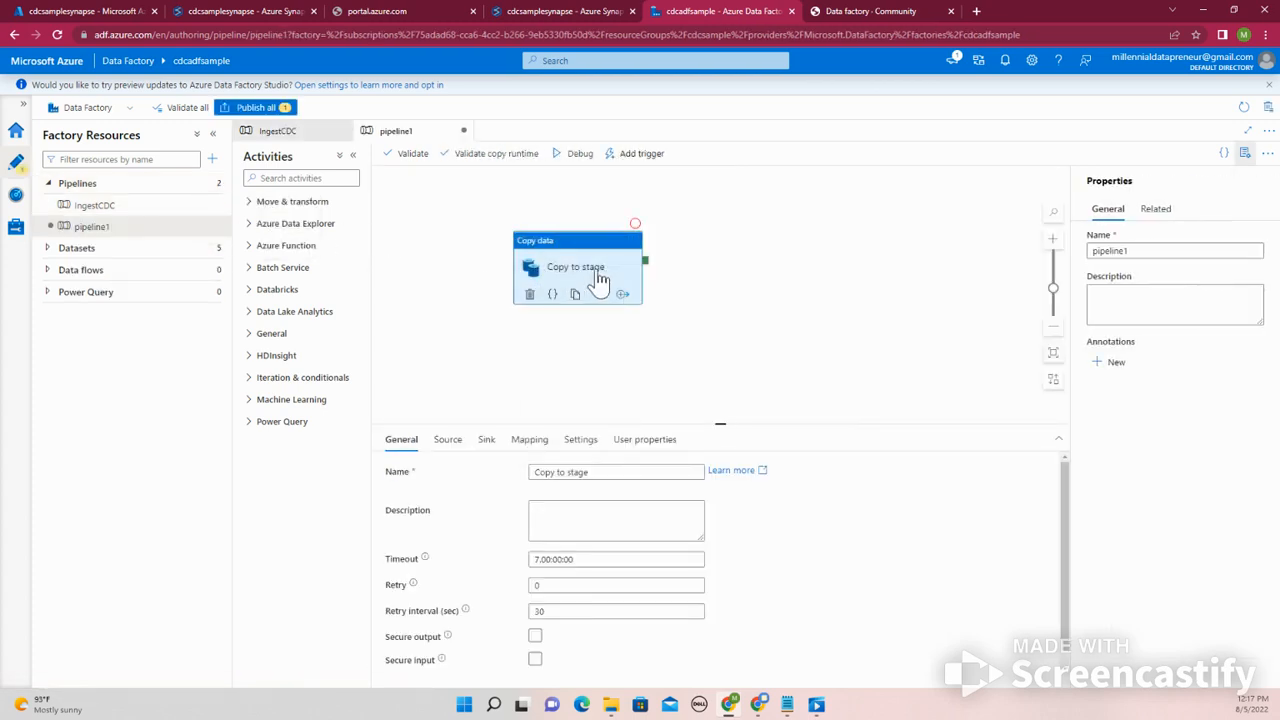
- Open the activity's source dataset Input_CSV_DS, examine its schema and return to pipeline1
{"action": "left_click", "coordinate": [448, 442]}
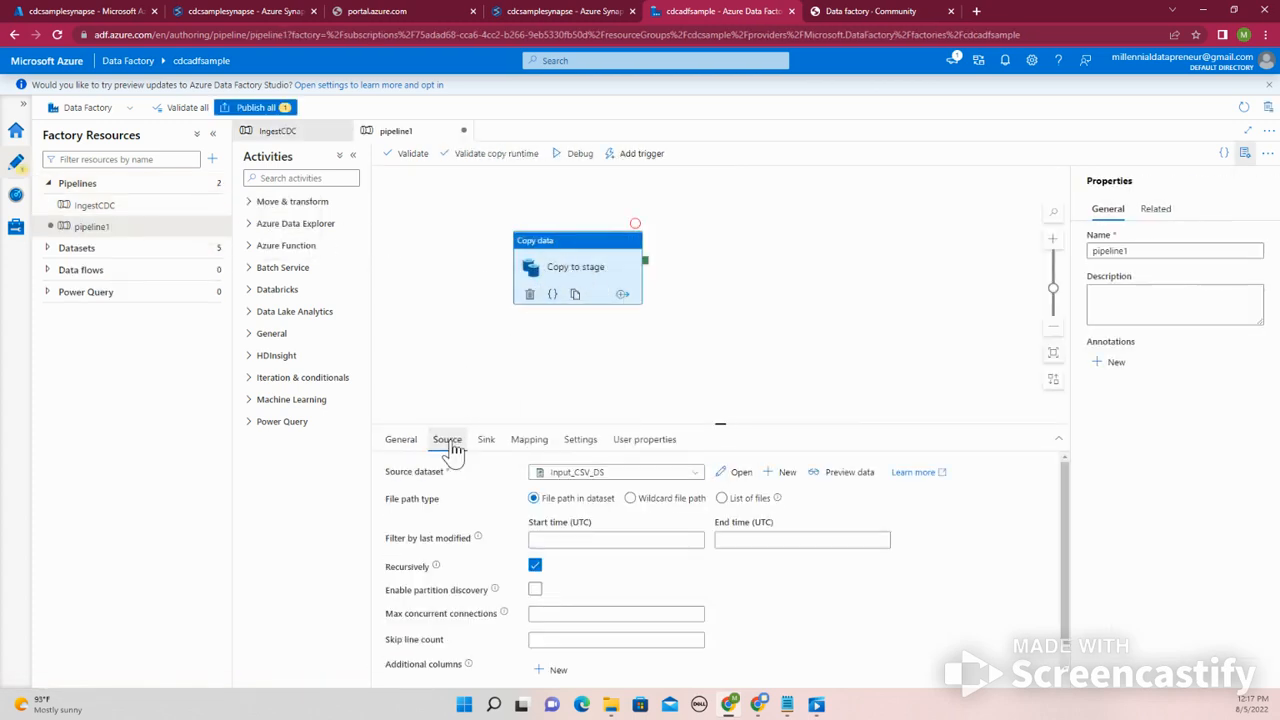
{"action": "left_click", "coordinate": [737, 472]}
{"action": "left_click", "coordinate": [322, 357]}
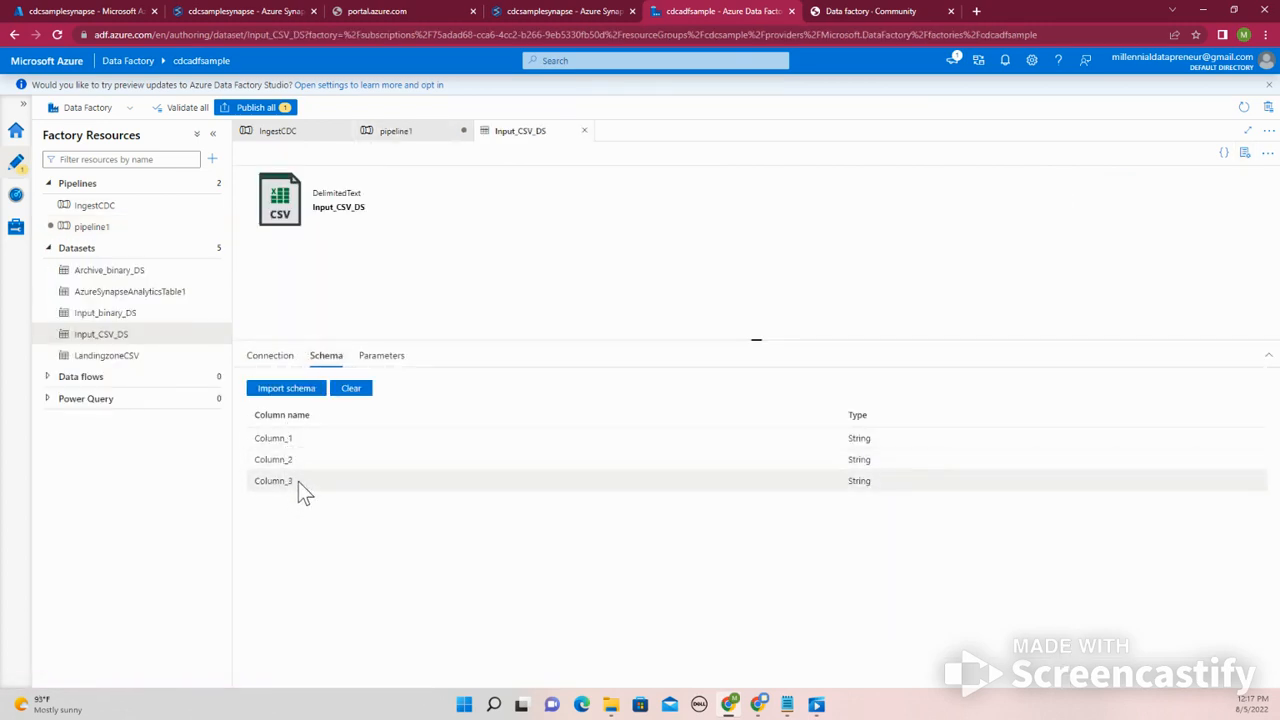
{"action": "left_click", "coordinate": [106, 230]}
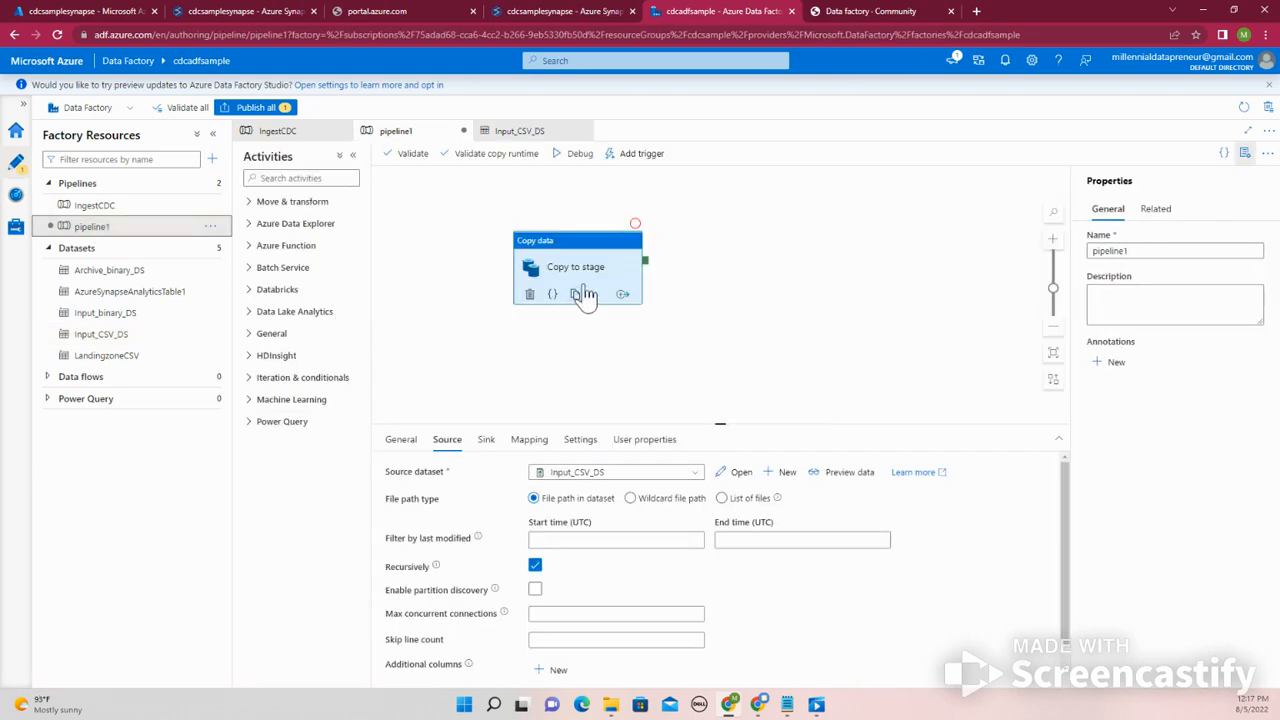
- Look through the sink settings of the Copy to stage activity, including copy method and pre-copy script
{"action": "left_click", "coordinate": [486, 441]}
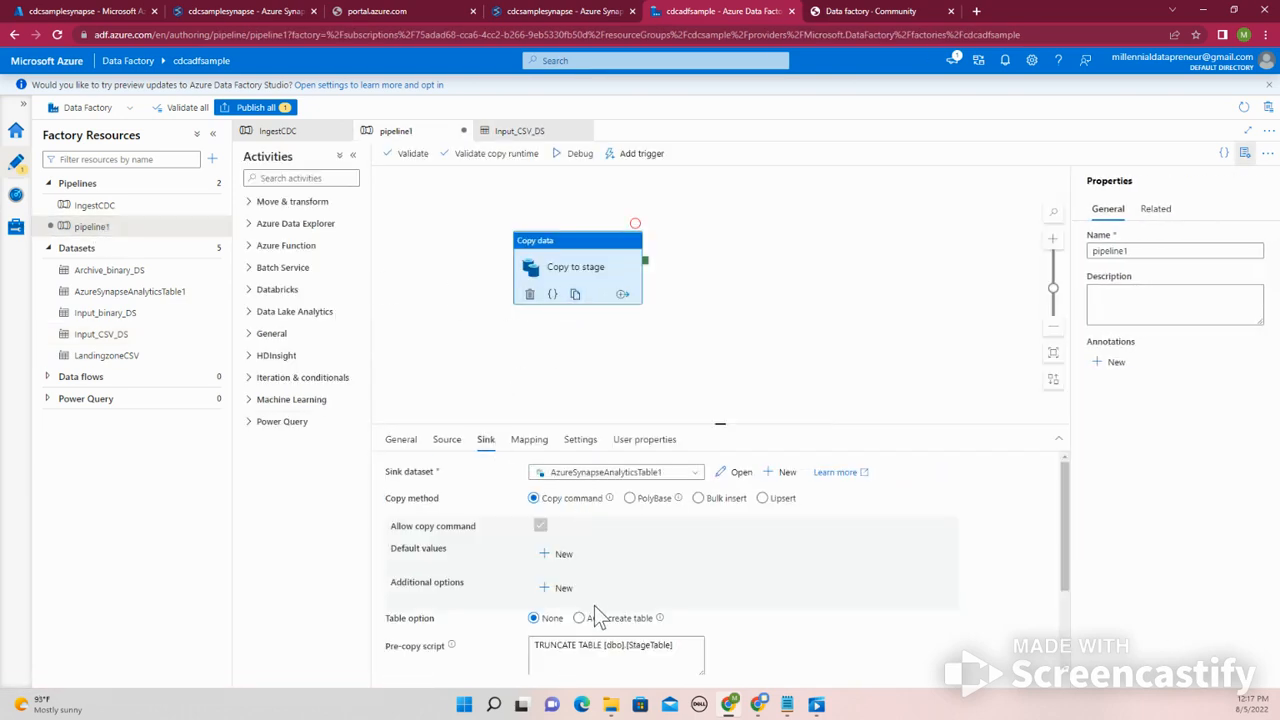
{"action": "scroll", "coordinate": [618, 645], "scroll_direction": "down", "scroll_amount": 3}
{"action": "scroll", "coordinate": [619, 633], "scroll_direction": "up", "scroll_amount": 3}
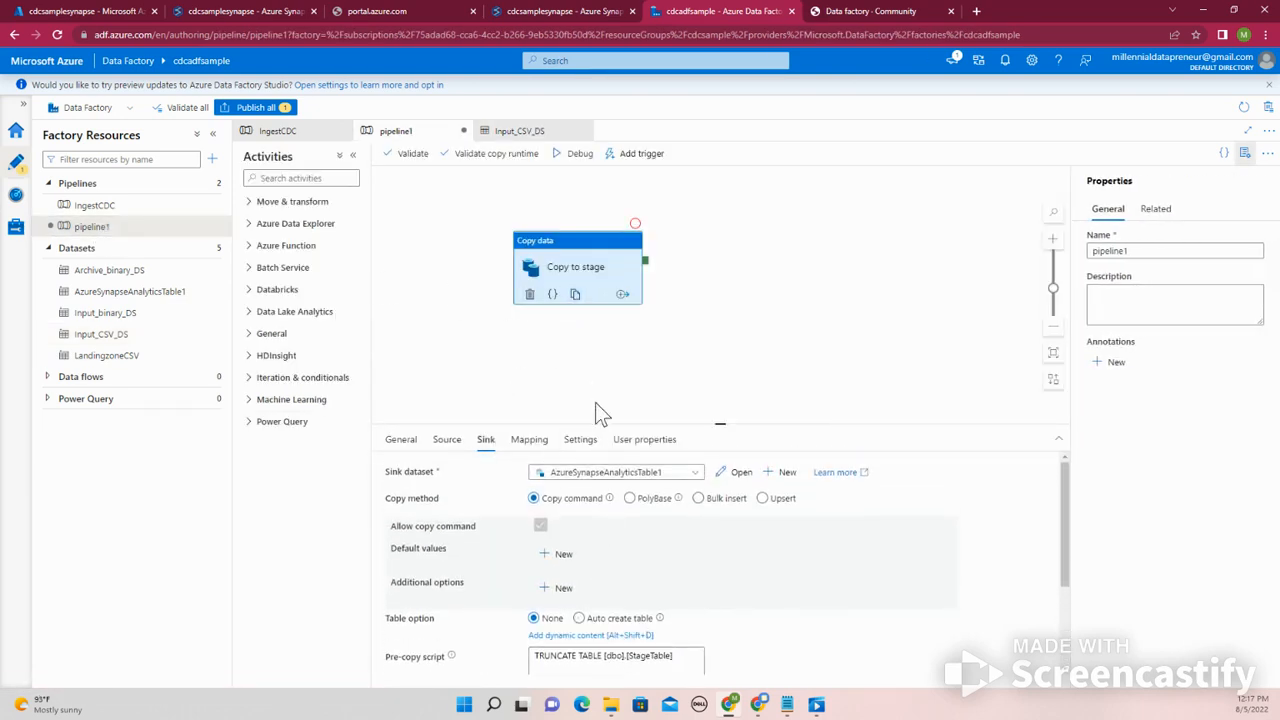
{"action": "left_click", "coordinate": [592, 363]}
- Return to the source settings of Copy to stage and preview the data of Input_CSV_DS
{"action": "left_click", "coordinate": [570, 285]}
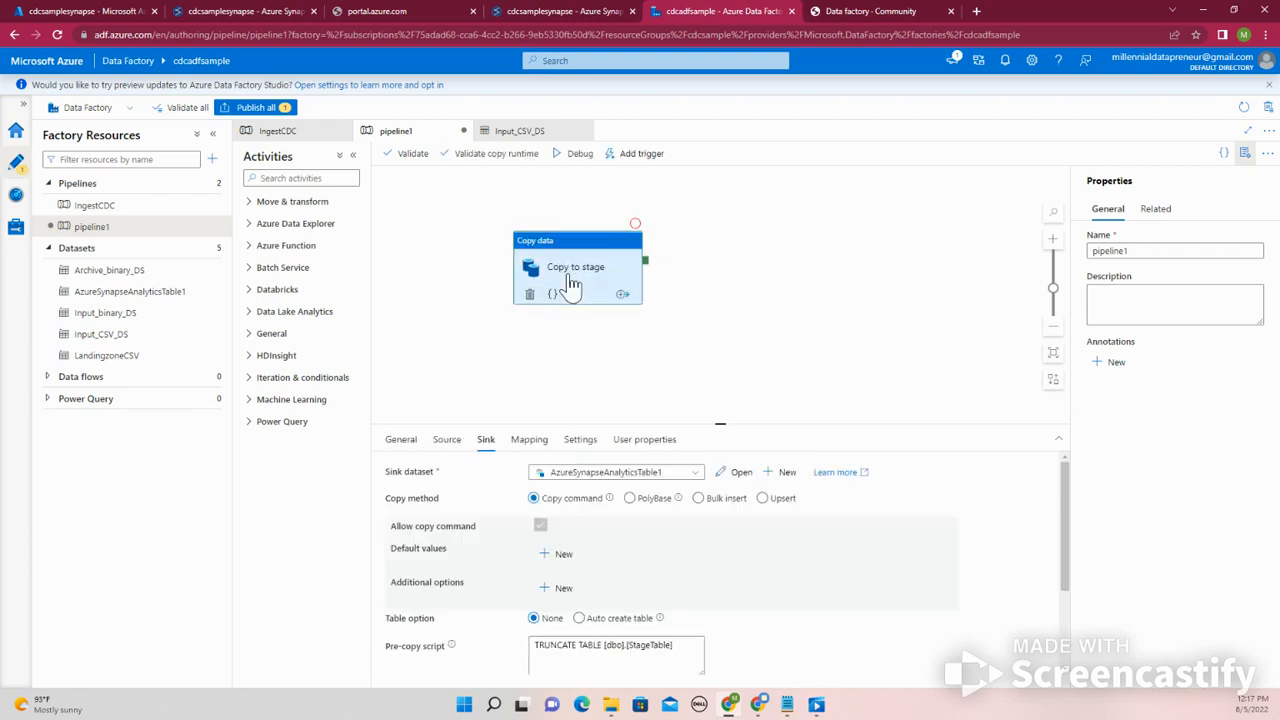
{"action": "left_click", "coordinate": [447, 440]}
{"action": "left_click", "coordinate": [845, 480]}
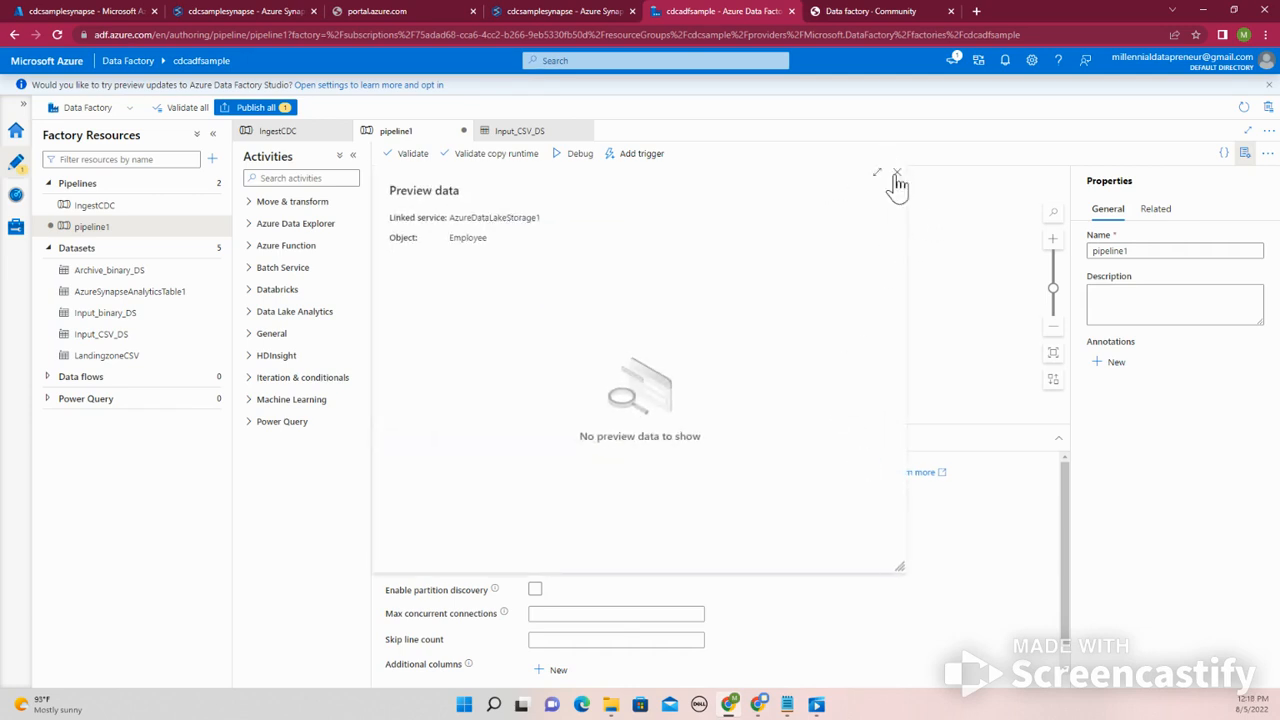
- Close the data preview and open the Azure portal home page in a separate browser tab from the cdcsamplesynapse workspace page
{"action": "left_click", "coordinate": [890, 182]}
{"action": "left_click", "coordinate": [106, 12]}
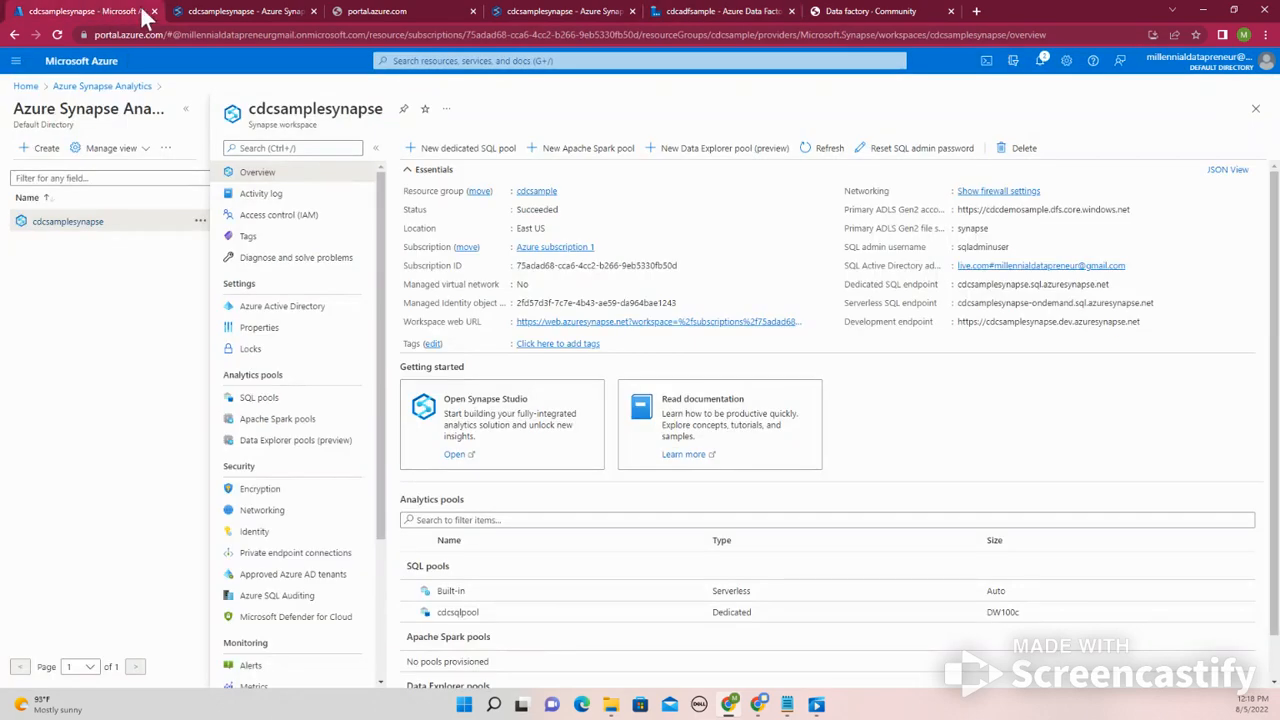
{"action": "left_click", "coordinate": [212, 10]}
{"action": "left_click", "coordinate": [378, 10]}
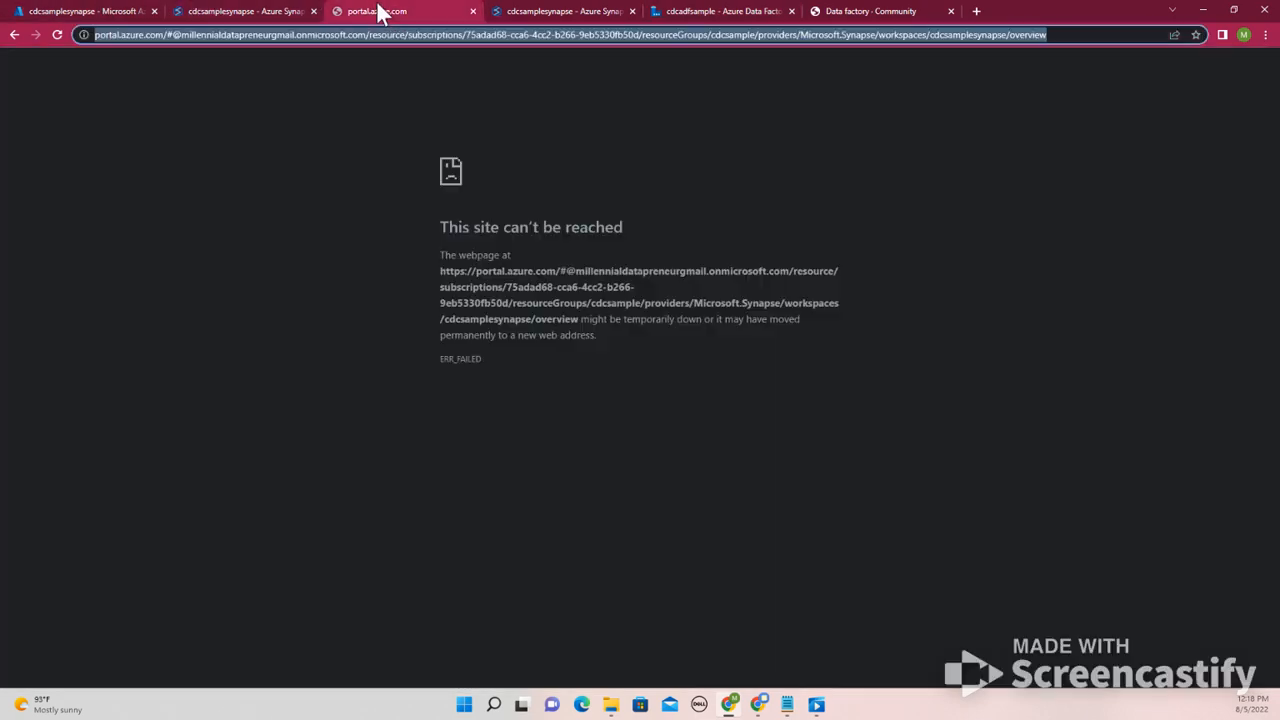
{"action": "left_click", "coordinate": [138, 8]}
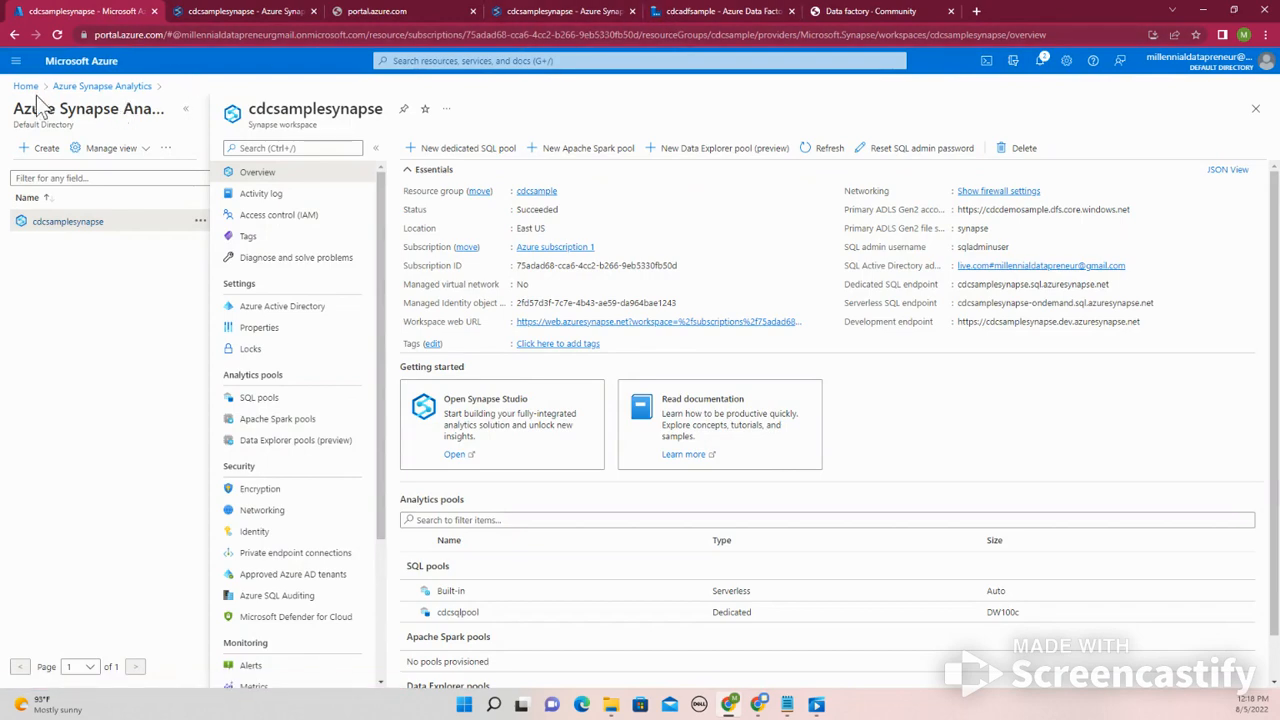
{"action": "right_click", "coordinate": [54, 88]}
{"action": "left_click", "coordinate": [90, 98]}
{"action": "left_click", "coordinate": [212, 10]}
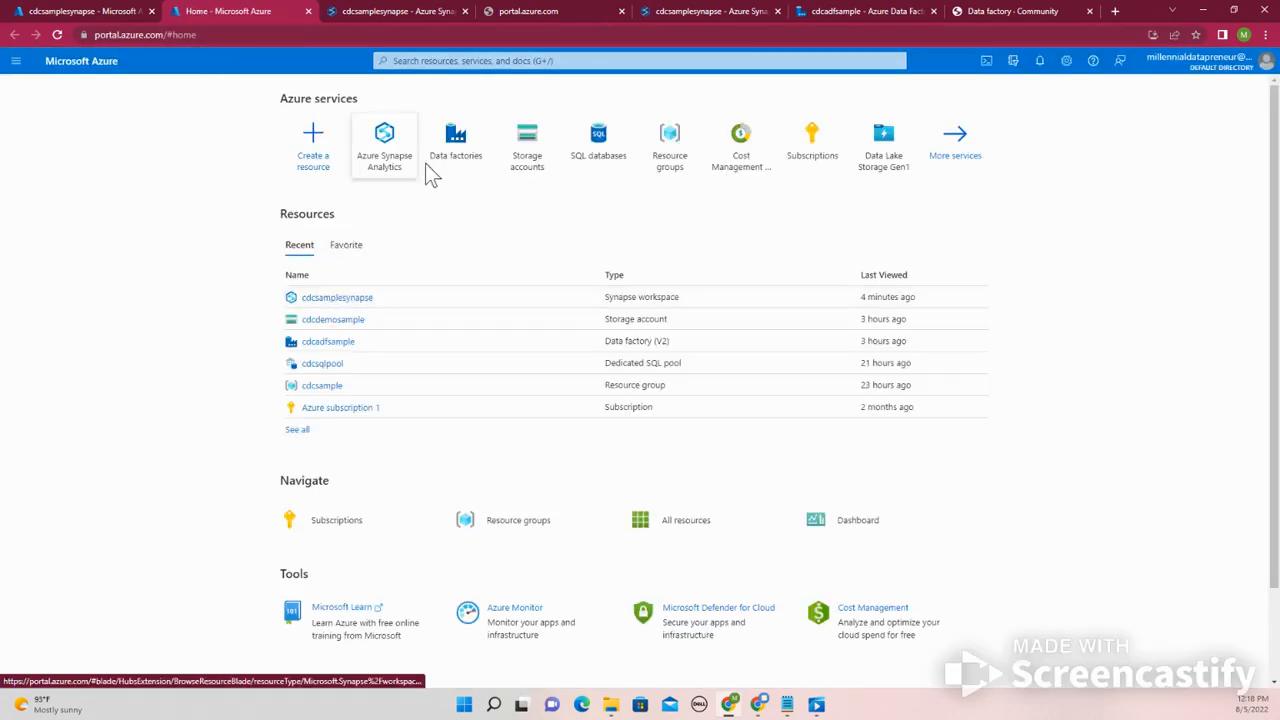
- Open the input/Employee directory in the landing container of the cdcdemosample storage account
{"action": "left_click", "coordinate": [523, 152]}
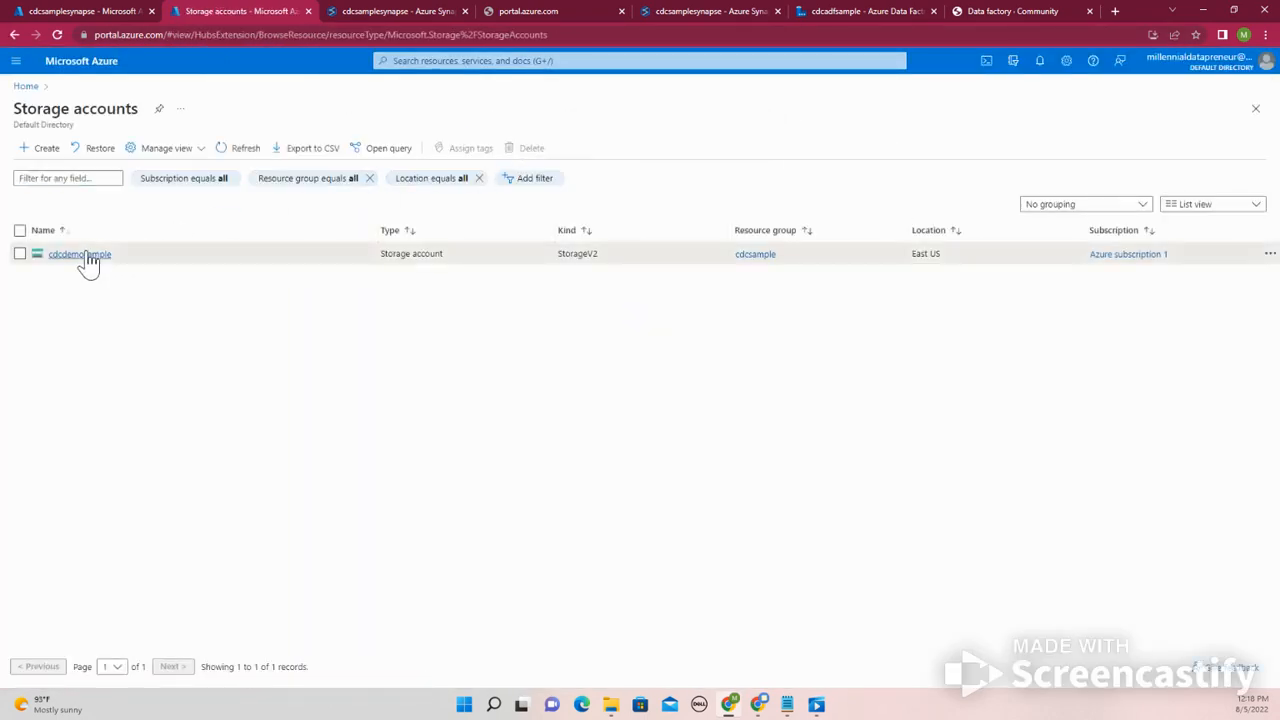
{"action": "left_click", "coordinate": [80, 254]}
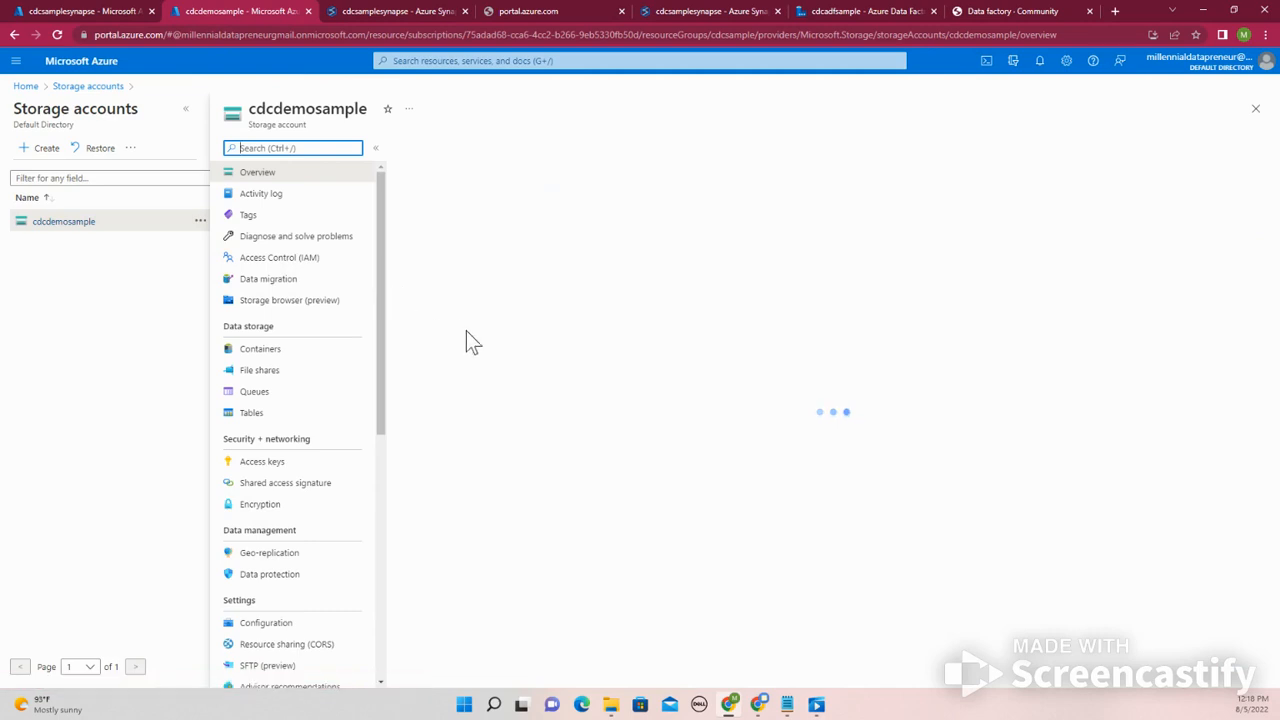
{"action": "left_click", "coordinate": [283, 348]}
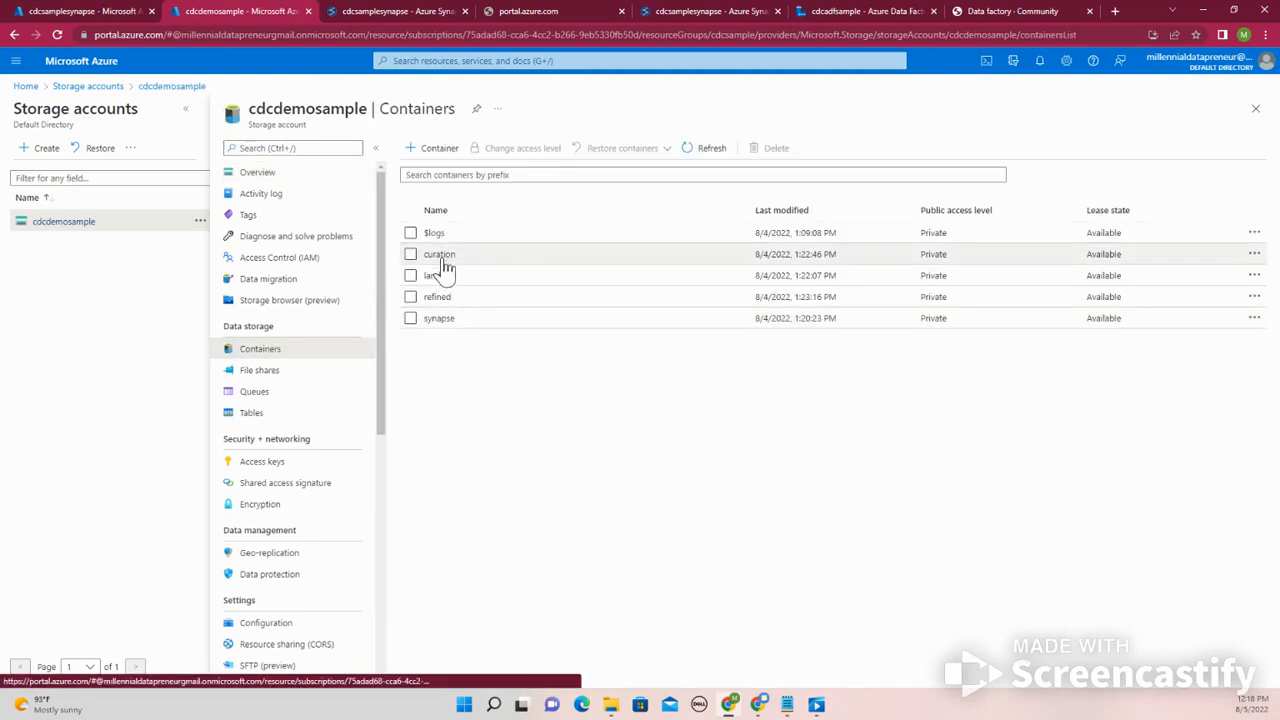
{"action": "left_click", "coordinate": [443, 277]}
{"action": "left_click", "coordinate": [220, 288]}
{"action": "left_click", "coordinate": [242, 290]}
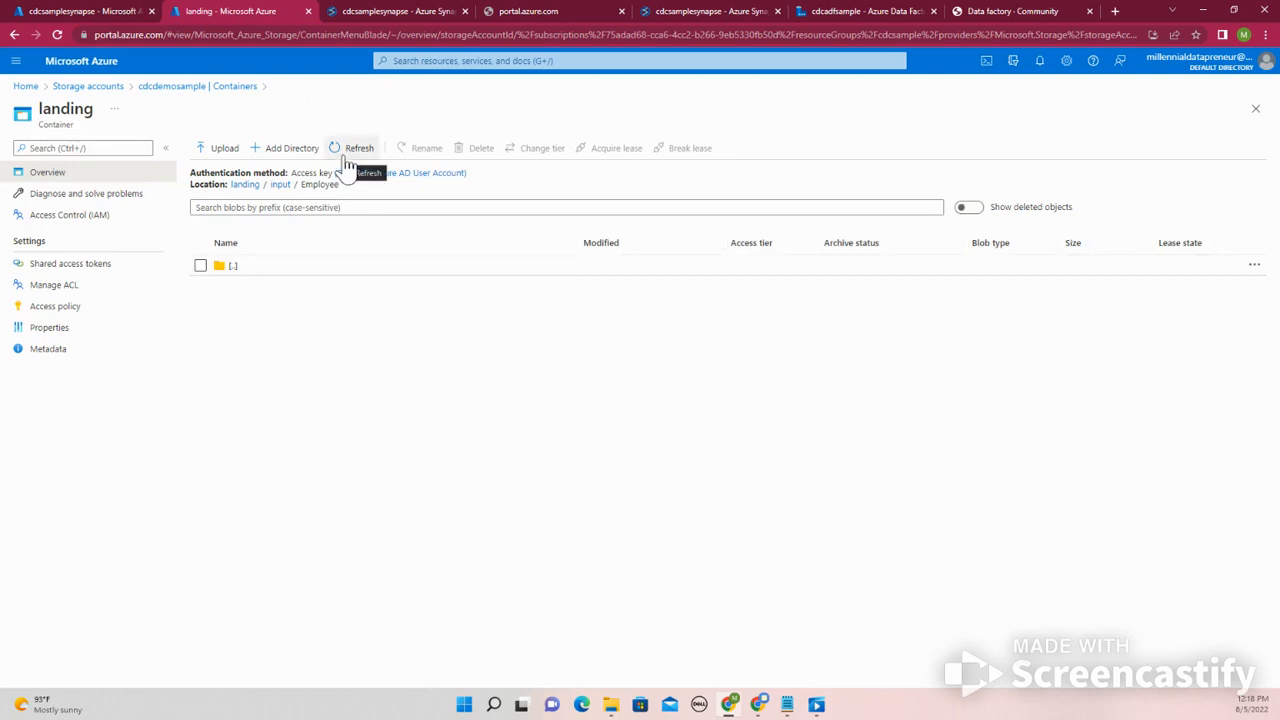
- Upload Employee_full_load.csv to the landing container without overwriting existing files, and close the upload pane
{"action": "left_click", "coordinate": [228, 152]}
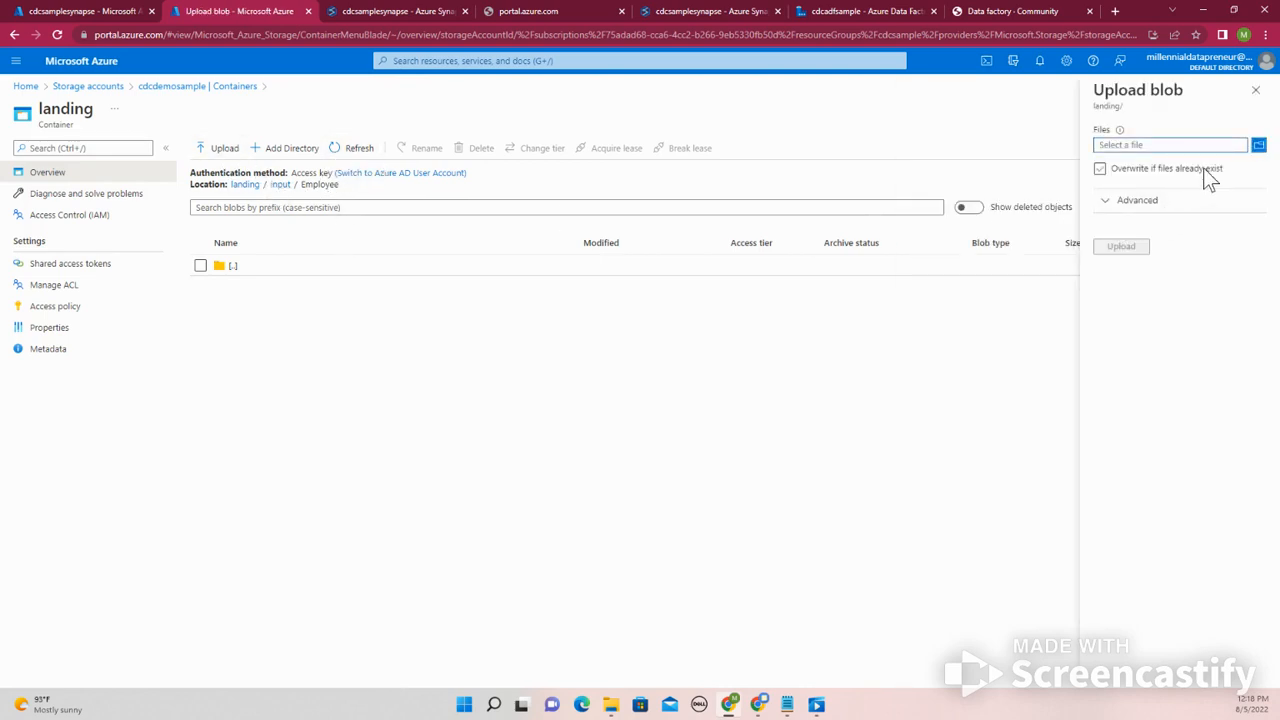
{"action": "left_click", "coordinate": [1259, 150]}
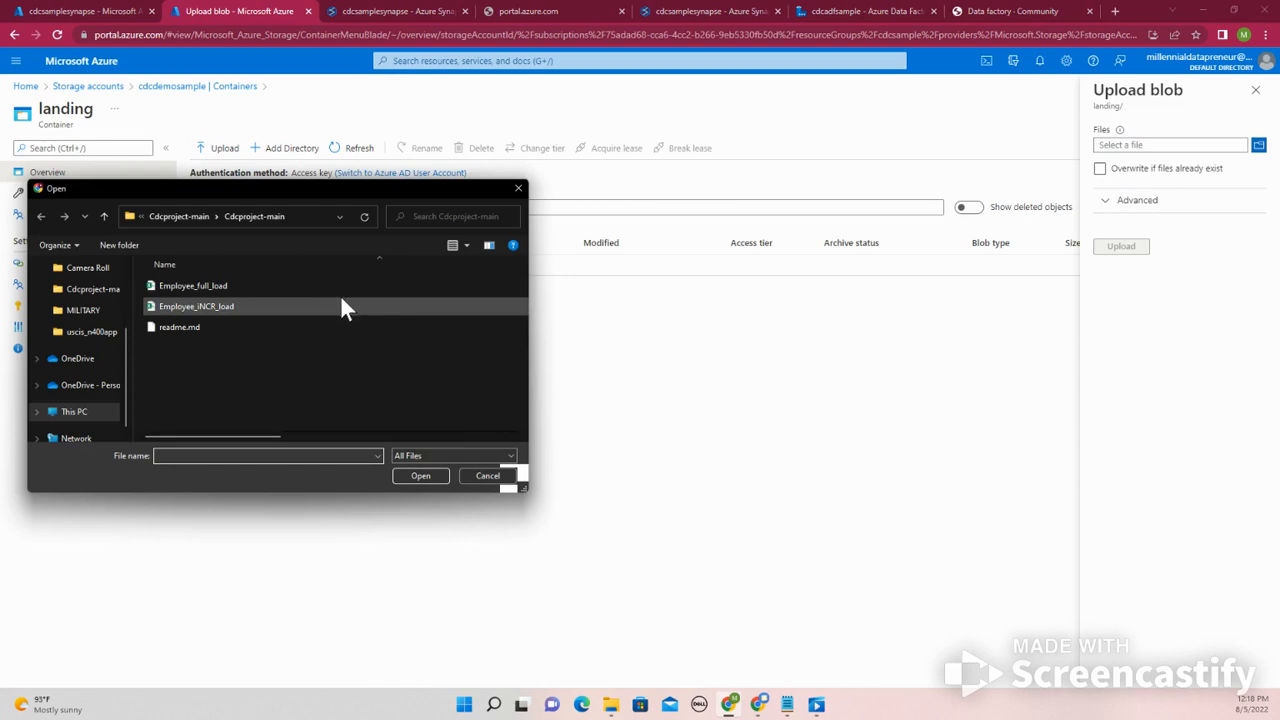
{"action": "left_click", "coordinate": [267, 288]}
{"action": "left_click", "coordinate": [418, 476]}
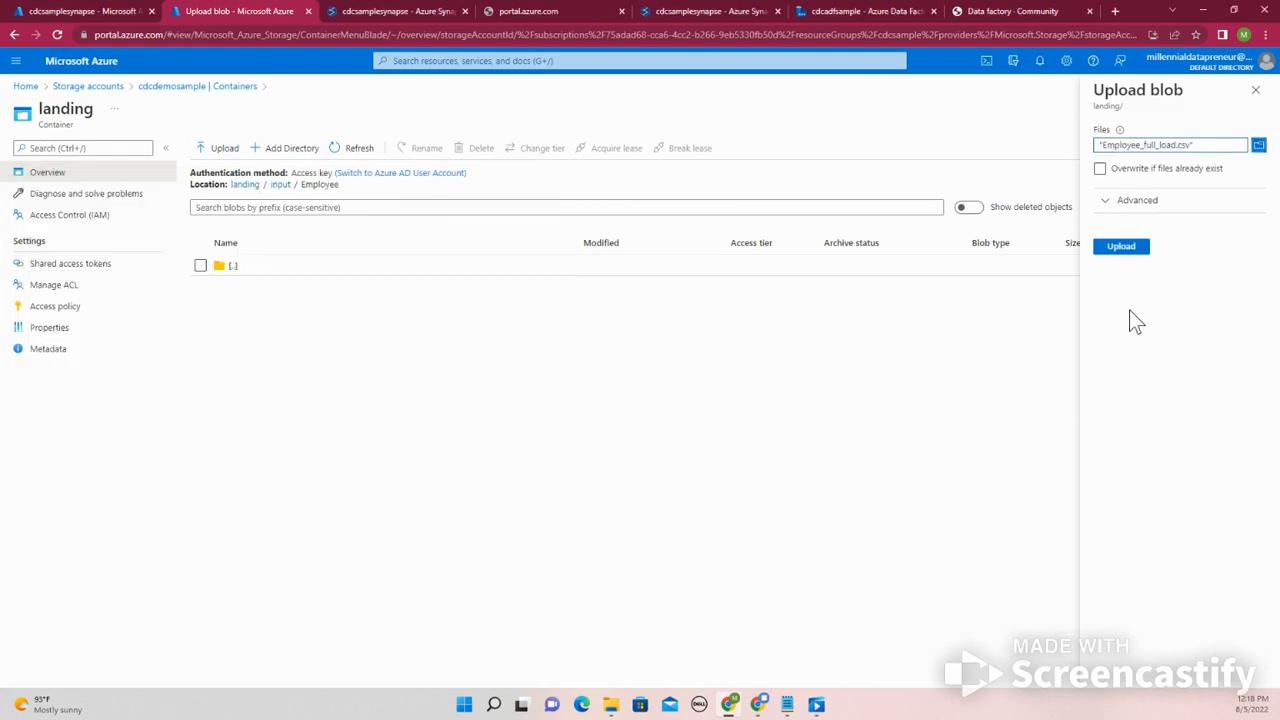
{"action": "left_click", "coordinate": [1133, 250]}
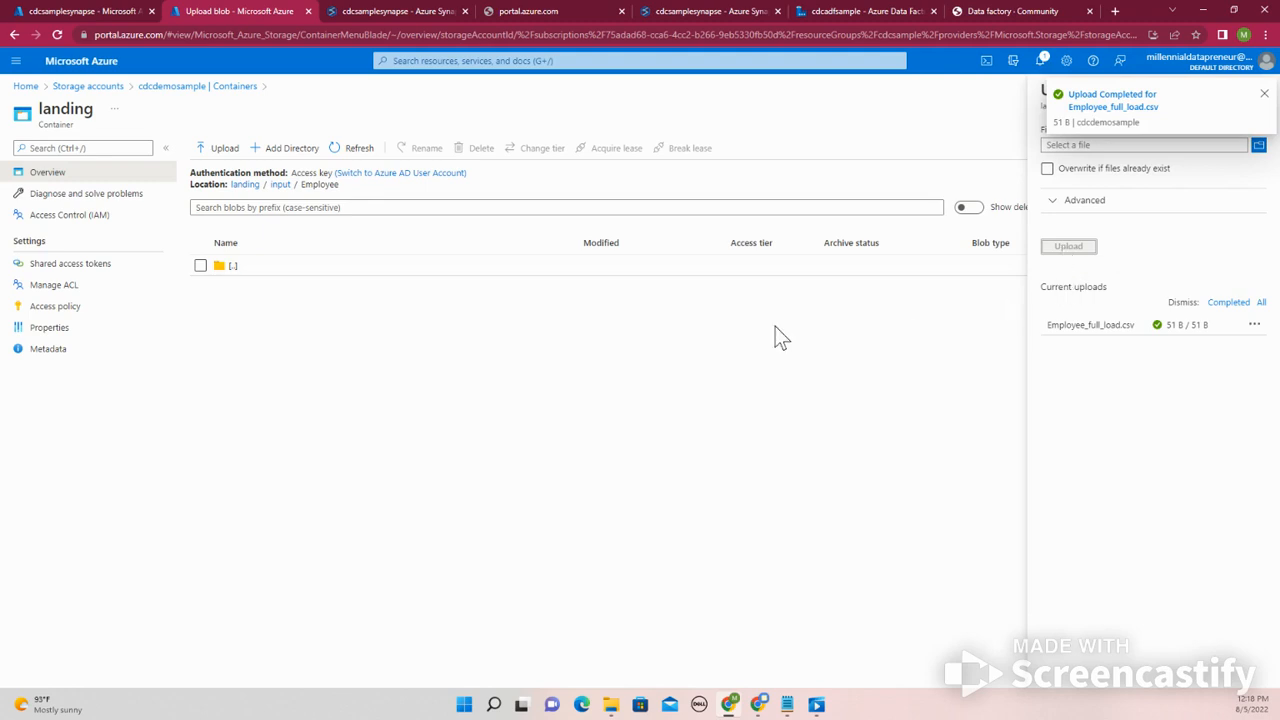
{"action": "left_click", "coordinate": [1264, 93]}
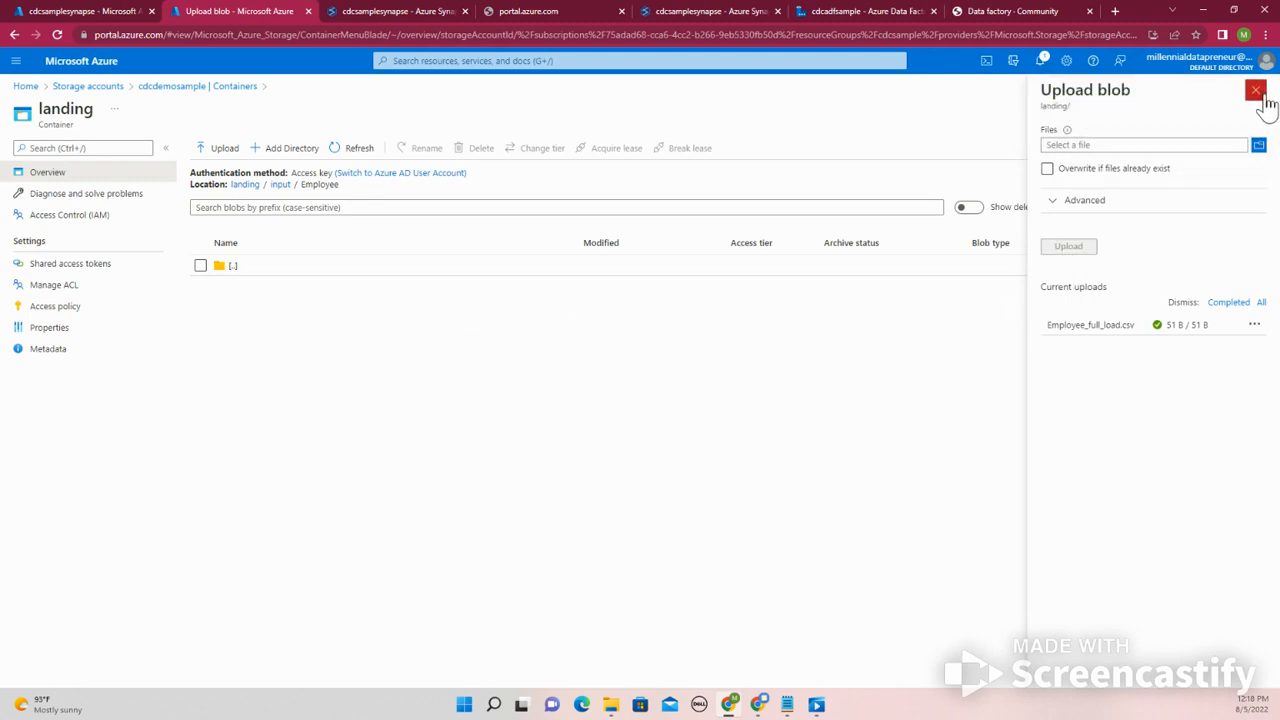
{"action": "left_click", "coordinate": [1254, 90]}
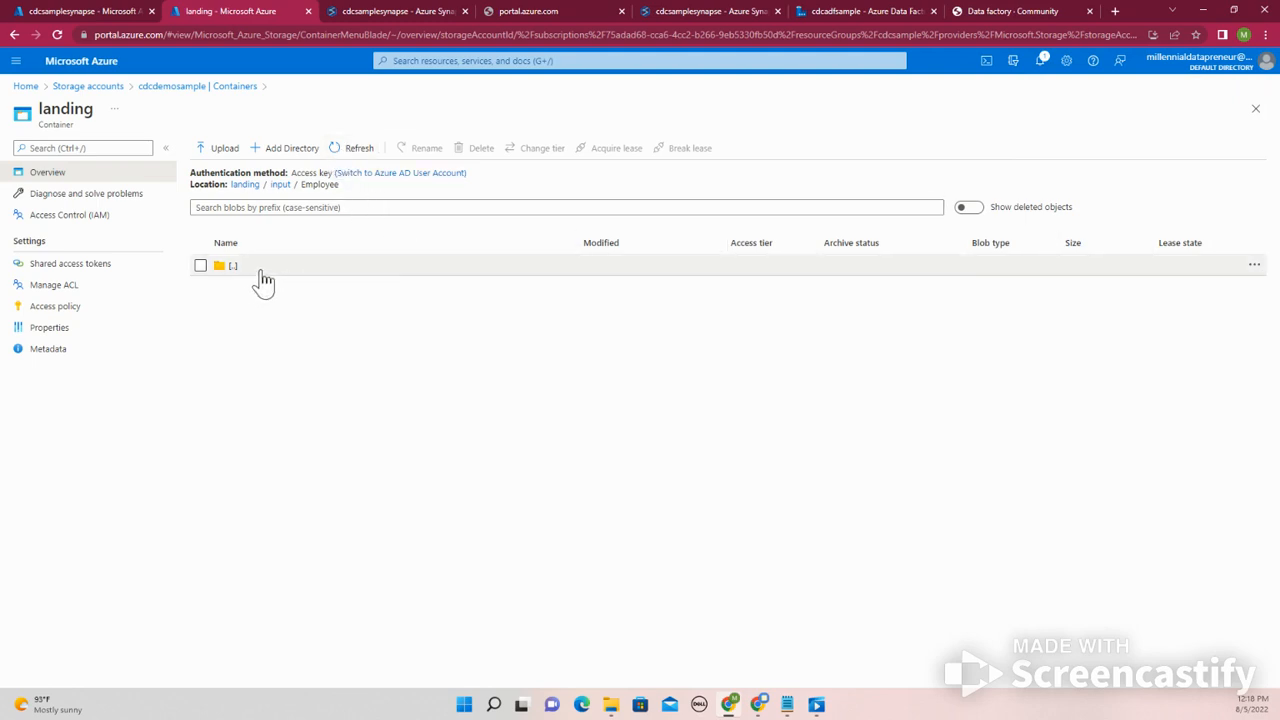
- Go up to the input directory, reopen Employee and refresh its file listing to check for the uploaded file
{"action": "left_click", "coordinate": [280, 186]}
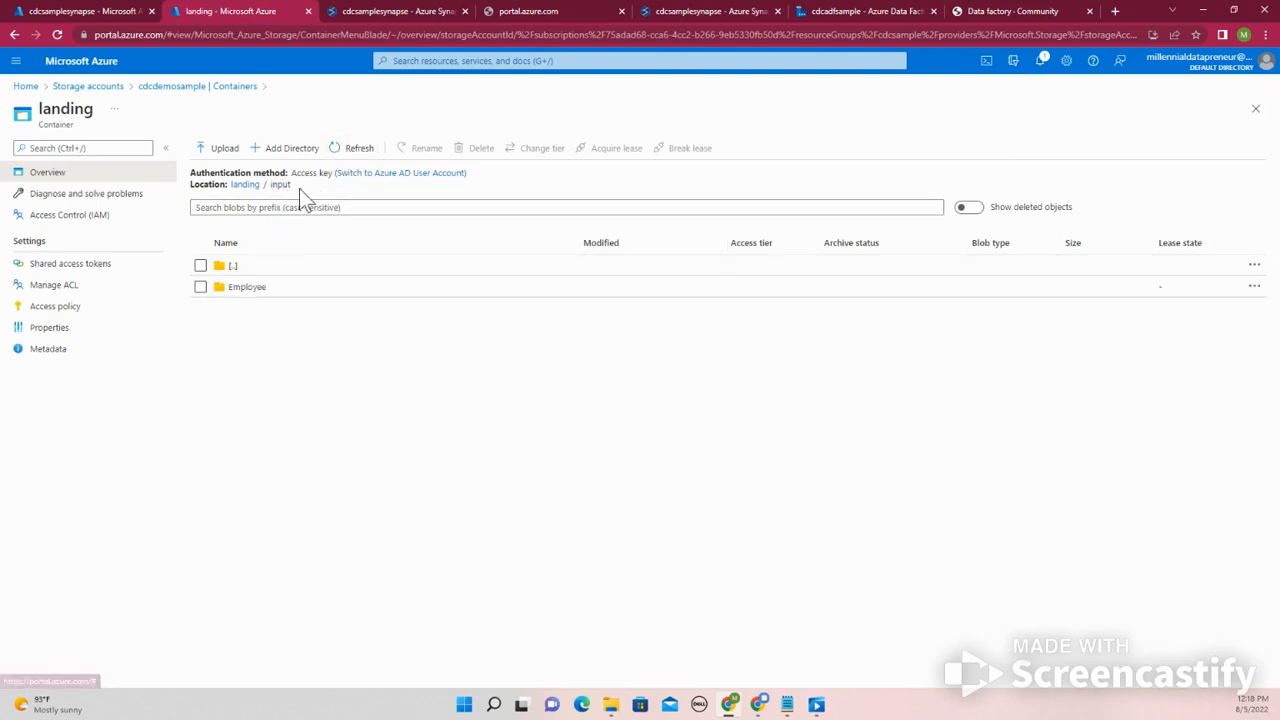
{"action": "left_click", "coordinate": [261, 287]}
{"action": "left_click", "coordinate": [349, 155]}
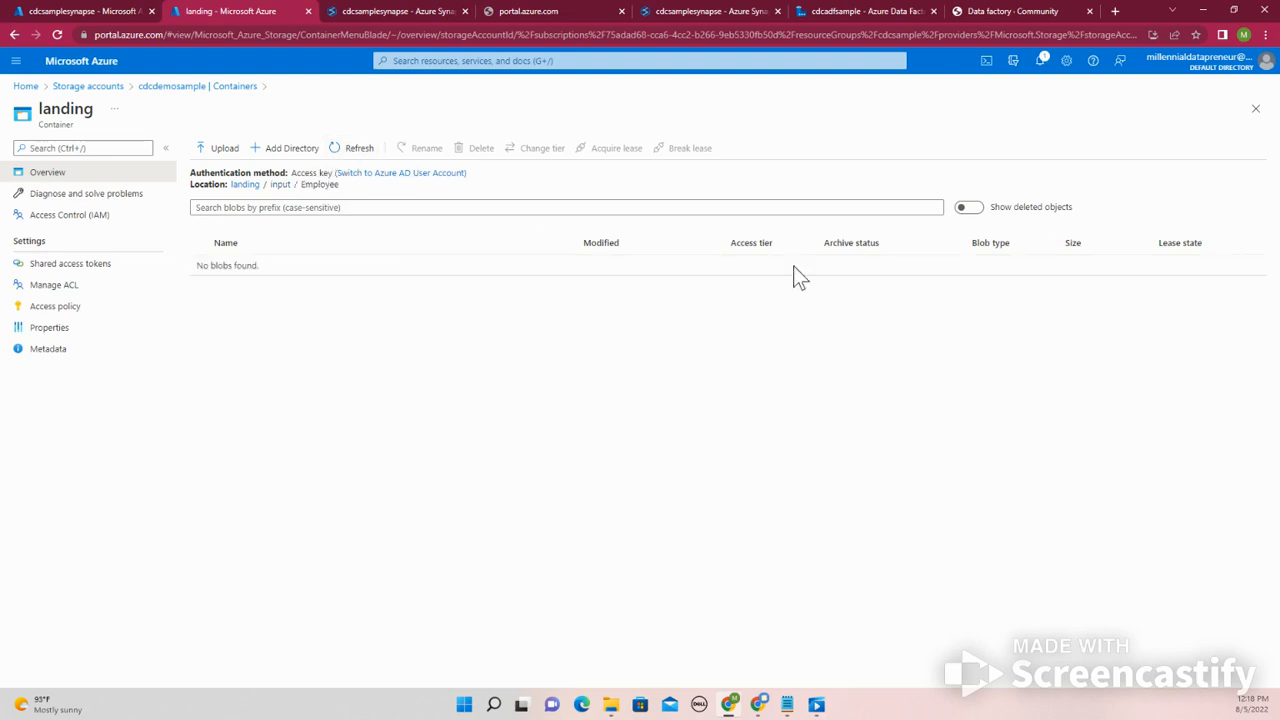
{"action": "left_click", "coordinate": [220, 149]}
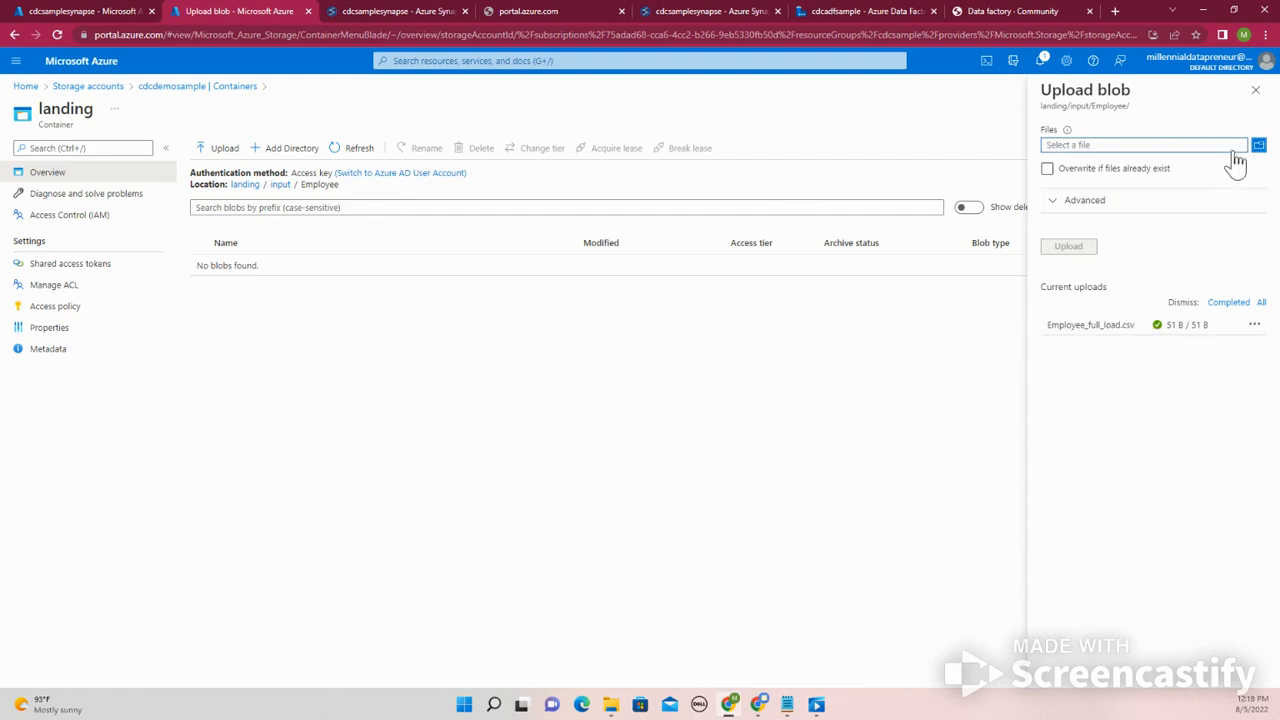
{"action": "left_click", "coordinate": [1255, 89]}
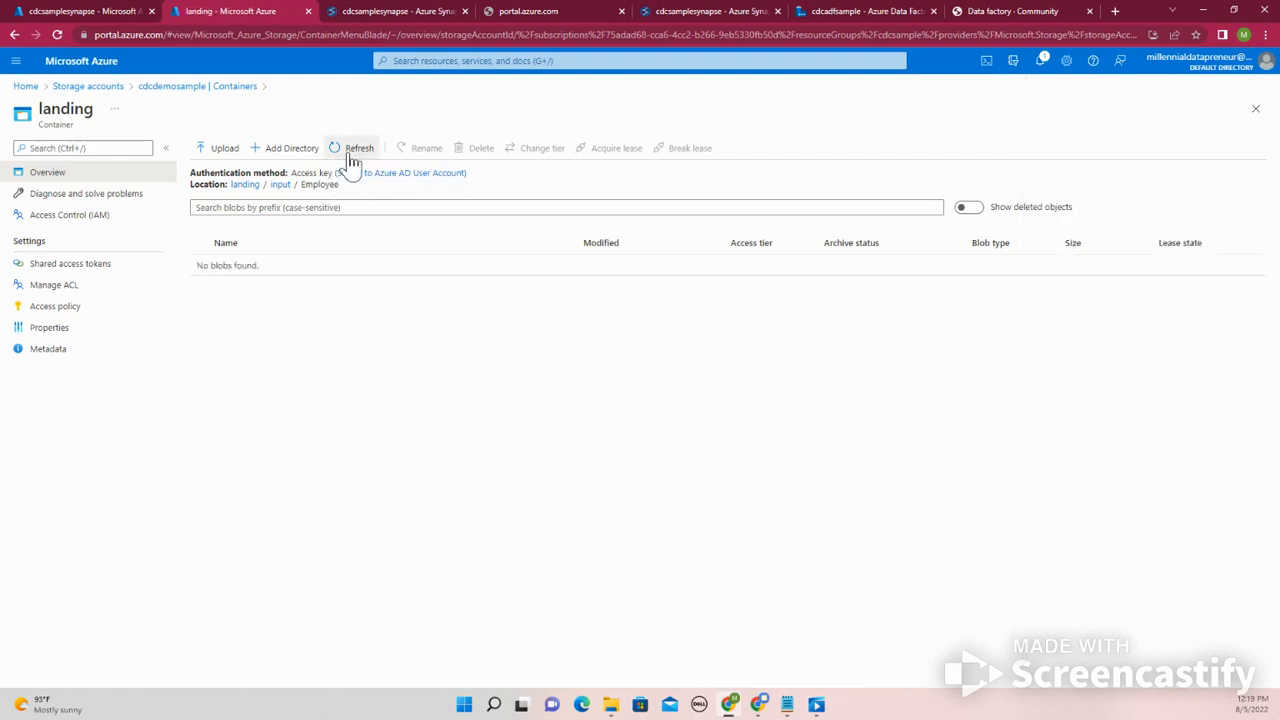
- Upload Employee_full_load.csv to landing/input/Employee with overwriting of existing files enabled, and close the upload pane
{"action": "left_click", "coordinate": [222, 150]}
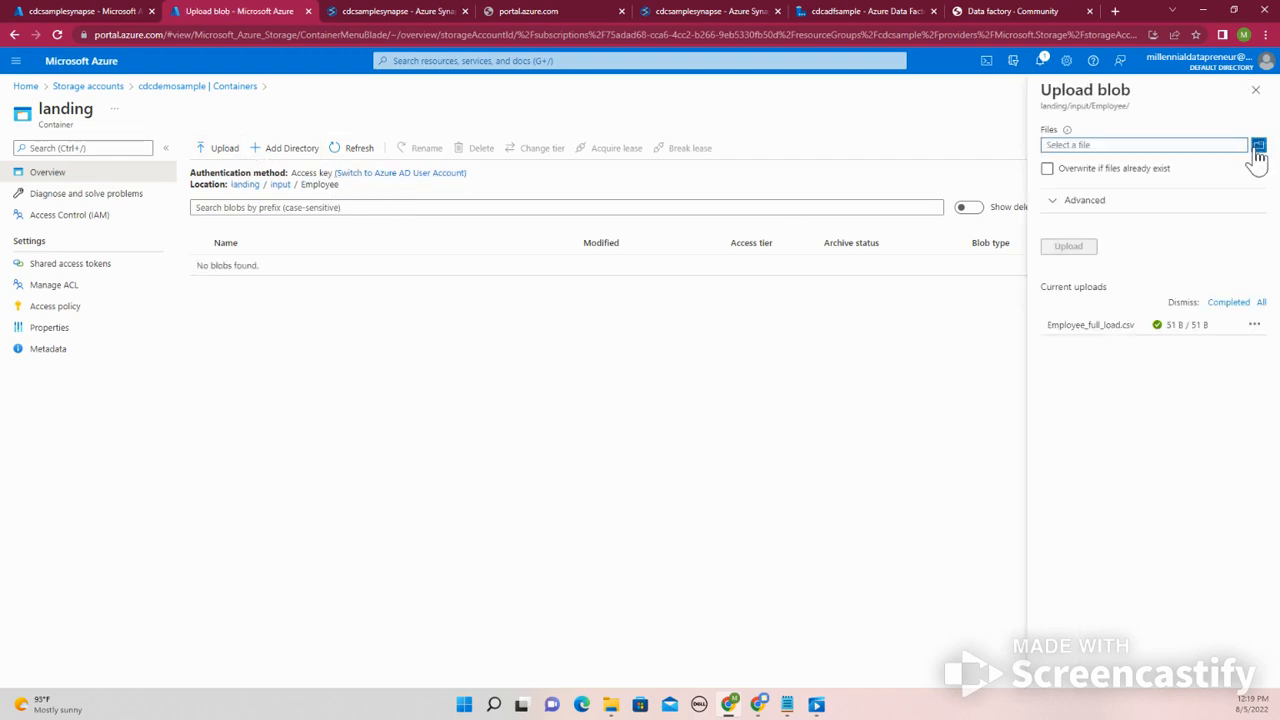
{"action": "left_click", "coordinate": [1258, 146]}
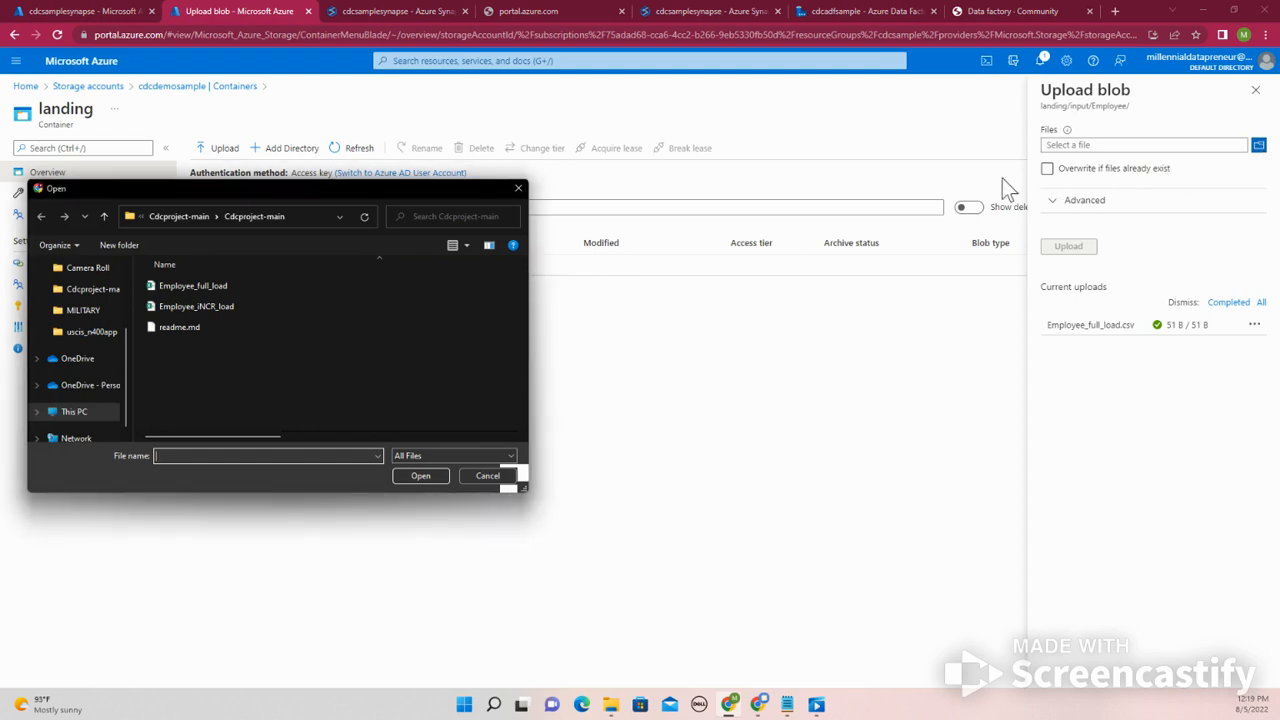
{"action": "left_click", "coordinate": [332, 287]}
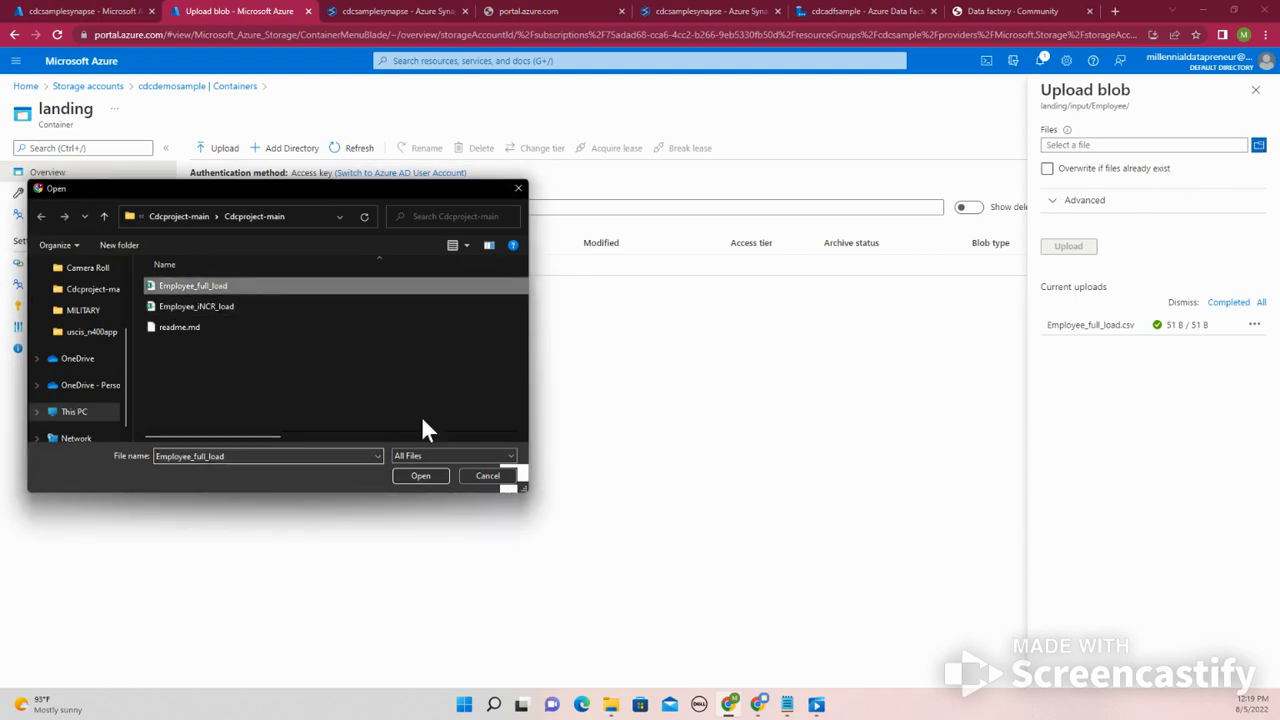
{"action": "left_click", "coordinate": [420, 474]}
{"action": "left_click", "coordinate": [1048, 170]}
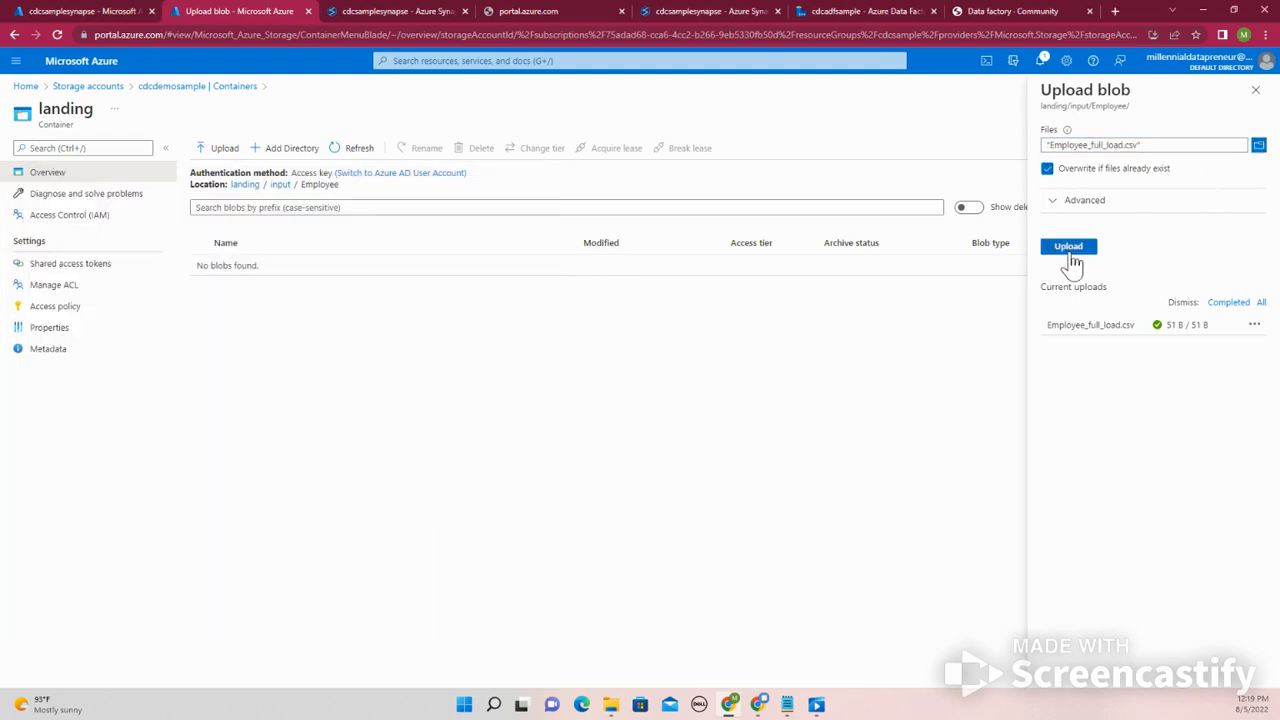
{"action": "left_click", "coordinate": [1069, 250]}
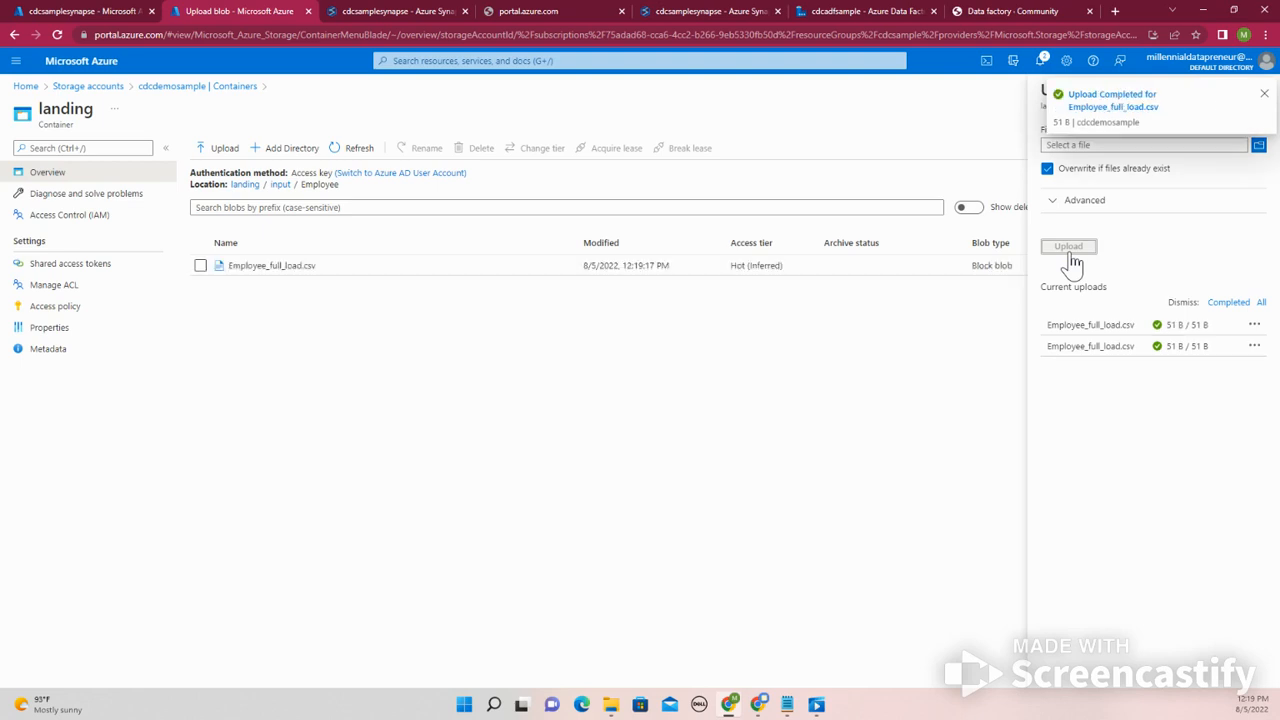
{"action": "left_click", "coordinate": [1265, 95]}
{"action": "left_click", "coordinate": [1259, 90]}
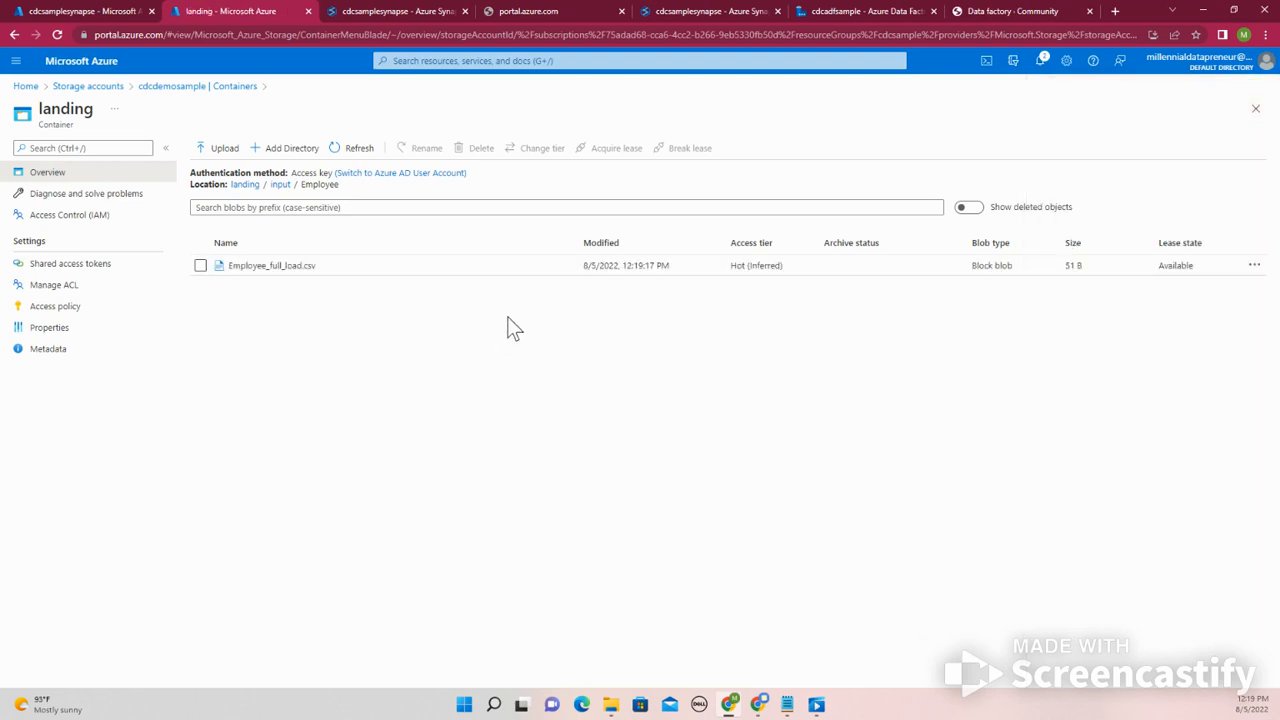
- View the contents of the uploaded Employee_full_load.csv, examine its header and rows, and close the file
{"action": "left_click", "coordinate": [1252, 267]}
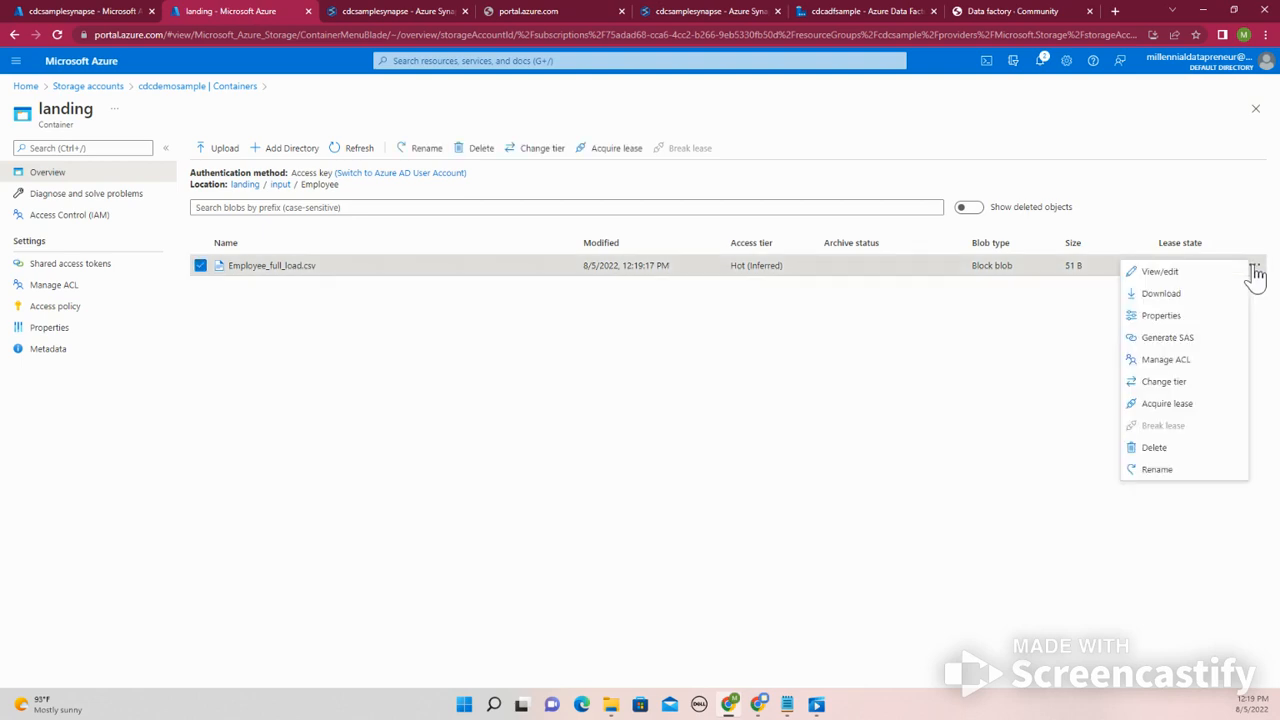
{"action": "left_click", "coordinate": [1155, 272]}
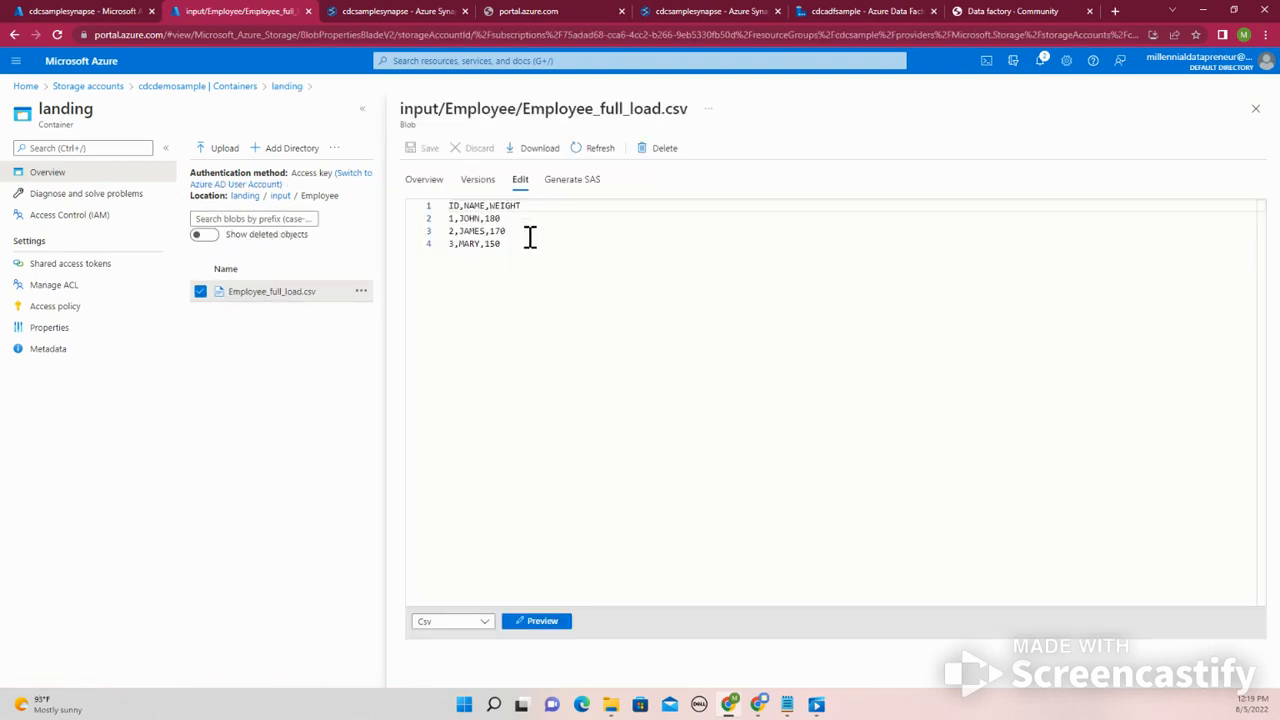
{"action": "left_click_drag", "start_coordinate": [520, 213], "coordinate": [520, 251]}
{"action": "left_click", "coordinate": [517, 254]}
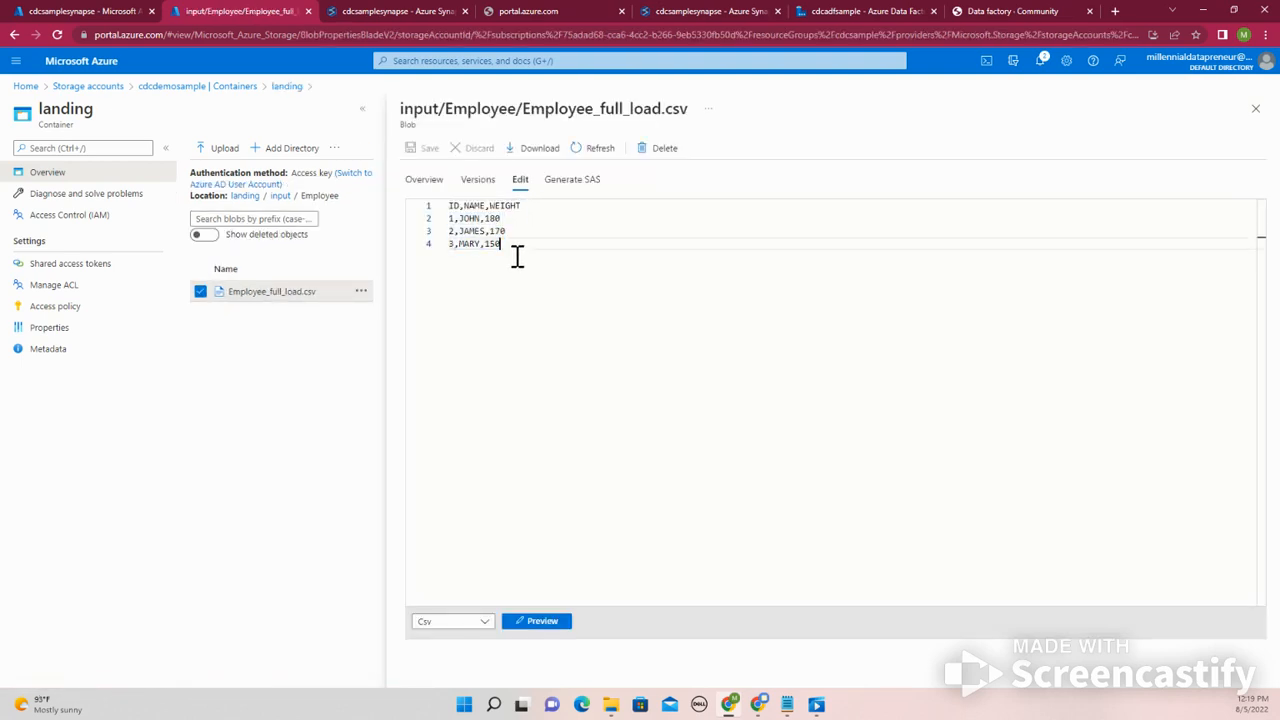
{"action": "left_click", "coordinate": [1256, 109]}
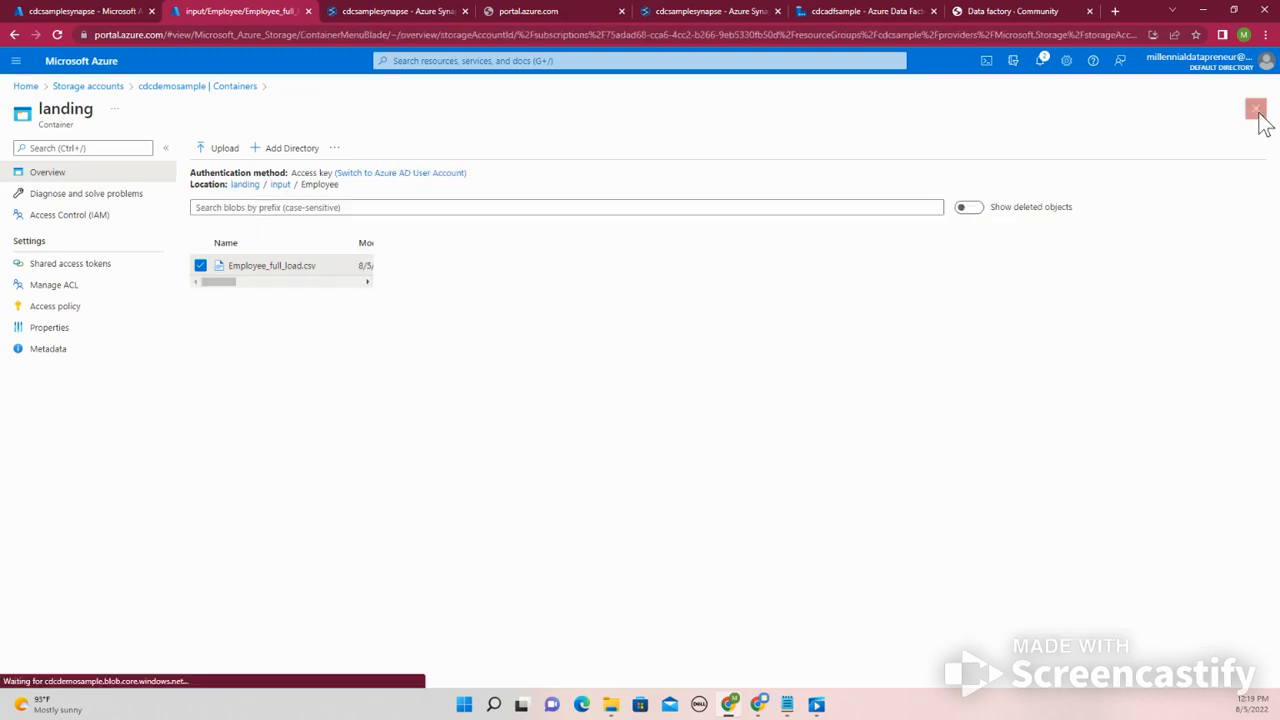
- Switch back to pipeline1 in Data Factory and review the source and sink settings of the Copy to stage activity
{"action": "left_click", "coordinate": [853, 12]}
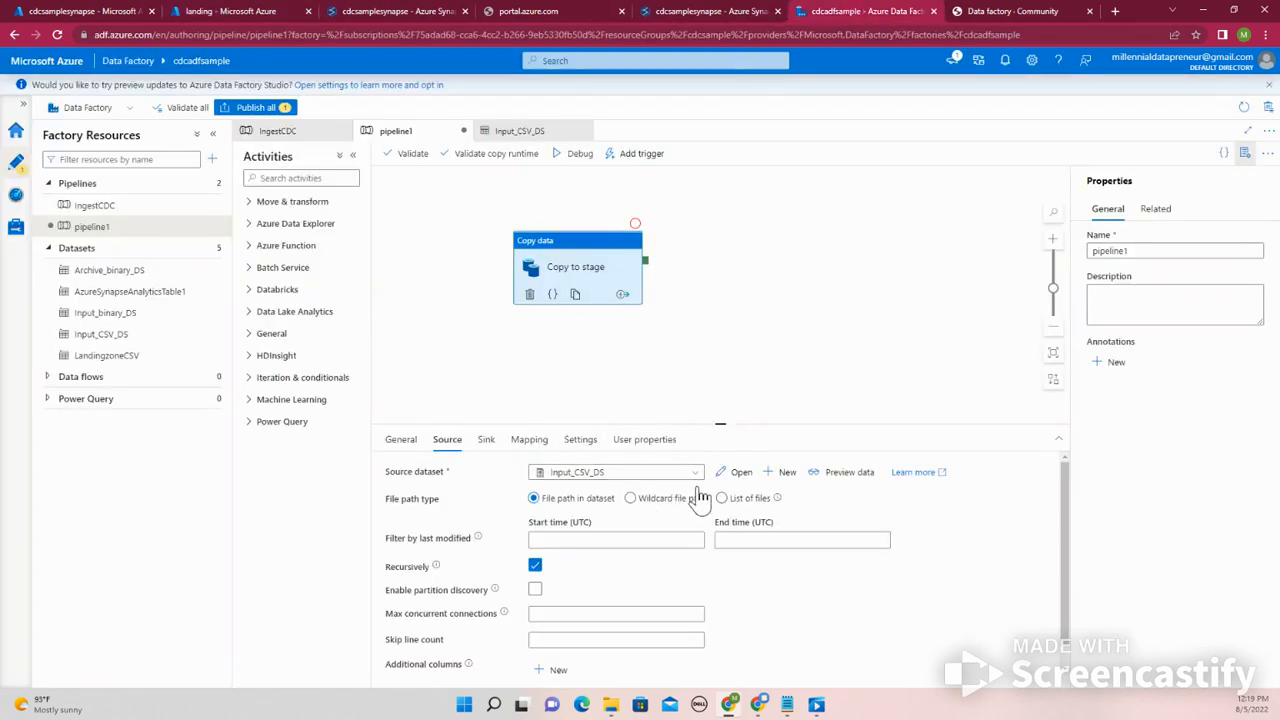
{"action": "left_click", "coordinate": [486, 441]}
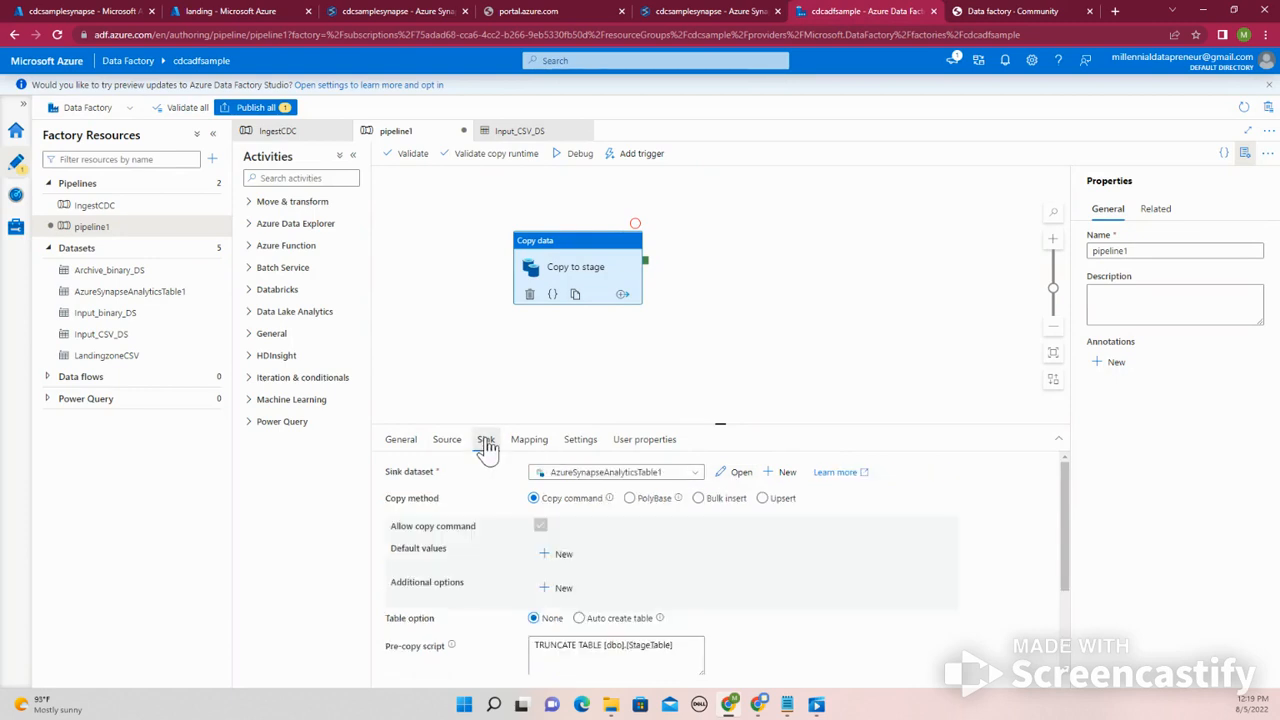
{"action": "left_click", "coordinate": [447, 443]}
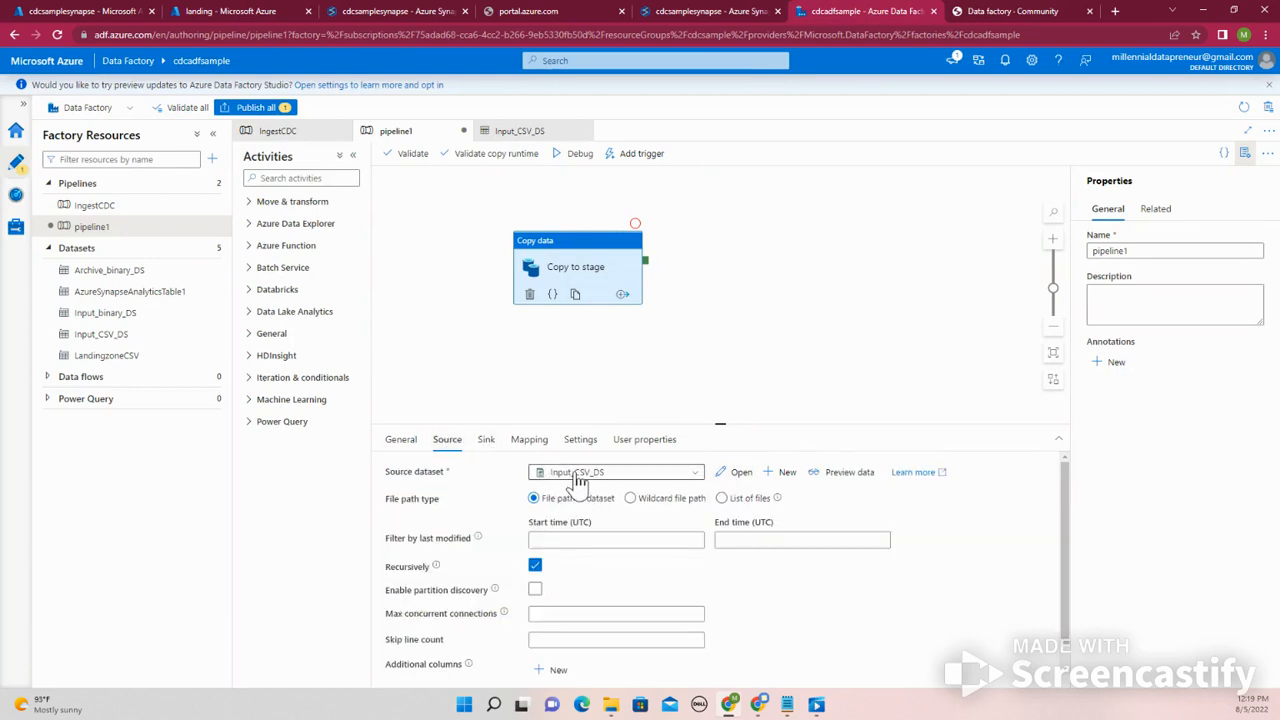
{"action": "left_click", "coordinate": [486, 441]}
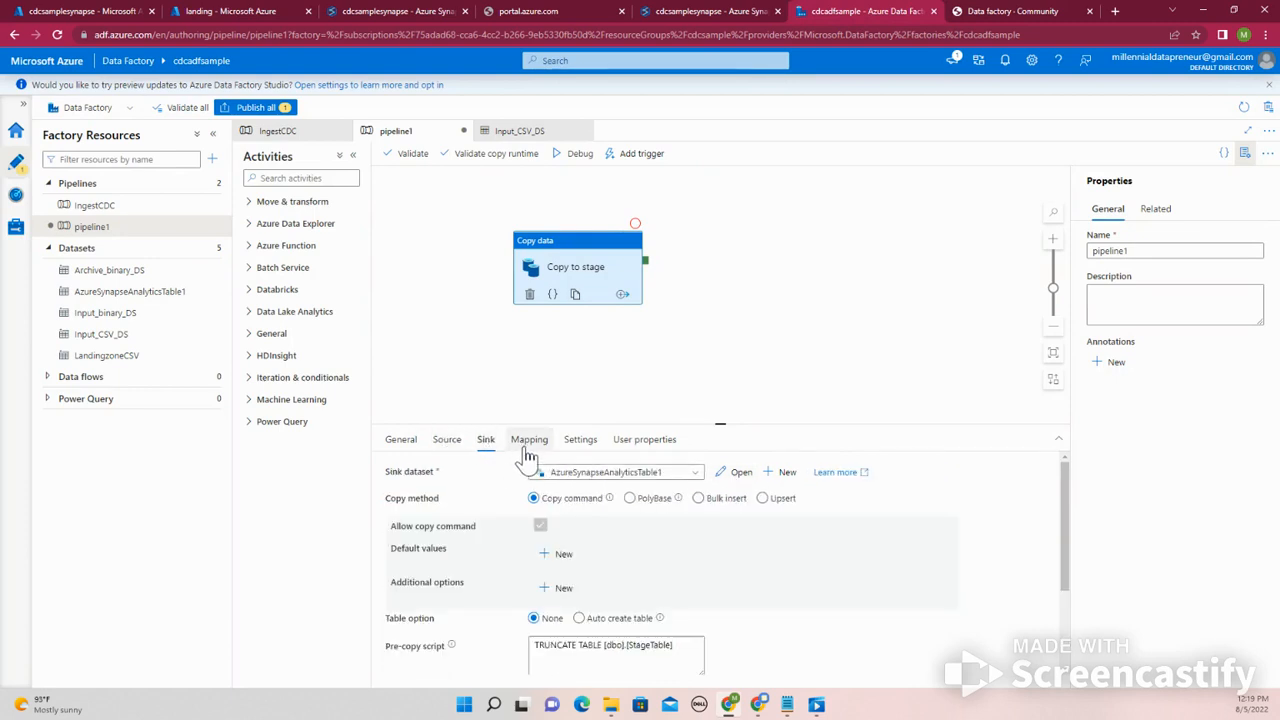
- Reset the column mapping of the Copy to stage activity, recheck its source and sink settings, and deselect the activity
{"action": "left_click", "coordinate": [525, 450]}
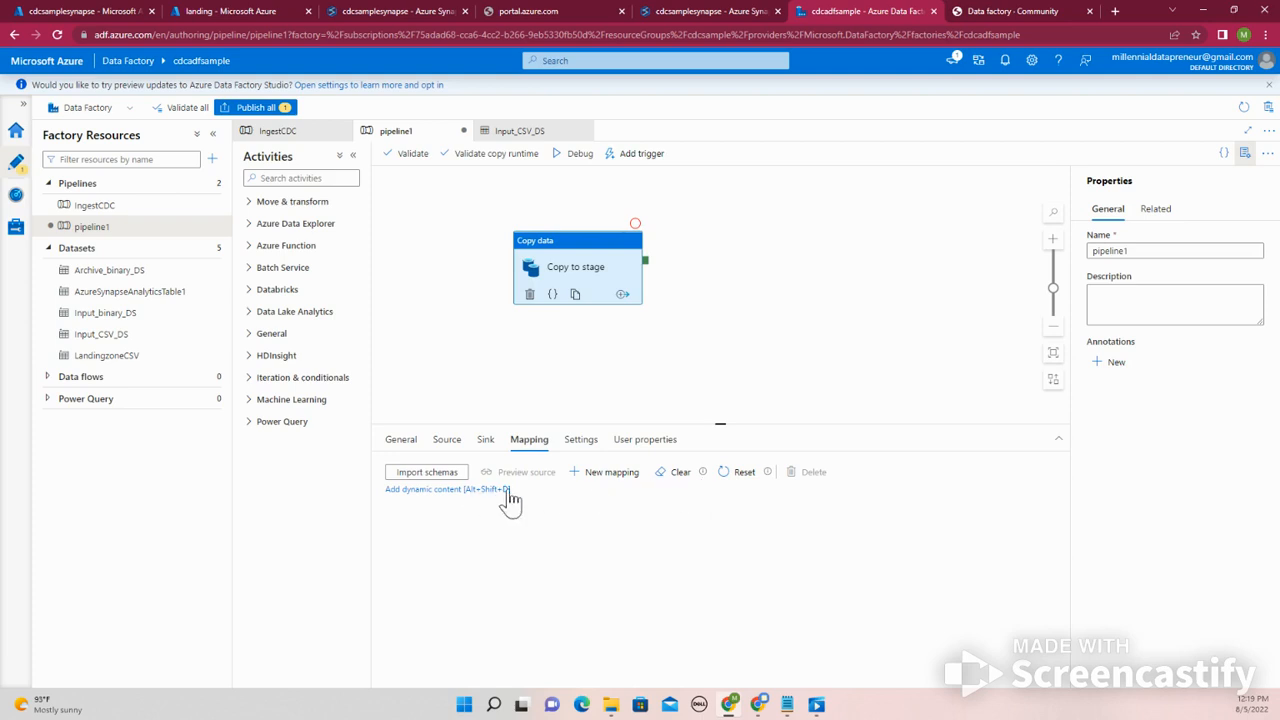
{"action": "left_click", "coordinate": [733, 479]}
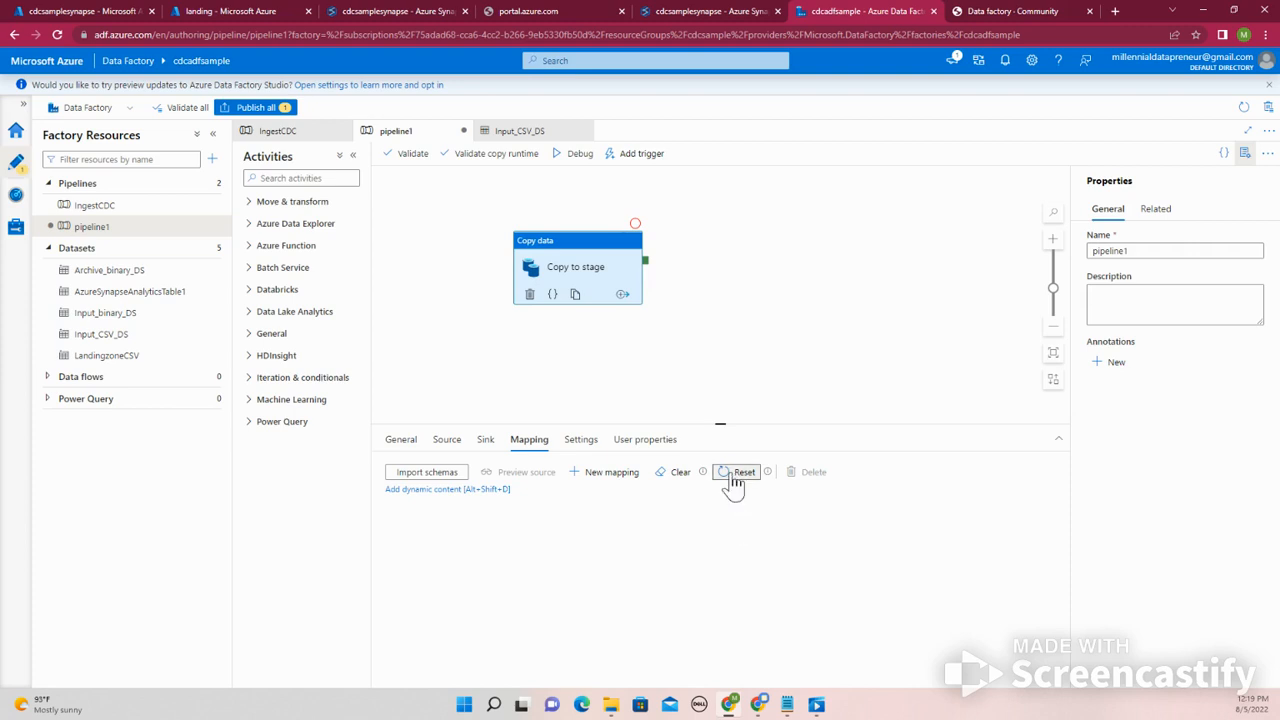
{"action": "left_click", "coordinate": [445, 442]}
{"action": "left_click", "coordinate": [484, 444]}
{"action": "left_click", "coordinate": [447, 440]}
{"action": "left_click", "coordinate": [457, 377]}
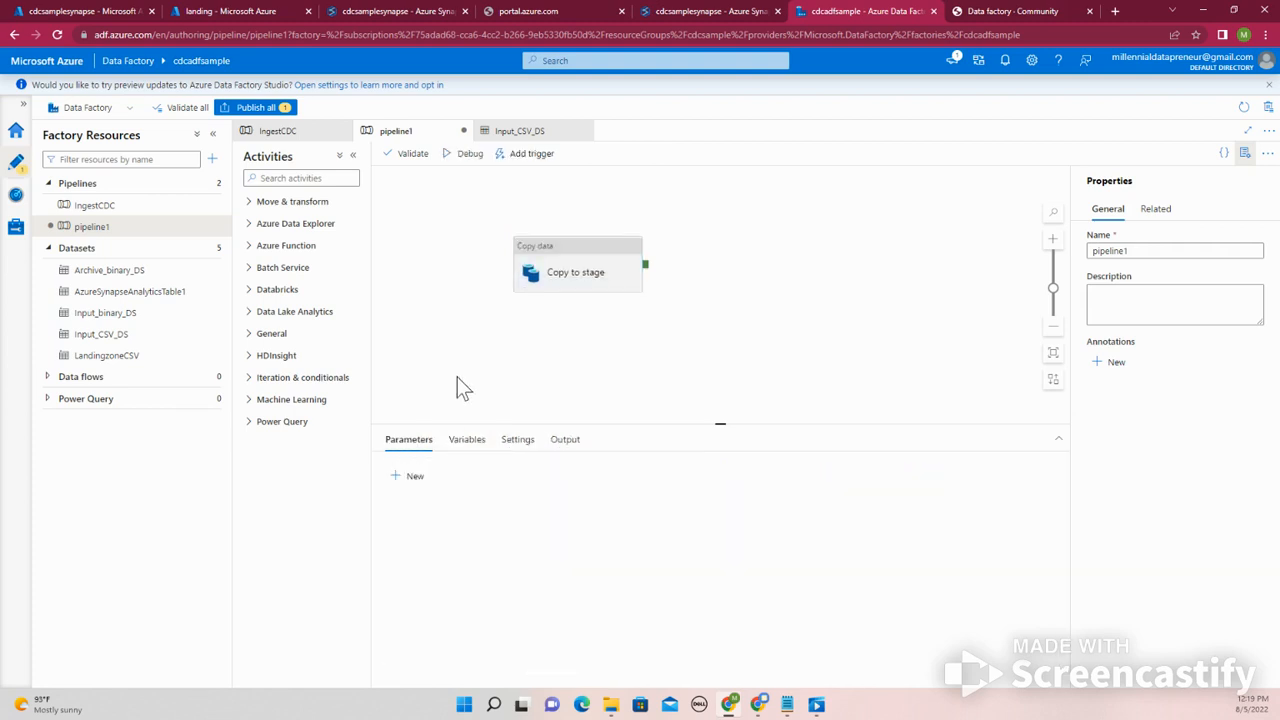
- Start a debug run of pipeline1 and refresh its output to monitor the Copy to stage activity
{"action": "left_click", "coordinate": [571, 282]}
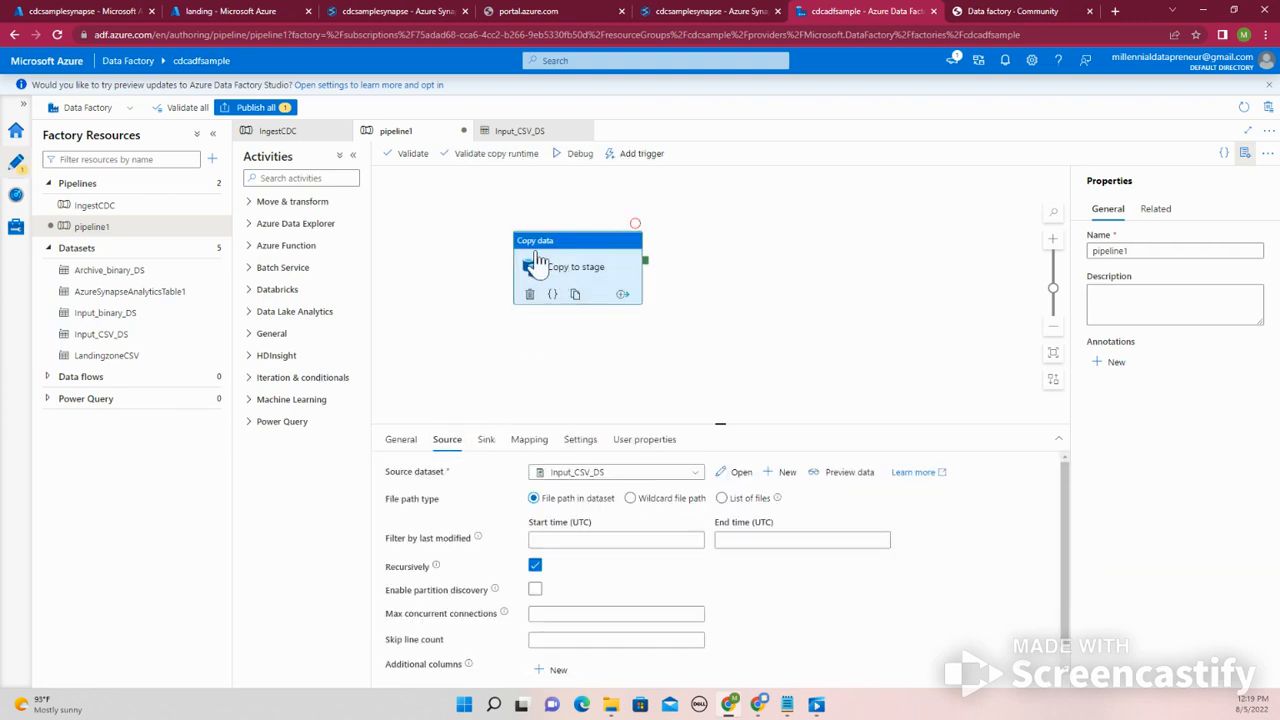
{"action": "left_click", "coordinate": [577, 160]}
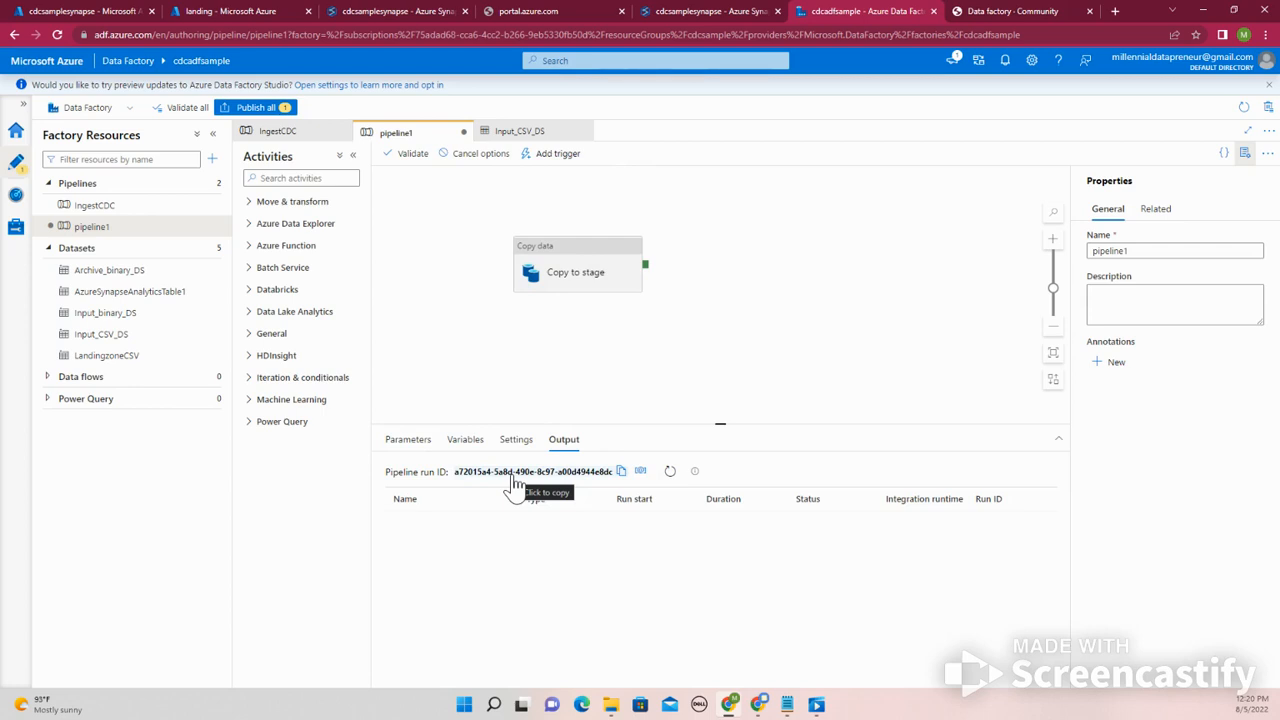
{"action": "left_click", "coordinate": [653, 473]}
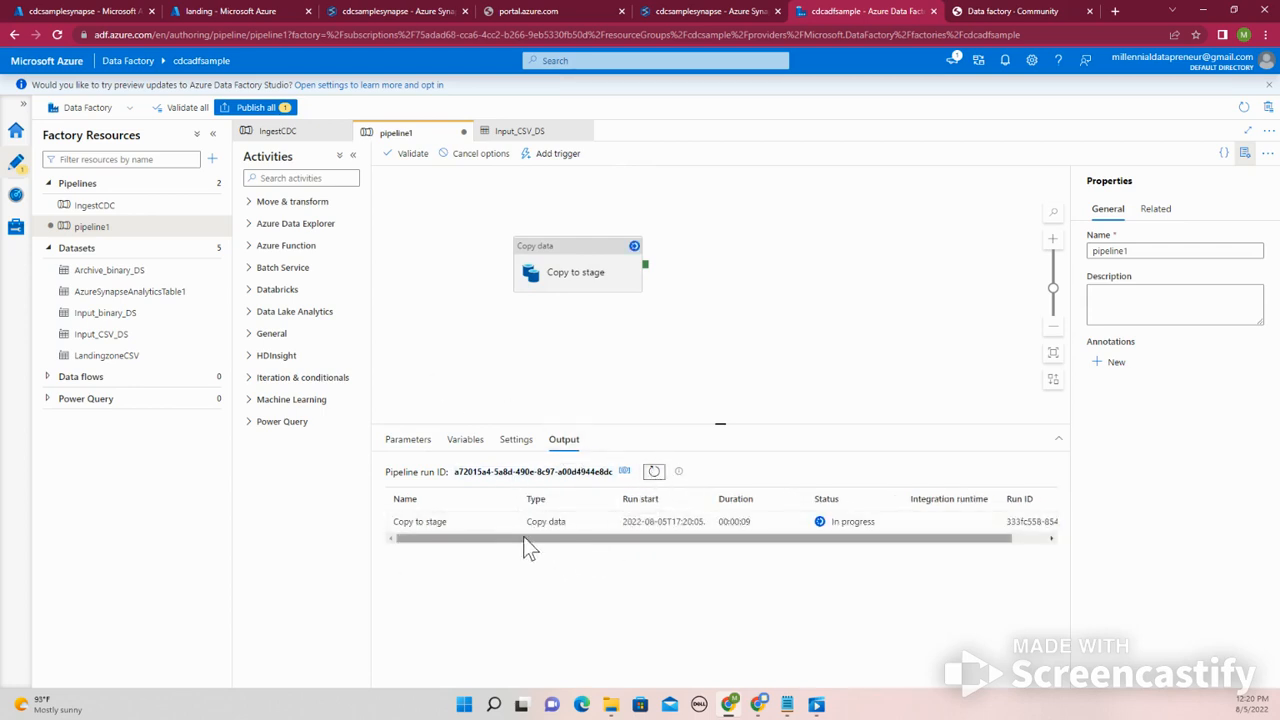
{"action": "mouse_move", "coordinate": [513, 523]}
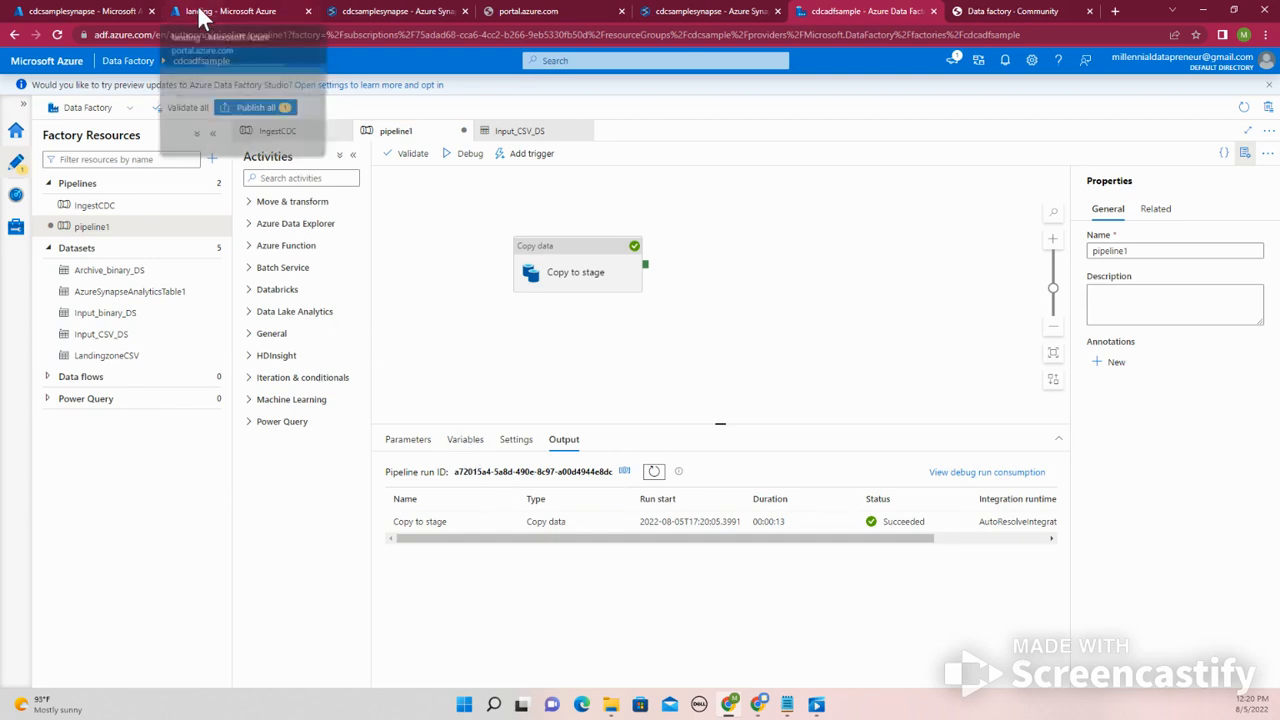
- Switch to SQL script 1 in Synapse, run only the SELECT TOP (100) query on StageTable, and examine the MODIFIEDDATE and TRANSACTIONTYPE values
{"action": "left_click", "coordinate": [108, 11]}
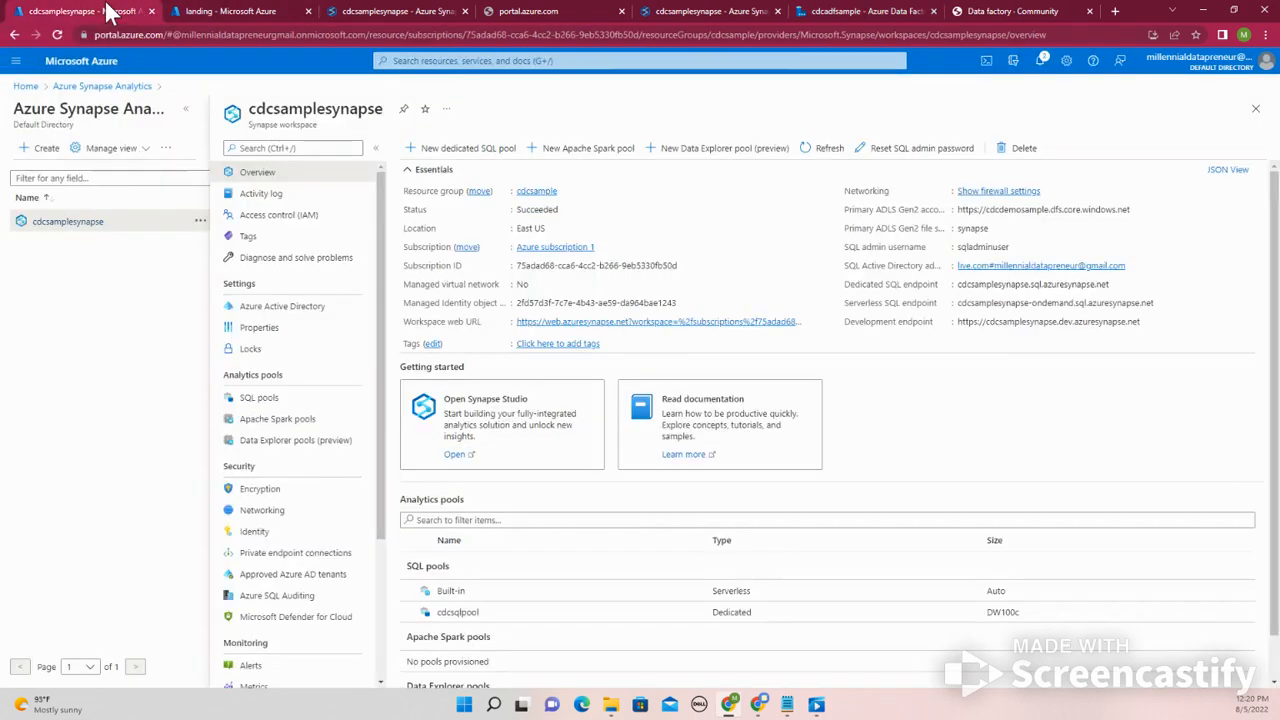
{"action": "left_click", "coordinate": [258, 11]}
{"action": "left_click", "coordinate": [853, 11]}
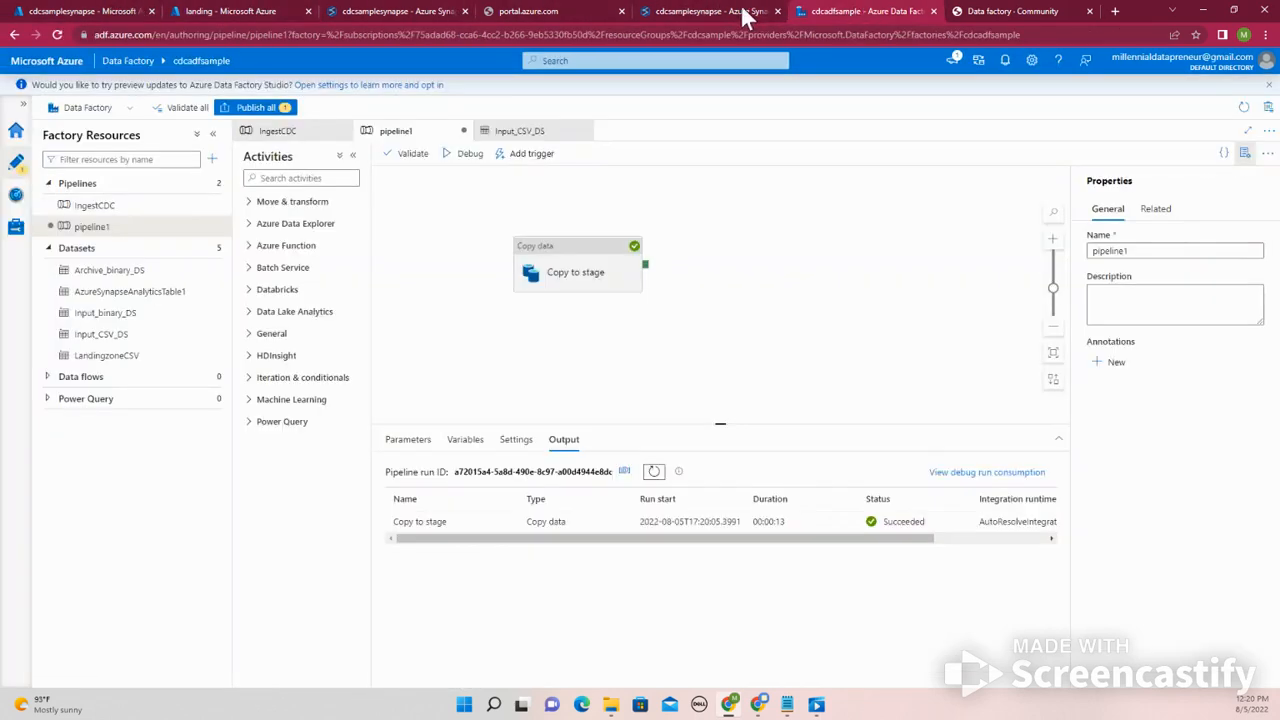
{"action": "left_click", "coordinate": [705, 11]}
{"action": "left_click", "coordinate": [420, 232]}
{"action": "left_click_drag", "start_coordinate": [420, 232], "coordinate": [217, 171]}
{"action": "left_click", "coordinate": [258, 153]}
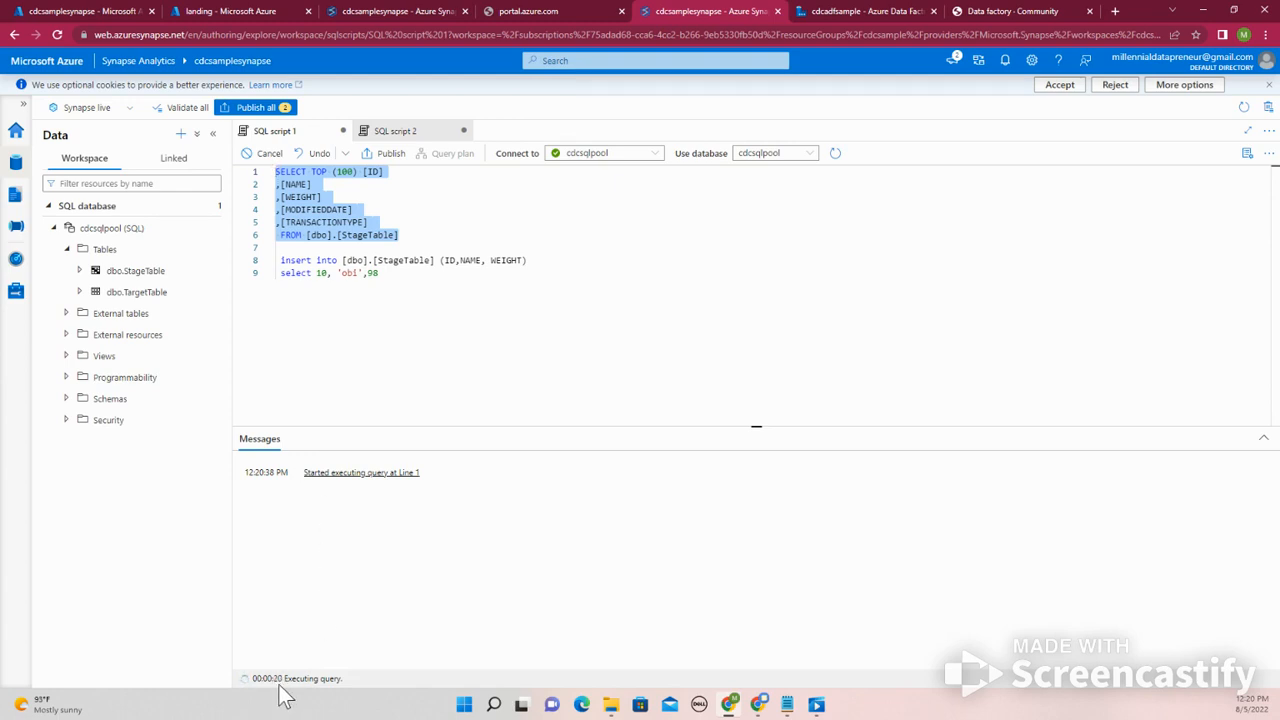
{"action": "left_click_drag", "start_coordinate": [712, 540], "coordinate": [745, 557]}
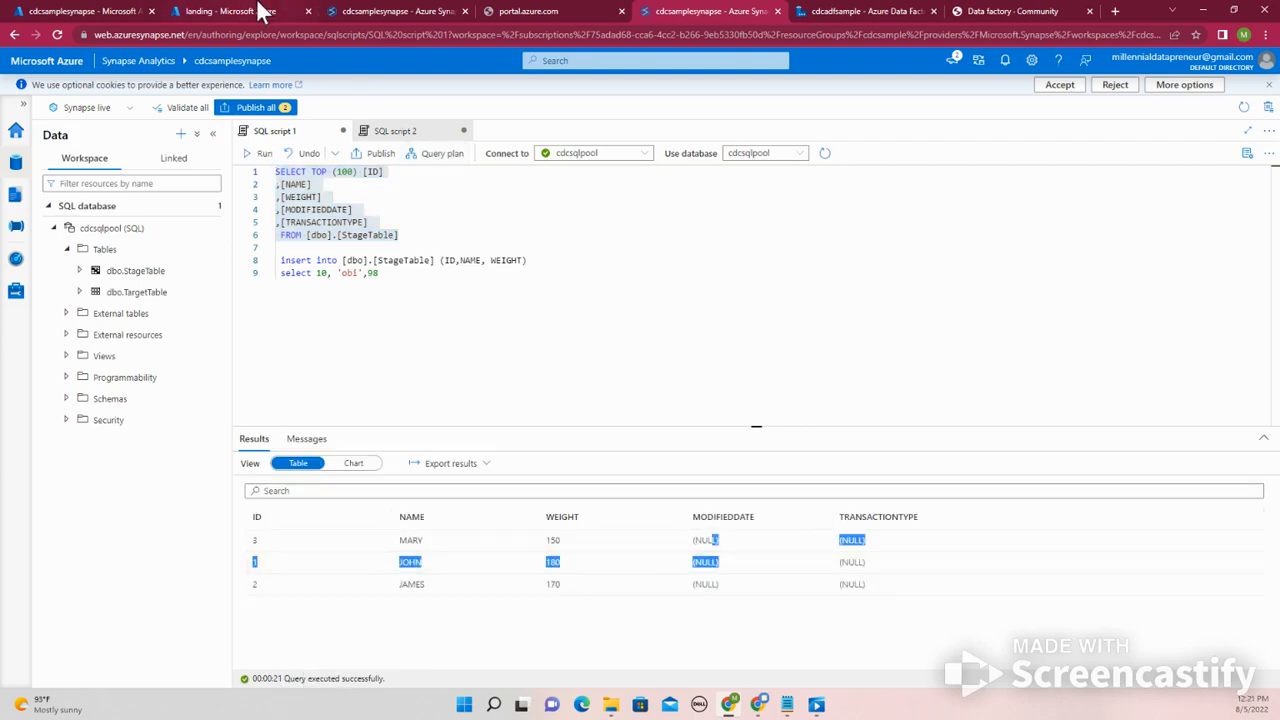
- Return to pipeline1 in Data Factory, reset the Copy to stage activity's column mapping, and import its schemas
{"action": "left_click", "coordinate": [854, 10]}
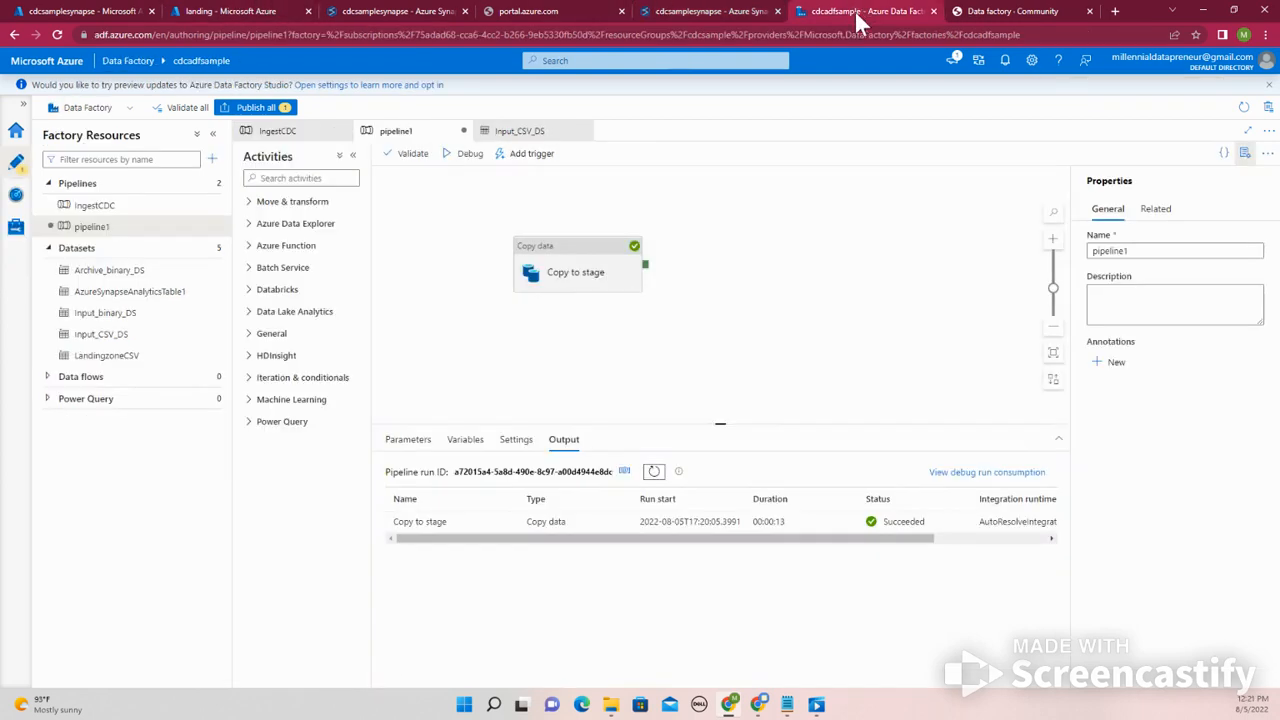
{"action": "left_click", "coordinate": [597, 270]}
{"action": "left_click", "coordinate": [530, 440]}
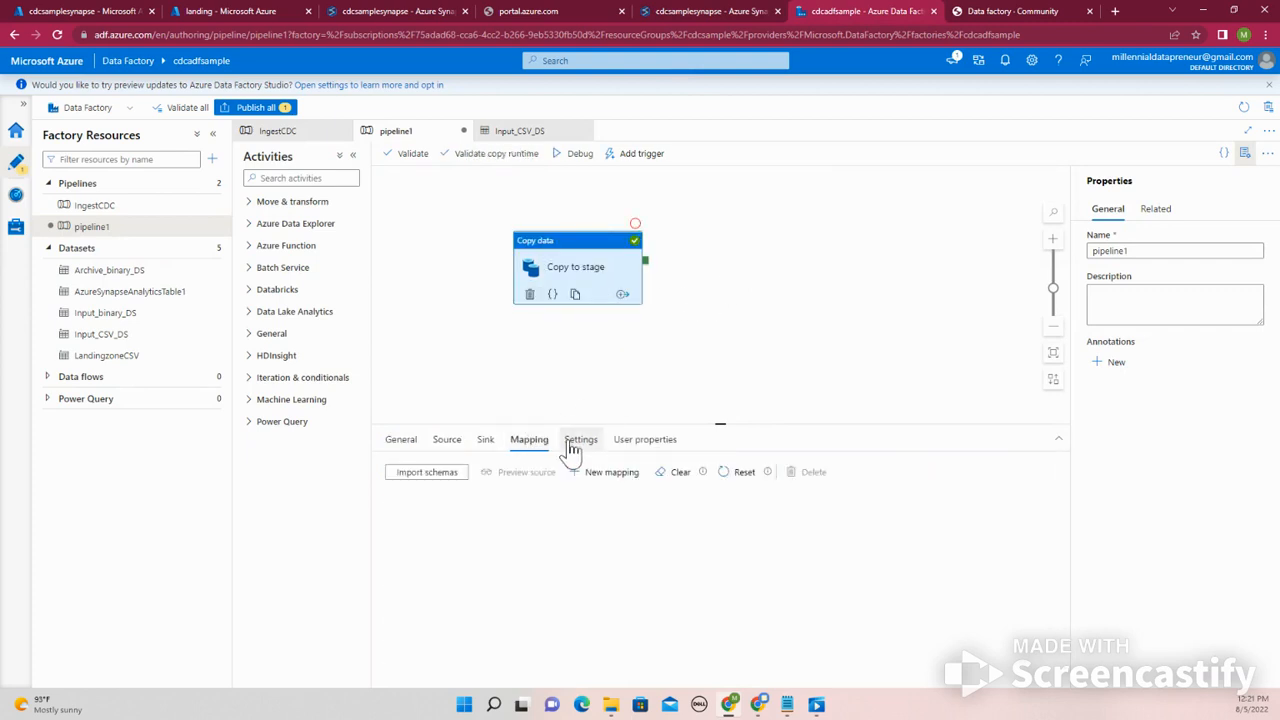
{"action": "left_click", "coordinate": [573, 443]}
{"action": "left_click", "coordinate": [532, 446]}
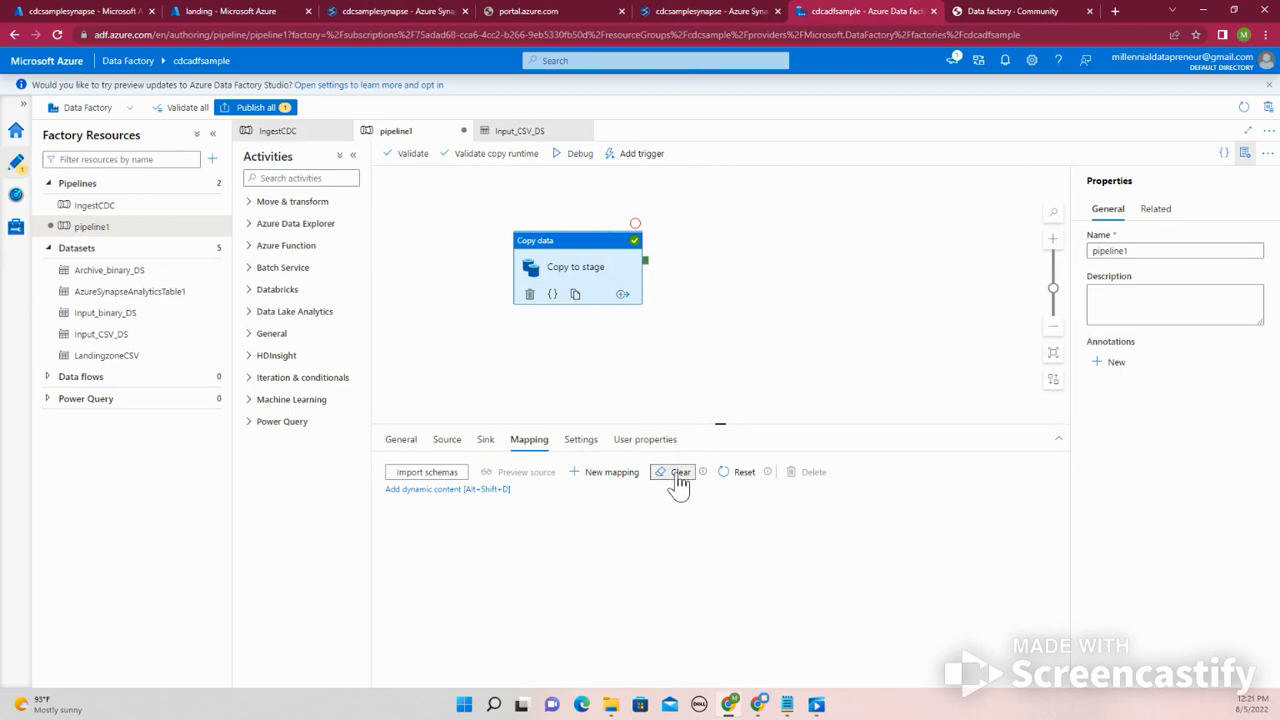
{"action": "left_click", "coordinate": [740, 473]}
{"action": "left_click", "coordinate": [448, 476]}
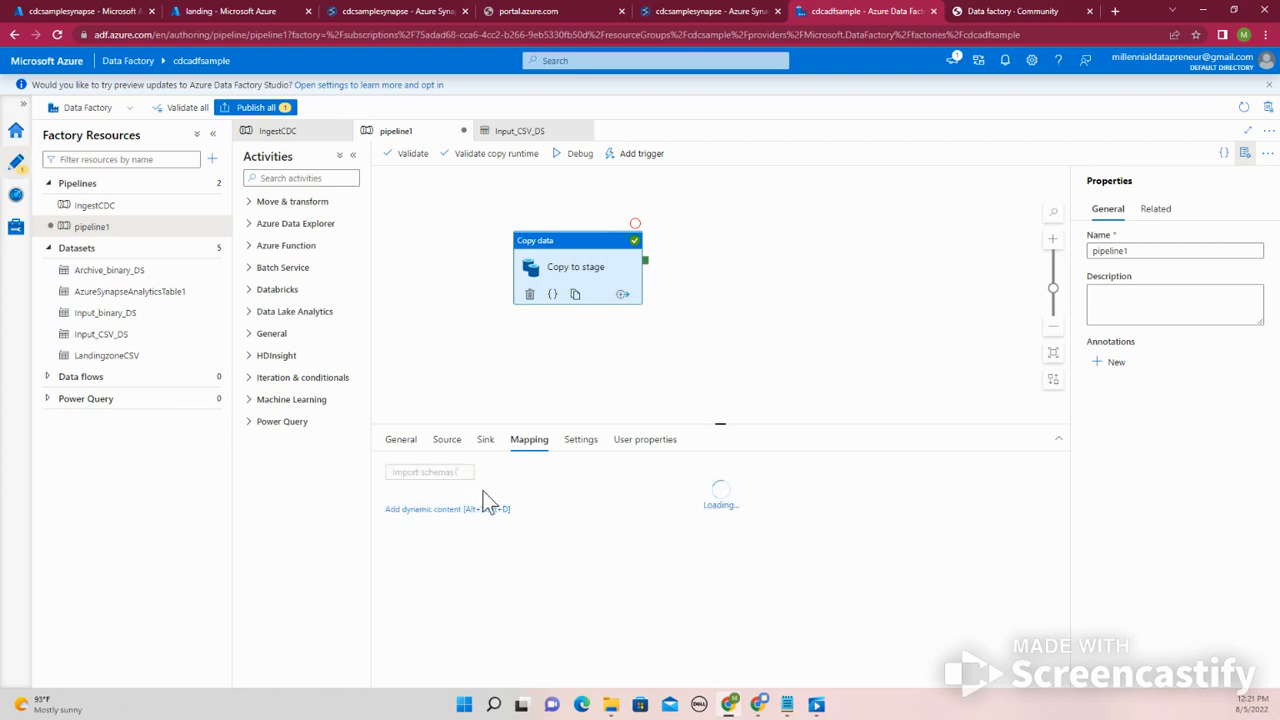
- Examine the imported mapping rows and the source column choices offered for the ID destination
{"action": "scroll", "coordinate": [690, 505], "scroll_direction": "down", "scroll_amount": 3}
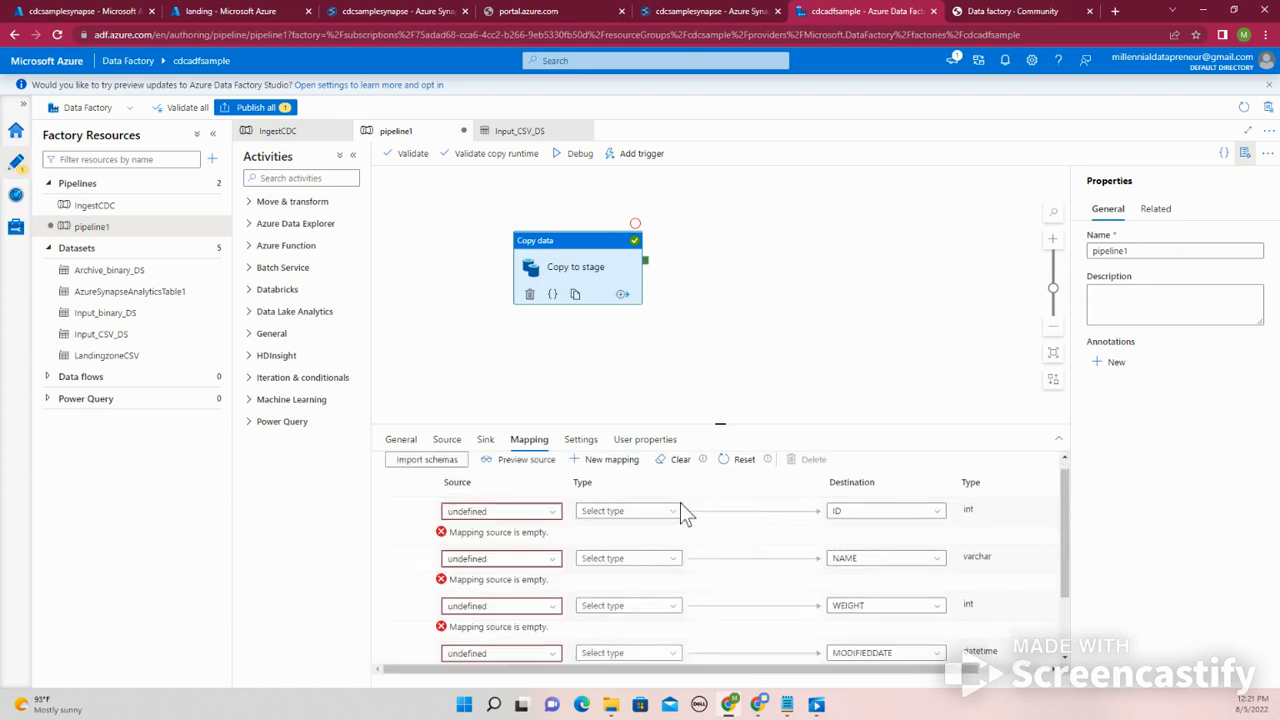
{"action": "scroll", "coordinate": [680, 502], "scroll_direction": "up", "scroll_amount": 3}
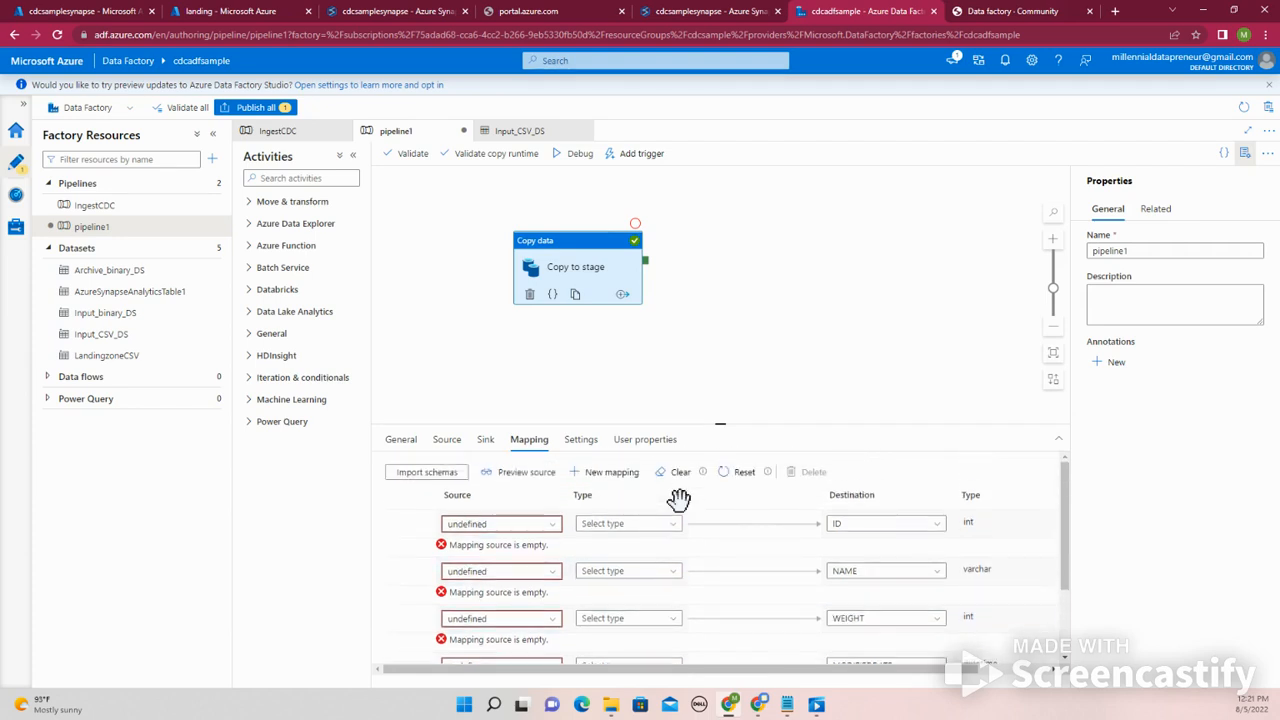
{"action": "left_click", "coordinate": [558, 526]}
{"action": "left_click", "coordinate": [562, 537]}
{"action": "scroll", "coordinate": [562, 537], "scroll_direction": "down", "scroll_amount": 2}
{"action": "scroll", "coordinate": [562, 537], "scroll_direction": "up", "scroll_amount": 2}
{"action": "scroll", "coordinate": [557, 530], "scroll_direction": "down", "scroll_amount": 2}
{"action": "scroll", "coordinate": [600, 520], "scroll_direction": "up", "scroll_amount": 2}
- Reset the imported column mapping and check the source column and type options for the ID row
{"action": "left_click", "coordinate": [729, 478]}
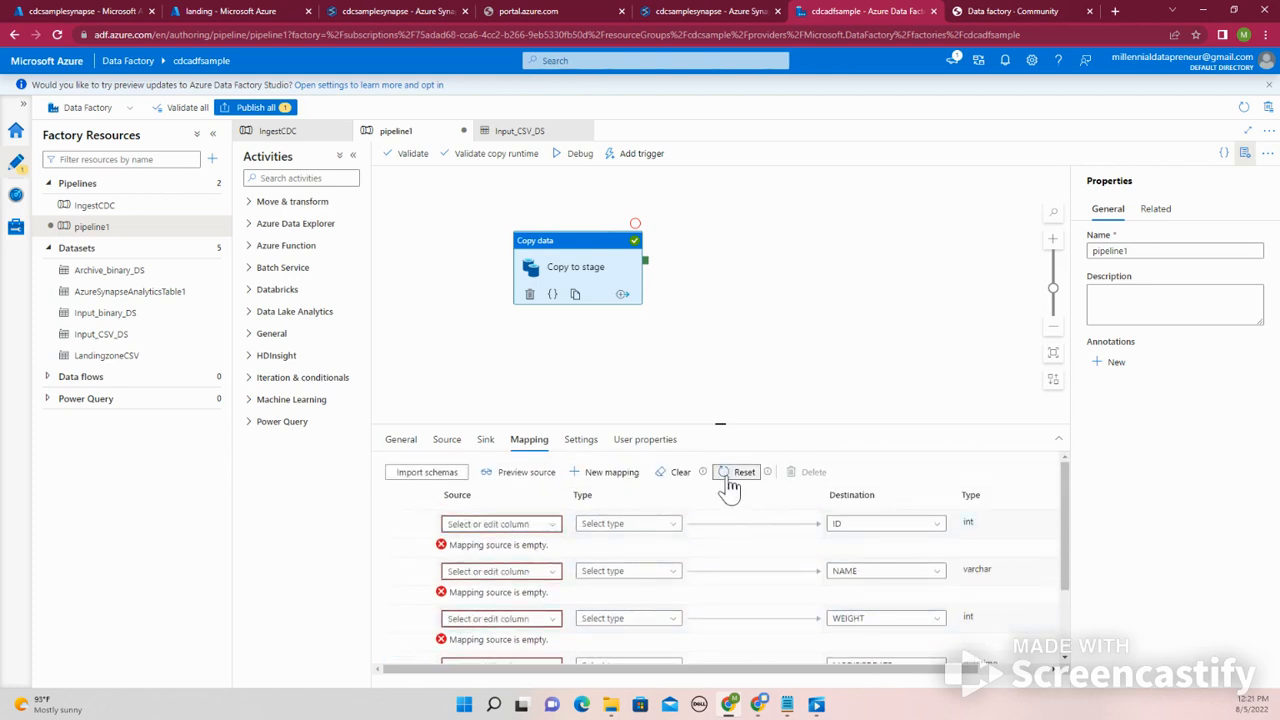
{"action": "left_click", "coordinate": [540, 526]}
{"action": "left_click", "coordinate": [553, 528]}
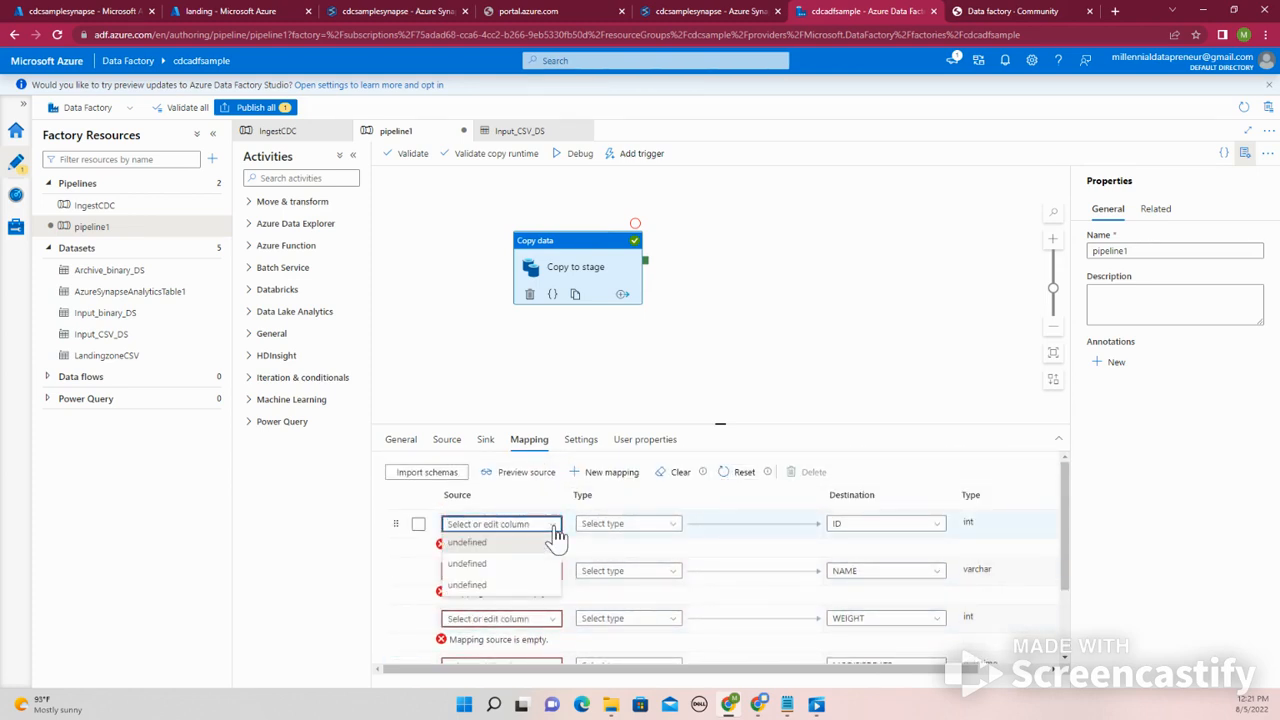
{"action": "left_click", "coordinate": [556, 535]}
{"action": "scroll", "coordinate": [586, 528], "scroll_direction": "down", "scroll_amount": 1}
{"action": "scroll", "coordinate": [630, 528], "scroll_direction": "up", "scroll_amount": 1}
{"action": "left_click", "coordinate": [668, 527]}
{"action": "scroll", "coordinate": [672, 528], "scroll_direction": "down", "scroll_amount": 2}
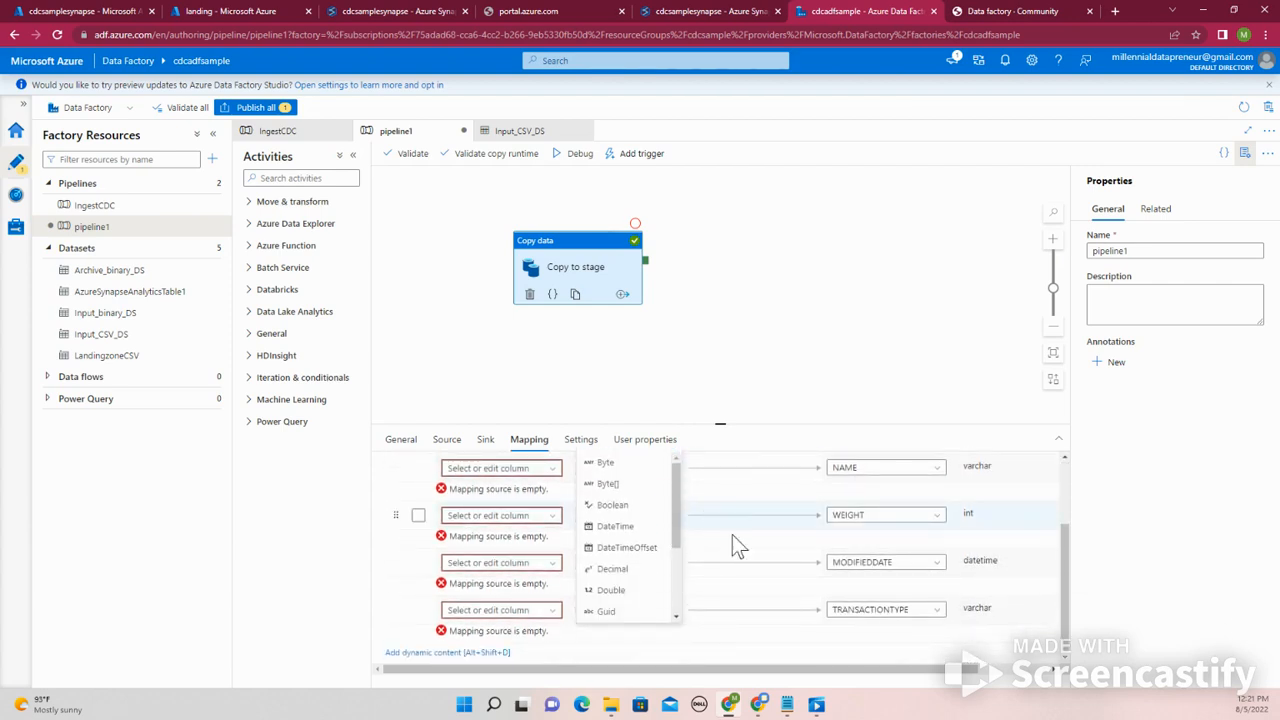
{"action": "left_click", "coordinate": [753, 660]}
- Check the source column choices for the TRANSACTIONTYPE row and clear the Copy to stage activity's column mapping
{"action": "scroll", "coordinate": [745, 635], "scroll_direction": "up", "scroll_amount": 3}
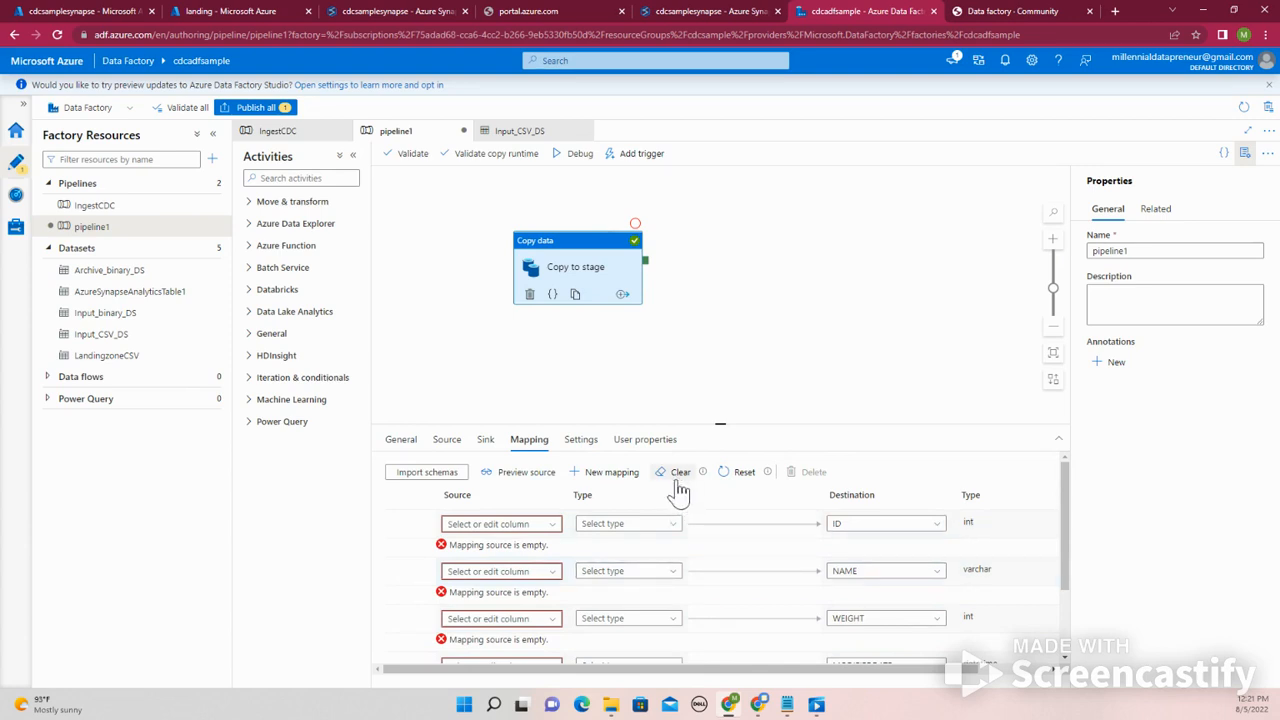
{"action": "scroll", "coordinate": [657, 605], "scroll_direction": "down", "scroll_amount": 2}
{"action": "scroll", "coordinate": [657, 615], "scroll_direction": "up", "scroll_amount": 1}
{"action": "scroll", "coordinate": [600, 618], "scroll_direction": "down", "scroll_amount": 1}
{"action": "left_click", "coordinate": [553, 614]}
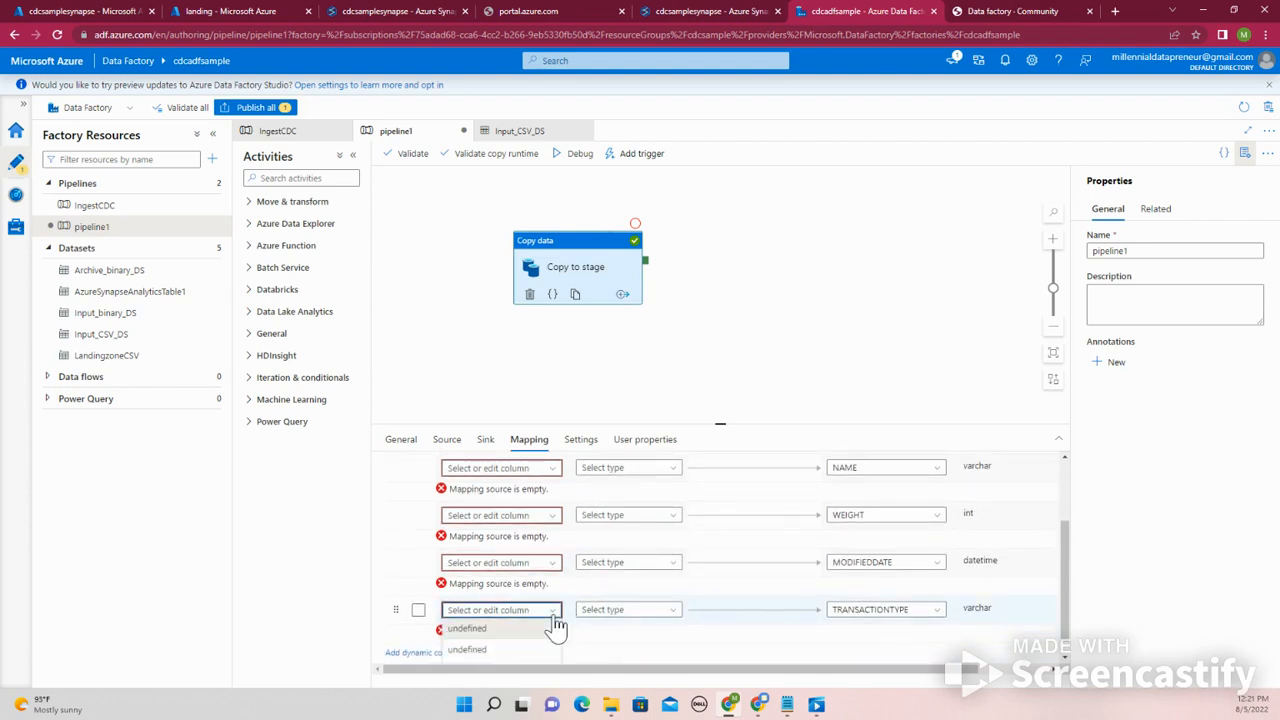
{"action": "scroll", "coordinate": [634, 630], "scroll_direction": "up", "scroll_amount": 3}
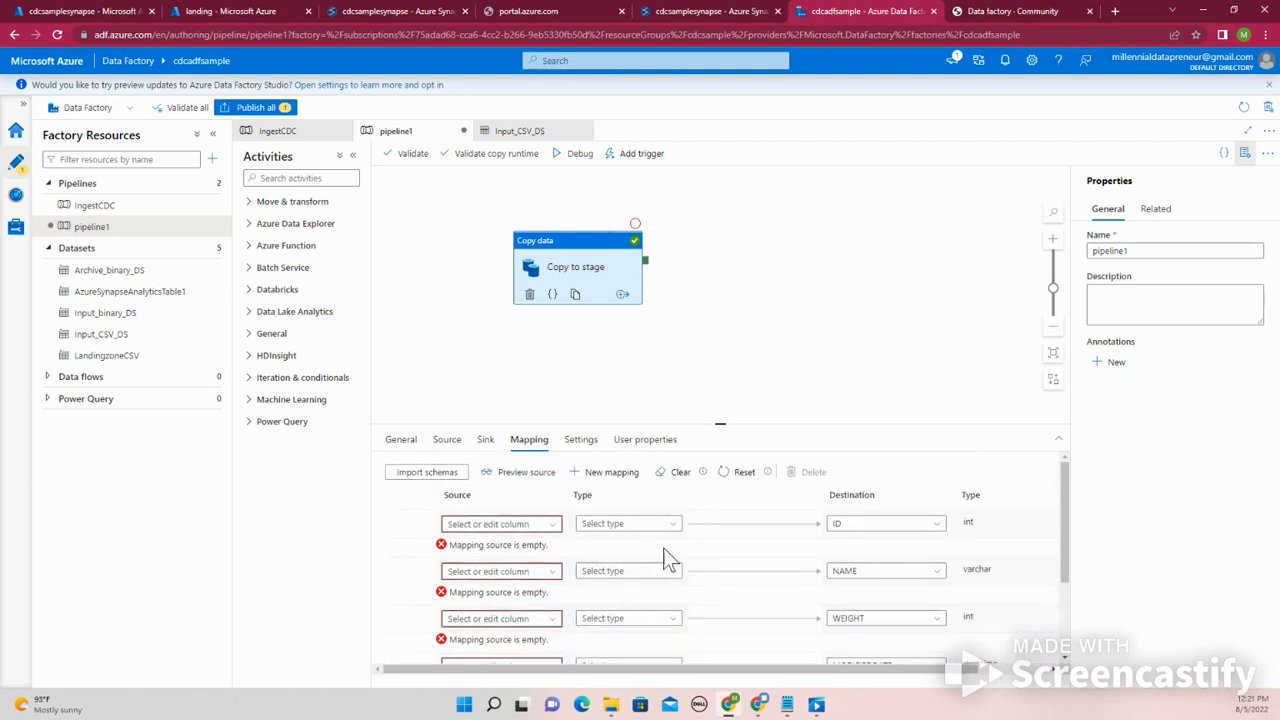
{"action": "left_click", "coordinate": [677, 472]}
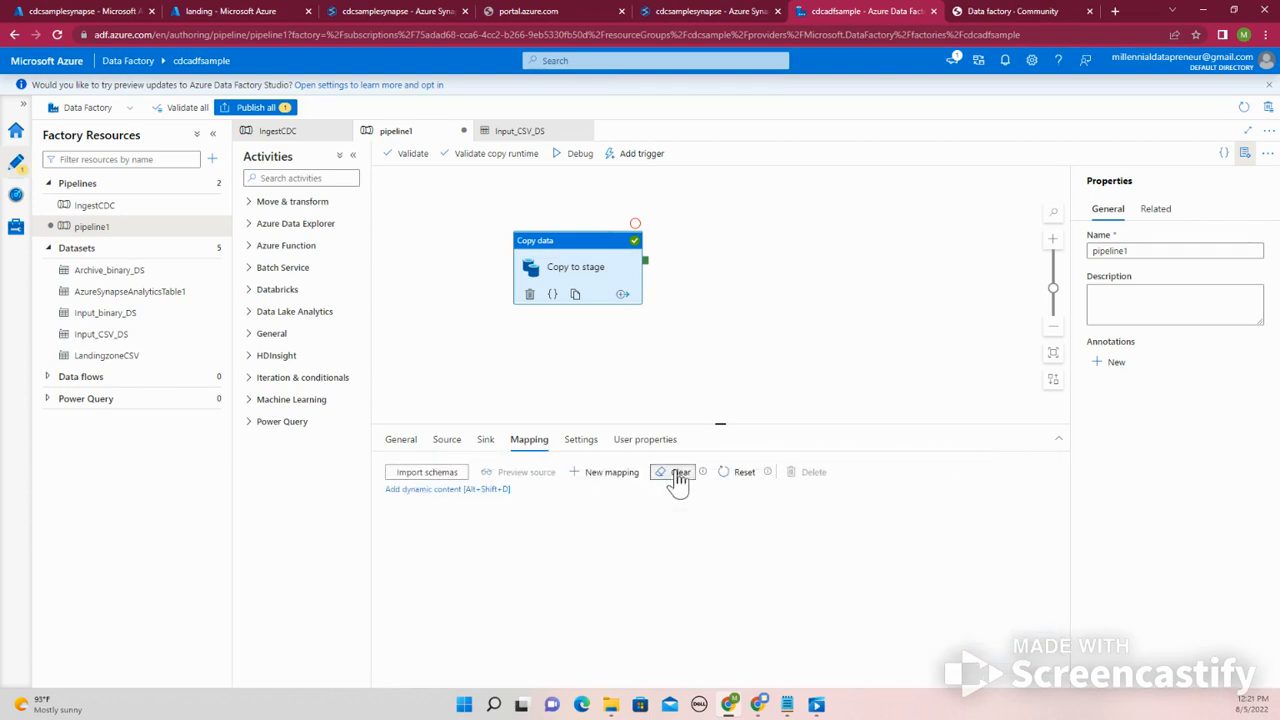
- Open the Input_CSV_DS source dataset, review its schema and connection file path, and return to pipeline1
{"action": "left_click", "coordinate": [449, 443]}
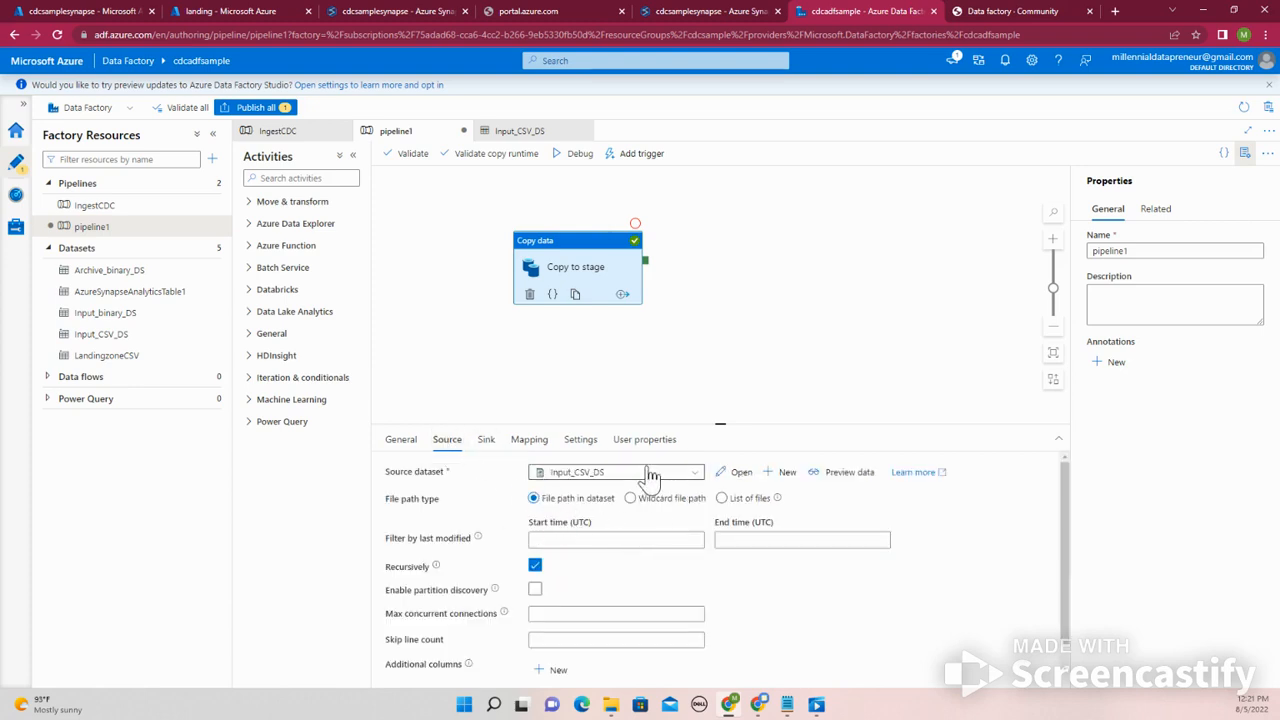
{"action": "left_click", "coordinate": [737, 474]}
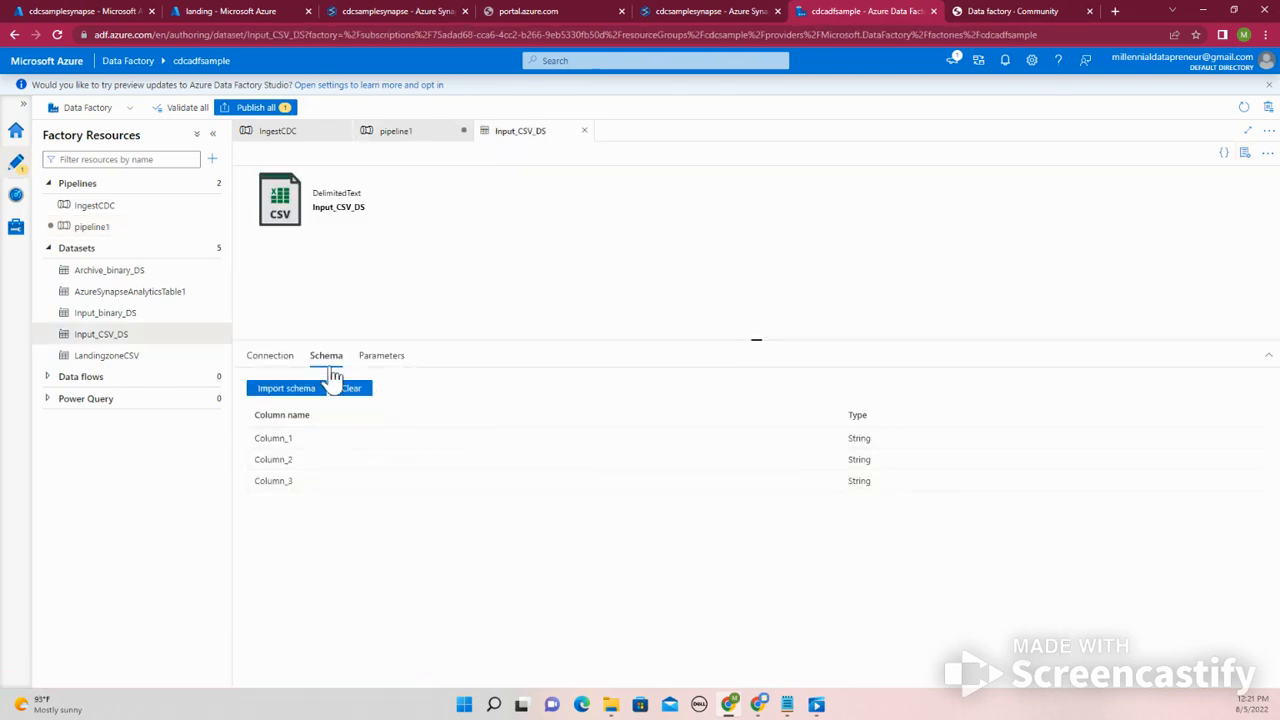
{"action": "left_click", "coordinate": [270, 355]}
{"action": "left_click_drag", "start_coordinate": [660, 414], "coordinate": [612, 416]}
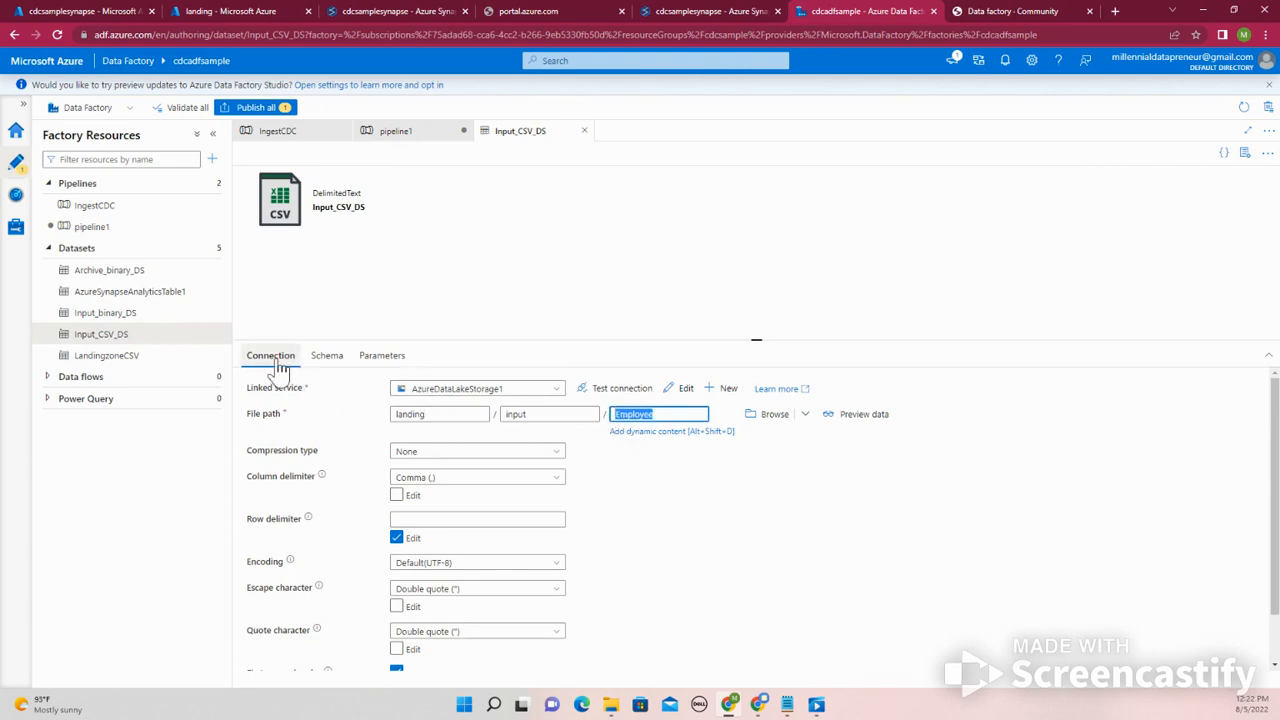
{"action": "left_click", "coordinate": [106, 341]}
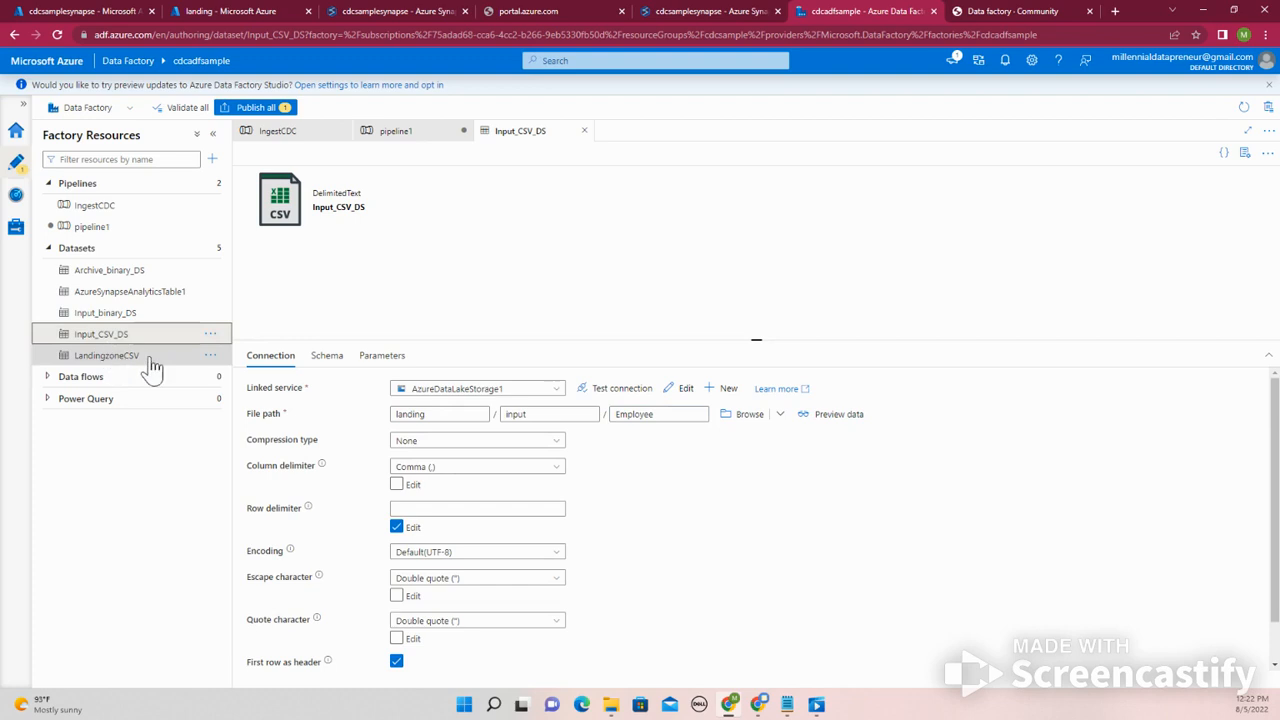
{"action": "left_click", "coordinate": [276, 133]}
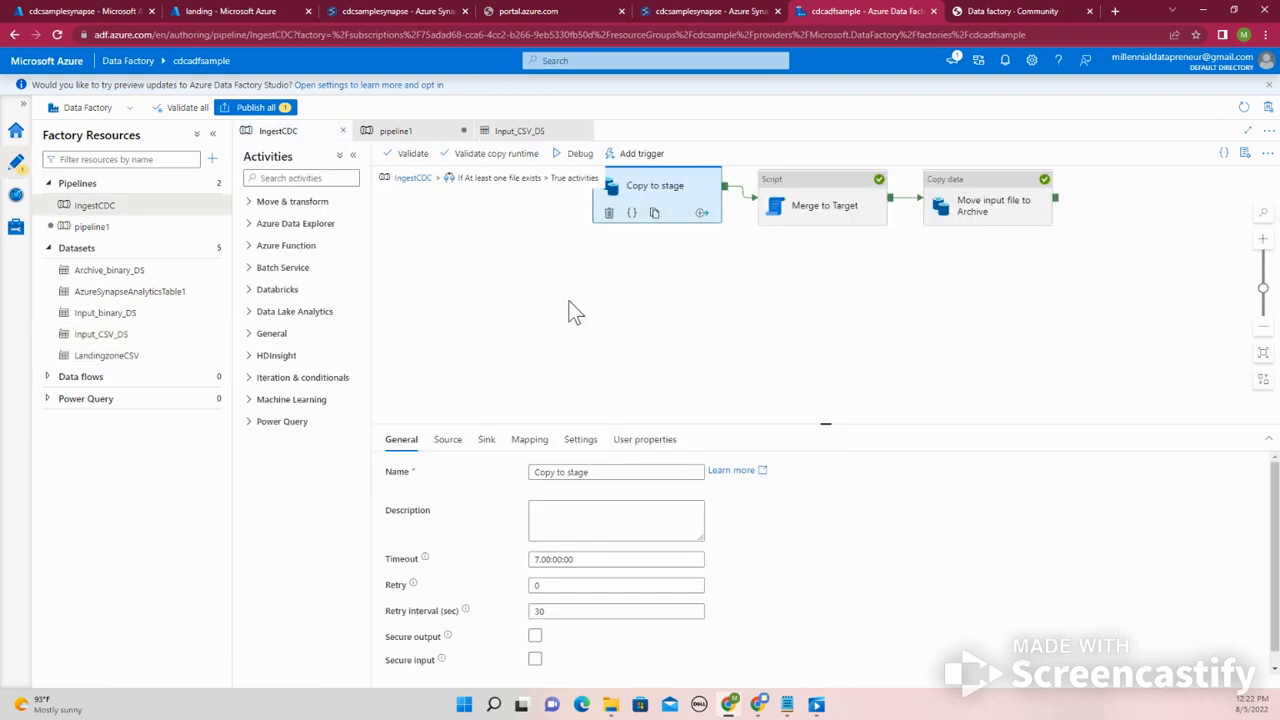
{"action": "left_click", "coordinate": [150, 226]}
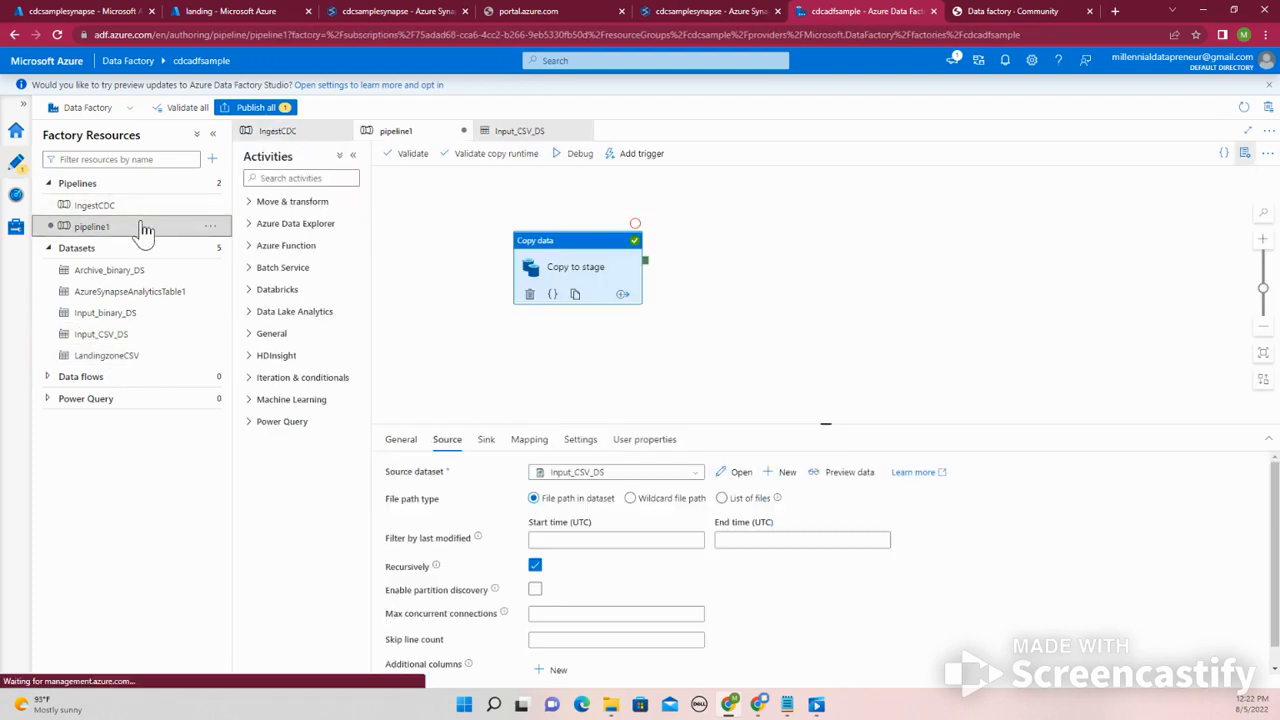
- Start a new source dataset for the Copy to stage activity using Azure Data Lake Storage Gen2 and the DelimitedText format
{"action": "left_click", "coordinate": [784, 474]}
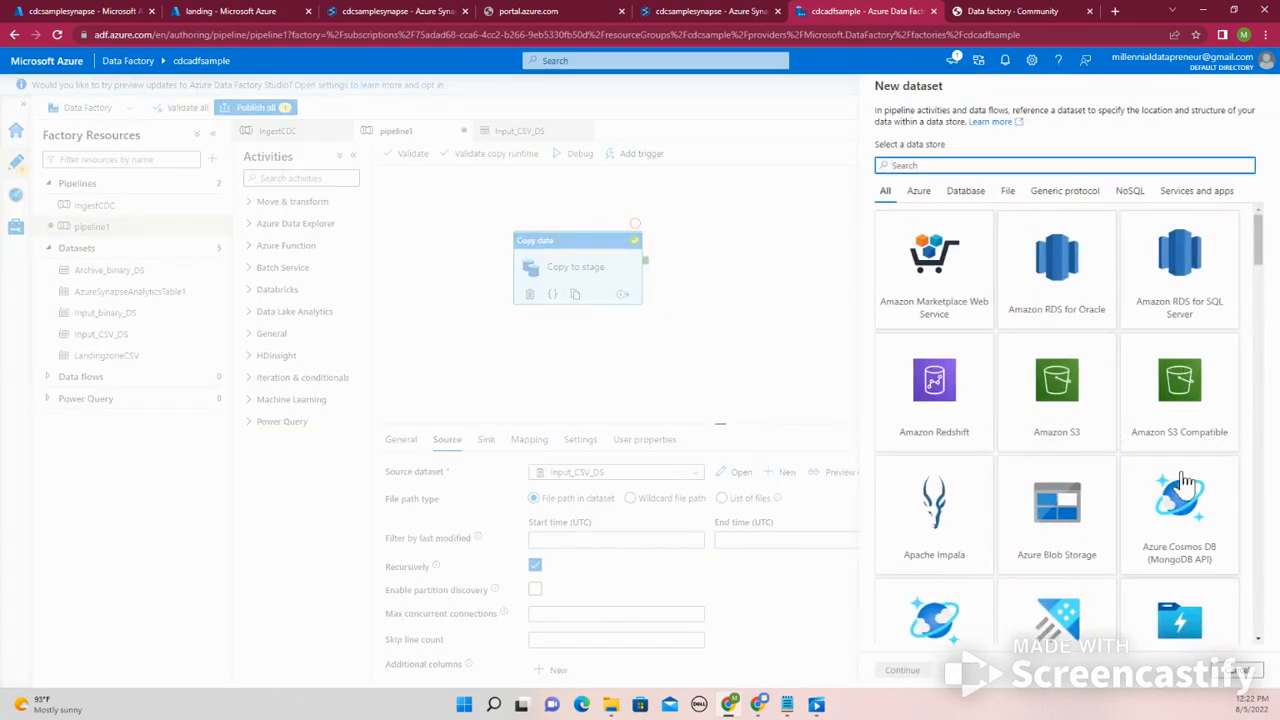
{"action": "scroll", "coordinate": [1166, 553], "scroll_direction": "down", "scroll_amount": 3}
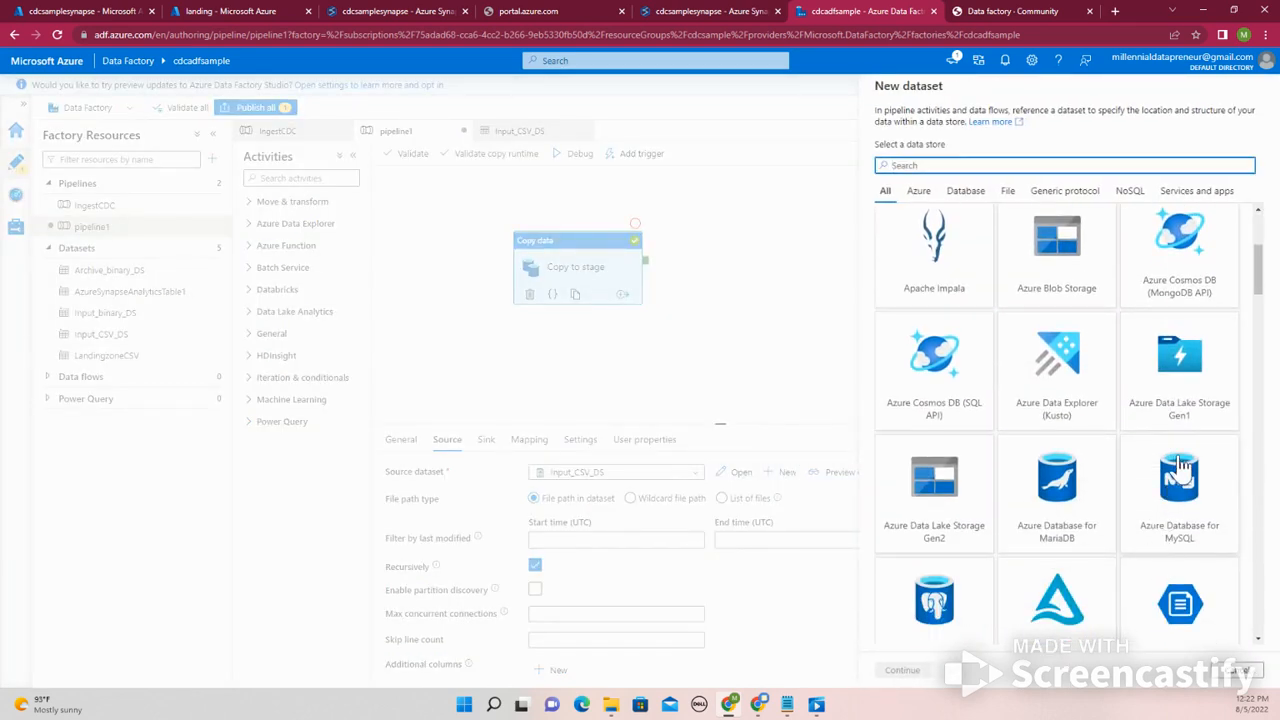
{"action": "left_click", "coordinate": [950, 506]}
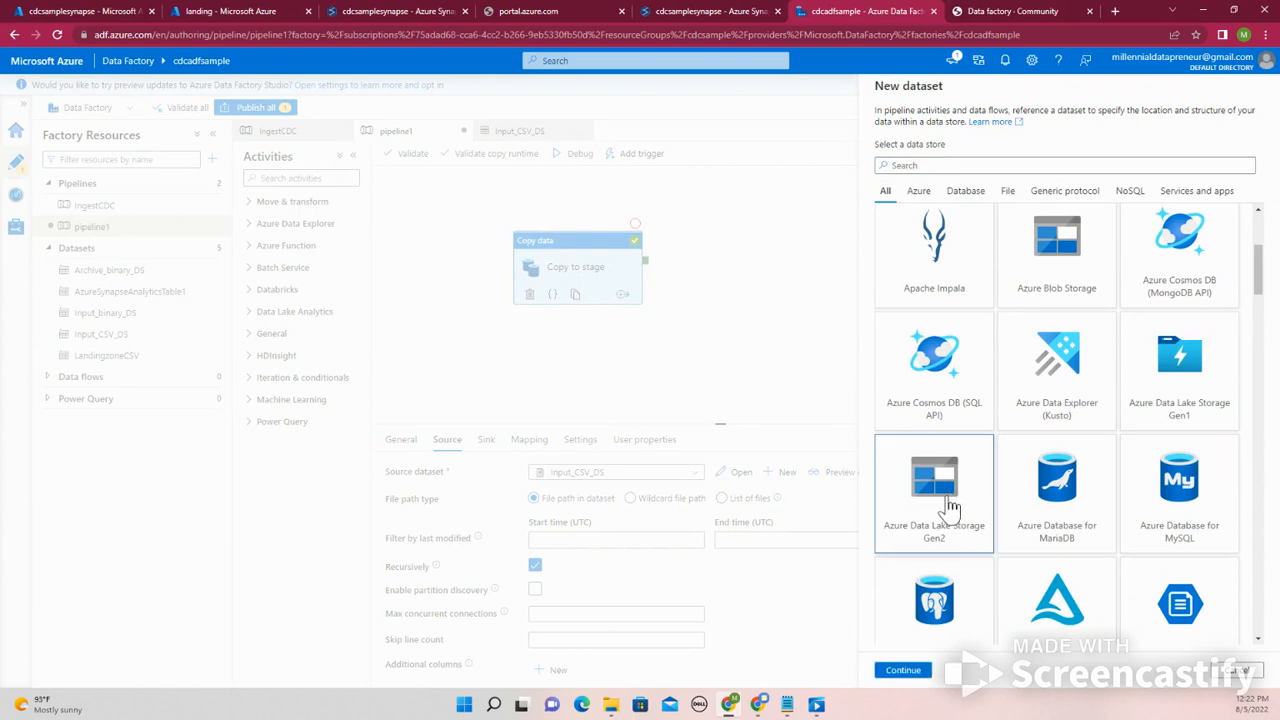
{"action": "left_click", "coordinate": [905, 671]}
{"action": "left_click", "coordinate": [1176, 228]}
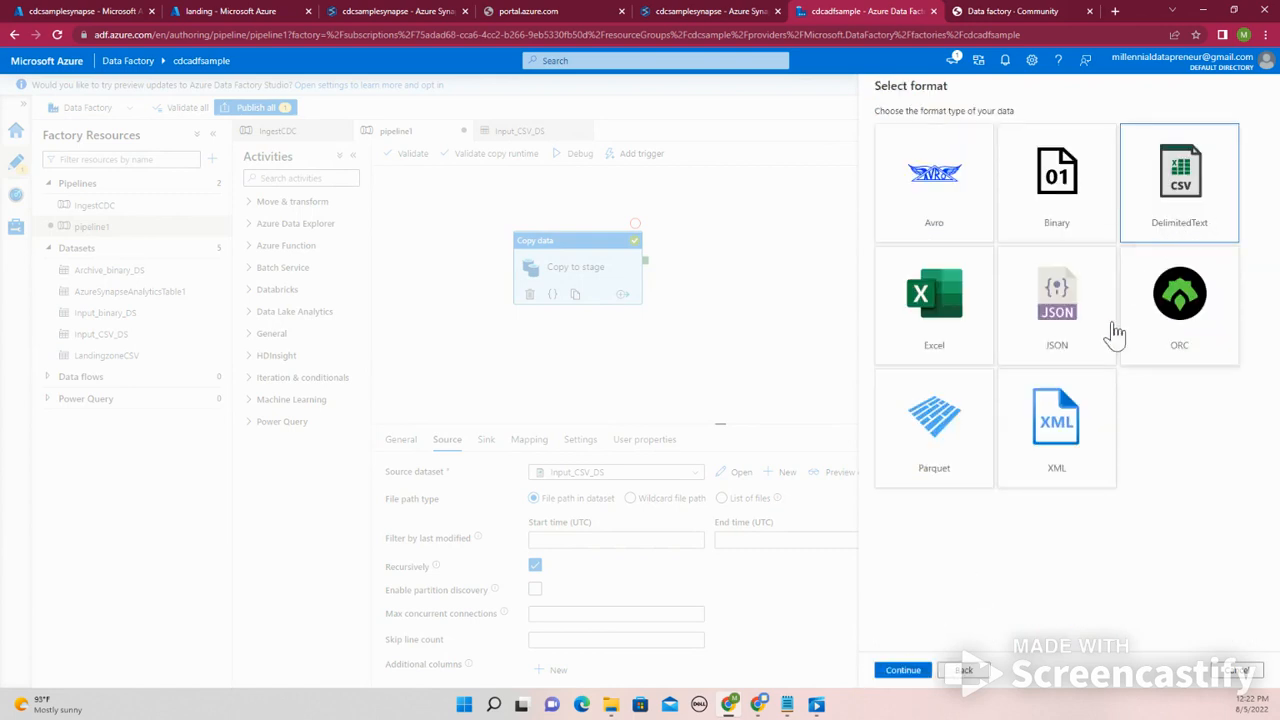
{"action": "left_click", "coordinate": [903, 670]}
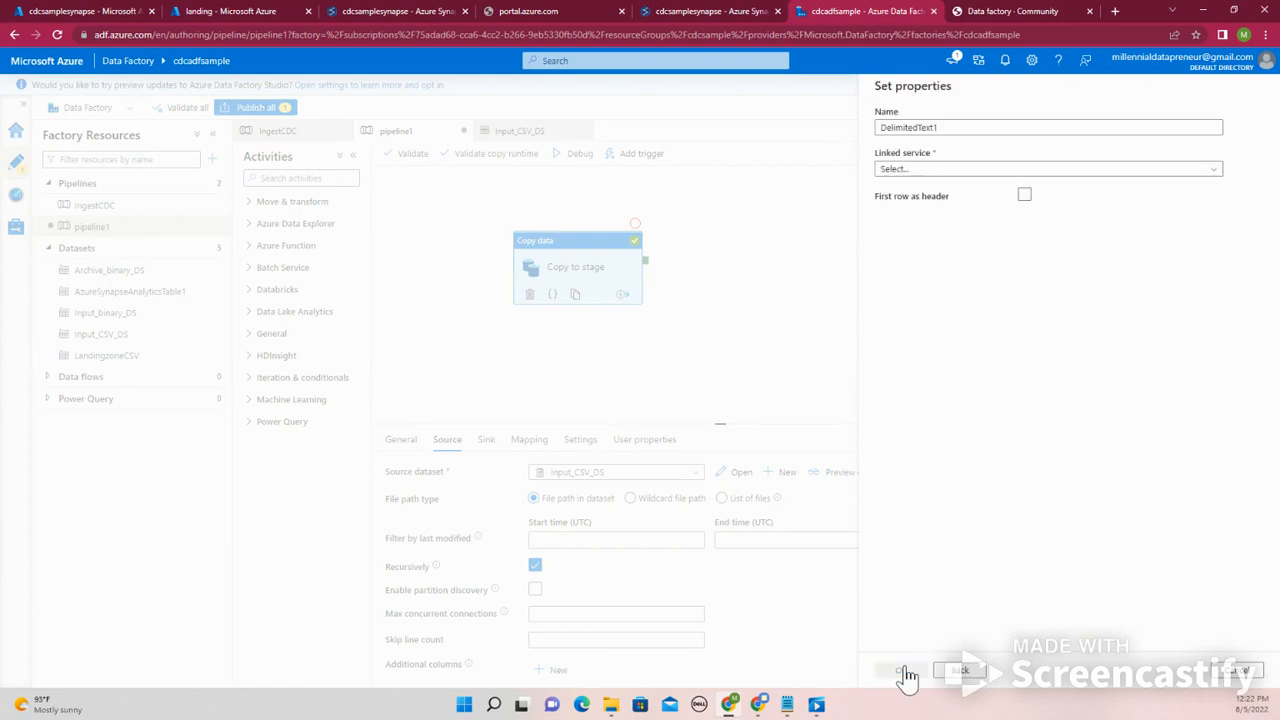
- Create the DelimitedText1 dataset on the AzureDataLakeStorage1 linked service with the file landing/input/Employee/Employee_full_load.csv
{"action": "left_click", "coordinate": [970, 170]}
{"action": "left_click", "coordinate": [951, 255]}
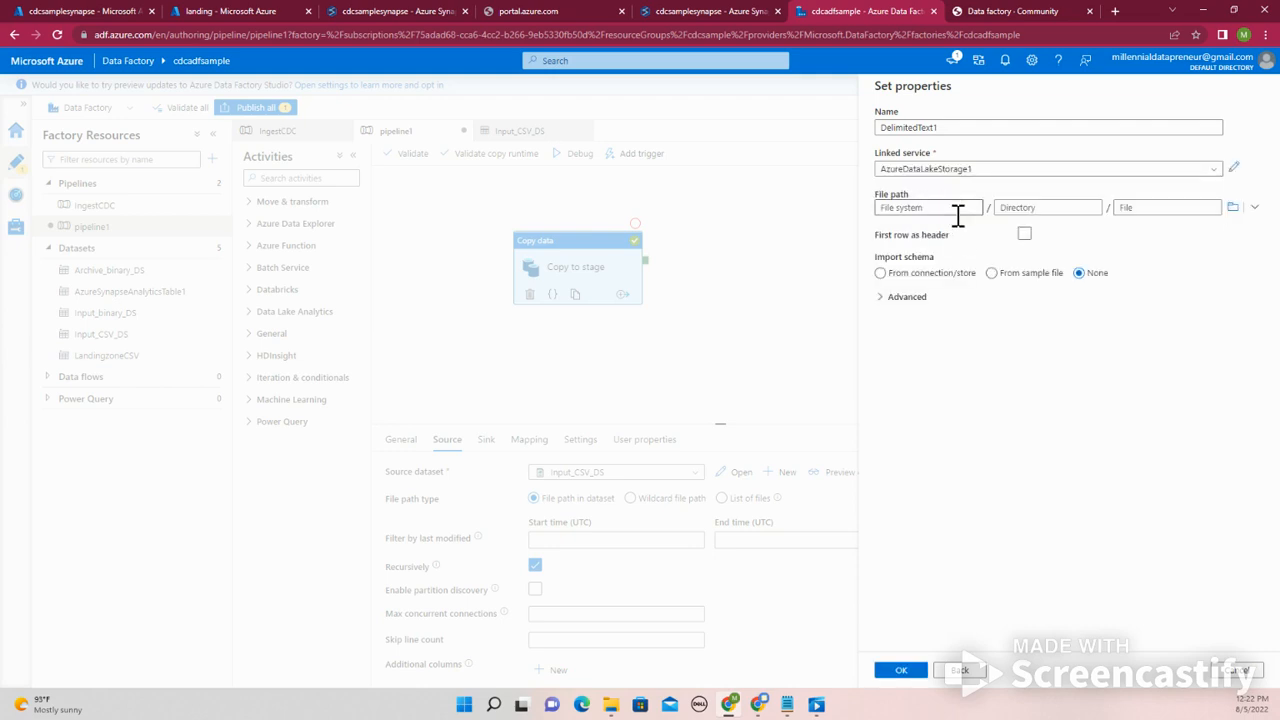
{"action": "left_click", "coordinate": [1236, 210]}
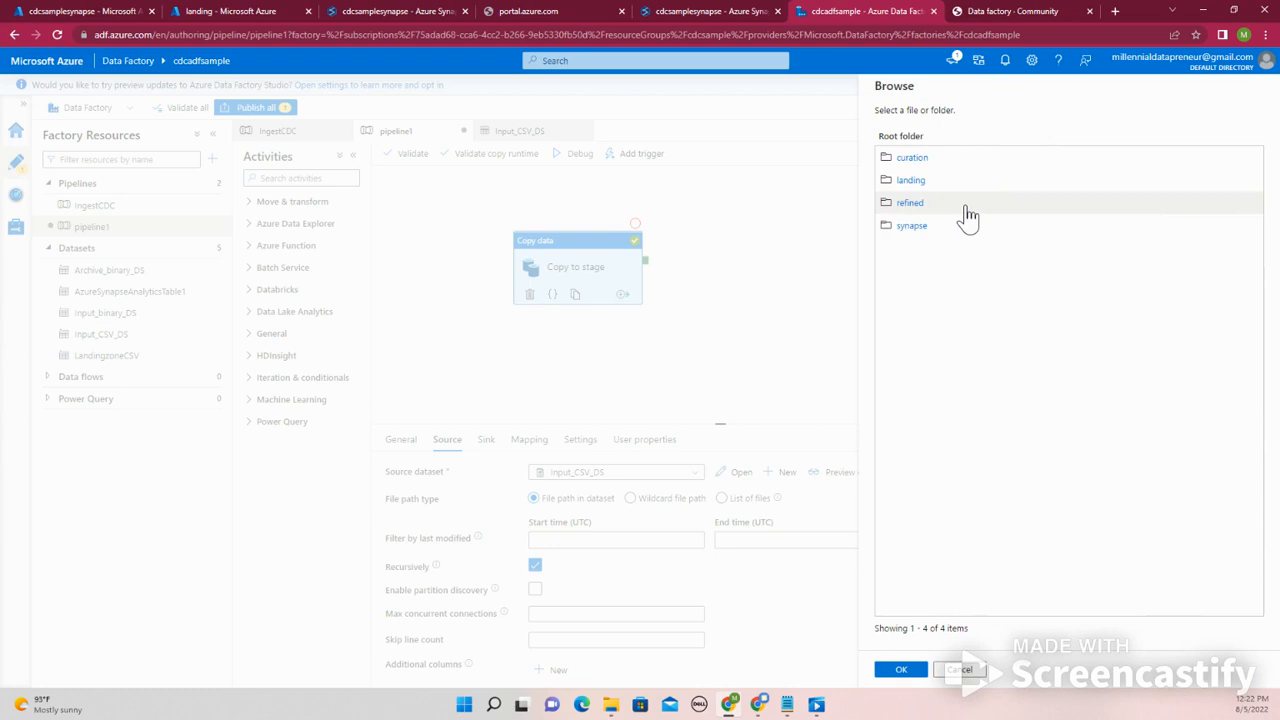
{"action": "left_click", "coordinate": [926, 189]}
{"action": "left_click", "coordinate": [912, 189]}
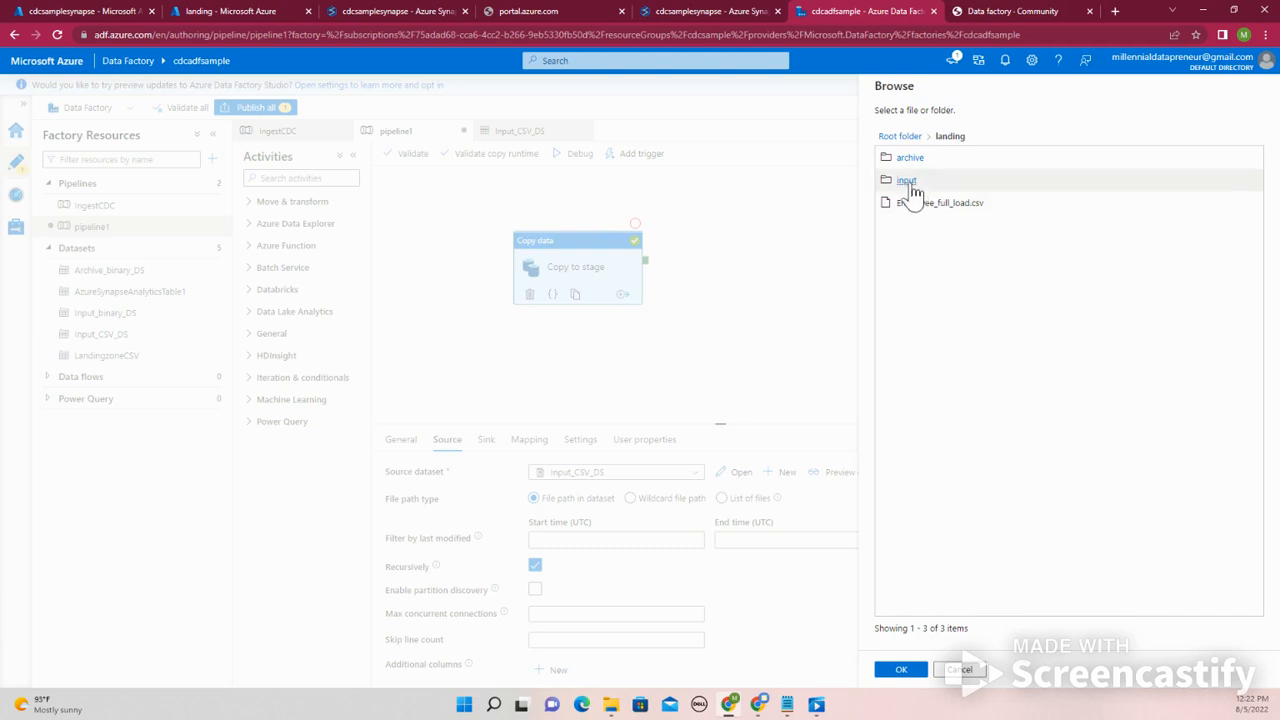
{"action": "left_click", "coordinate": [908, 182]}
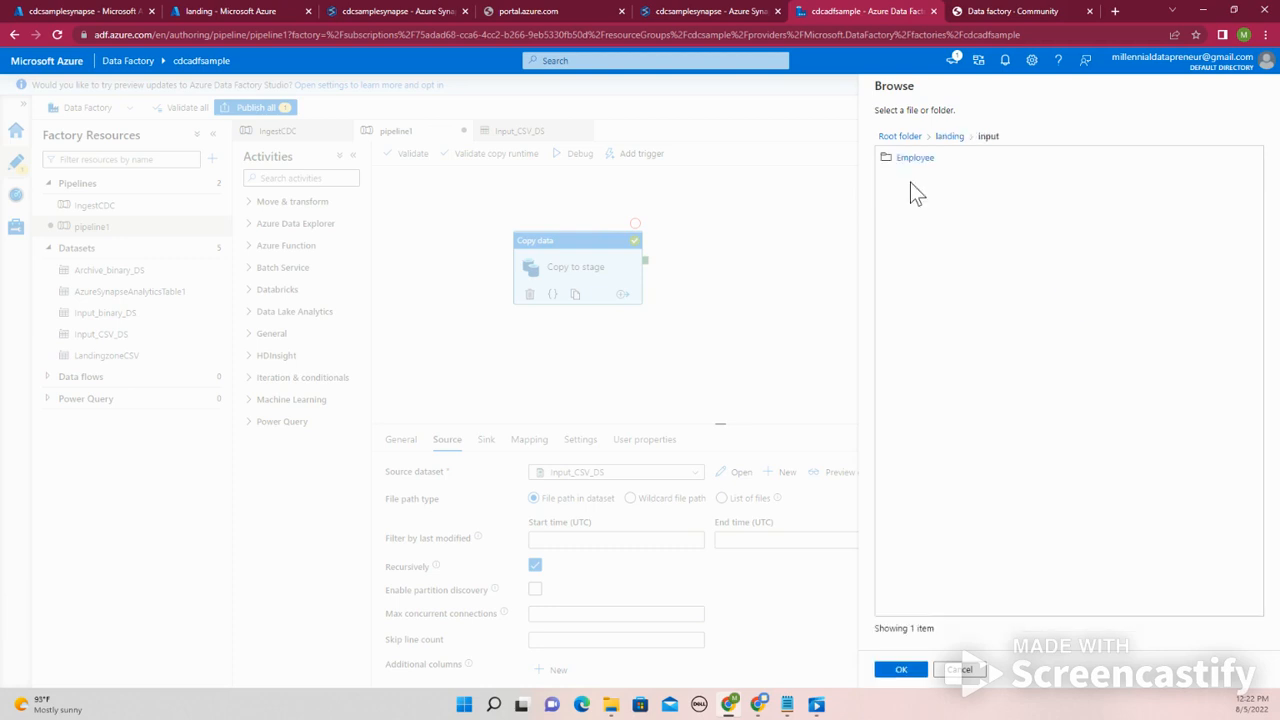
{"action": "left_click", "coordinate": [923, 167]}
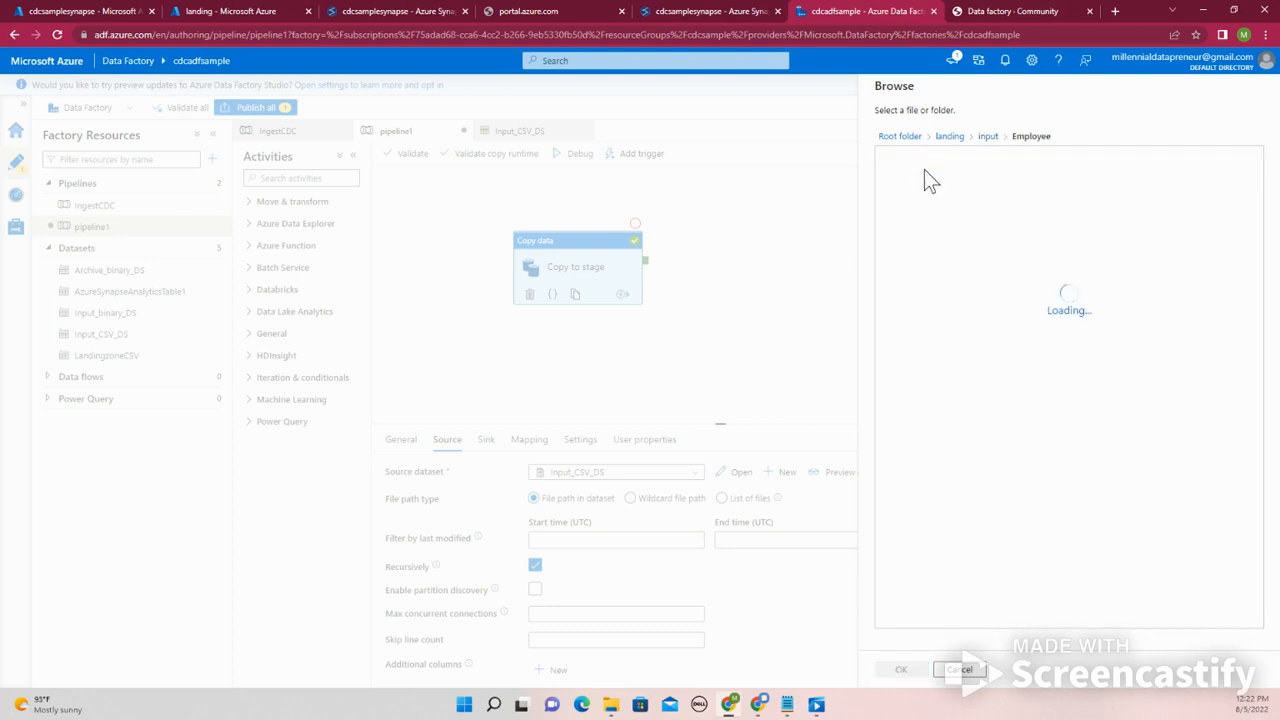
{"action": "left_click", "coordinate": [931, 172]}
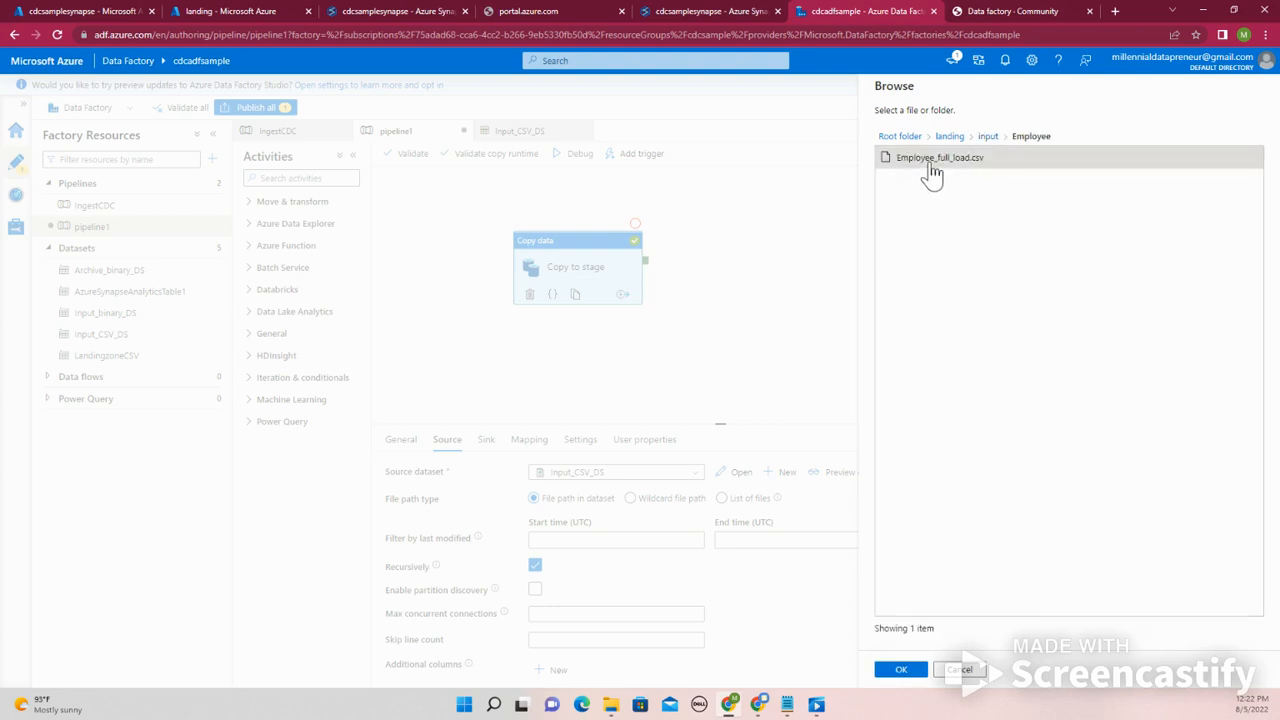
{"action": "left_click", "coordinate": [901, 673]}
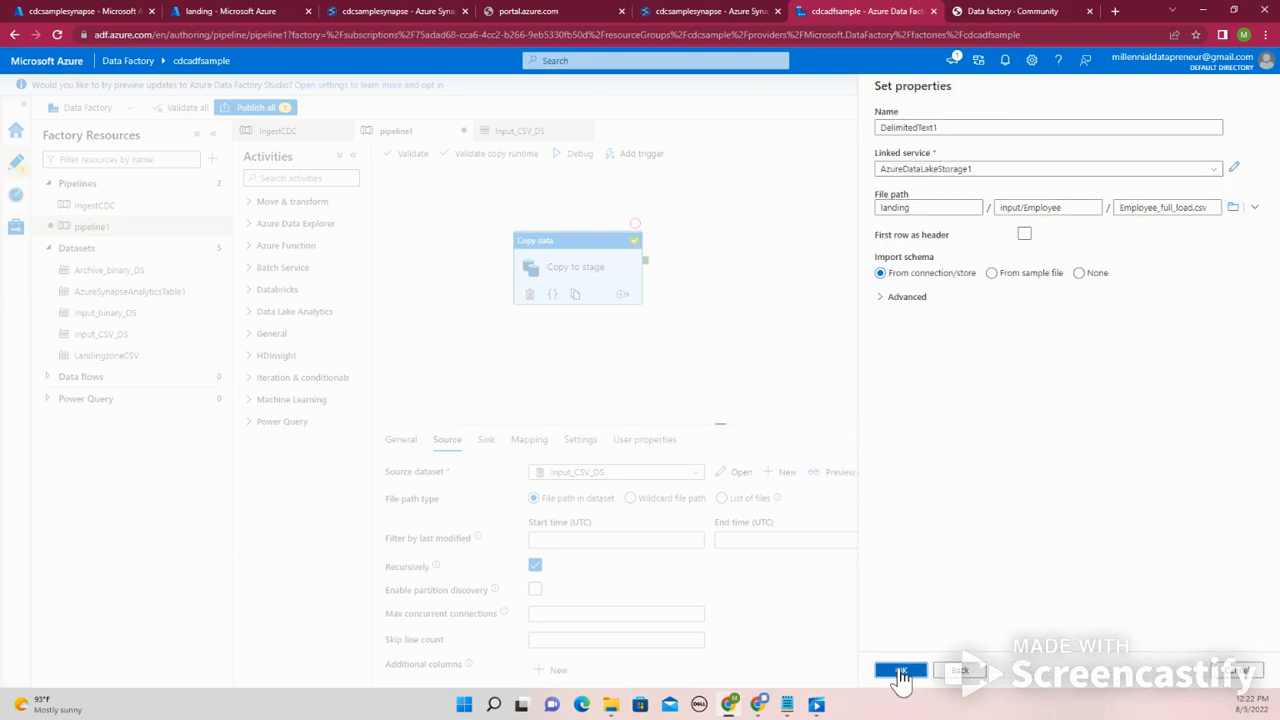
{"action": "left_click", "coordinate": [901, 673]}
- Preview the Copy to stage activity's source data and enable First row as header in the DelimitedText1 dataset
{"action": "left_click", "coordinate": [846, 474]}
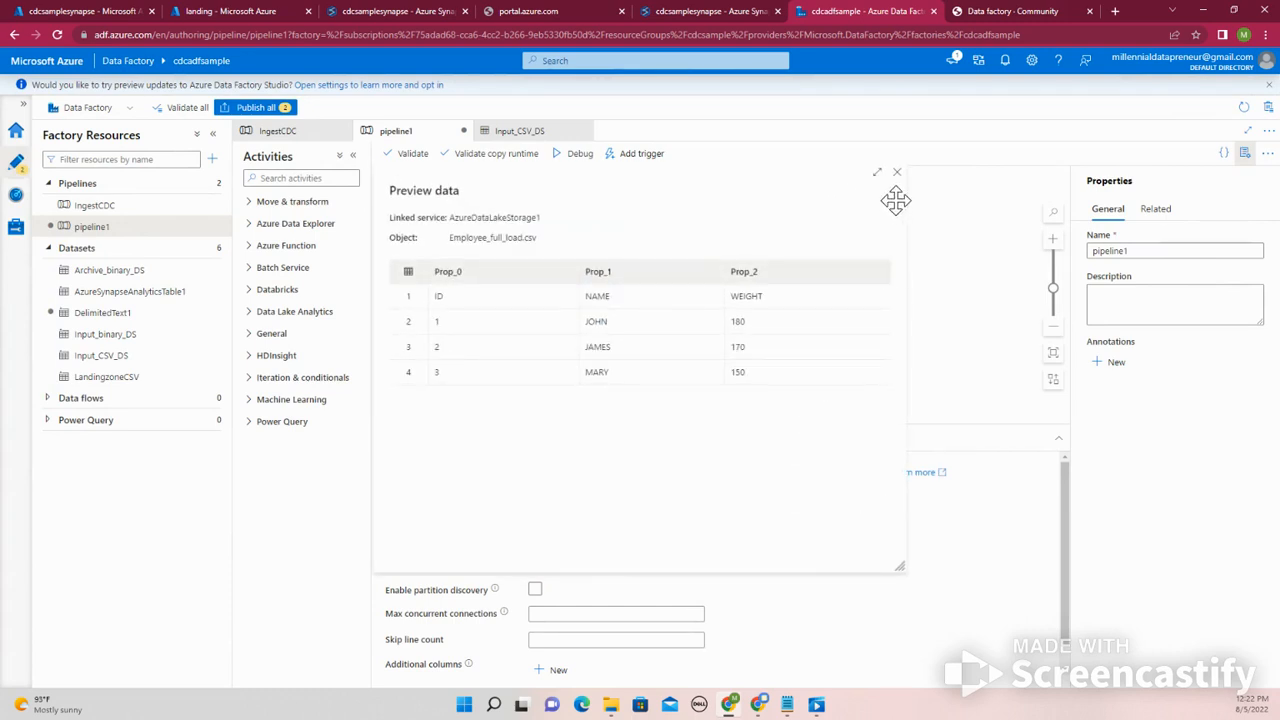
{"action": "left_click", "coordinate": [898, 176]}
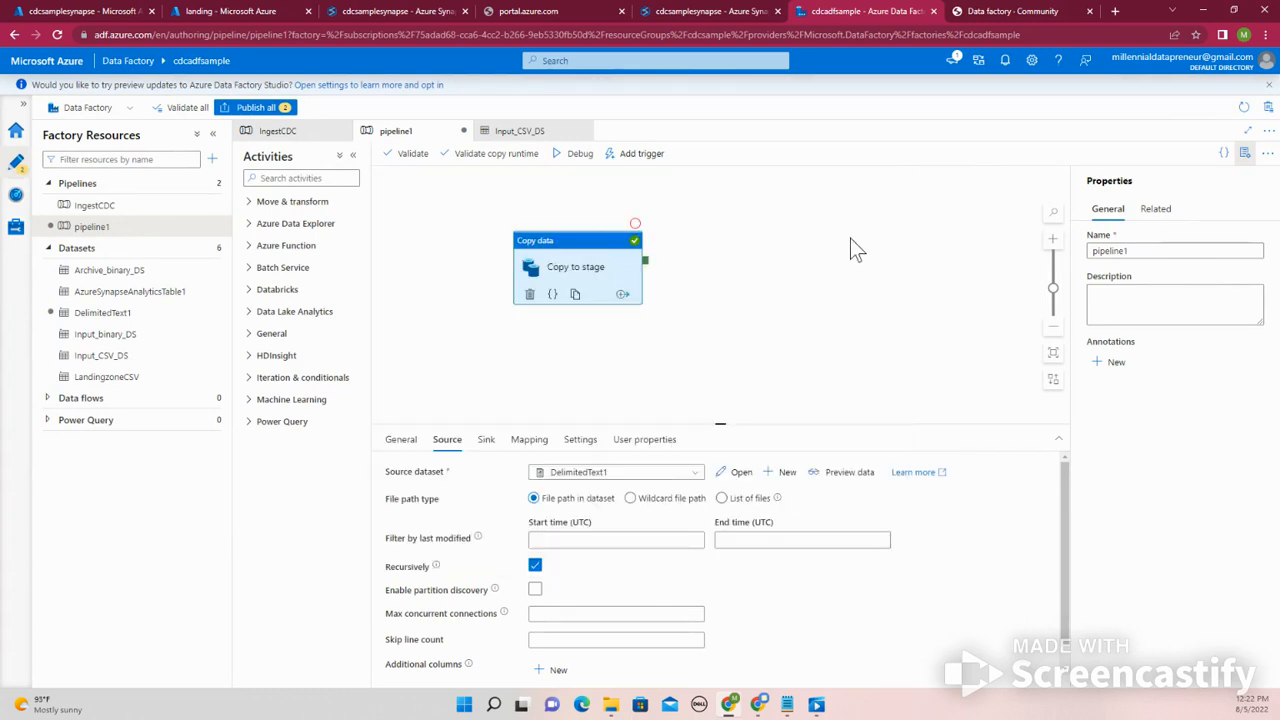
{"action": "left_click", "coordinate": [730, 474]}
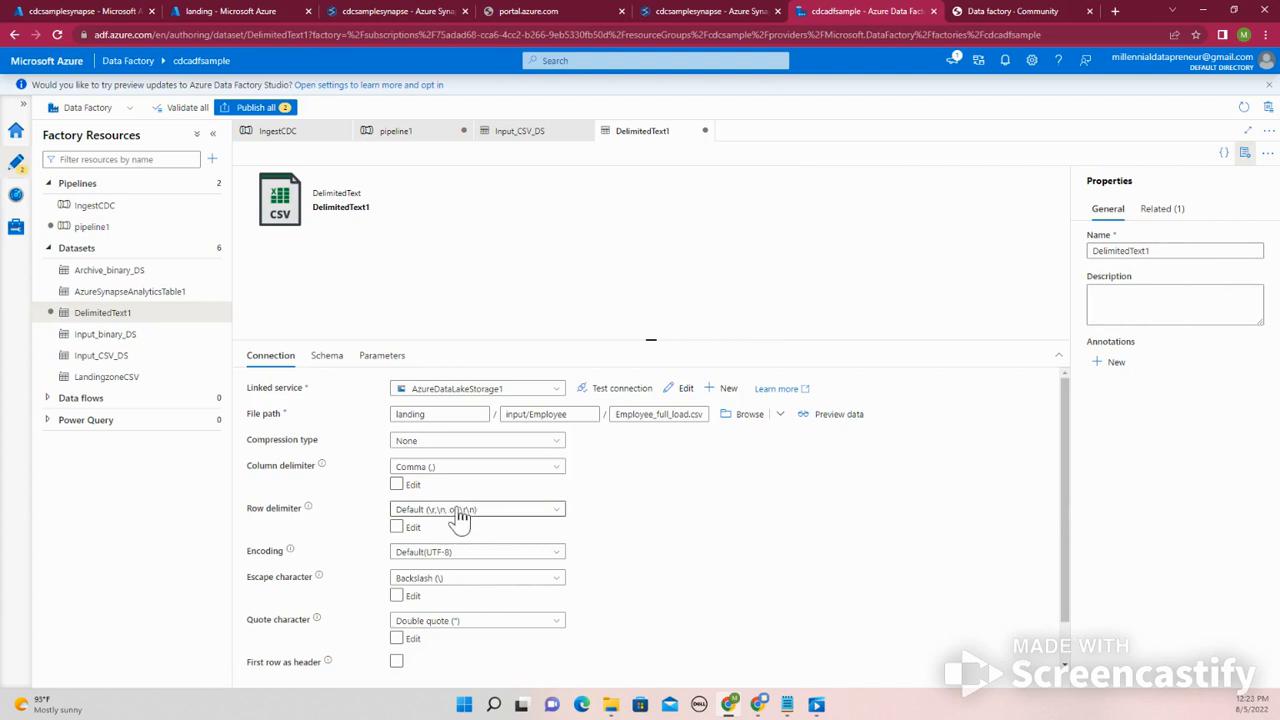
{"action": "left_click", "coordinate": [397, 663]}
{"action": "left_click", "coordinate": [397, 663]}
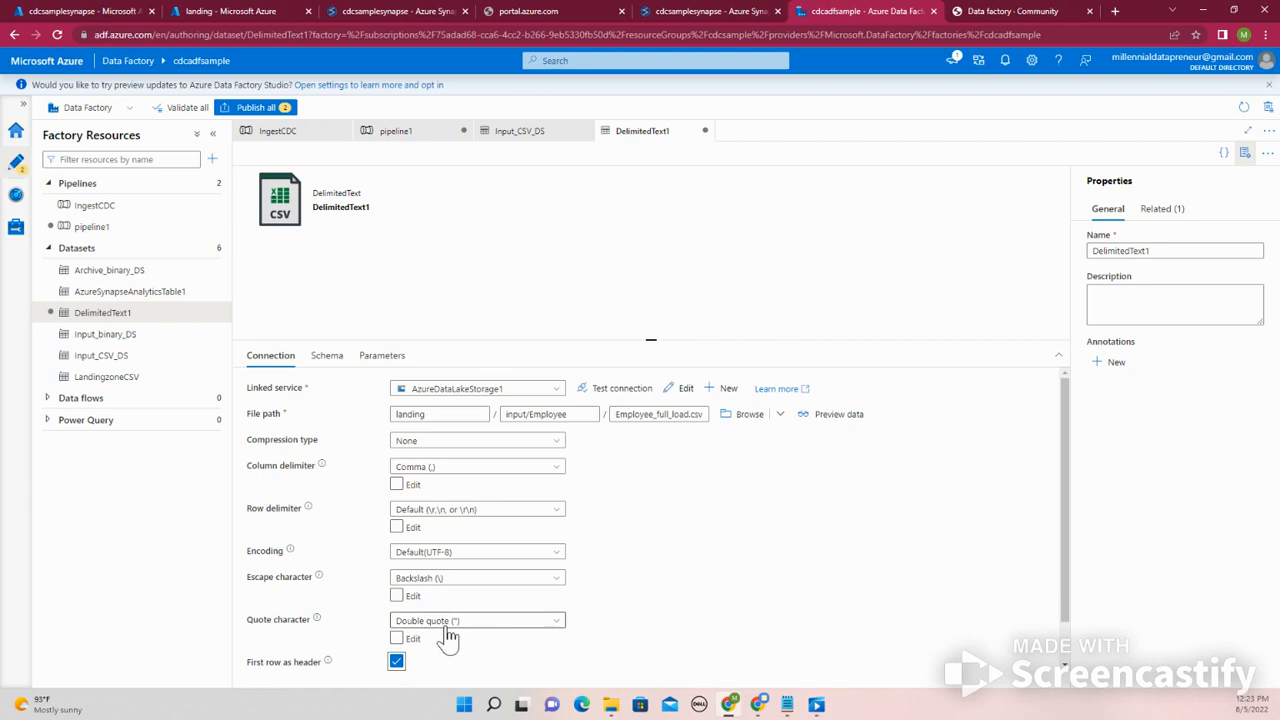
- Set the DelimitedText1 dataset's escape character to double quote
{"action": "left_click", "coordinate": [476, 582]}
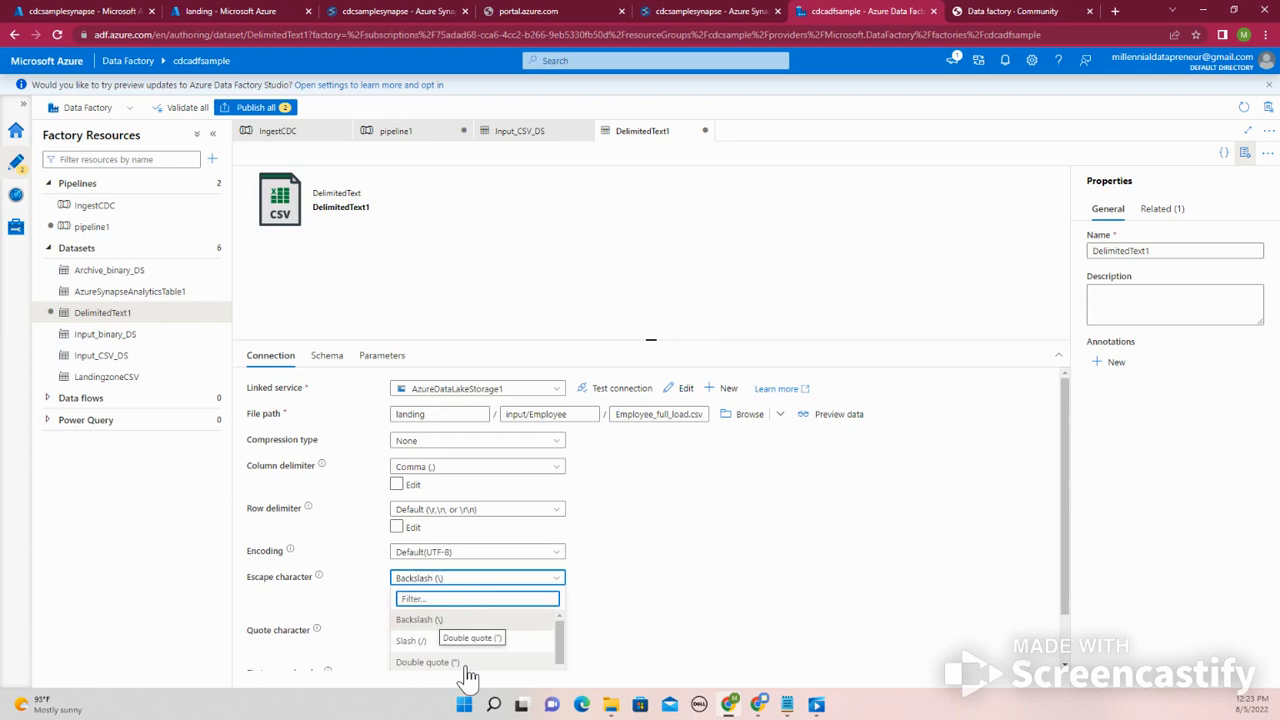
{"action": "left_click", "coordinate": [466, 663]}
{"action": "left_click", "coordinate": [466, 666]}
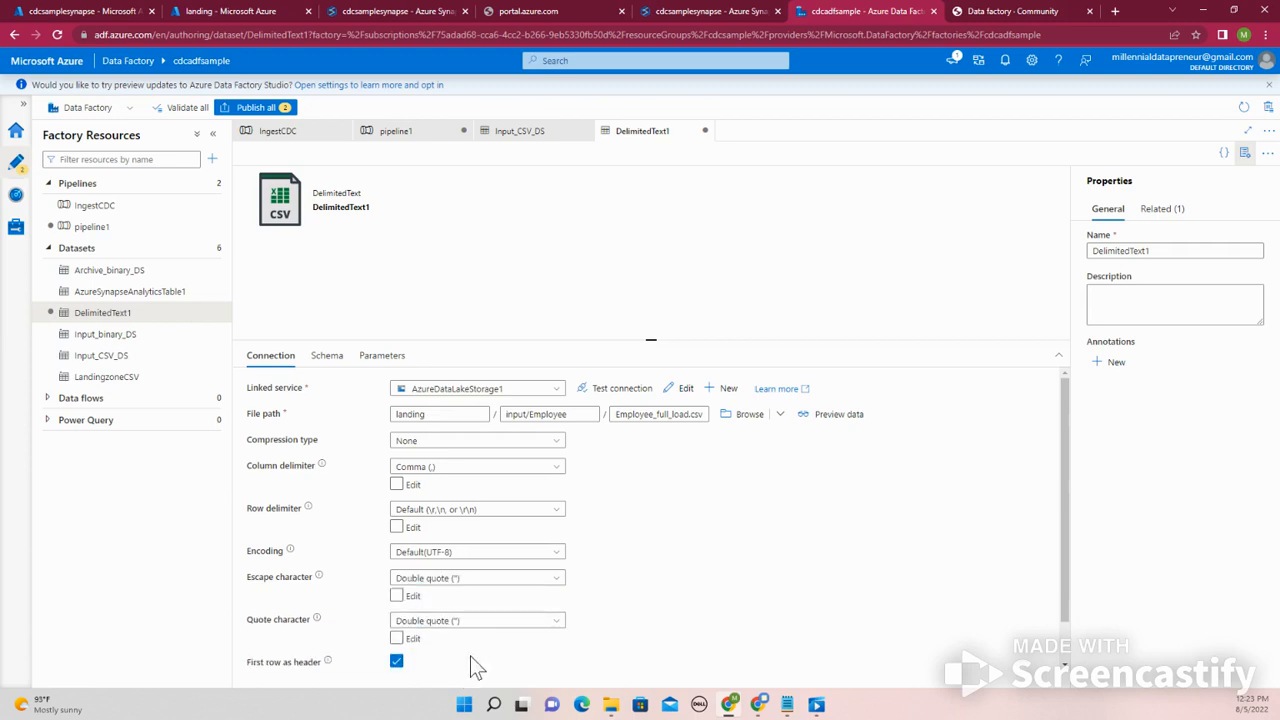
- Make the DelimitedText1 dataset's row delimiter the manually editable value \r\n and preview the file's data
{"action": "left_click", "coordinate": [453, 514]}
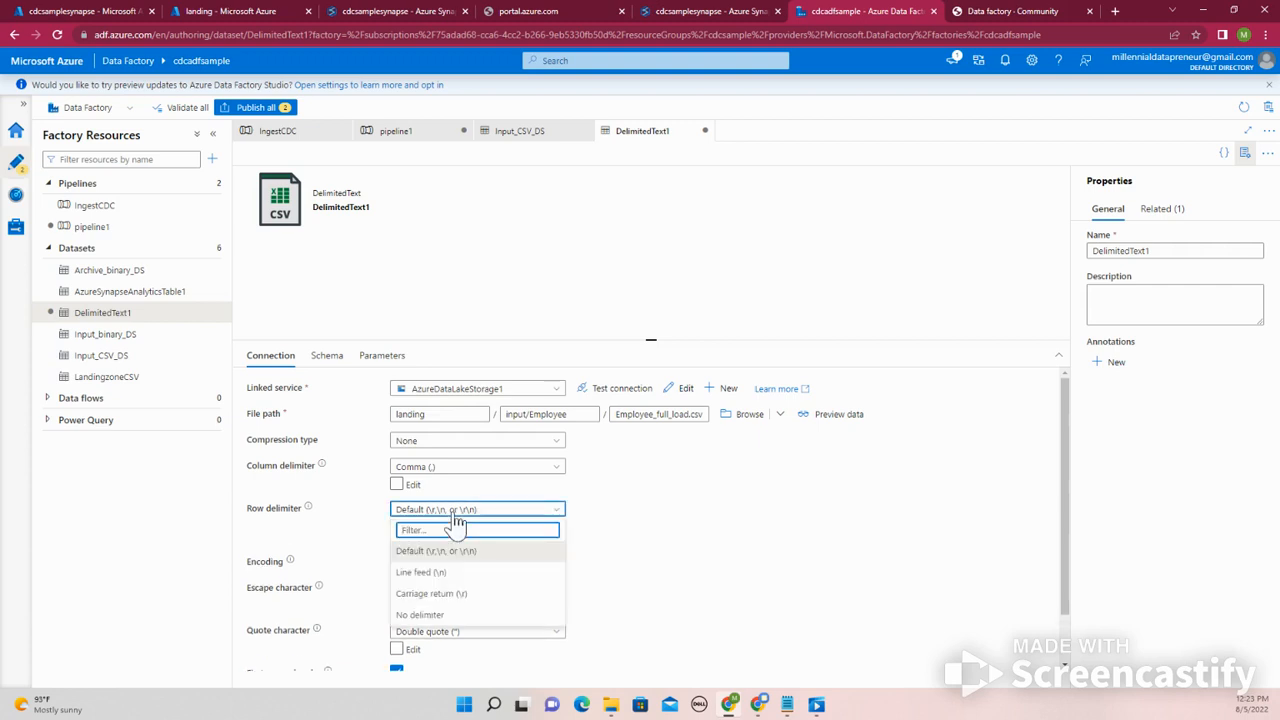
{"action": "left_click", "coordinate": [664, 590]}
{"action": "left_click", "coordinate": [396, 527]}
{"action": "left_click", "coordinate": [427, 509]}
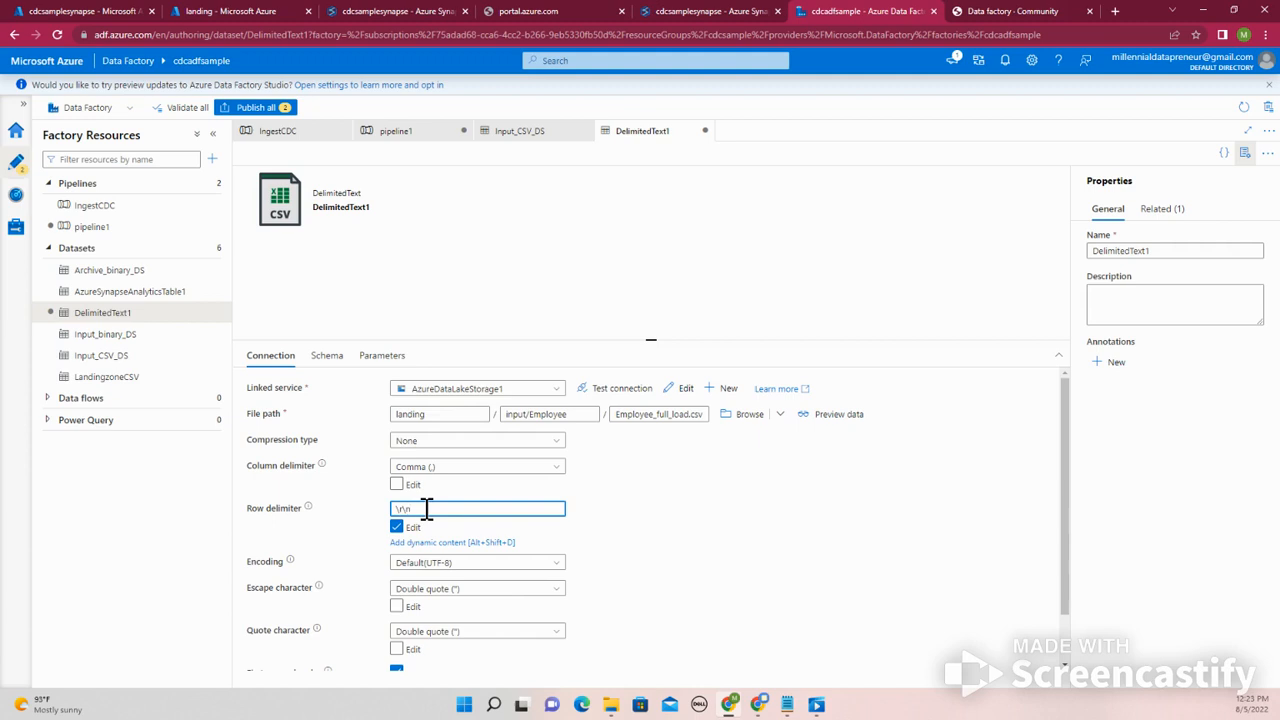
{"action": "left_click", "coordinate": [667, 514]}
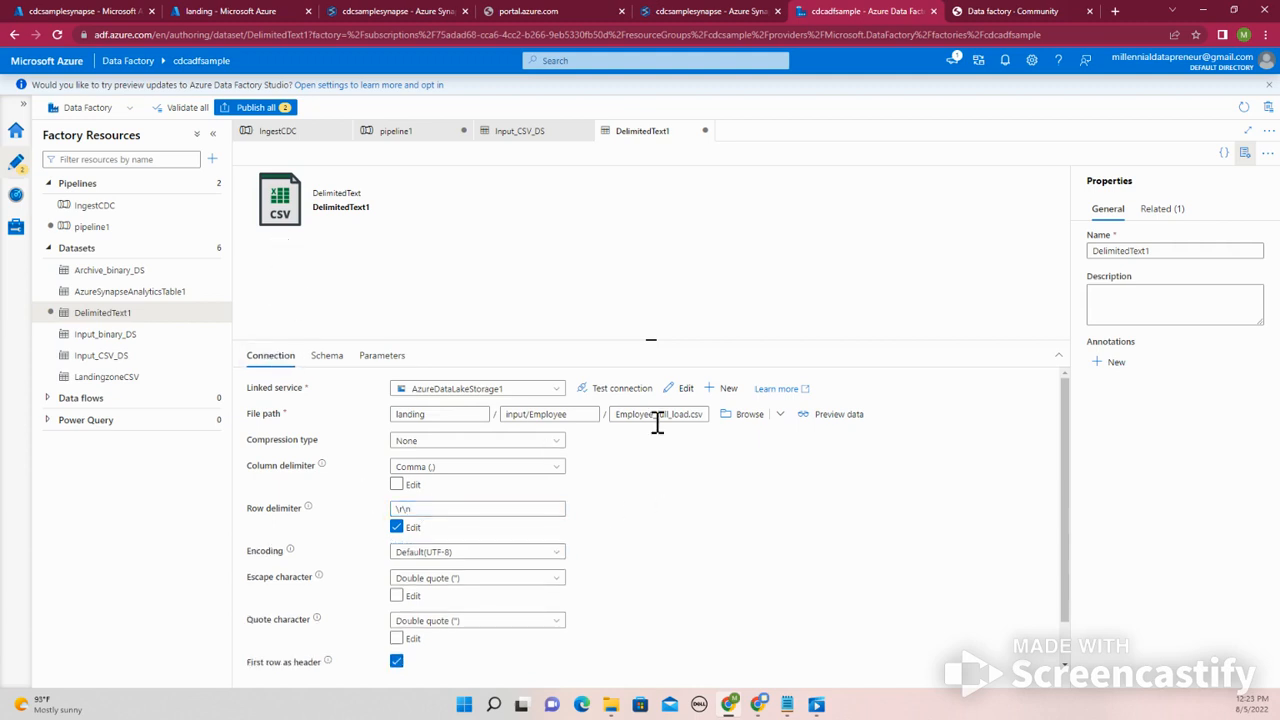
{"action": "left_click", "coordinate": [840, 415]}
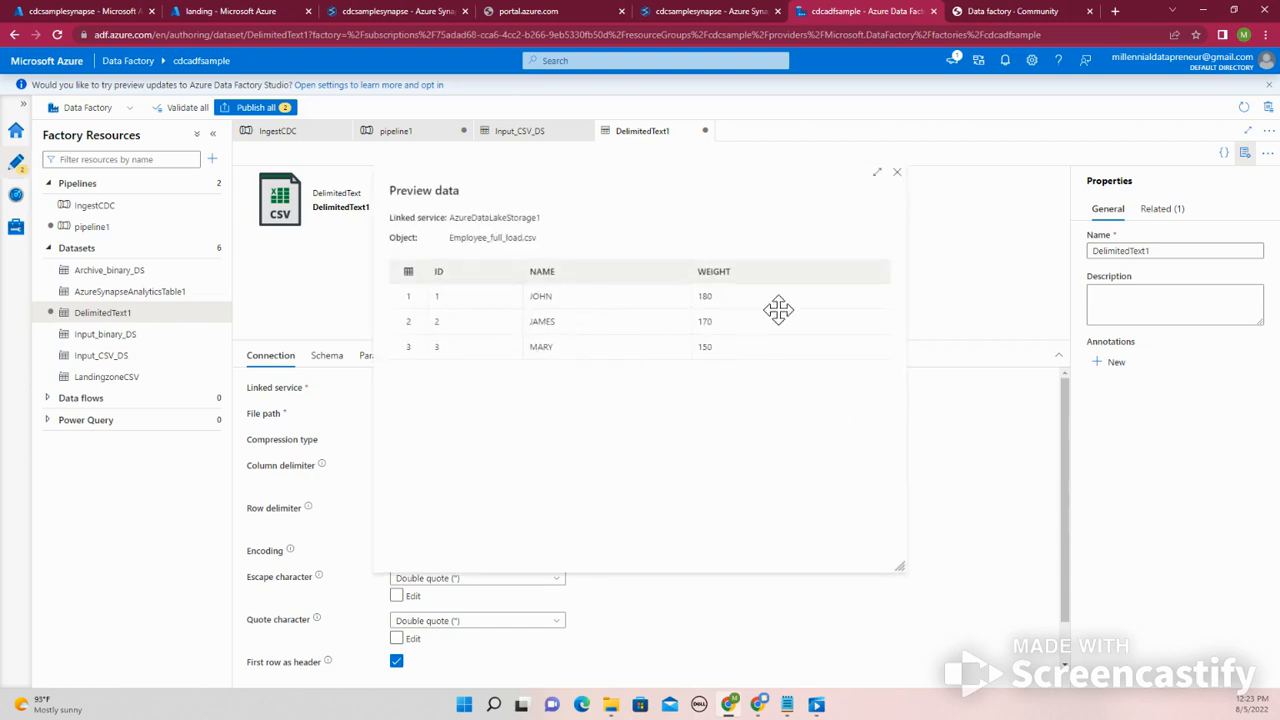
{"action": "left_click", "coordinate": [897, 172]}
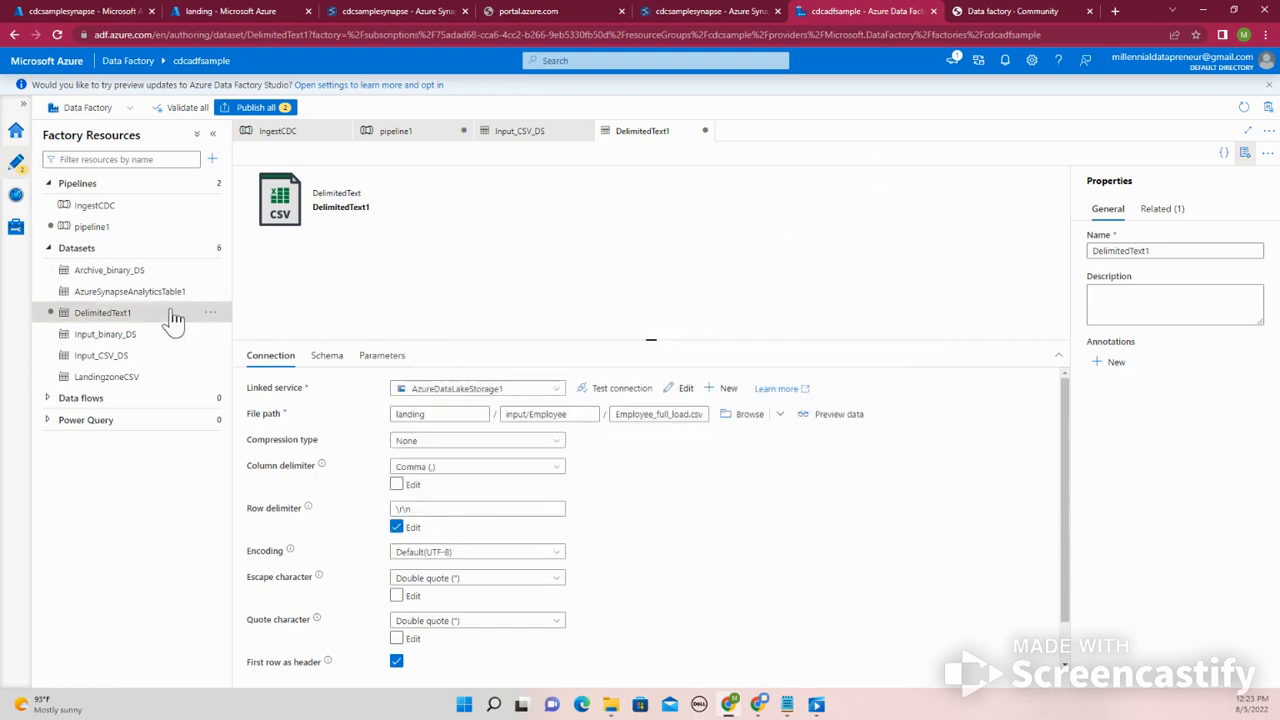
- Return to pipeline1 and look through the Copy to stage activity's sink, mapping and source settings
{"action": "left_click", "coordinate": [112, 234]}
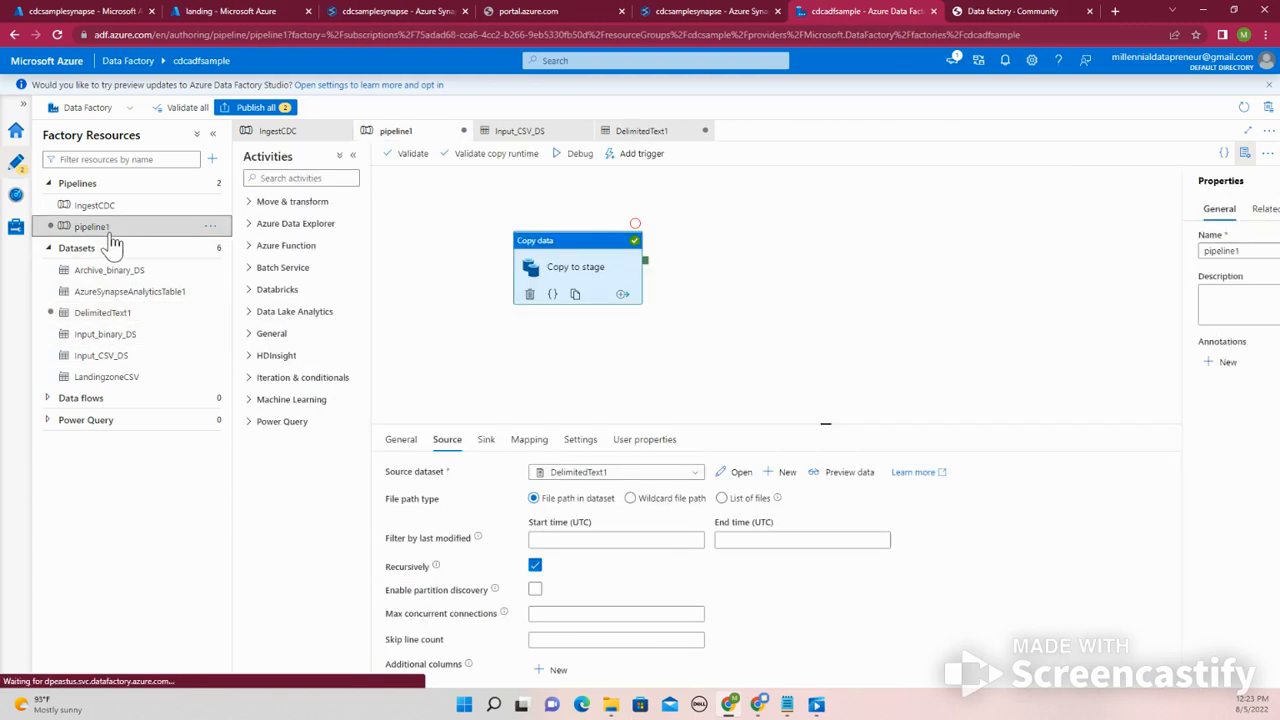
{"action": "left_click", "coordinate": [486, 442]}
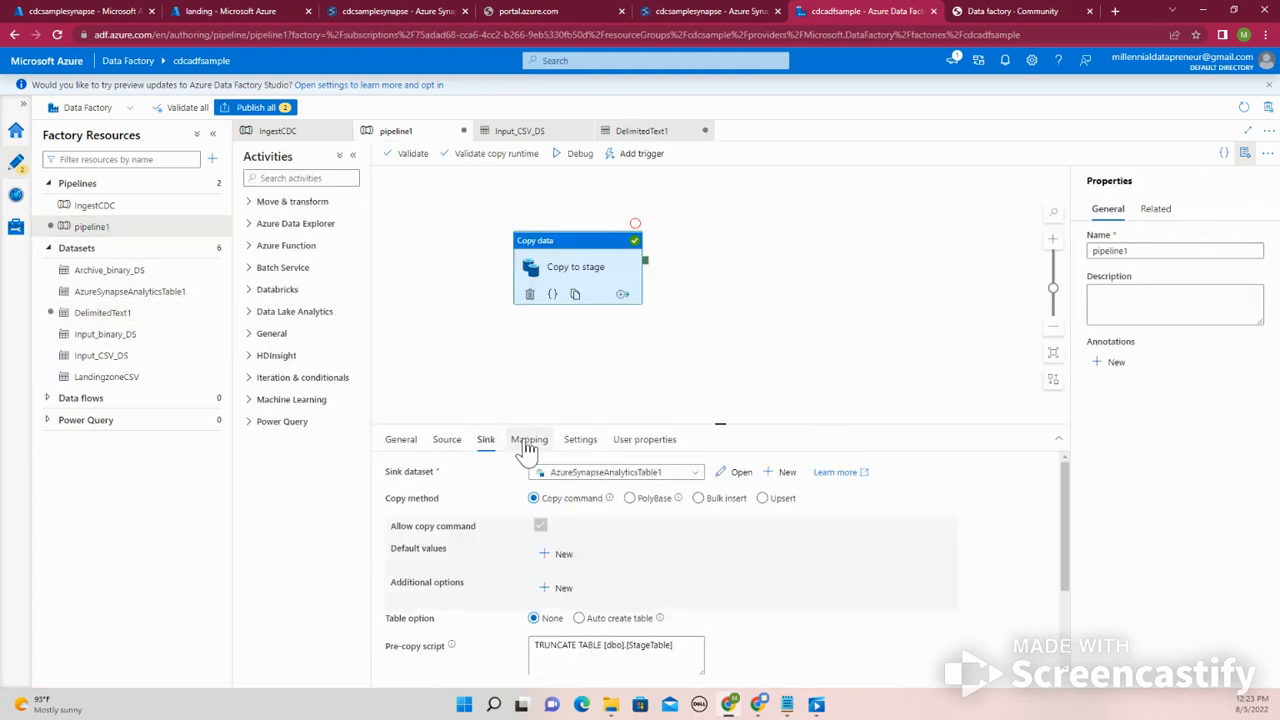
{"action": "left_click", "coordinate": [529, 442]}
{"action": "left_click", "coordinate": [450, 441]}
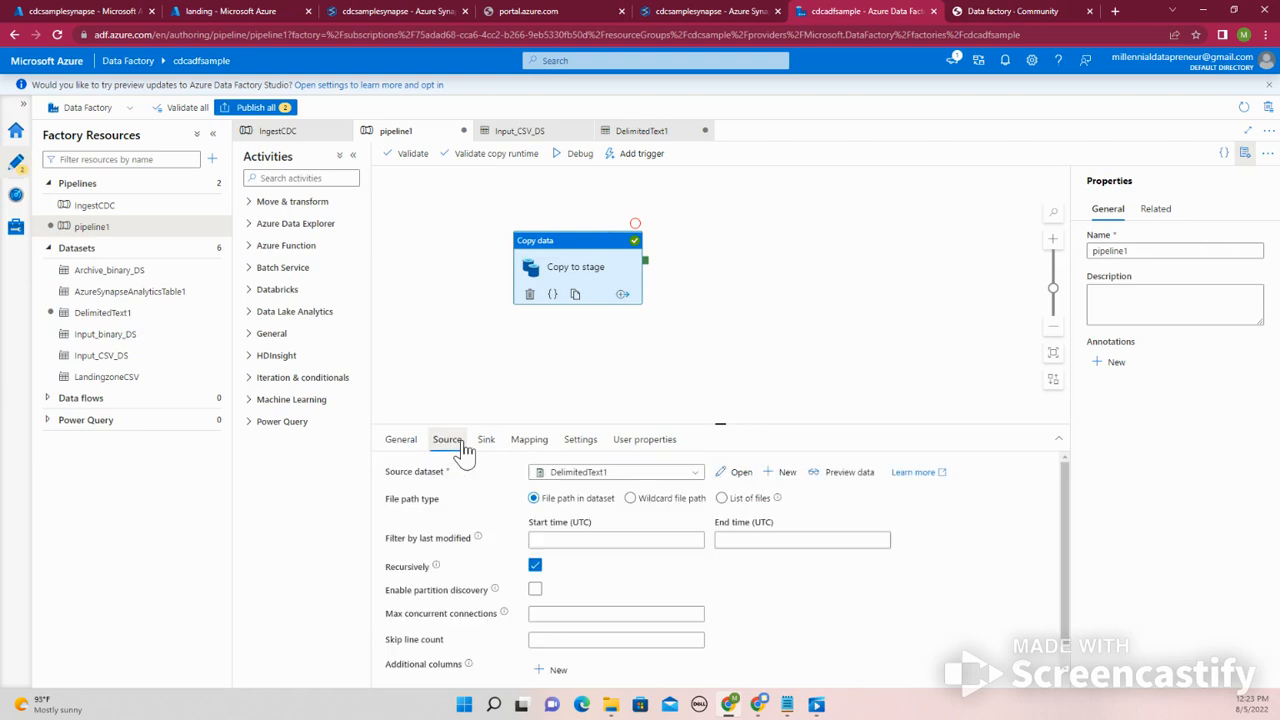
- Open the DelimitedText1 dataset from the activity's source and reimport its schema from the connection/store
{"action": "left_click", "coordinate": [757, 478]}
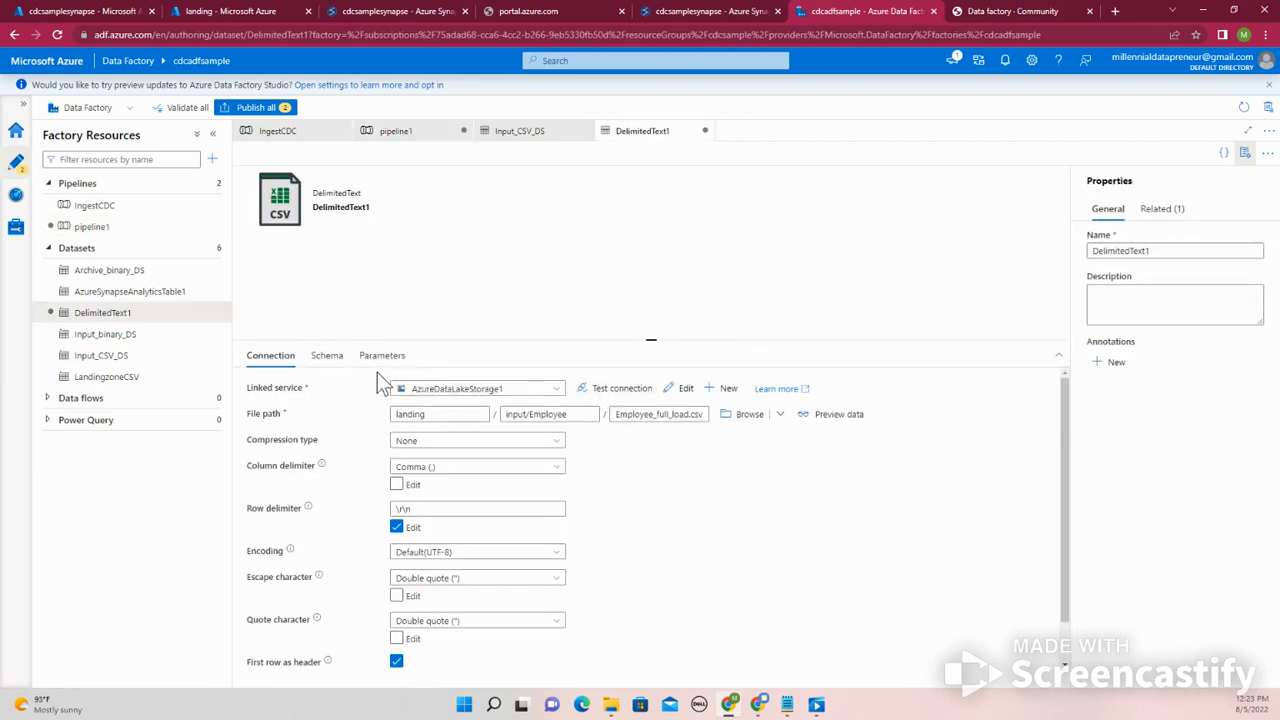
{"action": "left_click", "coordinate": [328, 357]}
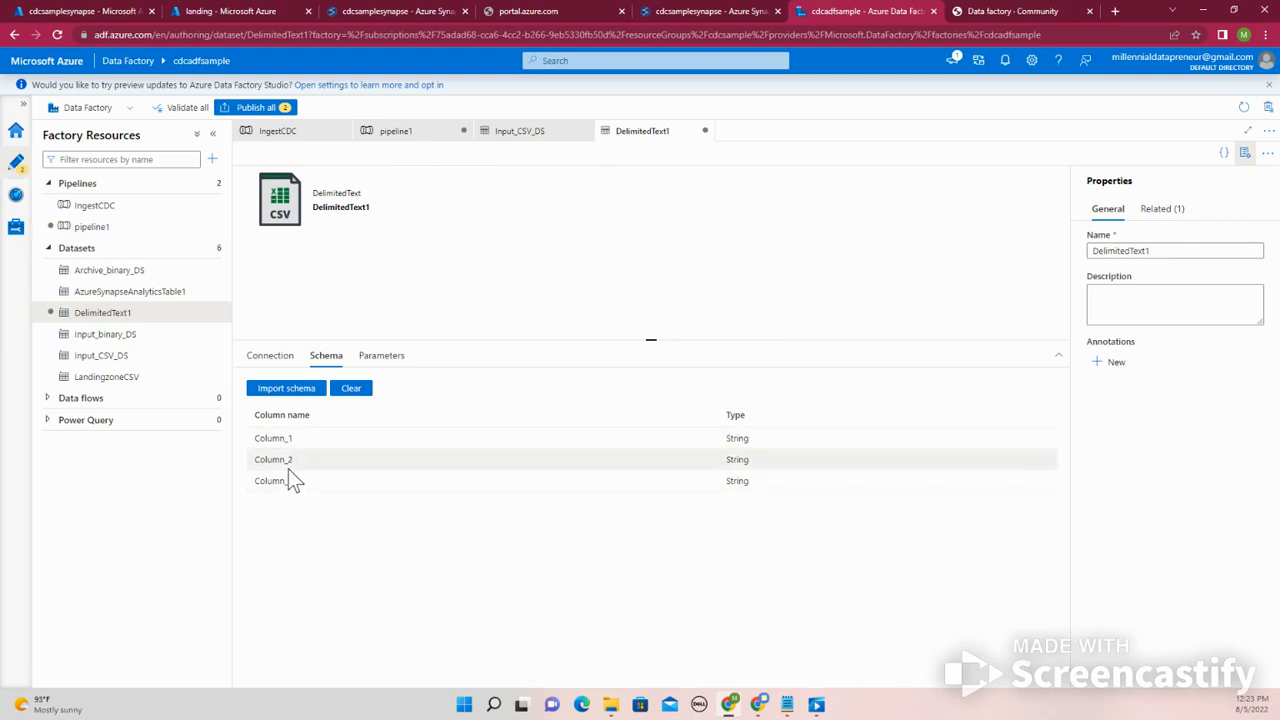
{"action": "left_click", "coordinate": [310, 392]}
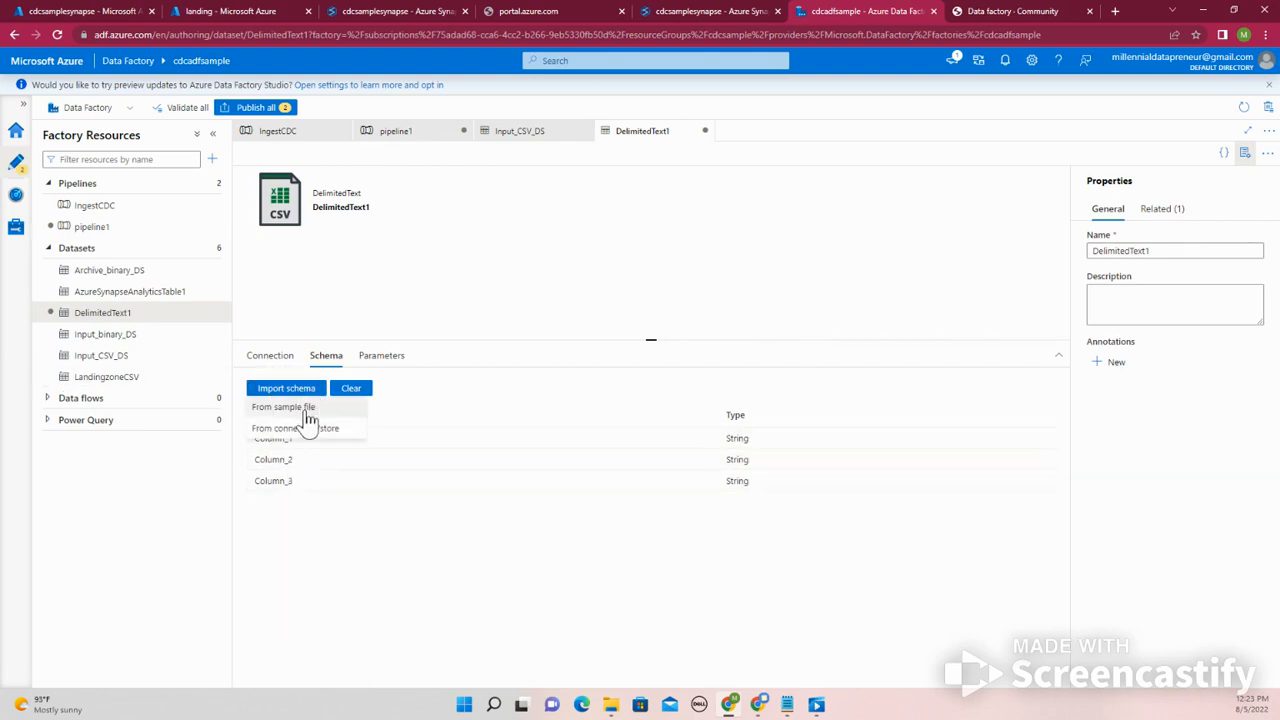
{"action": "left_click", "coordinate": [310, 409]}
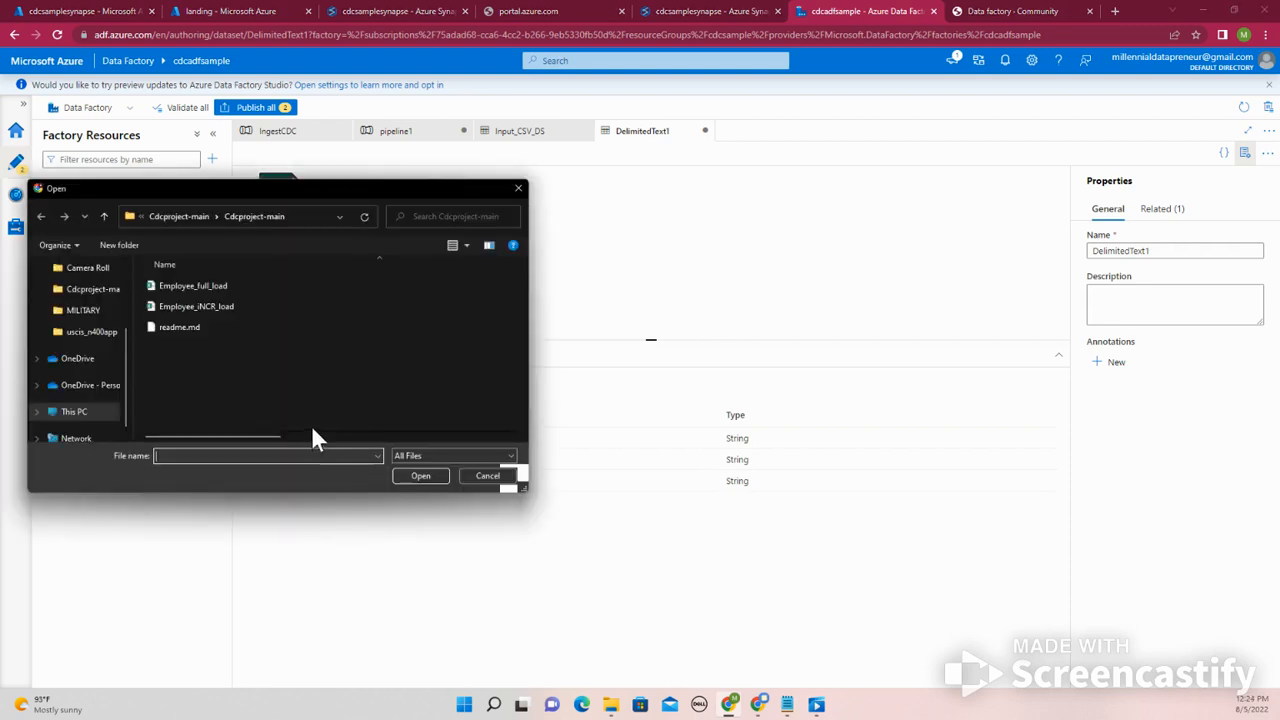
{"action": "left_click", "coordinate": [496, 476]}
{"action": "left_click", "coordinate": [303, 390]}
{"action": "left_click", "coordinate": [301, 437]}
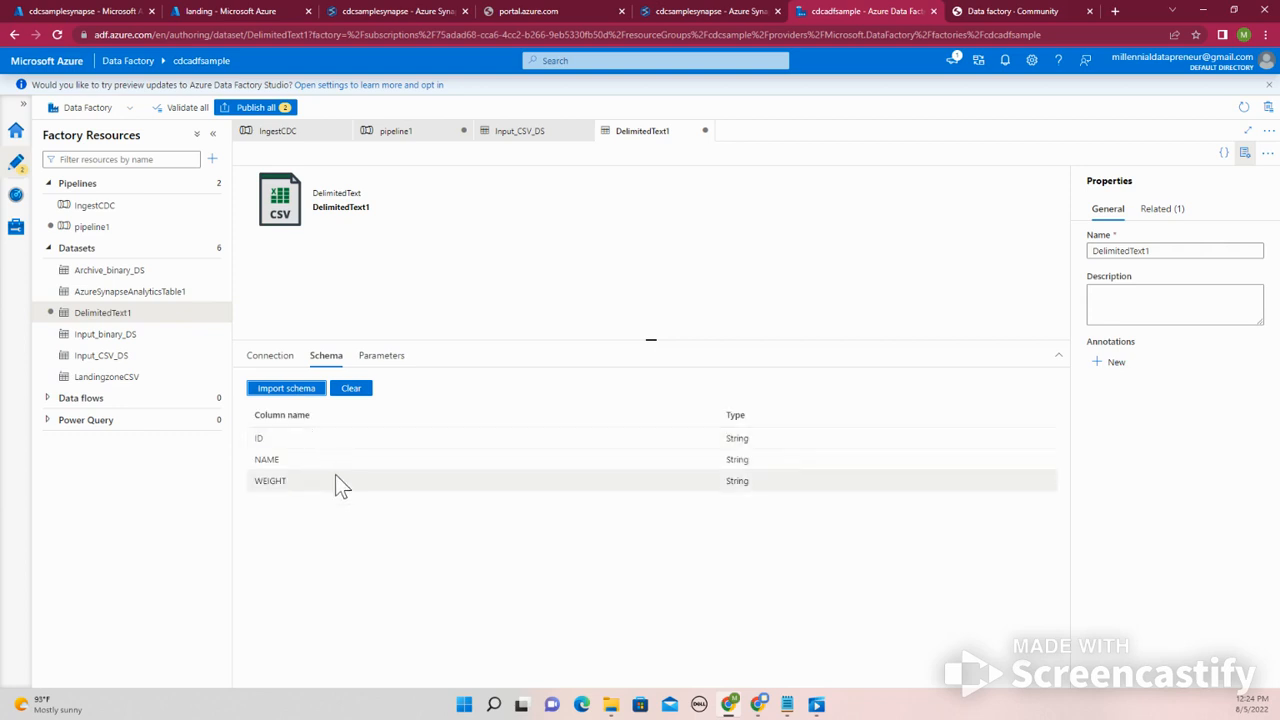
- Check the LandingzoneCSV dataset's connection settings and return to pipeline1
{"action": "left_click", "coordinate": [325, 140]}
{"action": "left_click", "coordinate": [131, 382]}
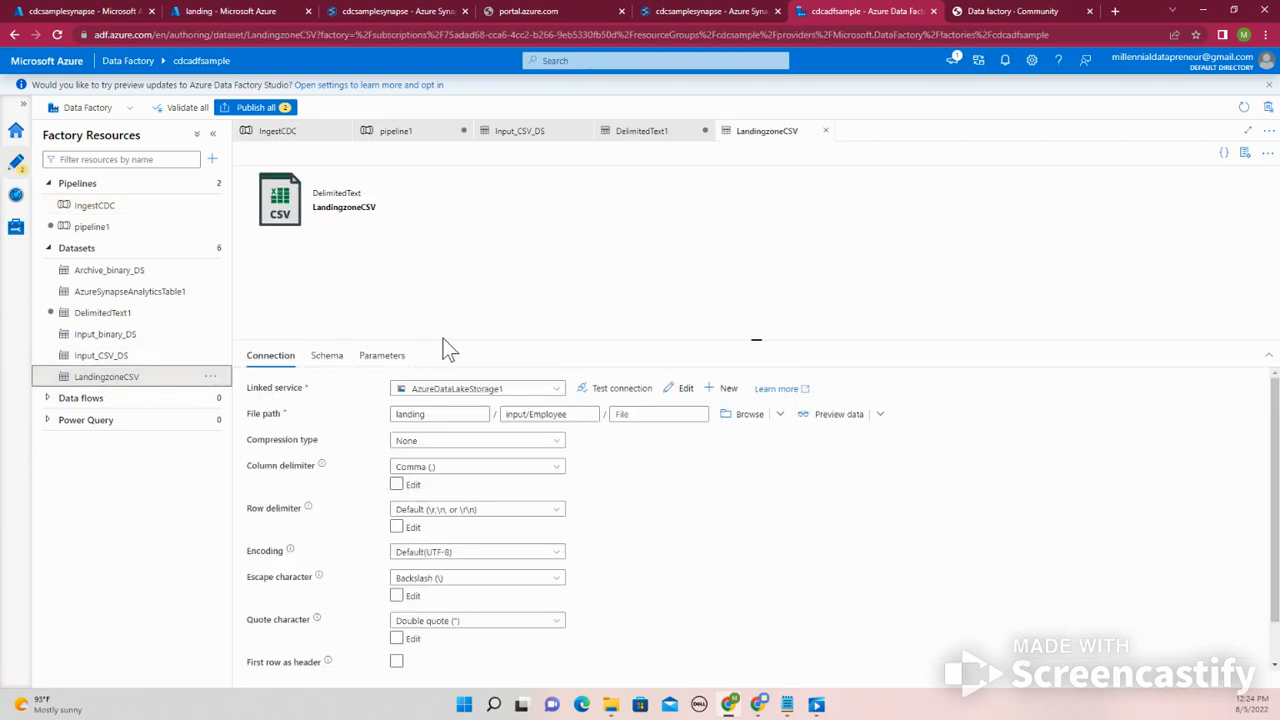
{"action": "left_click", "coordinate": [90, 227]}
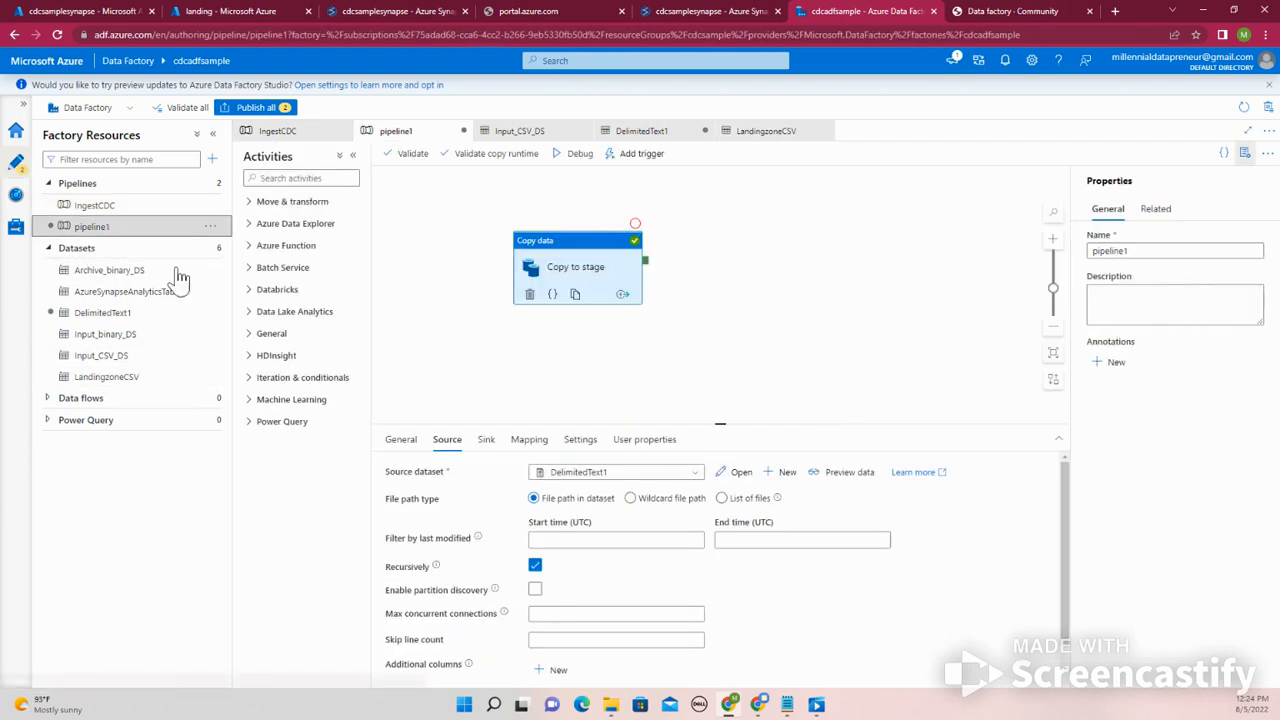
- Check the Copy to stage activity's source and sink settings and start a debug run of pipeline1
{"action": "left_click", "coordinate": [485, 445]}
{"action": "left_click", "coordinate": [449, 445]}
{"action": "left_click", "coordinate": [482, 445]}
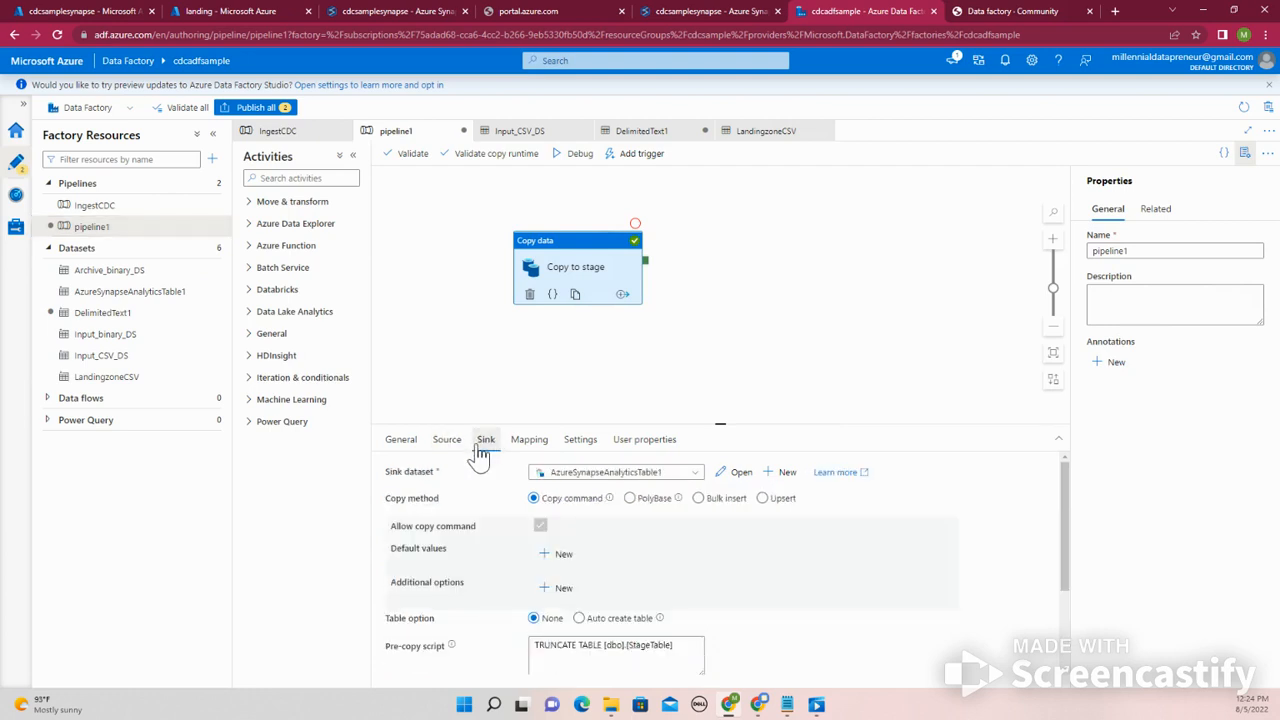
{"action": "left_click", "coordinate": [570, 160]}
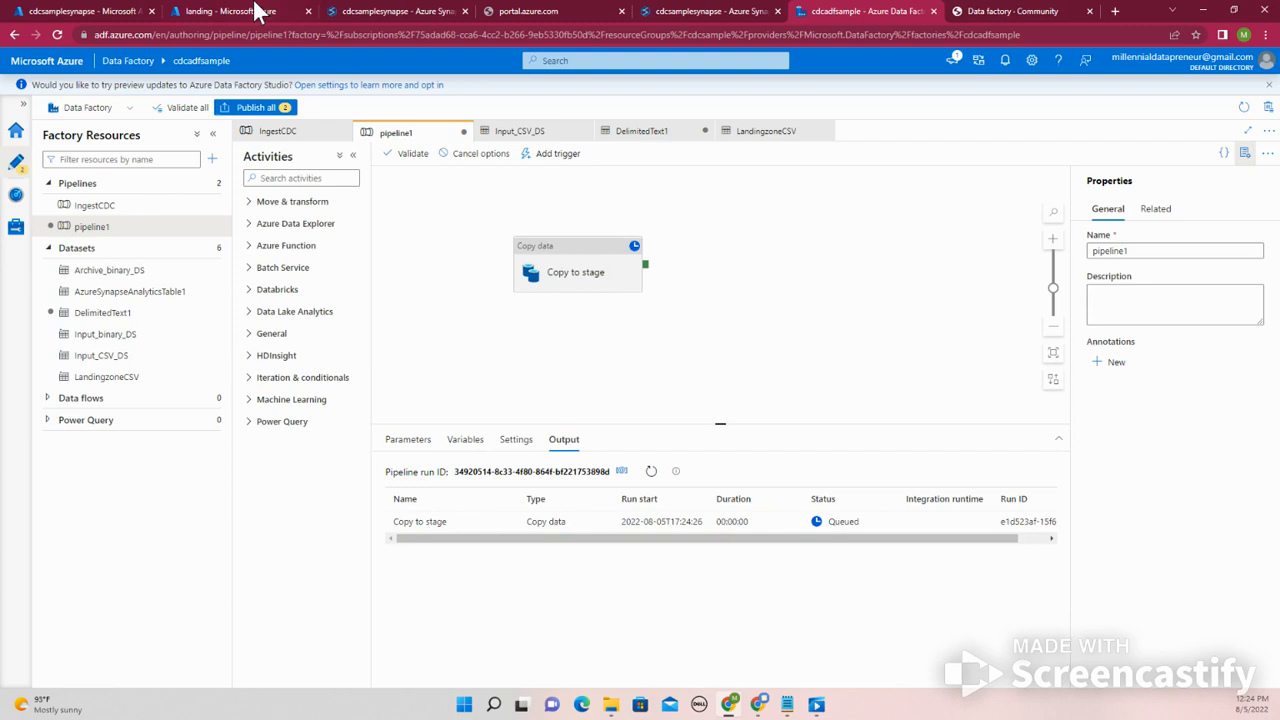
- Switch to the Synapse workspace and run only the SELECT TOP (100) query on dbo.StageTable in SQL script 1
{"action": "left_click", "coordinate": [427, 10]}
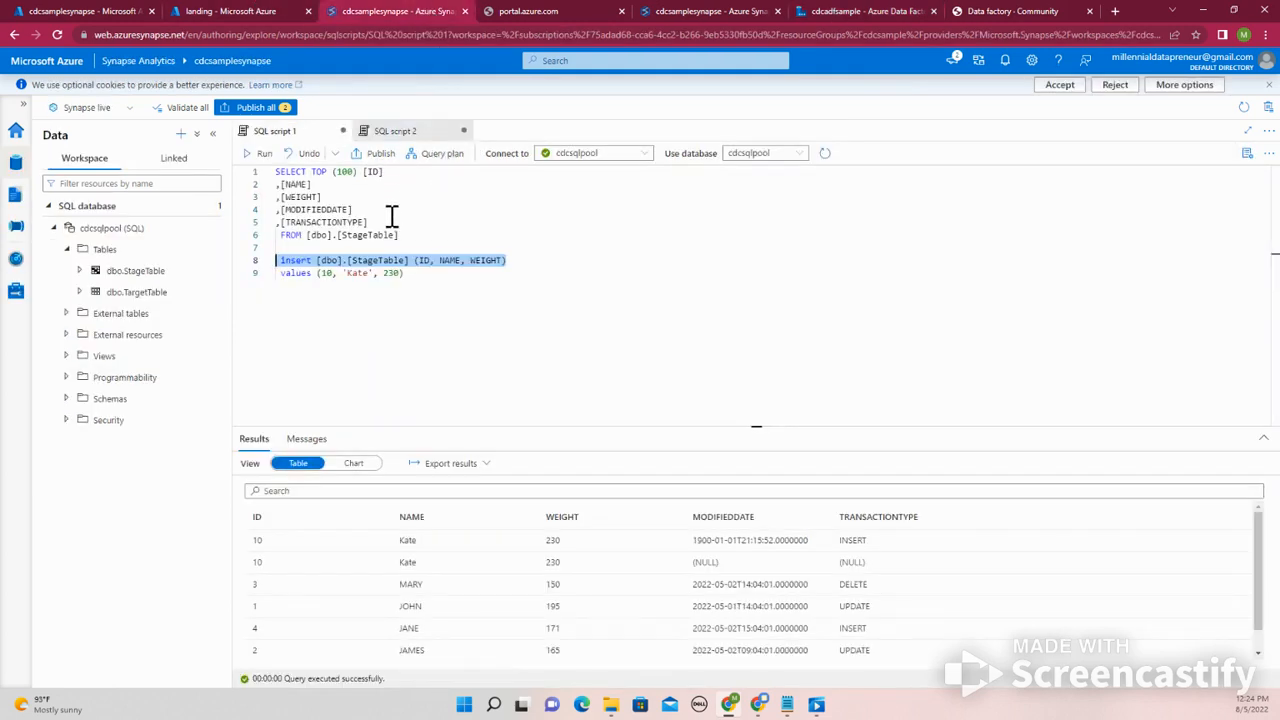
{"action": "left_click_drag", "start_coordinate": [399, 235], "coordinate": [245, 173]}
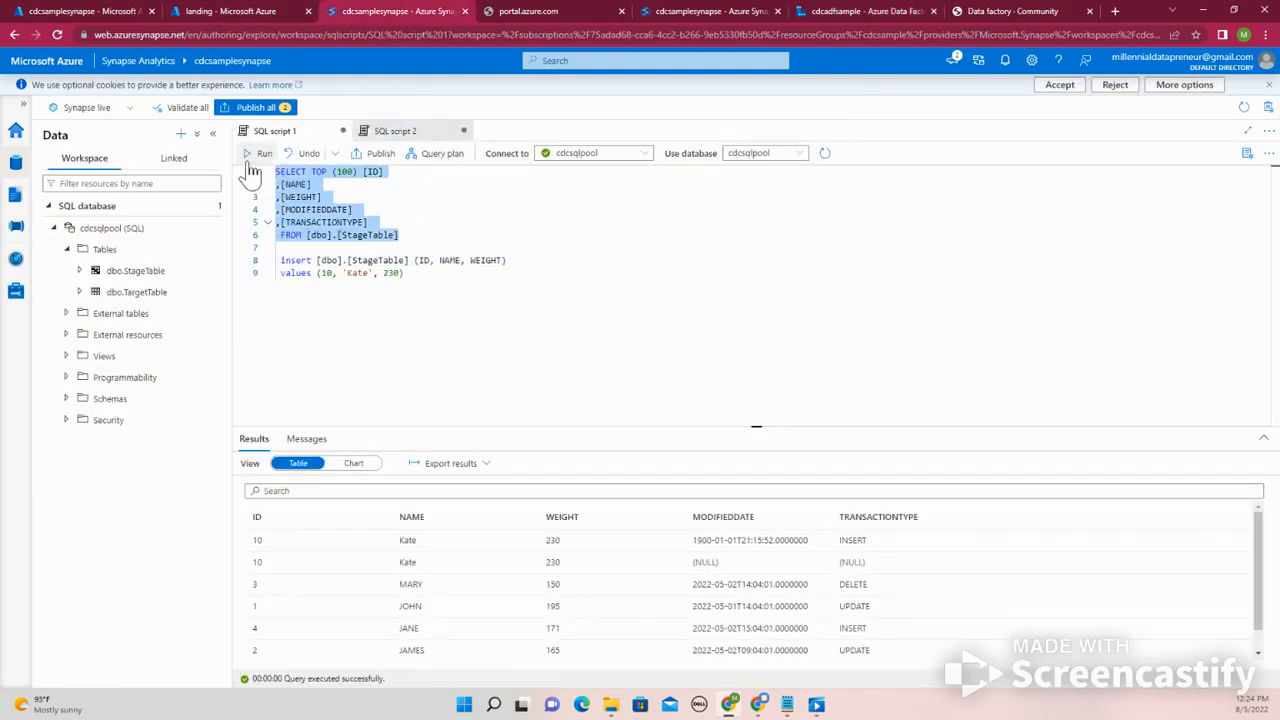
{"action": "left_click", "coordinate": [252, 158]}
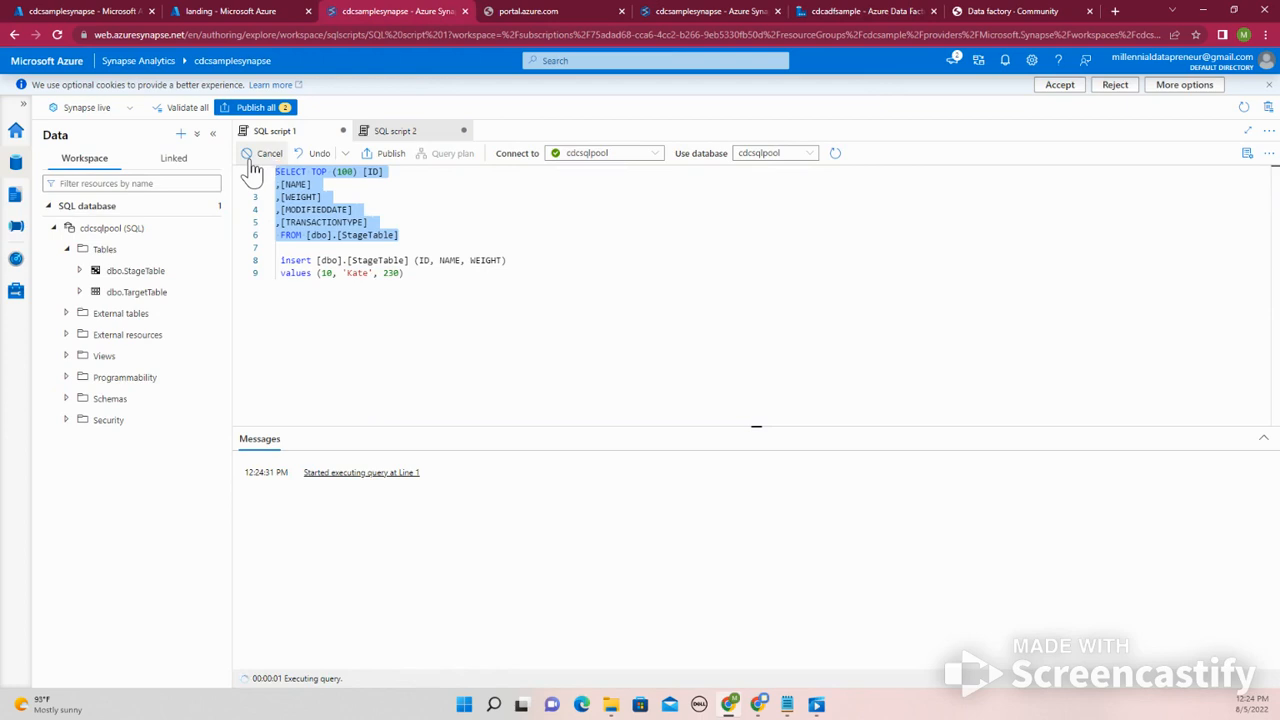
{"action": "left_click", "coordinate": [251, 164]}
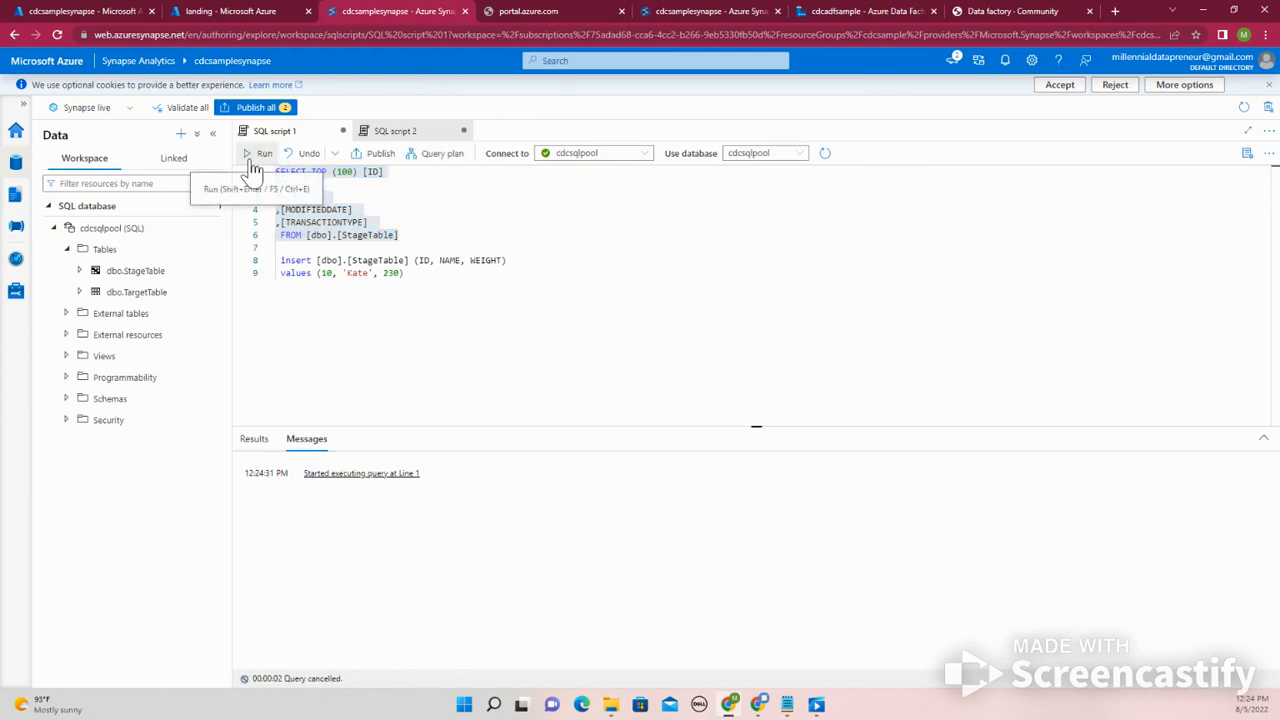
{"action": "left_click", "coordinate": [251, 163]}
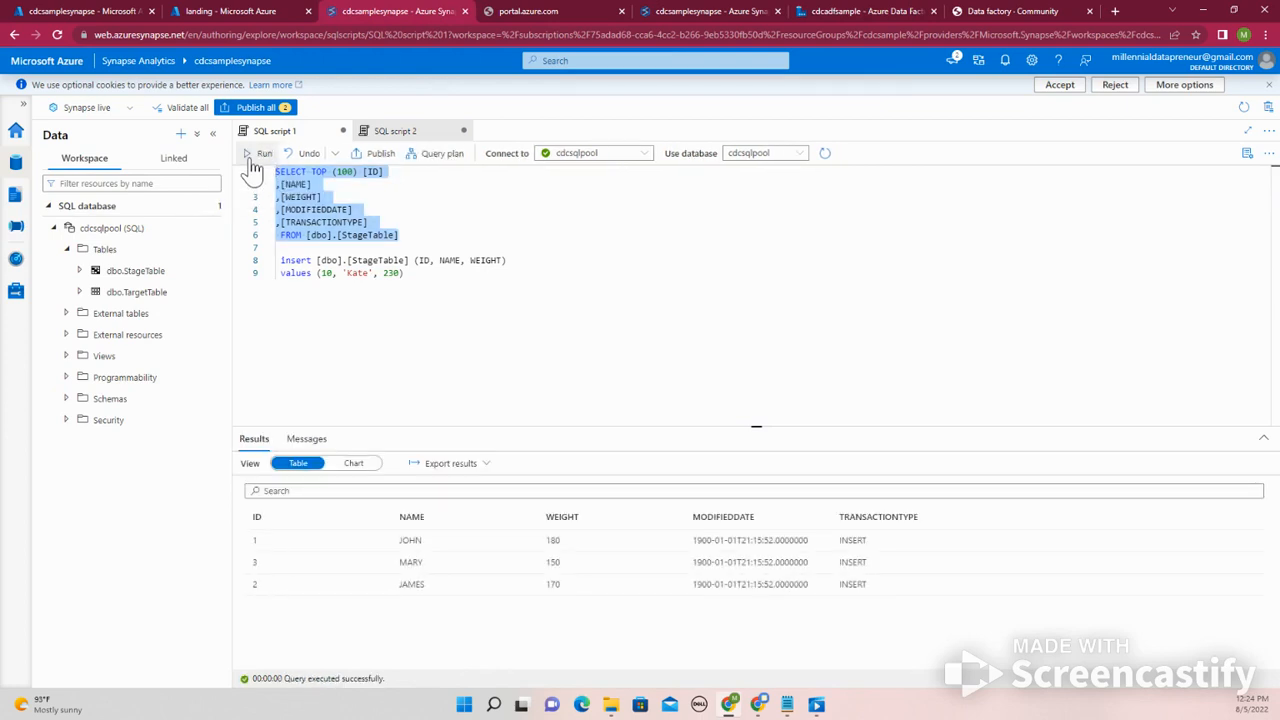
- Return to pipeline1 in Data Factory, set the Copy to stage source dataset to Input_CSV_DS, and check the activity's sink and mapping
{"action": "left_click", "coordinate": [236, 12]}
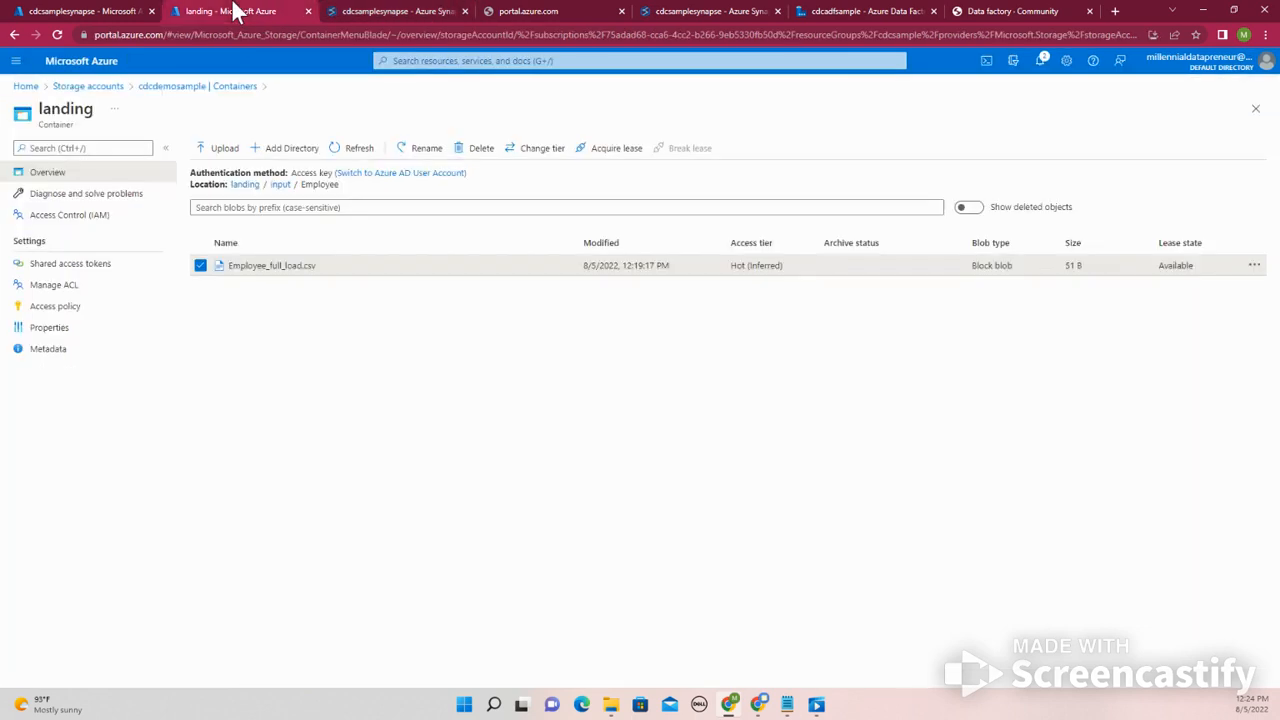
{"action": "left_click", "coordinate": [826, 11]}
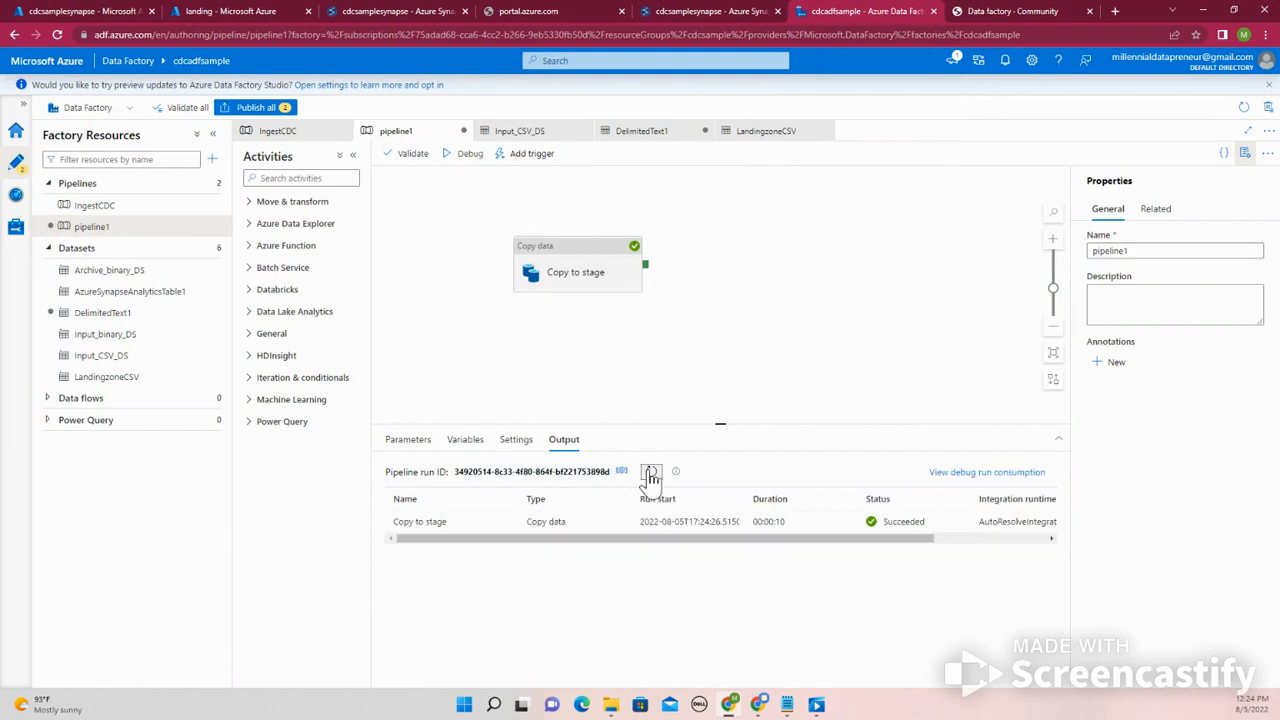
{"action": "left_click", "coordinate": [545, 262]}
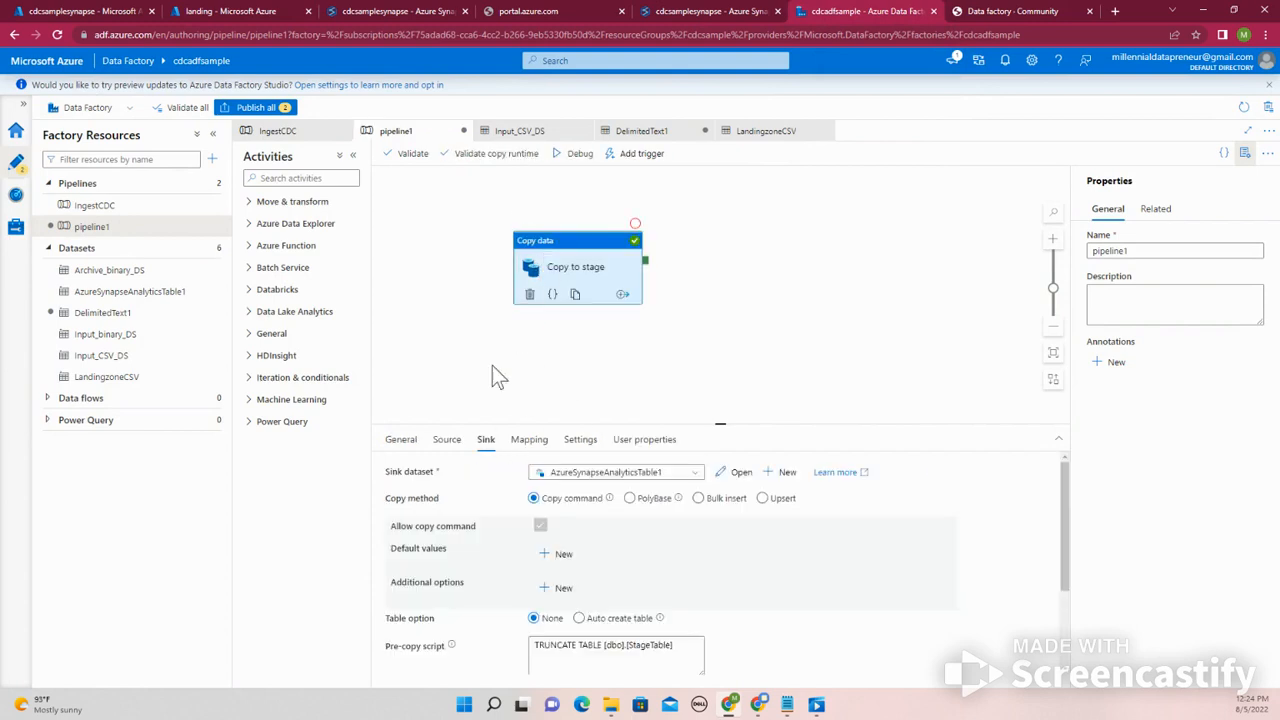
{"action": "left_click", "coordinate": [449, 441]}
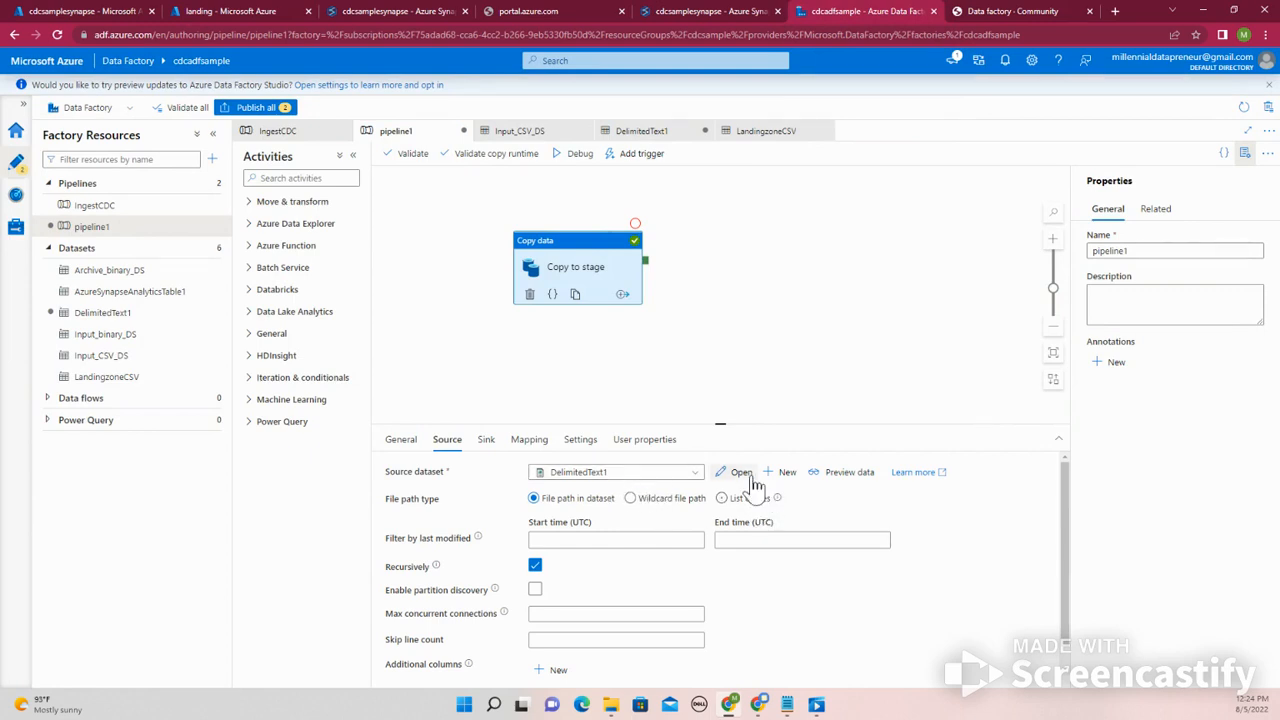
{"action": "left_click", "coordinate": [590, 474]}
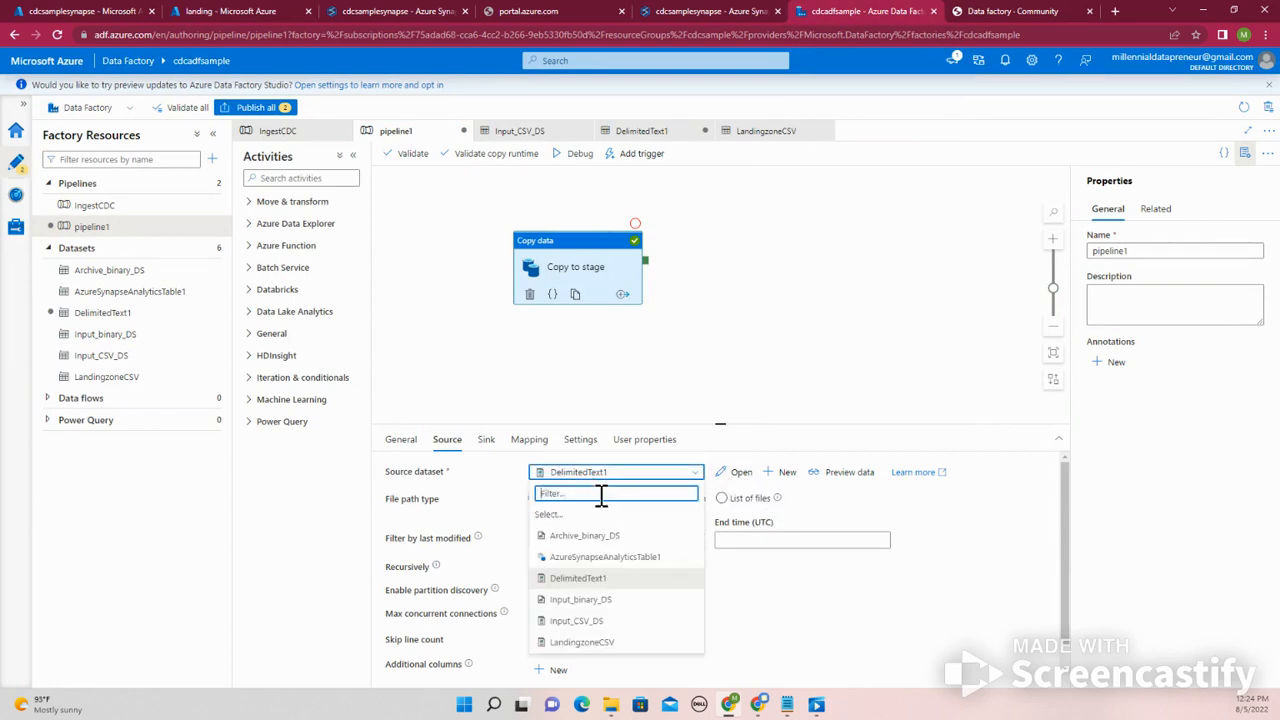
{"action": "left_click", "coordinate": [588, 624]}
{"action": "left_click", "coordinate": [486, 440]}
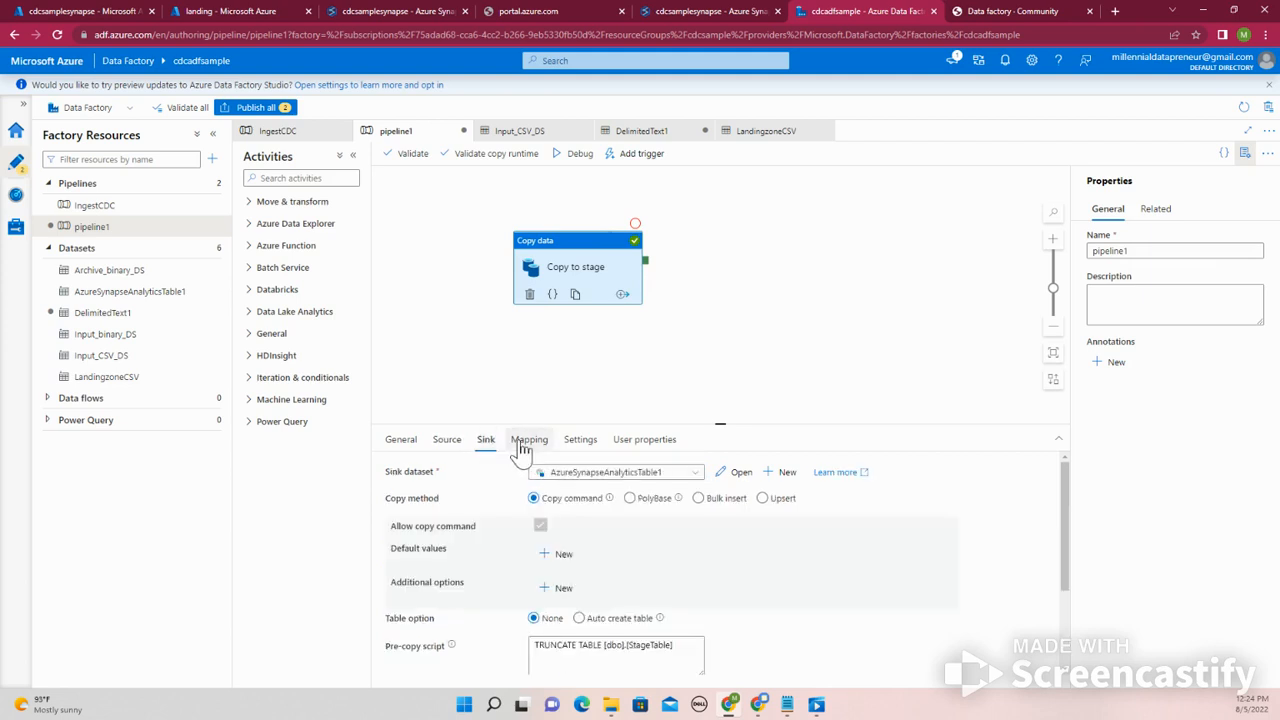
{"action": "left_click", "coordinate": [525, 442]}
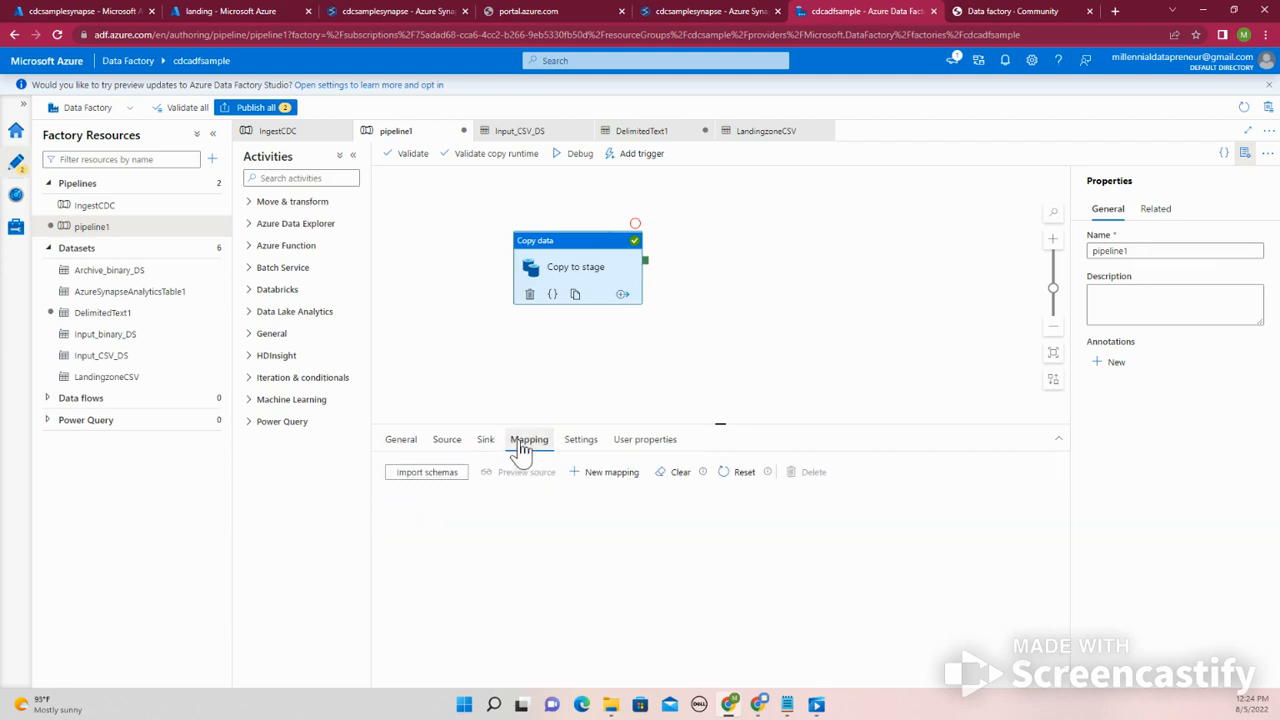
- Open the Input_CSV_DS dataset from the activity's source and reimport its schema from the connection/store
{"action": "left_click", "coordinate": [458, 446]}
{"action": "left_click", "coordinate": [738, 472]}
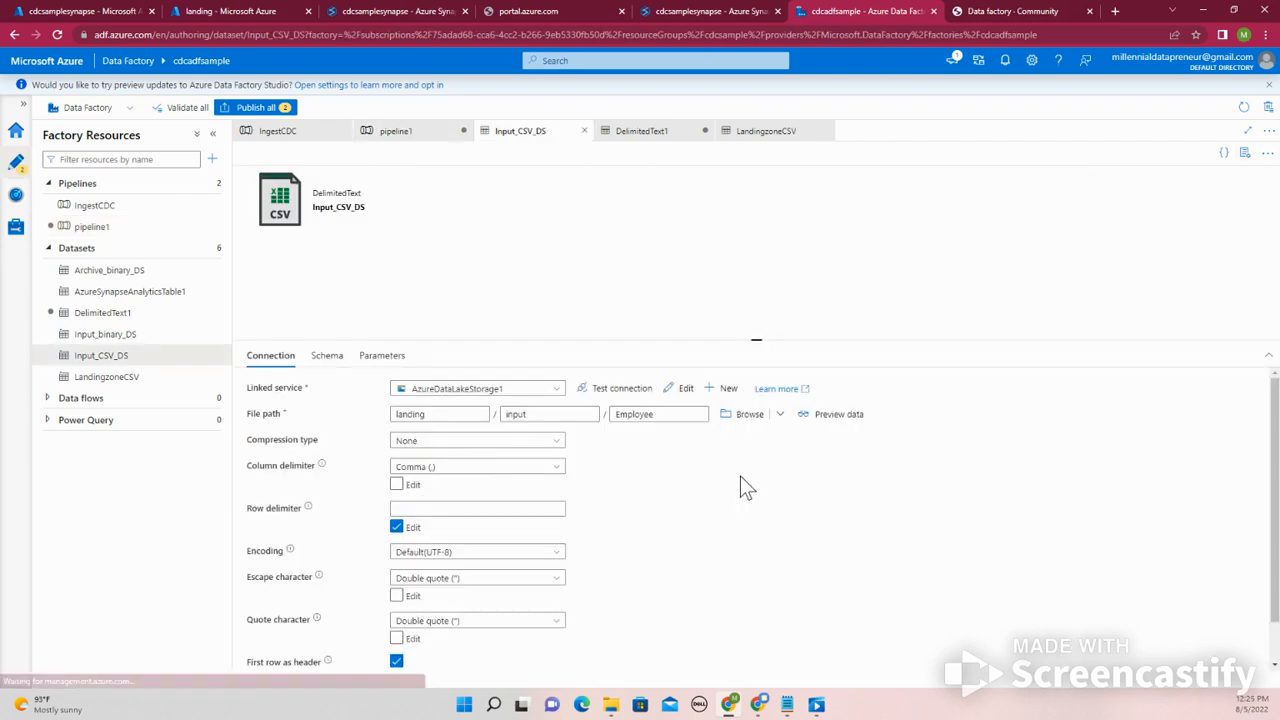
{"action": "left_click", "coordinate": [326, 356]}
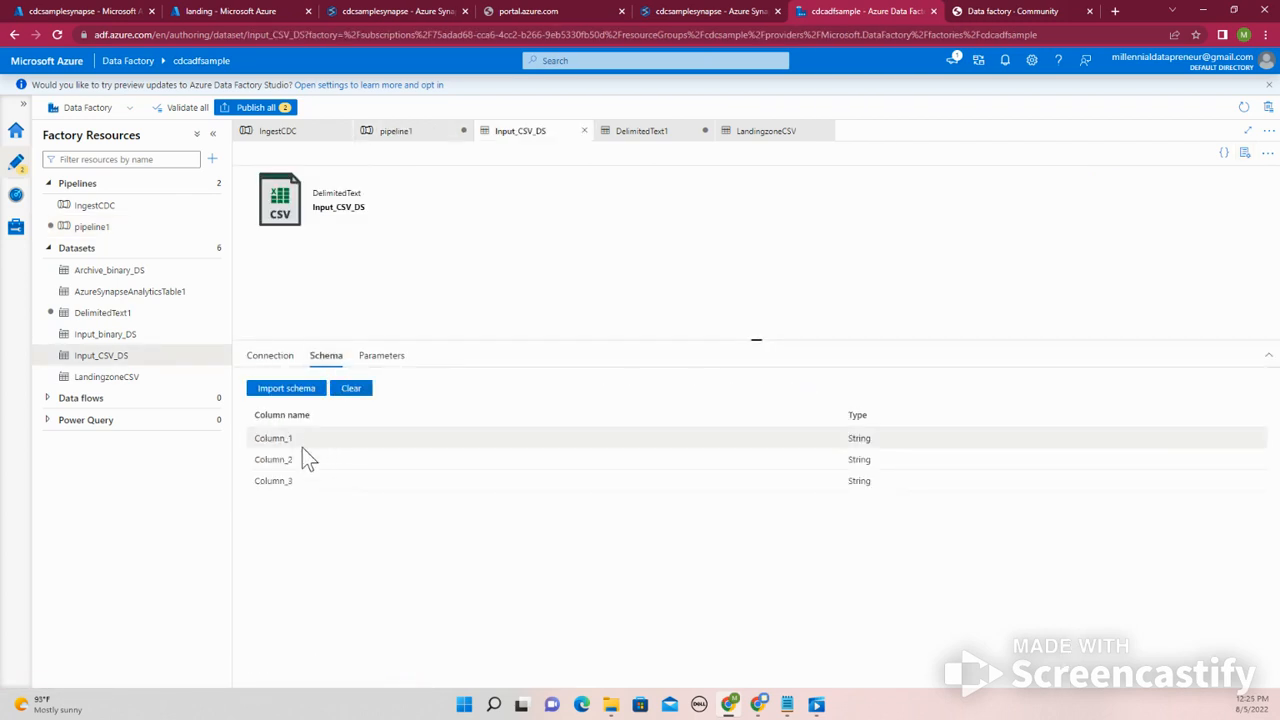
{"action": "left_click", "coordinate": [296, 393]}
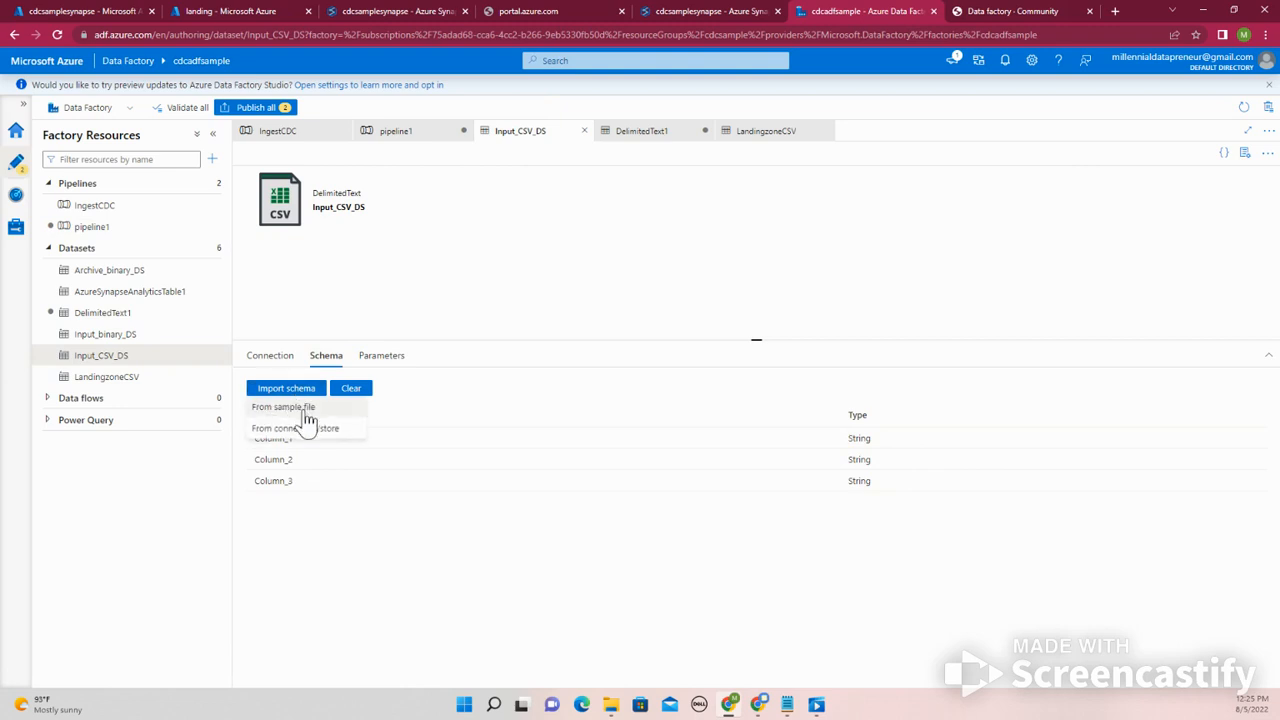
{"action": "left_click", "coordinate": [298, 430]}
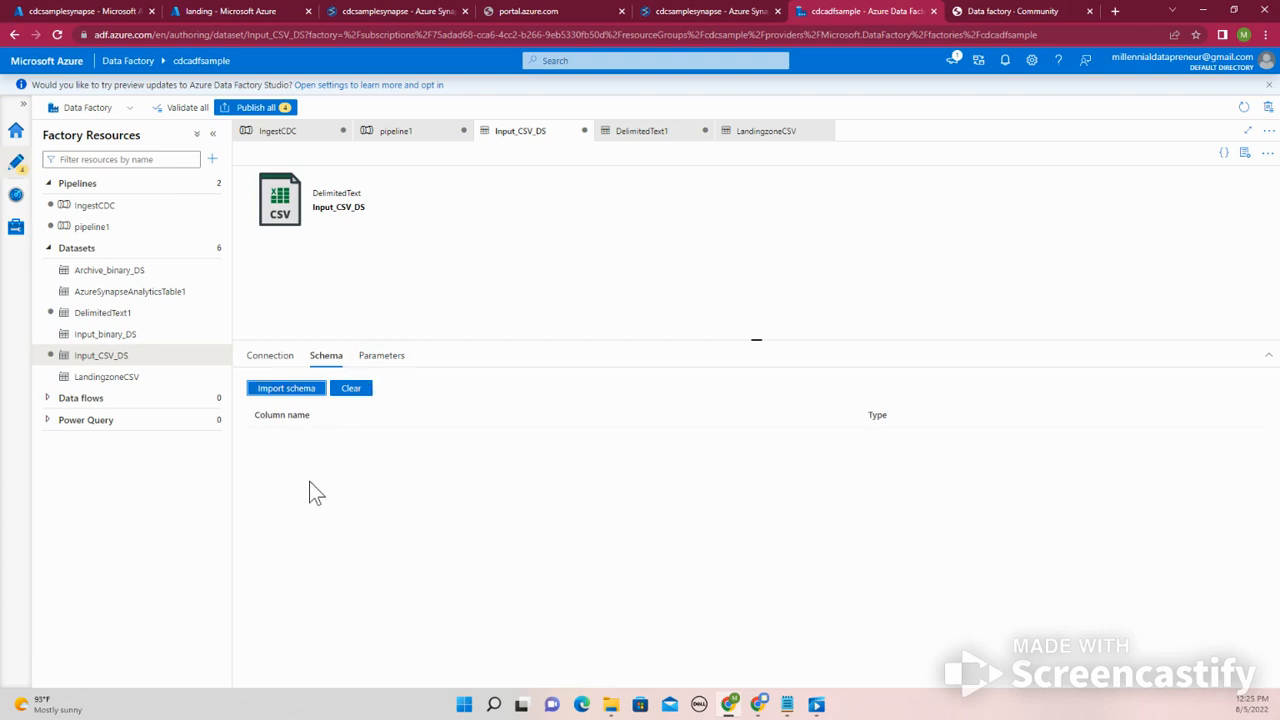
- Return to pipeline1, check the Copy to stage activity's sink, and preview the Input_CSV_DS source data
{"action": "left_click", "coordinate": [274, 133]}
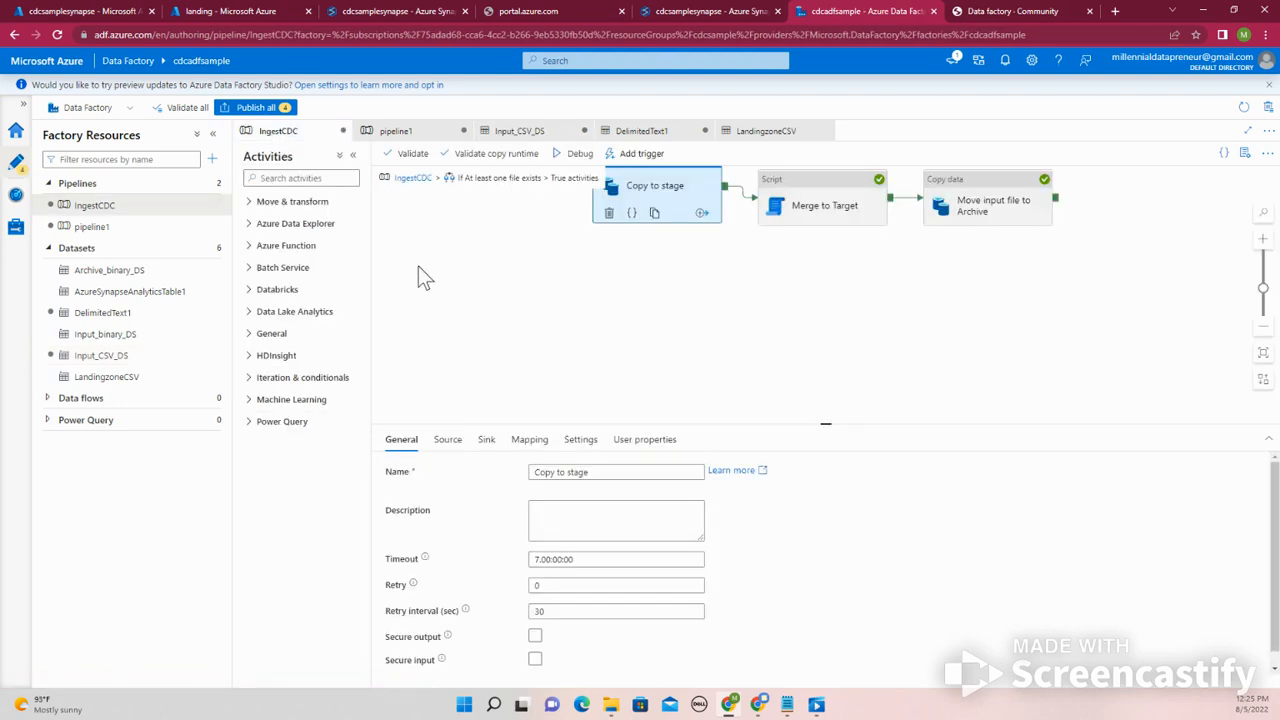
{"action": "left_click", "coordinate": [120, 231]}
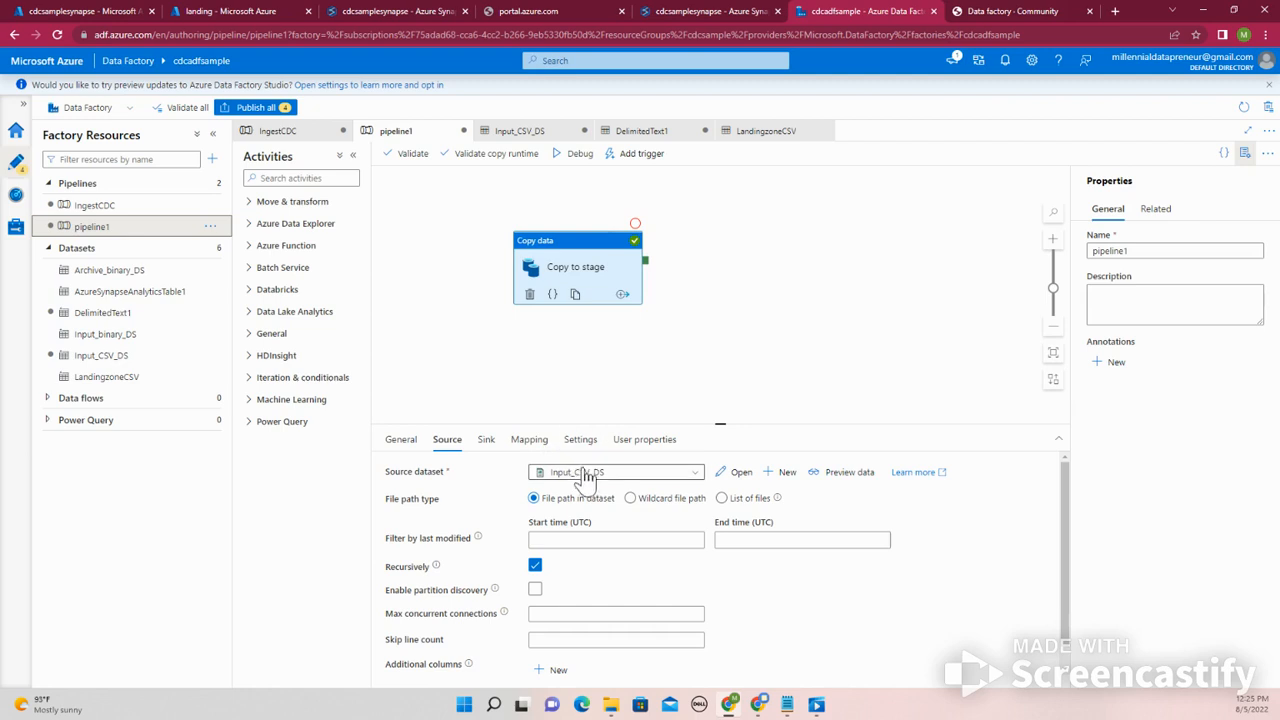
{"action": "left_click", "coordinate": [484, 441]}
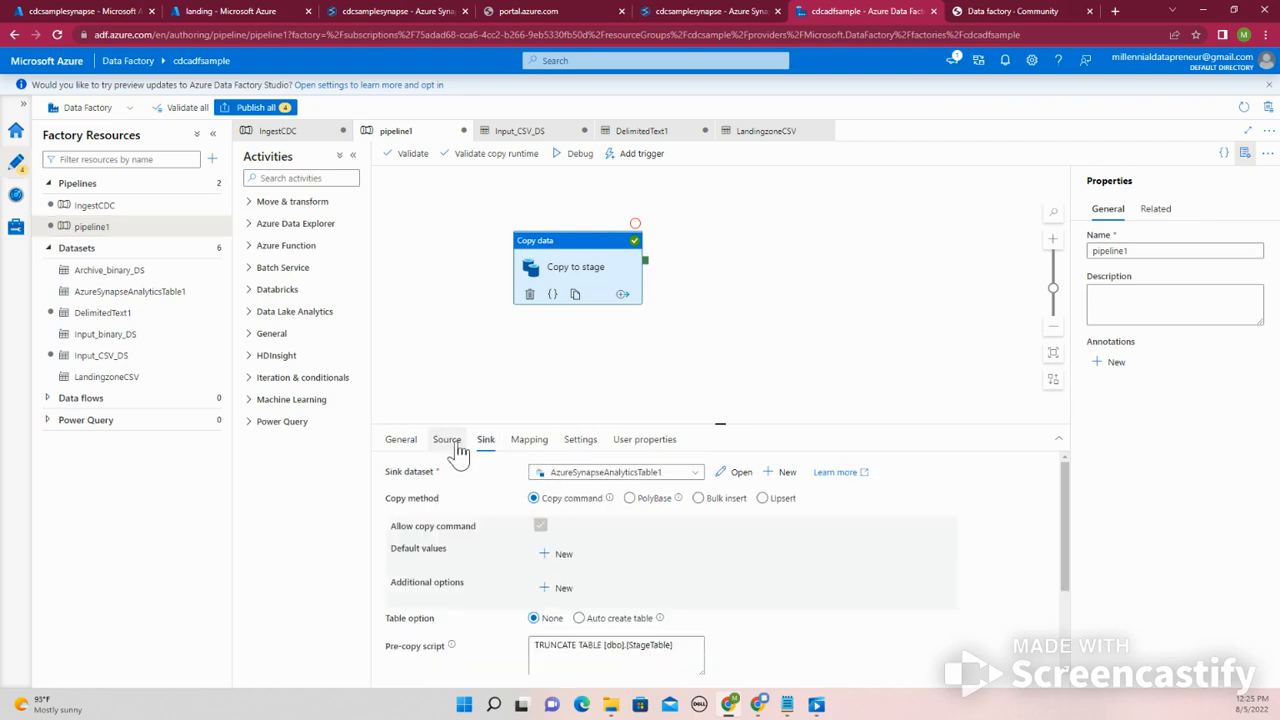
{"action": "left_click", "coordinate": [452, 445]}
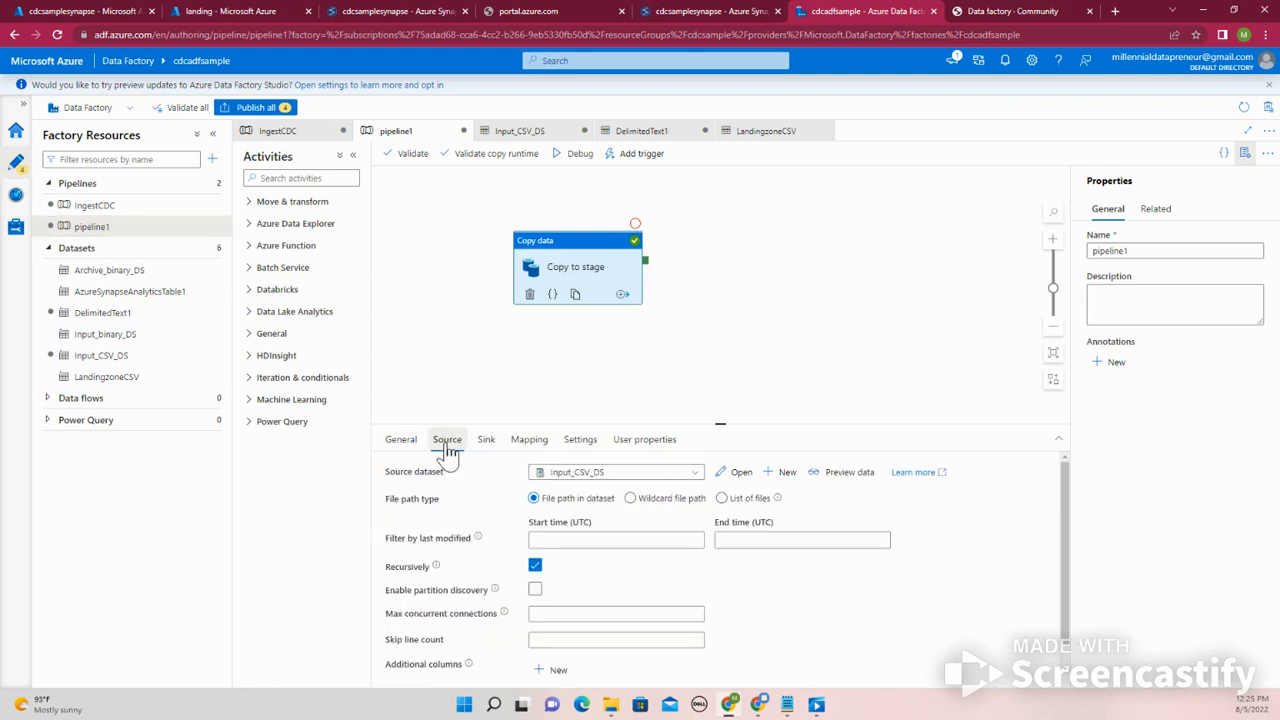
{"action": "left_click", "coordinate": [848, 473]}
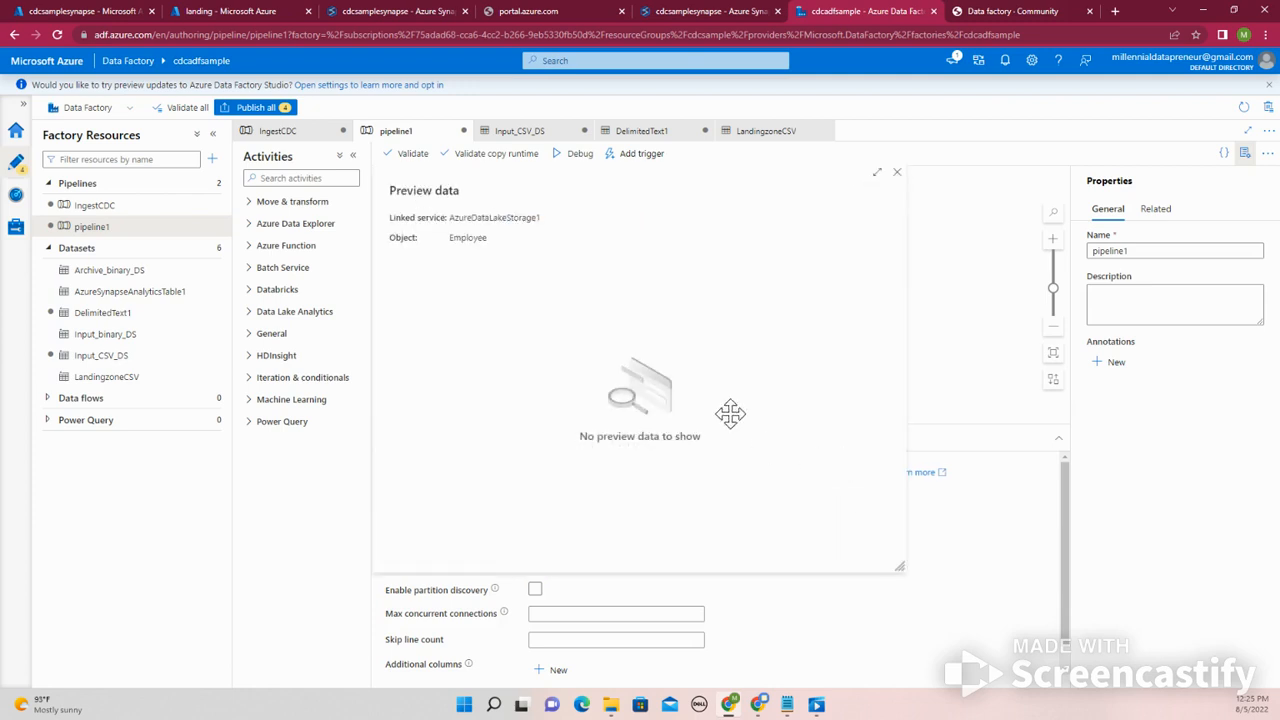
{"action": "left_click", "coordinate": [897, 182]}
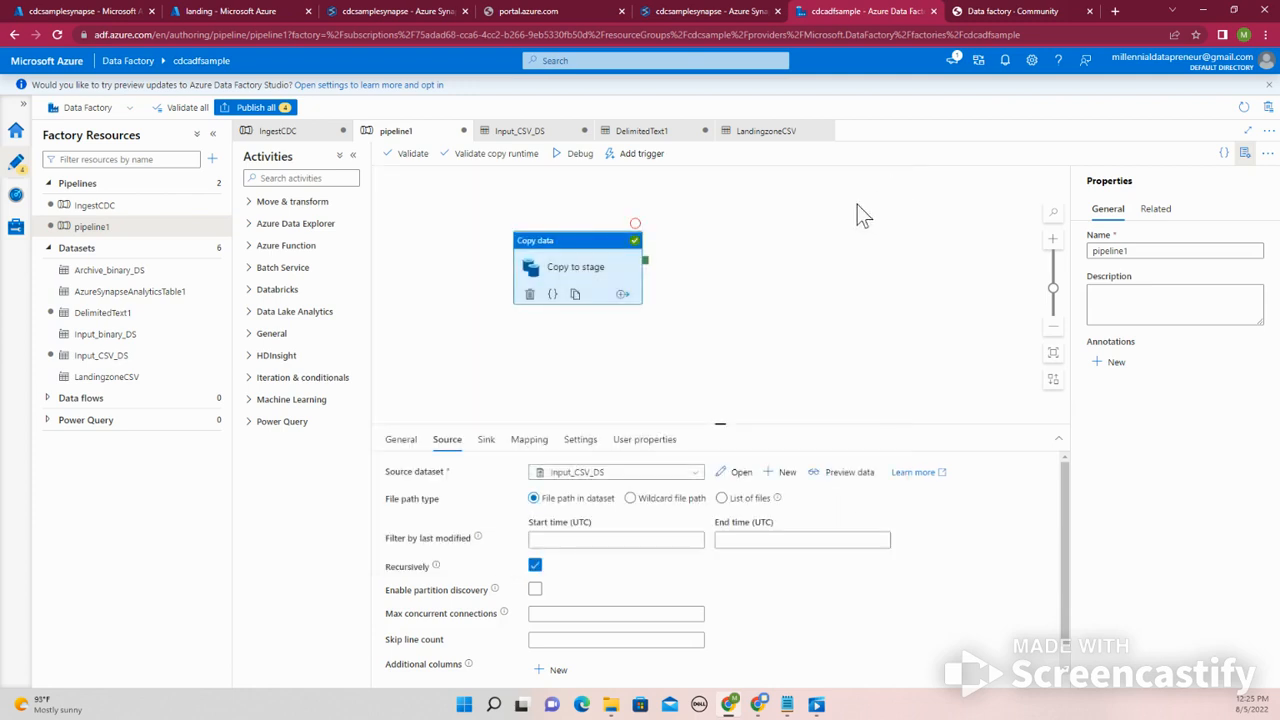
- Start a debug run of pipeline1 with the Input_CSV_DS source and refresh the run output until it finishes
{"action": "left_click", "coordinate": [691, 363]}
{"action": "left_click", "coordinate": [545, 275]}
{"action": "left_click", "coordinate": [579, 158]}
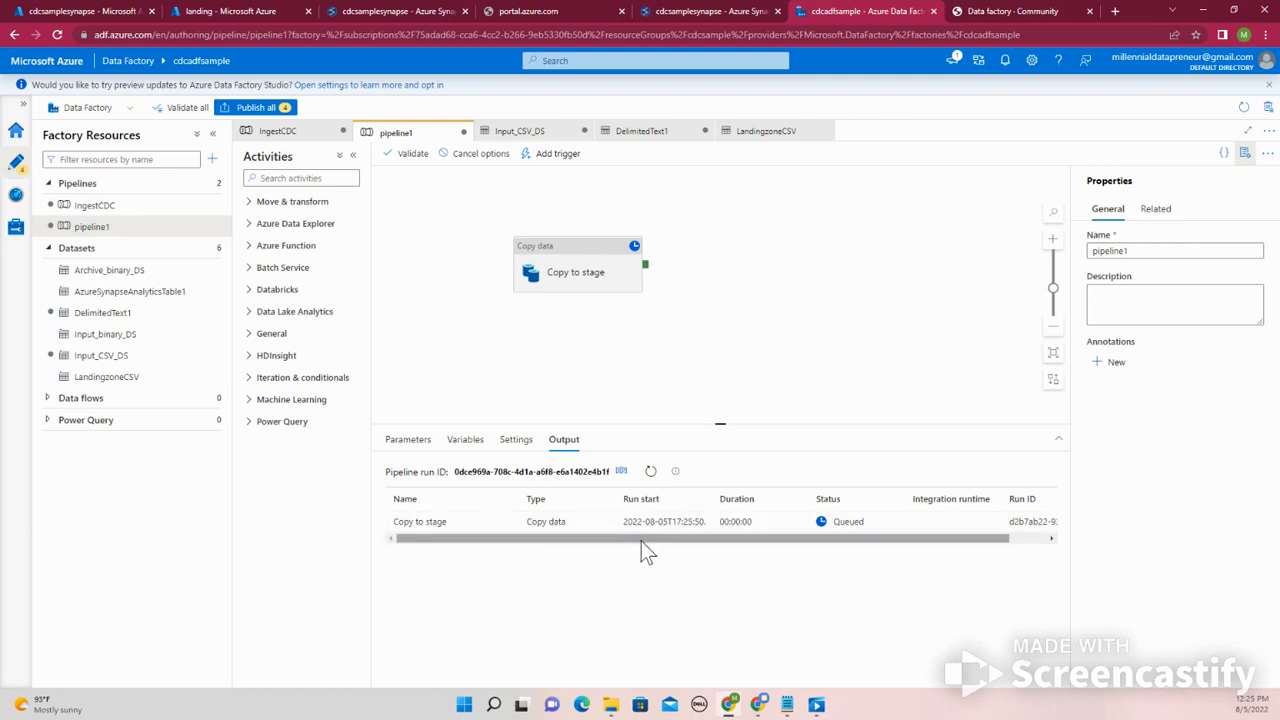
{"action": "left_click", "coordinate": [651, 471]}
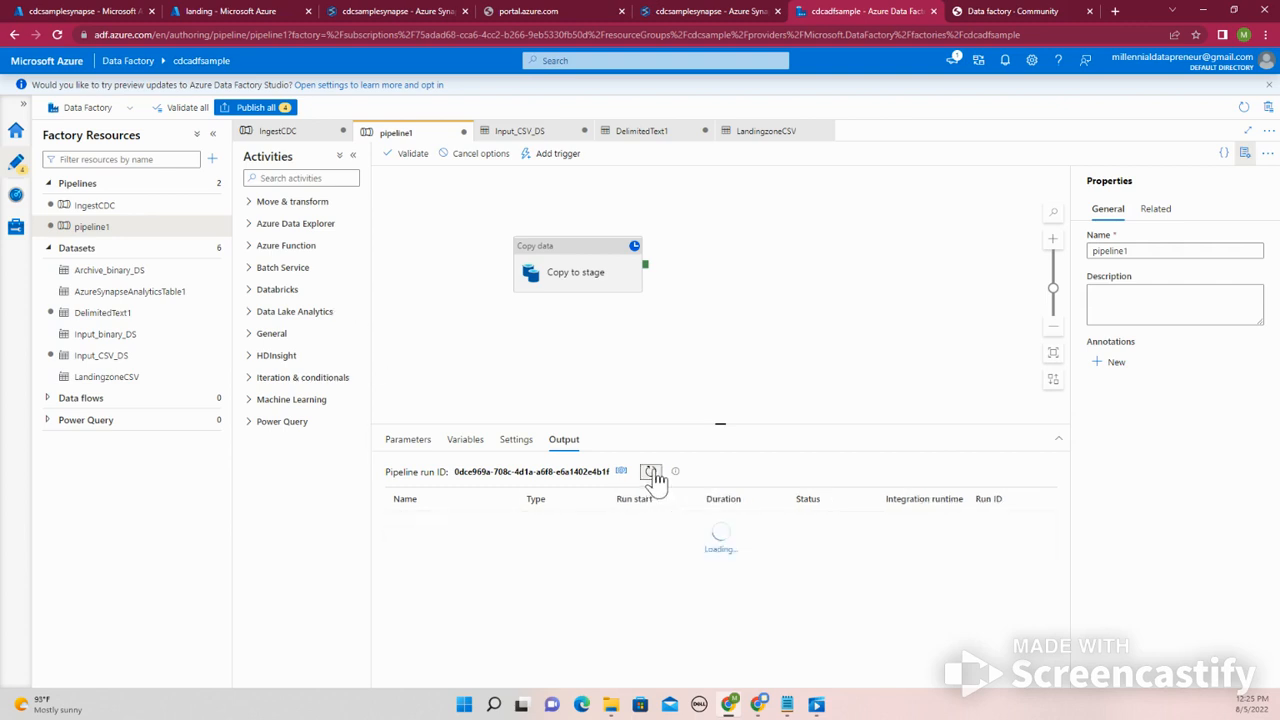
{"action": "left_click", "coordinate": [651, 471]}
{"action": "left_click", "coordinate": [651, 471]}
{"action": "left_click", "coordinate": [651, 471]}
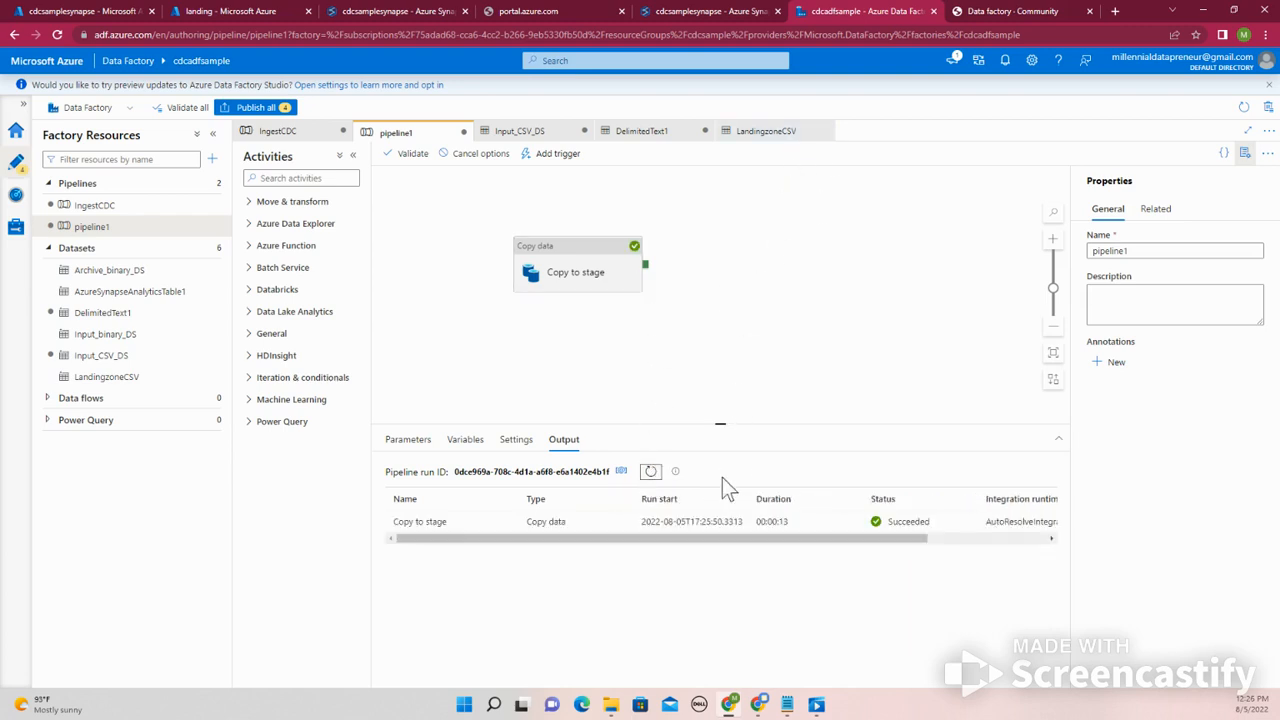
{"action": "left_click", "coordinate": [651, 471]}
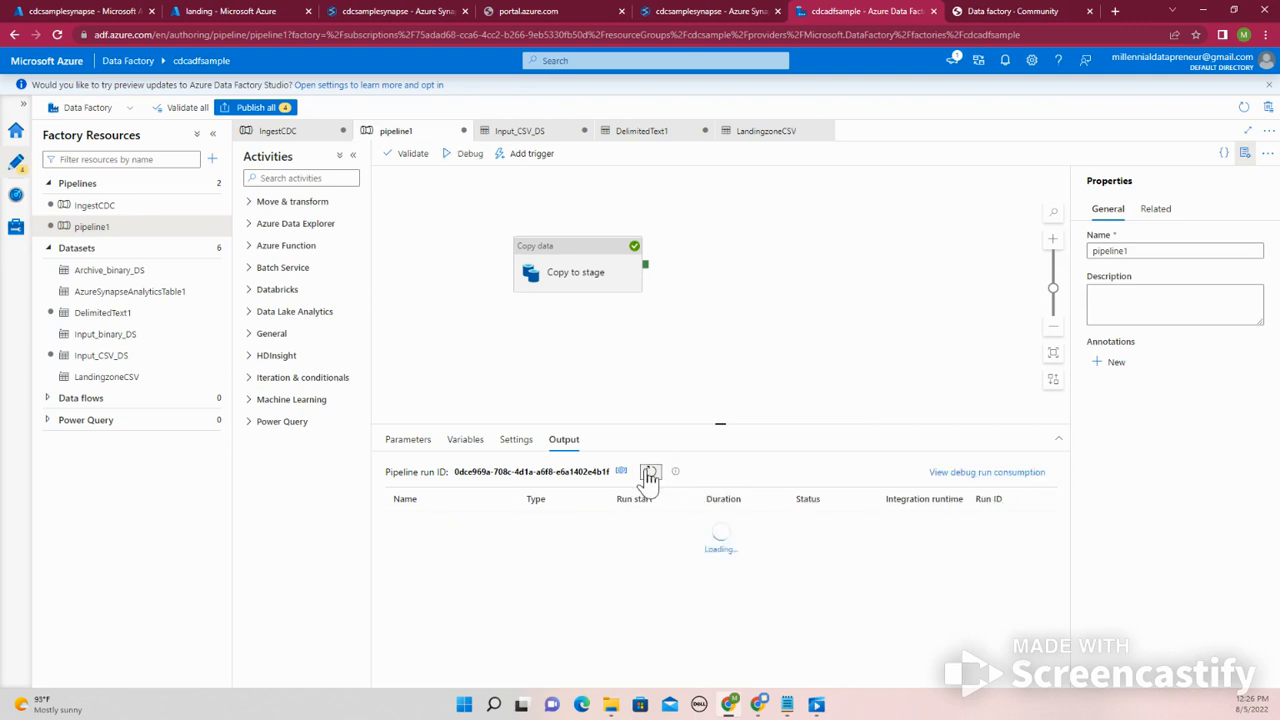
{"action": "left_click", "coordinate": [651, 471]}
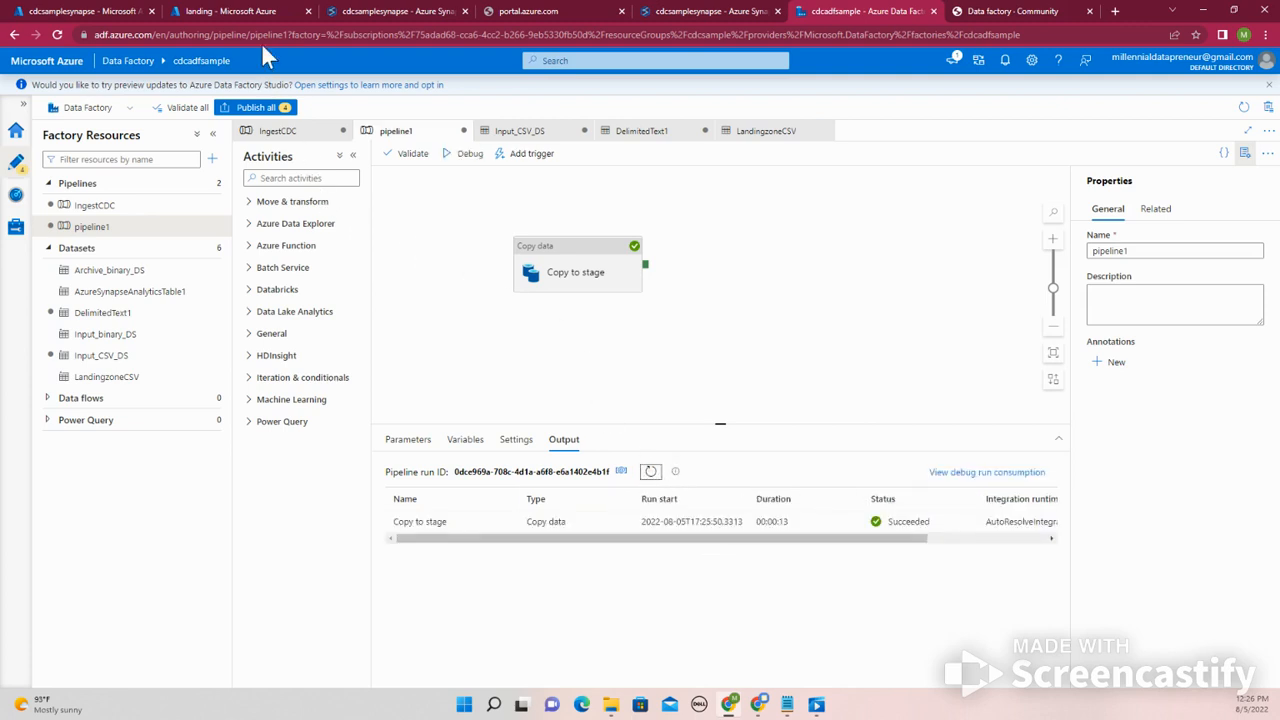
- Switch to the Synapse workspace and rerun the selected SELECT TOP (100) query on dbo.StageTable
{"action": "left_click", "coordinate": [366, 11]}
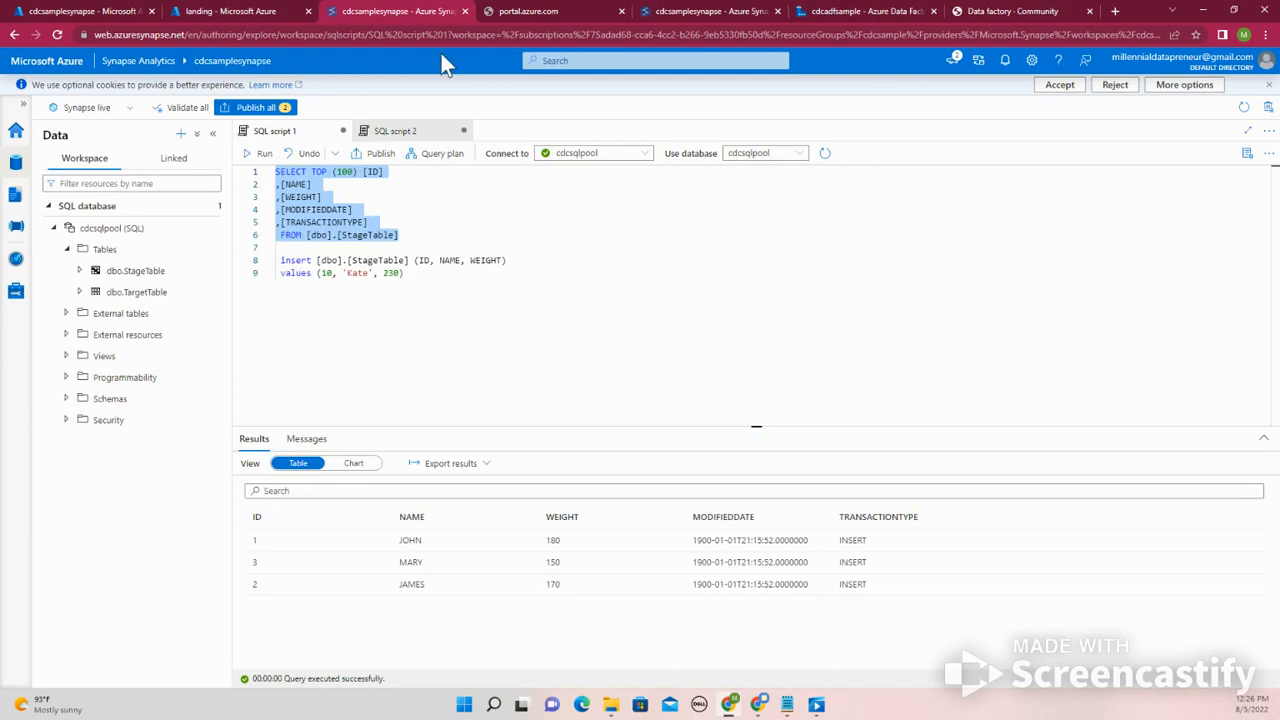
{"action": "left_click", "coordinate": [254, 156]}
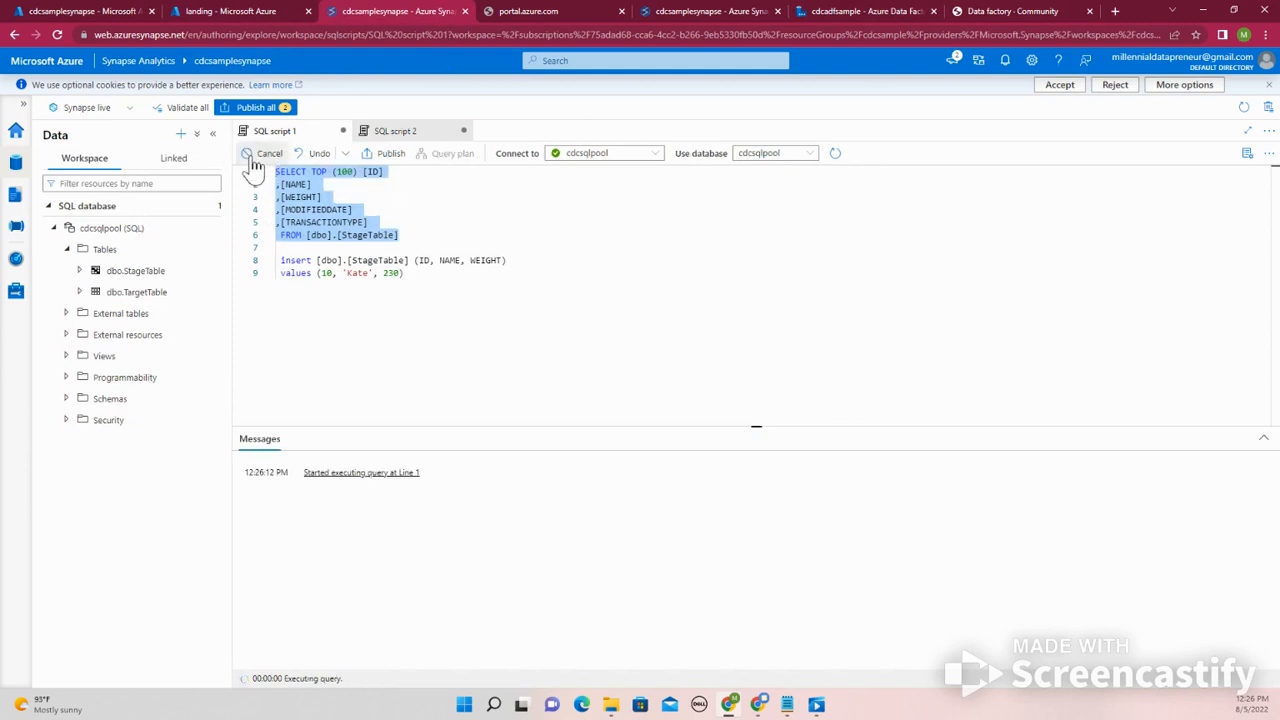